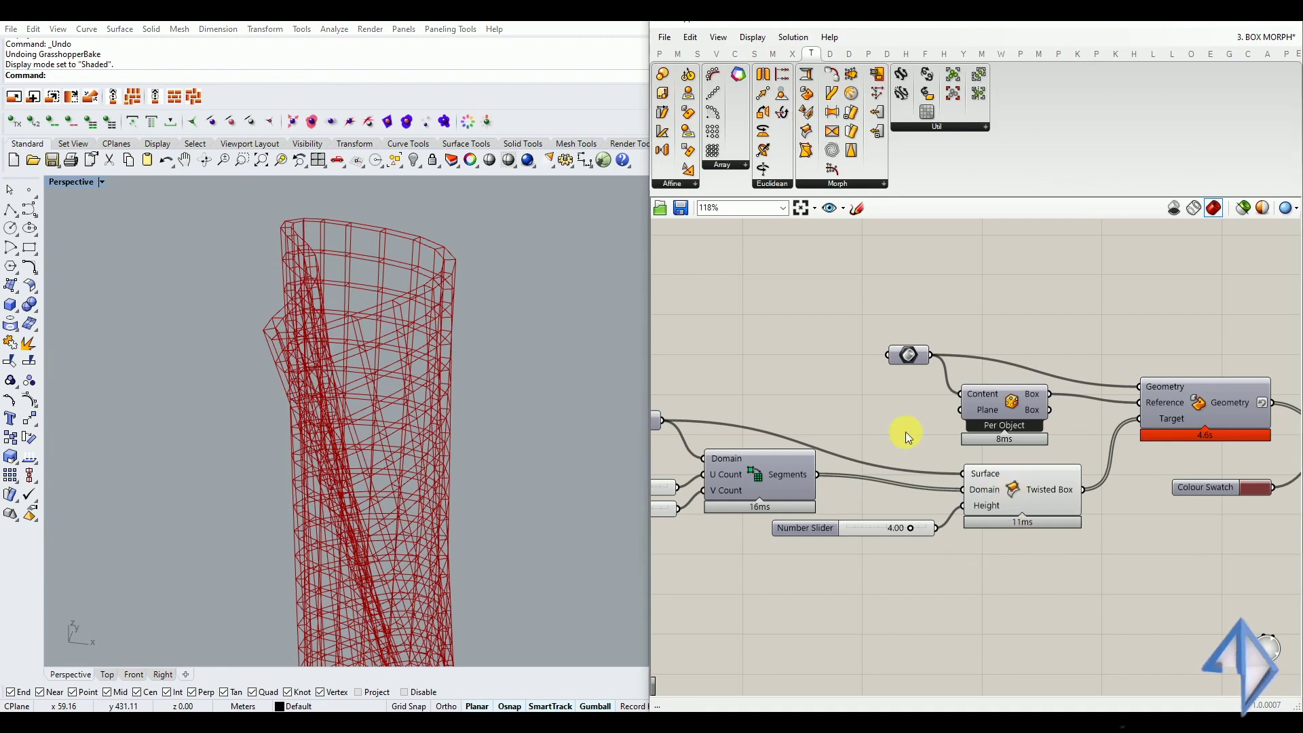
Step: Turn off the preview of the Twisted Box component so its boxes are hidden in the viewport
click(993, 489)
middle_click(993, 489)
click(941, 486)
scroll(950, 469, up, 2)
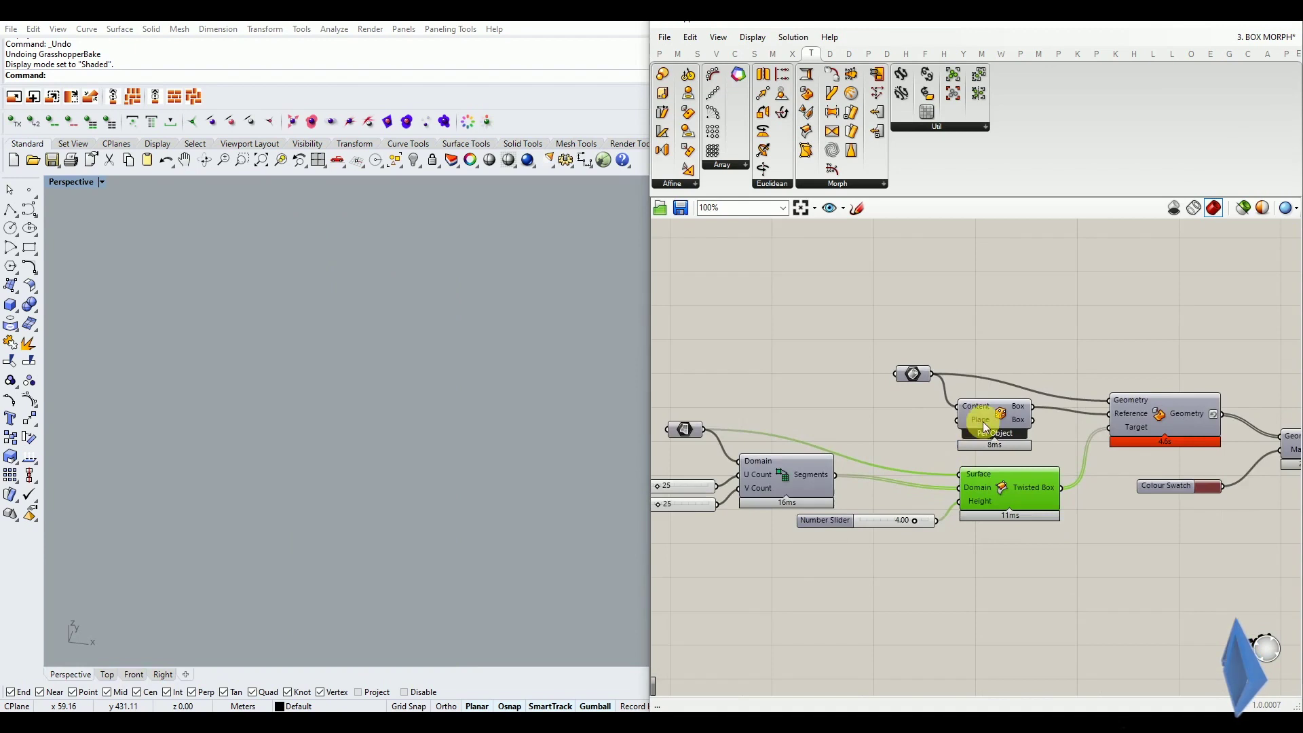
Step: Turn on the preview of the geometry parameter that holds the module feeding the Bounding Box and Box Morph
middle_click(873, 355)
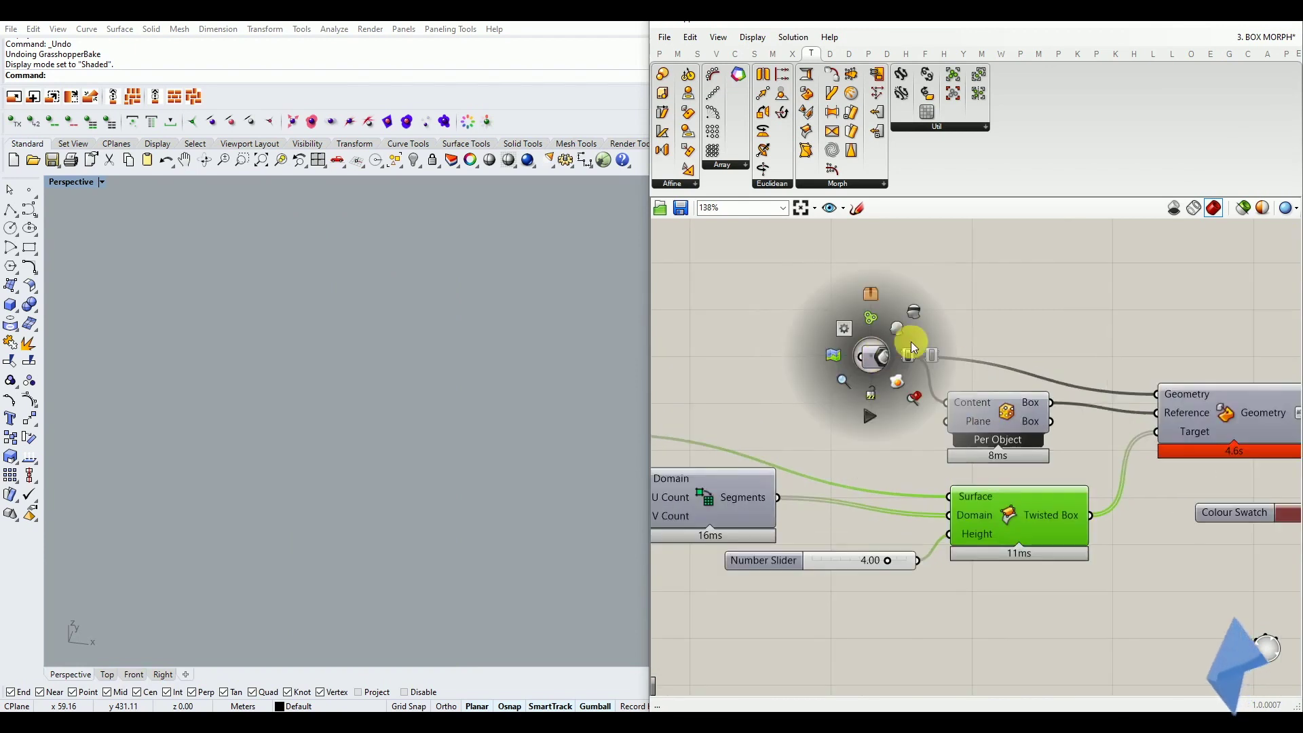
click(889, 354)
middle_click(889, 354)
click(780, 380)
right_drag(403, 434, 419, 514)
scroll(422, 515, up, 6)
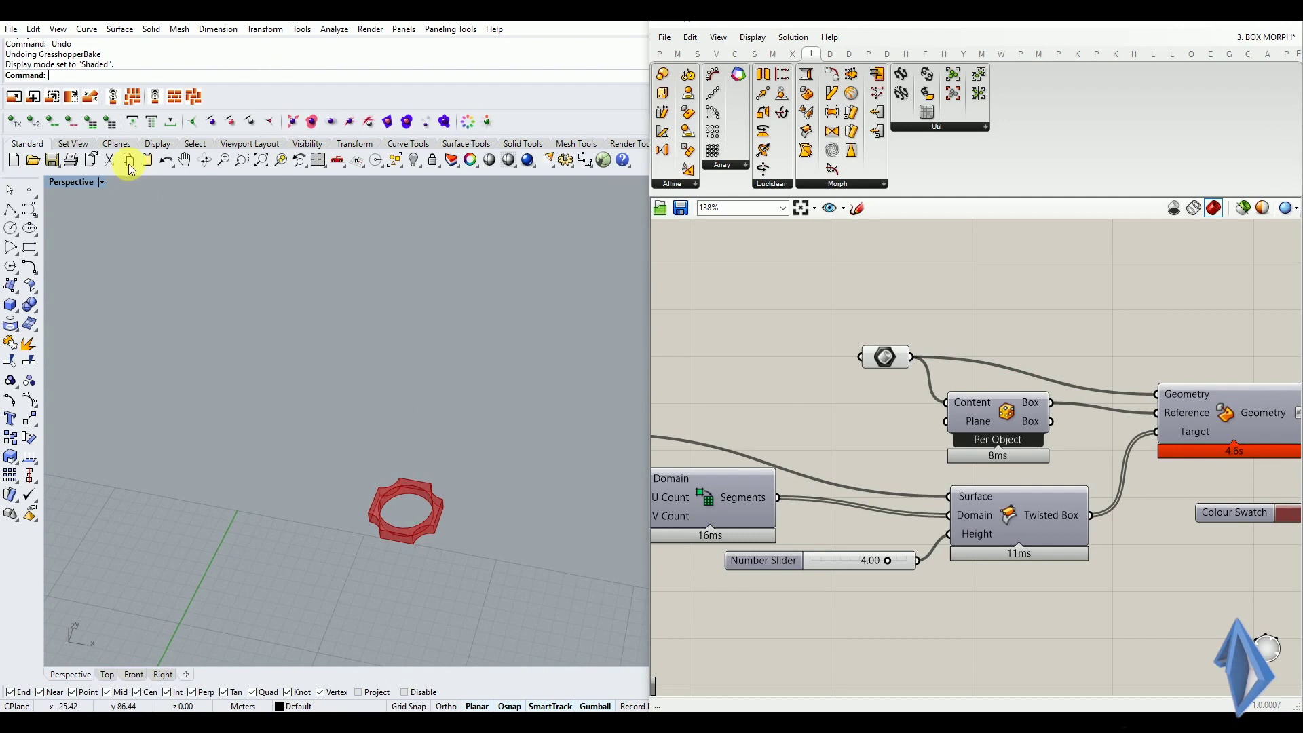
Step: Zoom the perspective view to a window around the ring-shaped module and examine its shape
click(73, 143)
click(89, 163)
drag(449, 467, 358, 561)
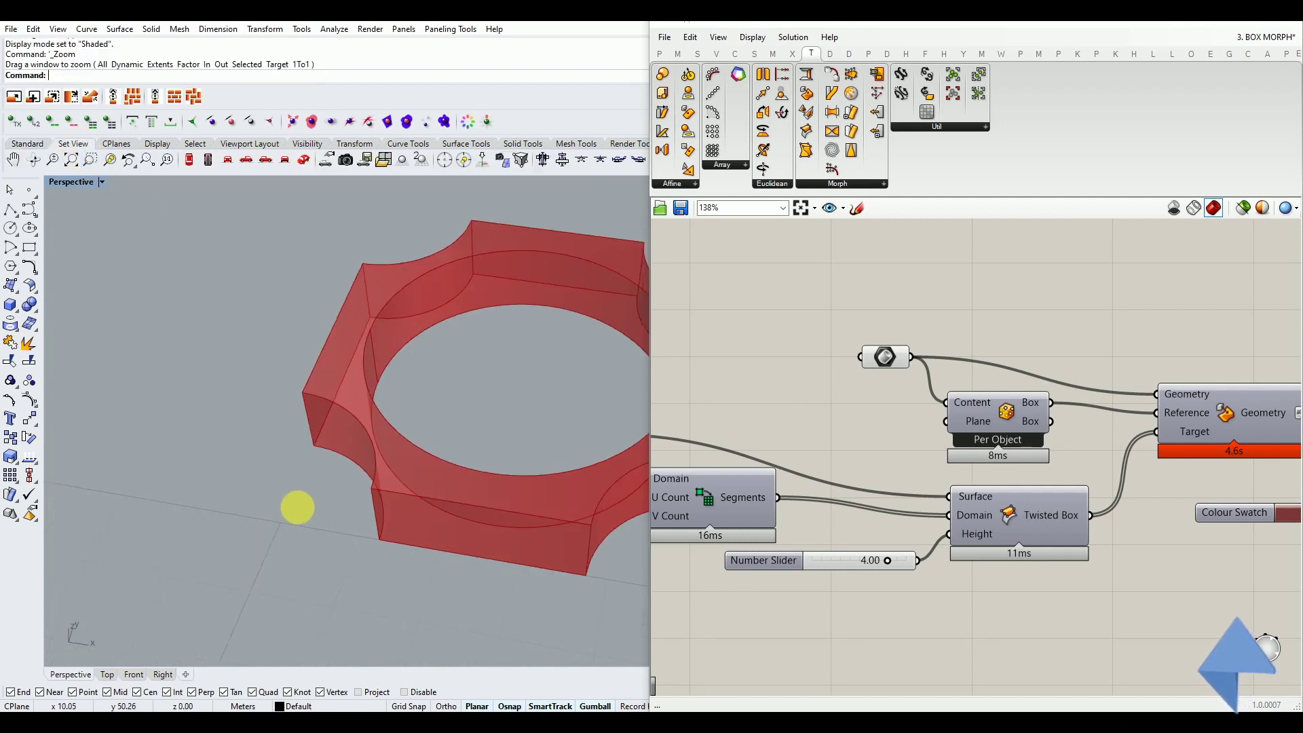
scroll(253, 527, down, 2)
scroll(448, 482, up, 2)
right_drag(448, 482, 408, 449)
scroll(376, 432, down, 10)
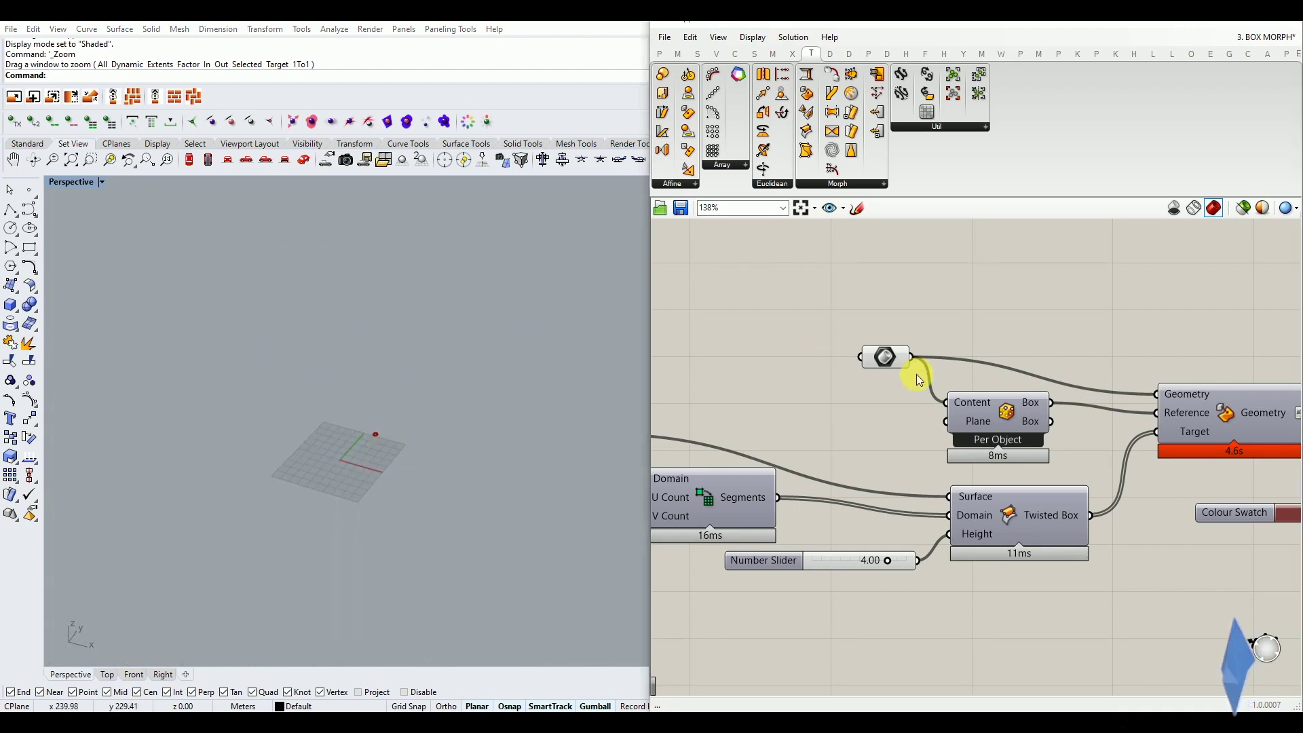
Step: Turn on the preview of the Surface parameter that feeds the domain division and Twisted Box components
scroll(860, 401, down, 5)
scroll(855, 397, up, 4)
middle_click(836, 392)
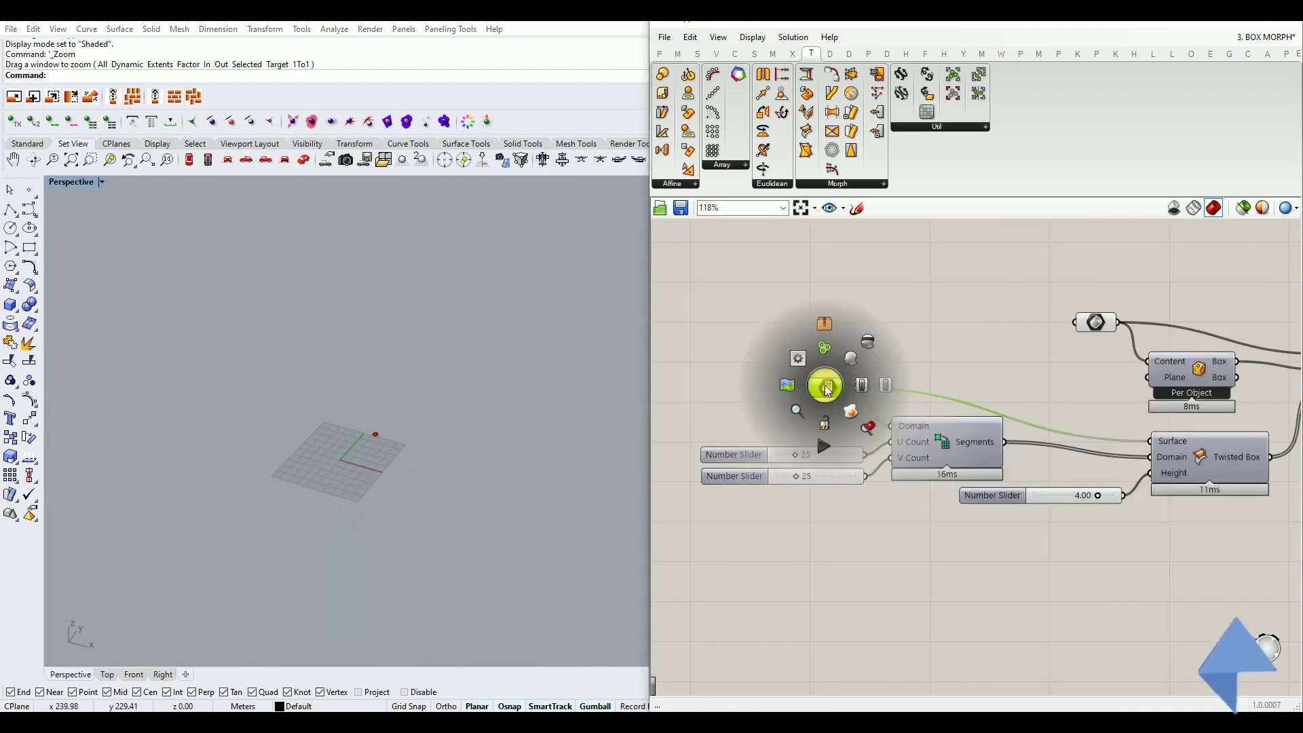
click(856, 348)
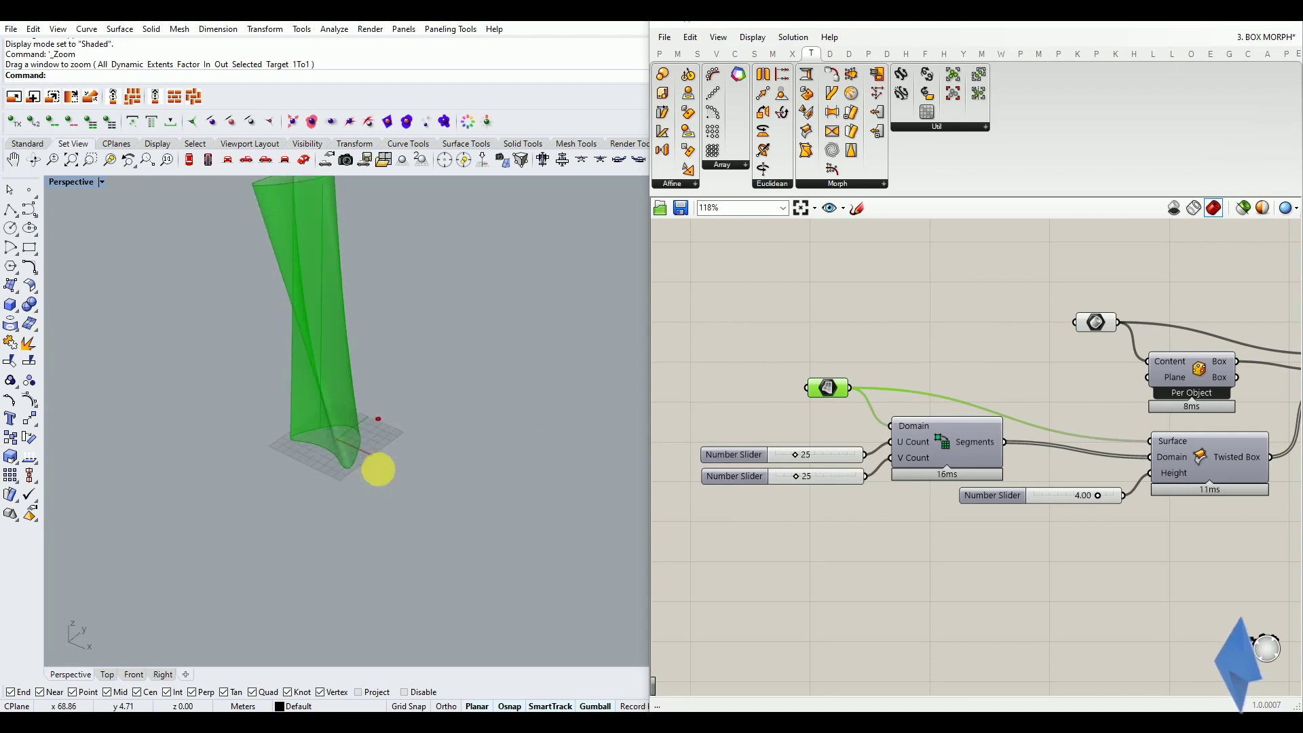
Step: Examine the twisted tower surface from several angles and clear the selection of its parameter
scroll(372, 434, up, 6)
scroll(434, 479, down, 3)
right_drag(434, 479, 385, 510)
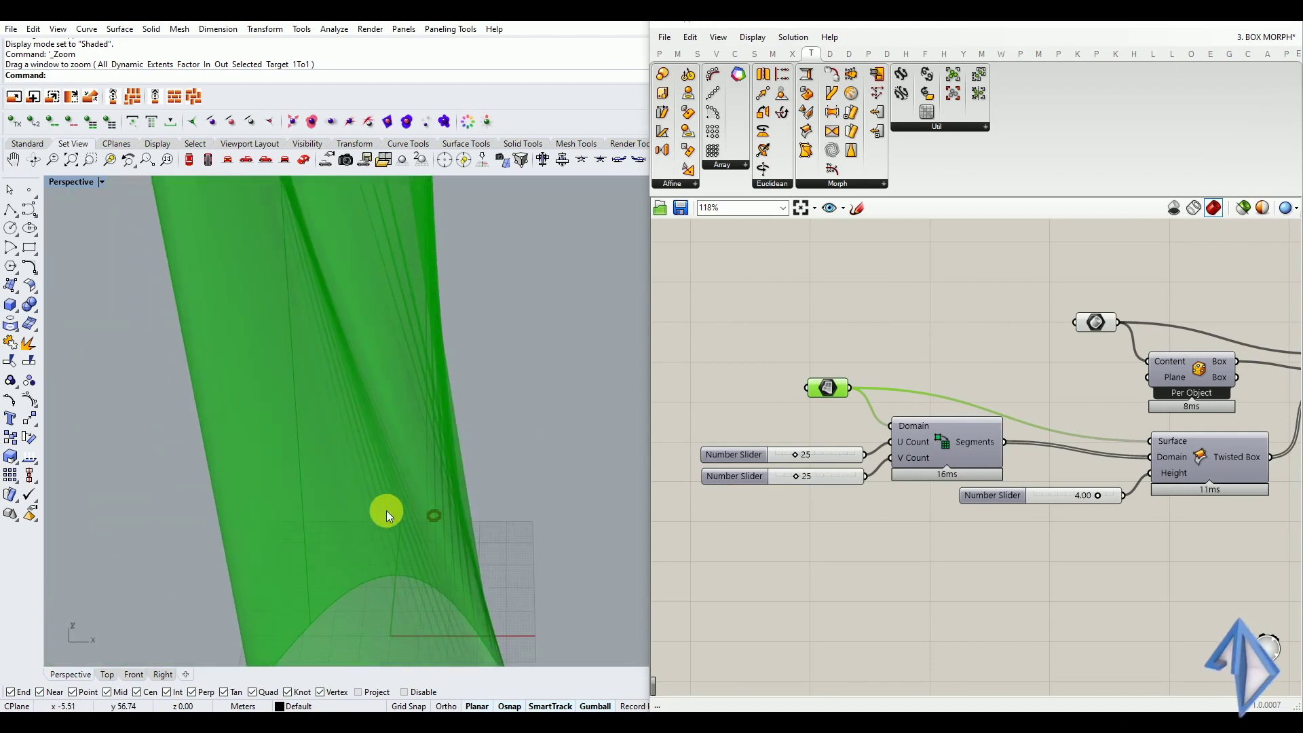
scroll(385, 510, down, 4)
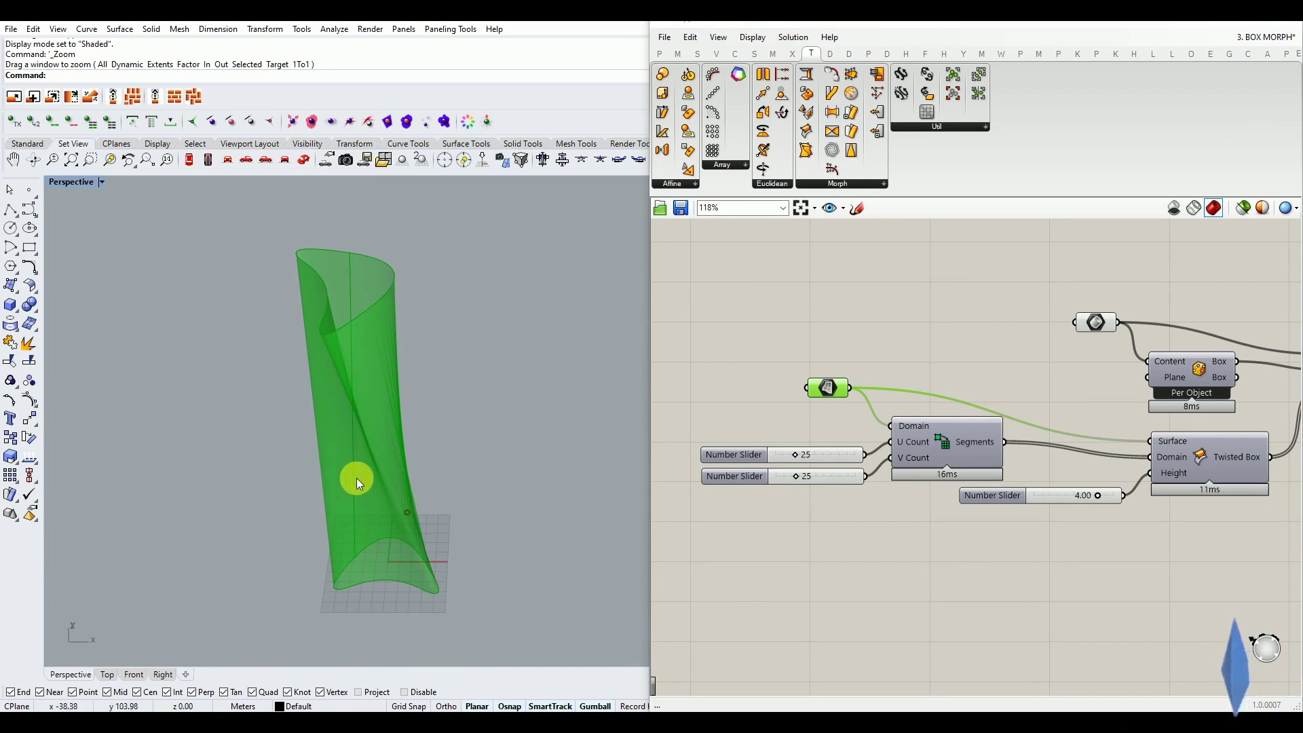
right_drag(408, 507, 322, 375)
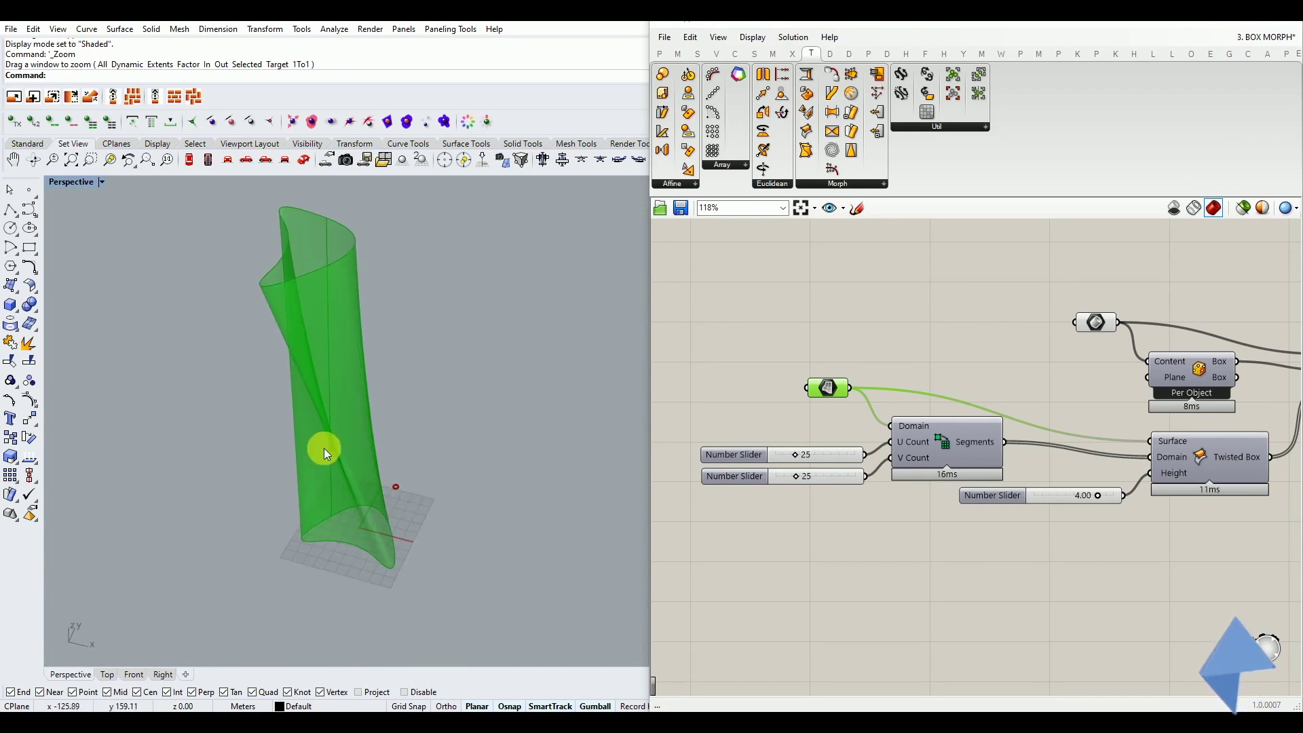
right_drag(339, 424, 366, 434)
click(853, 540)
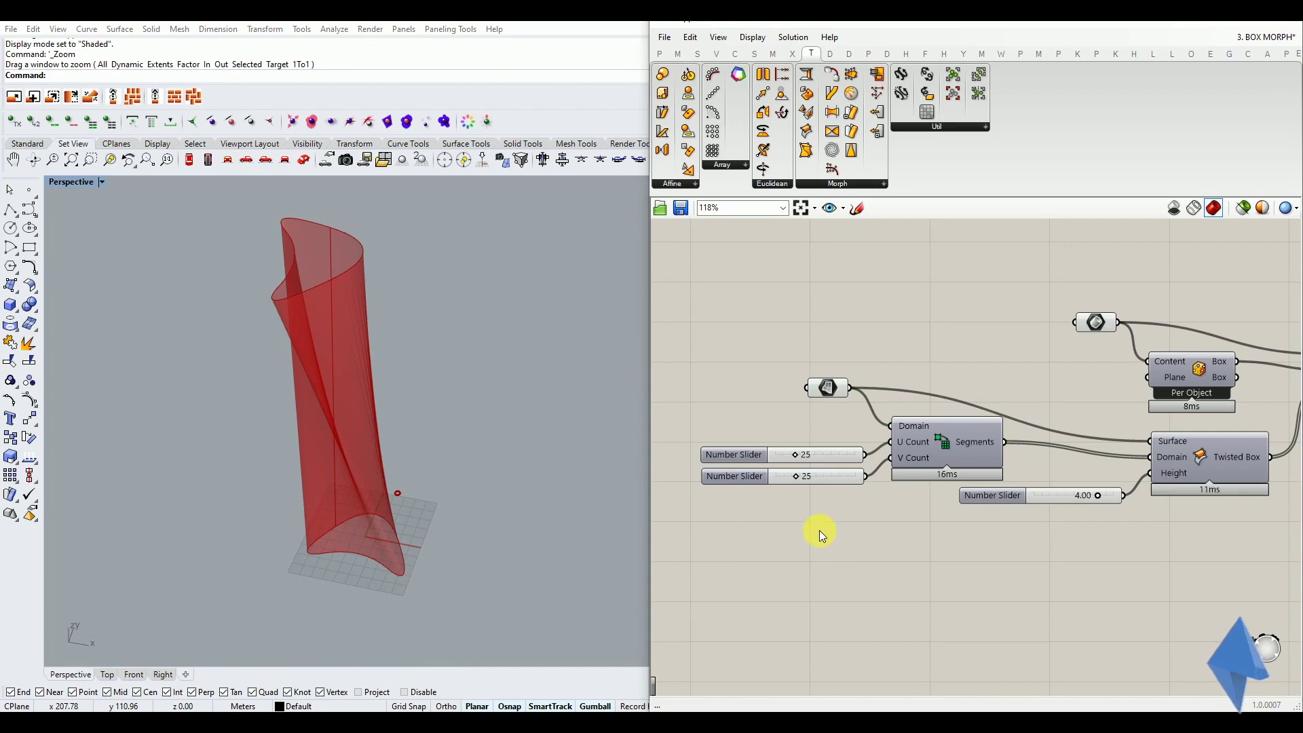
Step: Turn on the preview of the Twisted Box component and deselect it
scroll(855, 516, down, 2)
middle_click(1048, 507)
click(1072, 477)
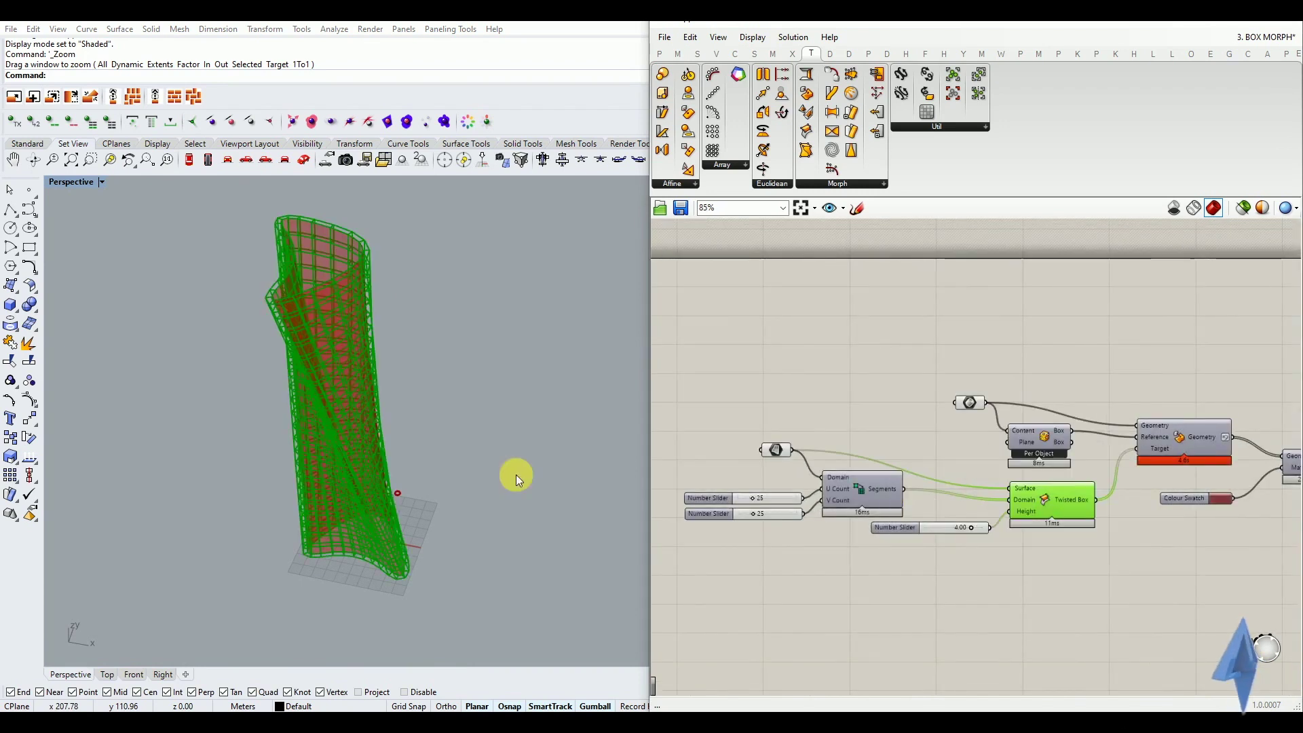
click(896, 372)
Step: Examine the twisted boxes wrapped around the tower surface and the module beside its base
right_drag(380, 420, 331, 346)
scroll(328, 340, up, 5)
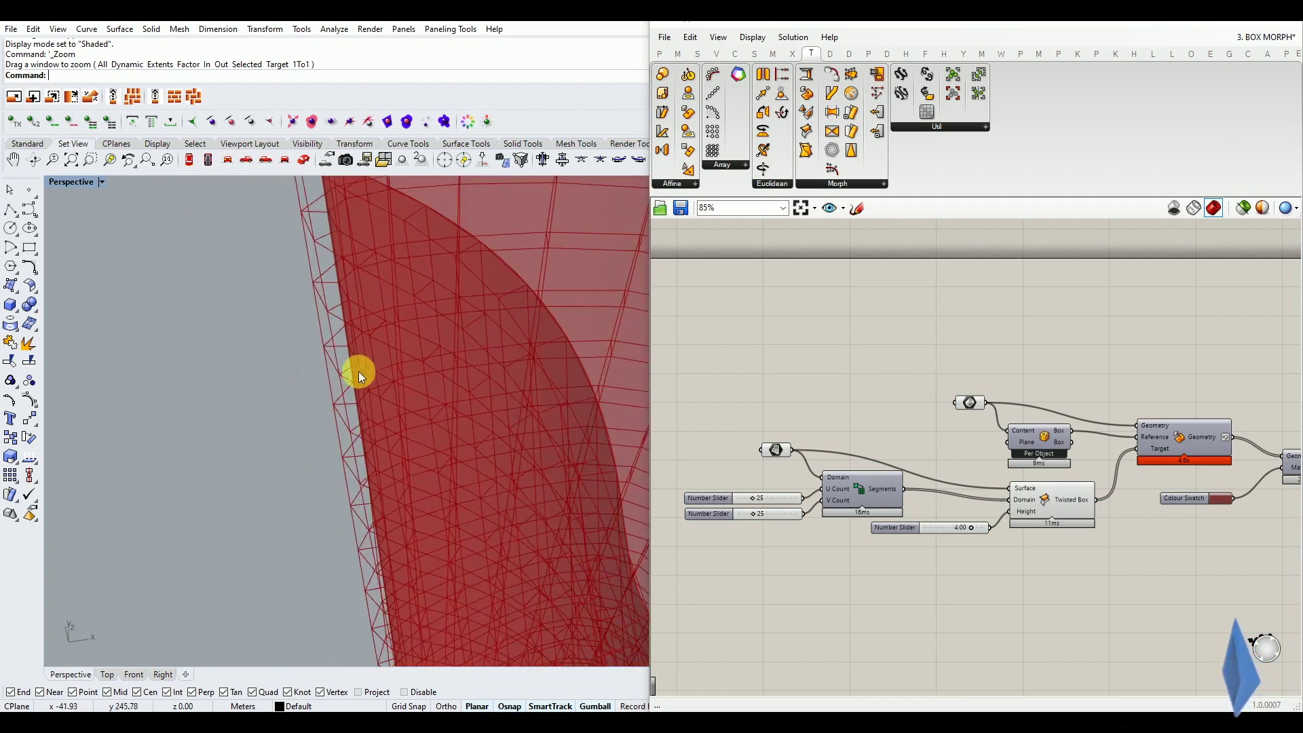
scroll(358, 372, down, 5)
right_drag(372, 408, 416, 457)
scroll(416, 456, up, 4)
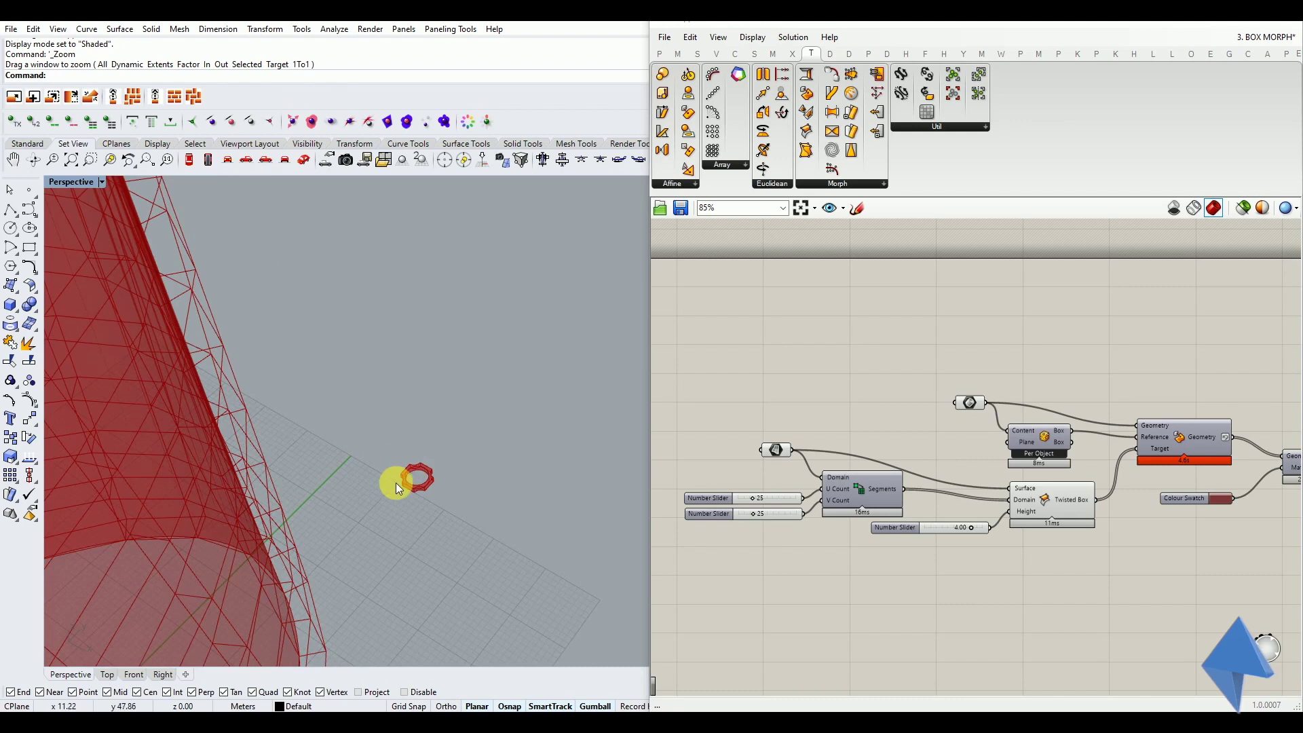
scroll(396, 482, down, 6)
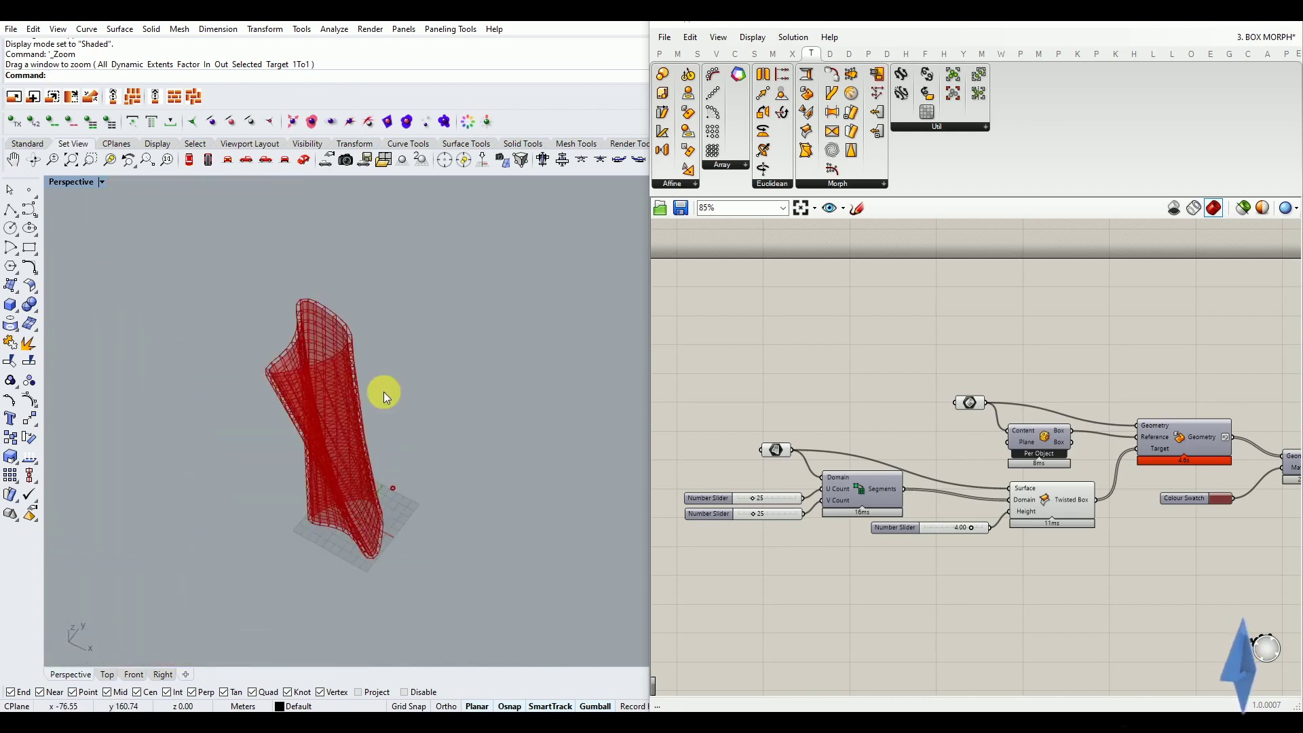
scroll(384, 392, up, 3)
scroll(795, 437, down, 2)
Step: Examine the wiring into the morph component and the U and V count sliders against the box grid on the tower
scroll(1012, 445, up, 3)
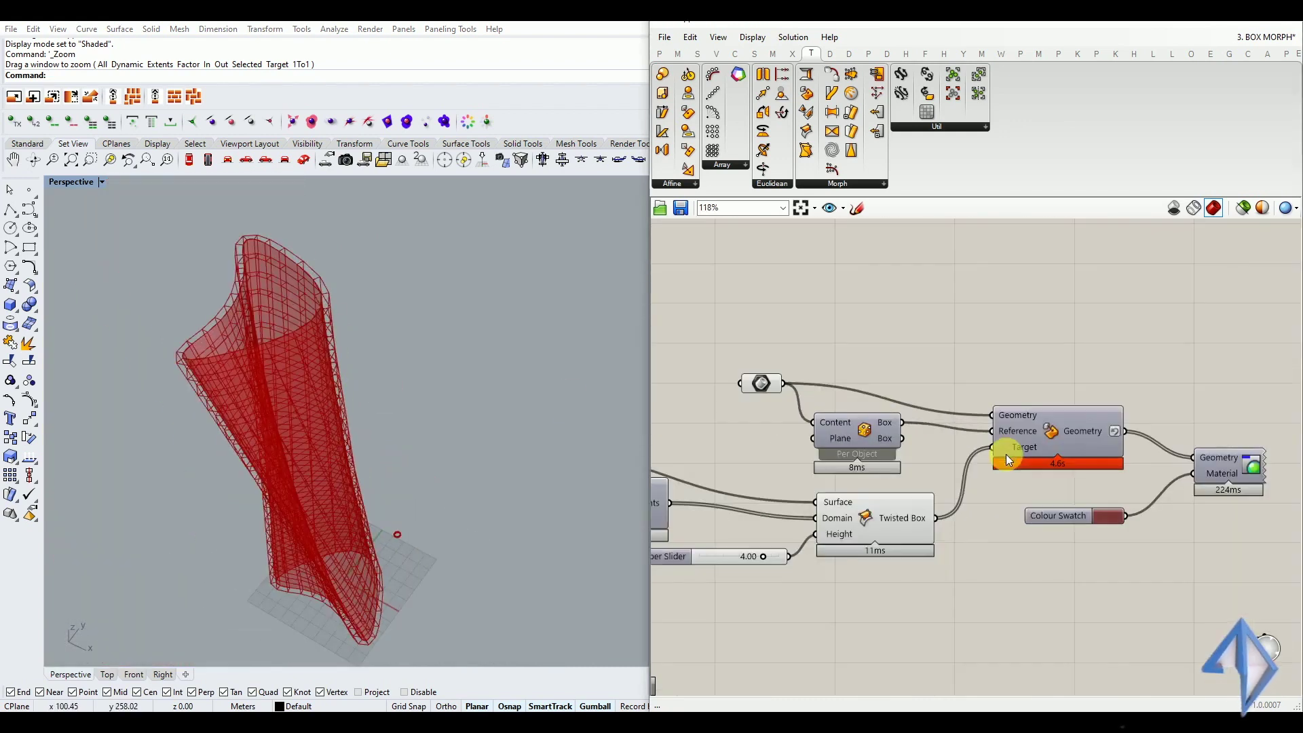
scroll(834, 542, down, 2)
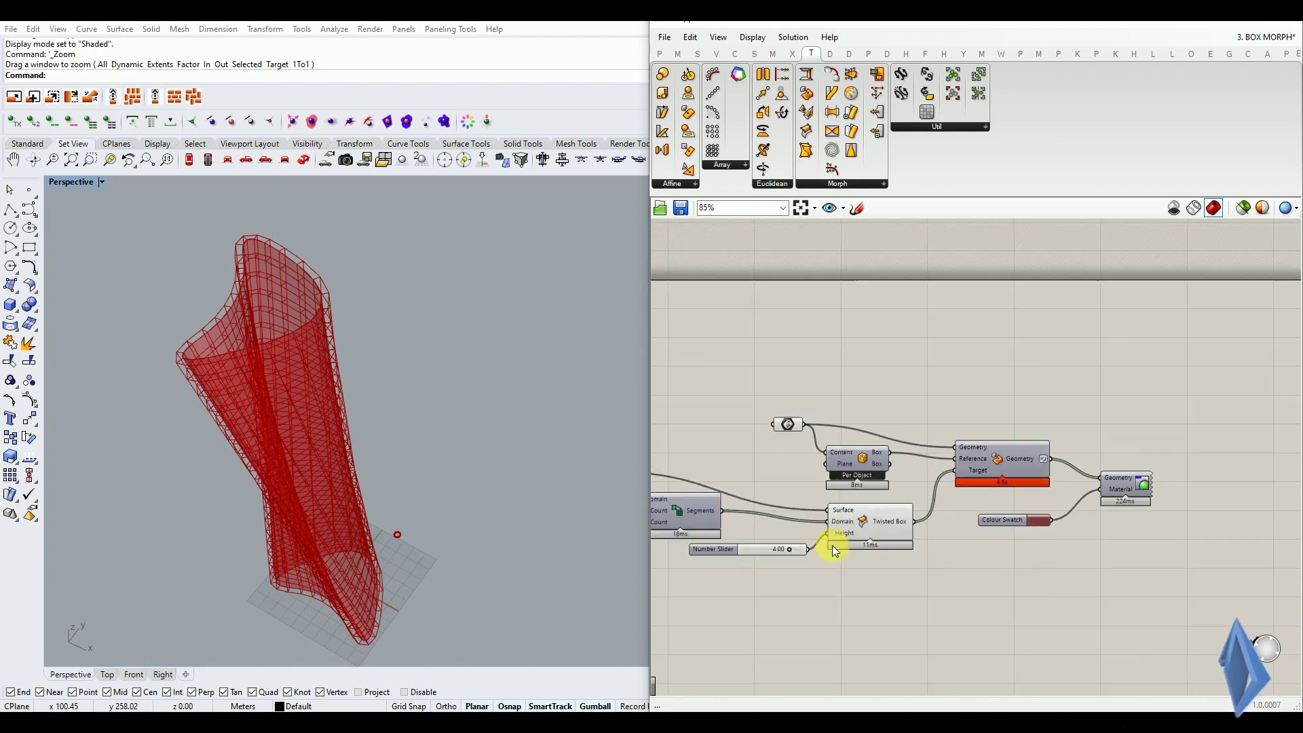
right_drag(833, 549, 911, 539)
right_drag(727, 515, 891, 483)
scroll(891, 483, up, 3)
scroll(401, 428, up, 3)
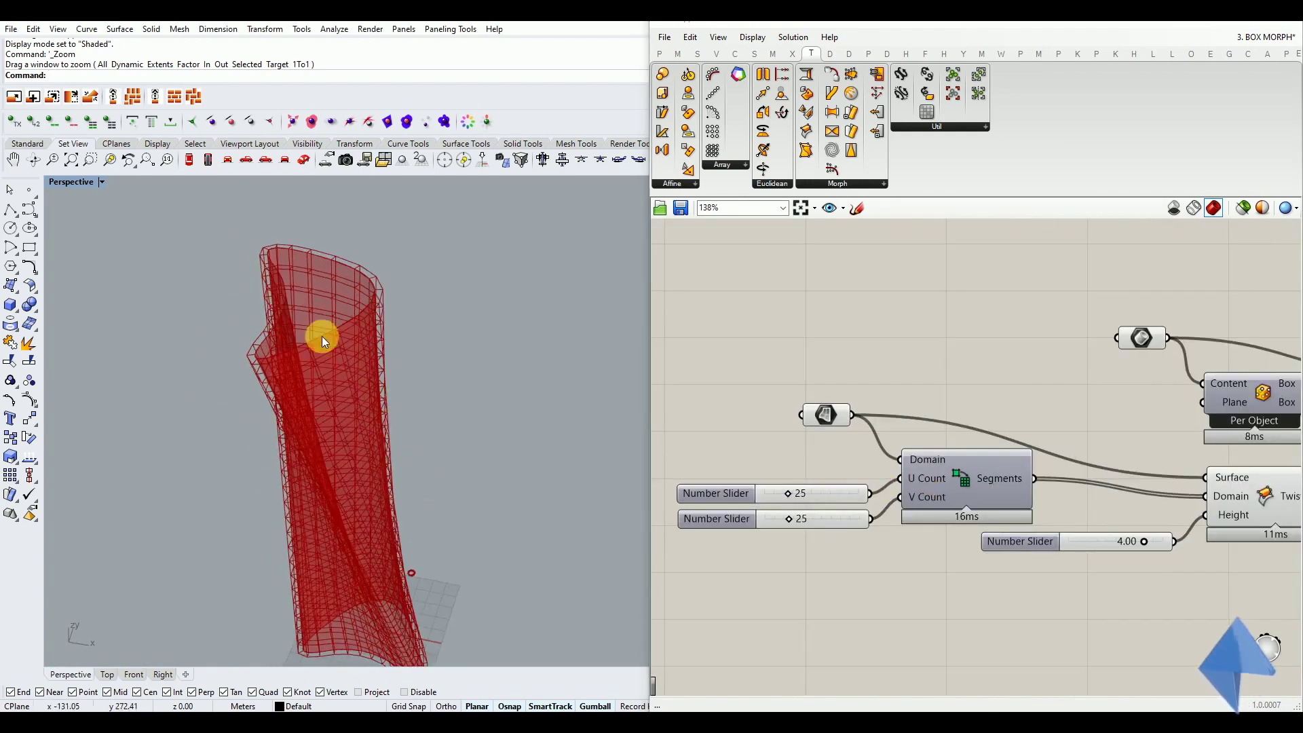
scroll(320, 225, up, 2)
scroll(336, 385, down, 2)
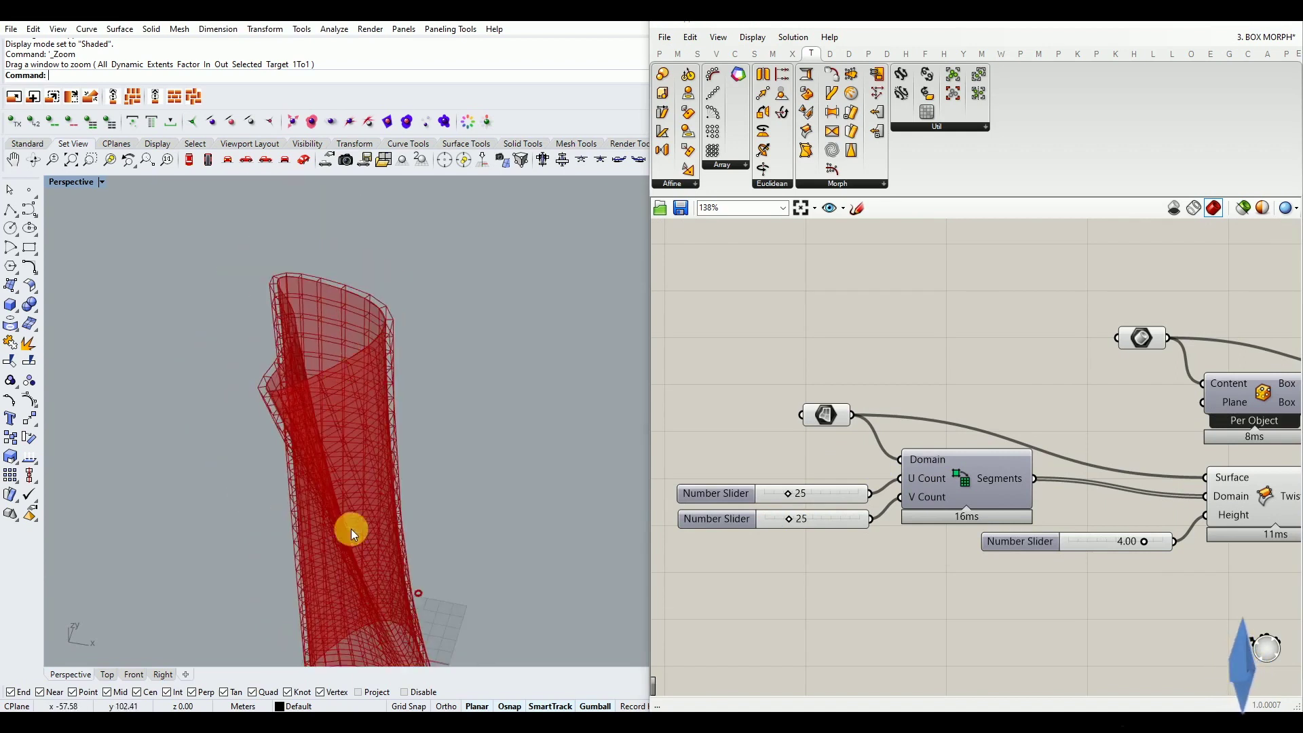
scroll(374, 523, up, 1)
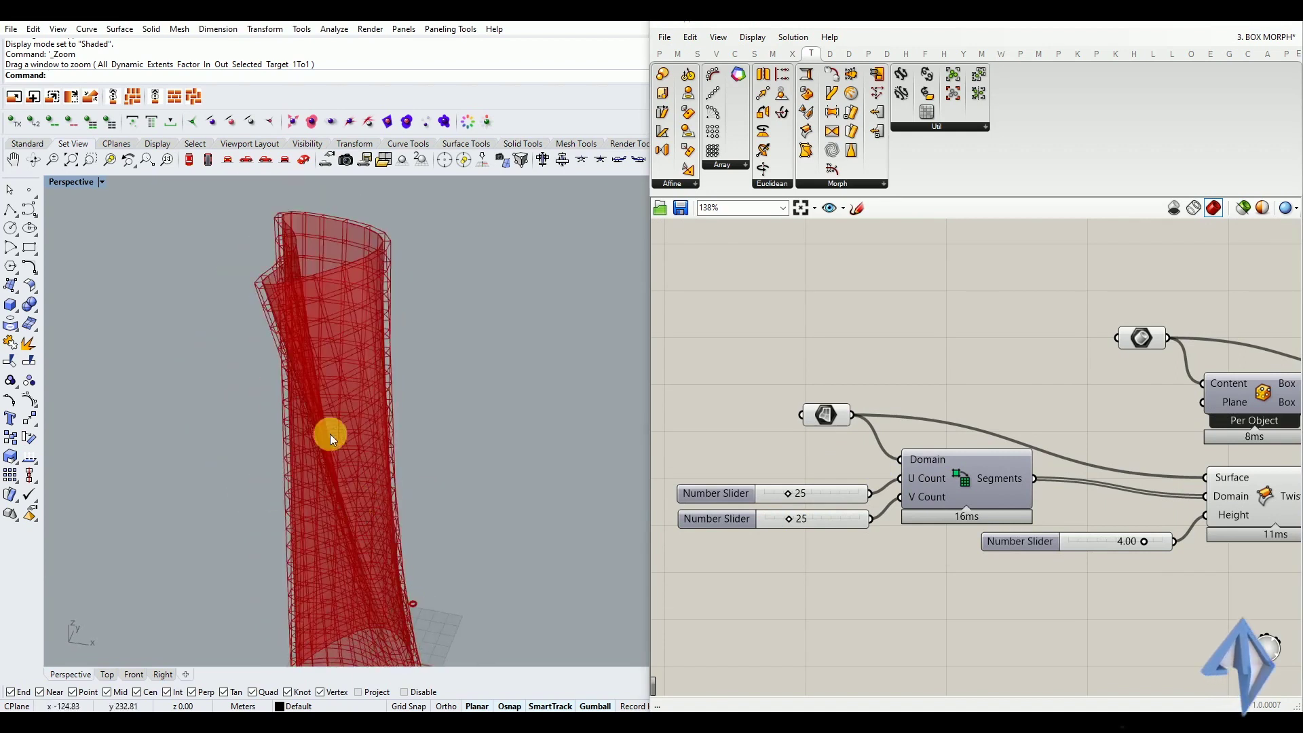
scroll(330, 434, down, 3)
scroll(780, 536, down, 1)
scroll(774, 530, down, 2)
scroll(776, 525, up, 5)
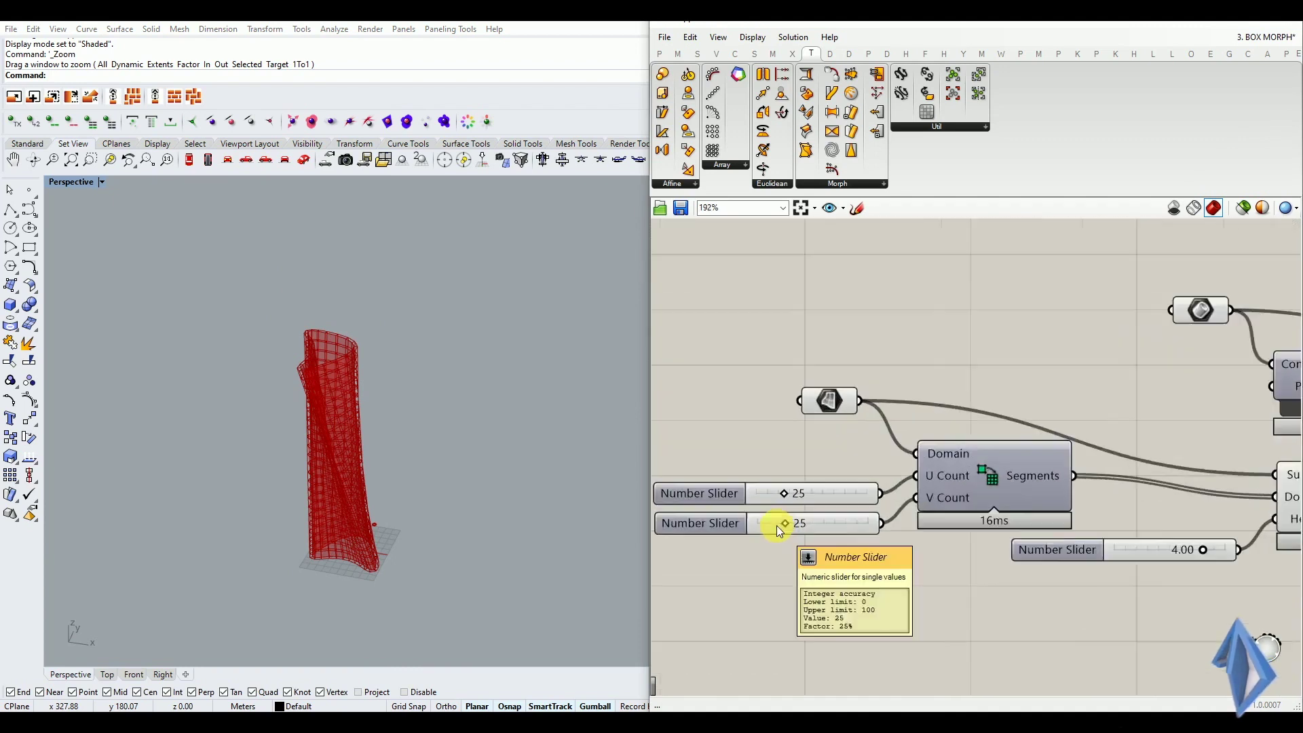
Step: Select all components of the definition and turn off their previews
scroll(767, 555, down, 4)
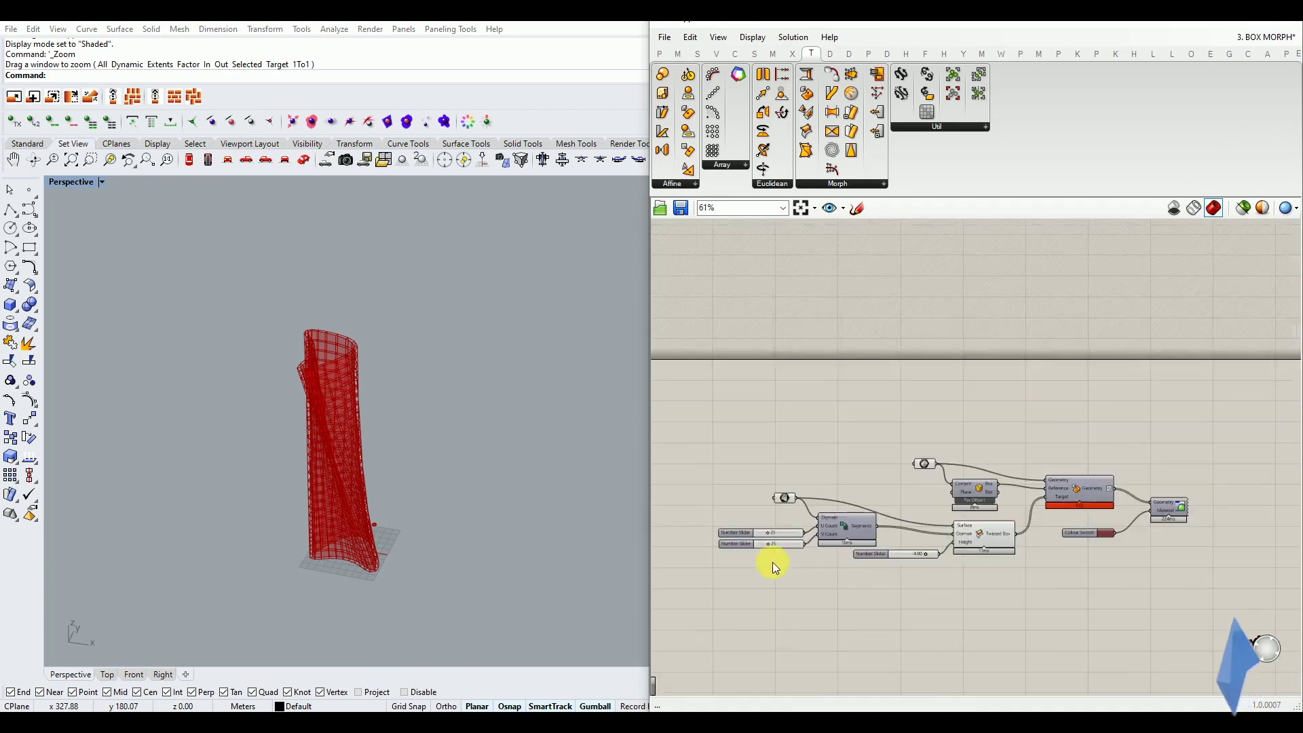
scroll(1001, 537, up, 3)
scroll(898, 465, down, 2)
drag(953, 392, 745, 572)
middle_click(744, 572)
click(789, 536)
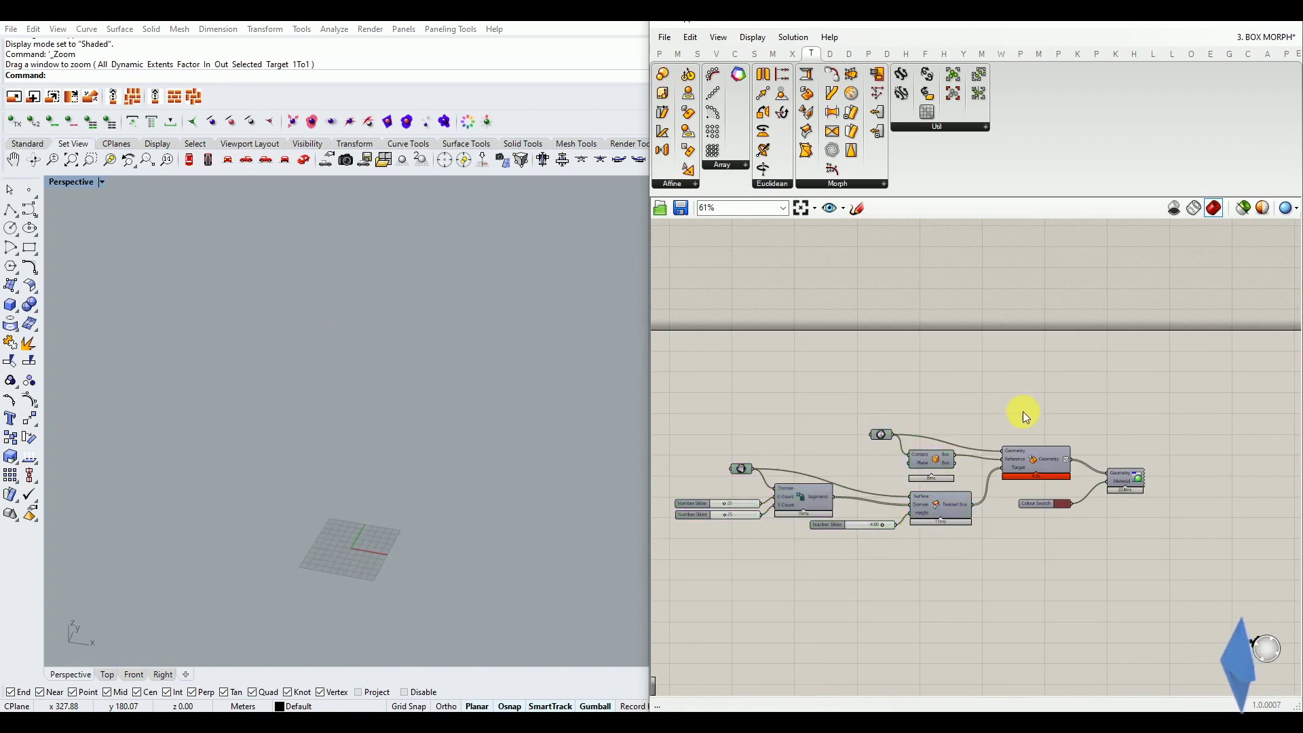
Step: Turn on the preview of the Custom Preview component and examine the morphed tower from several angles
scroll(1160, 489, up, 5)
click(1050, 446)
middle_click(1050, 446)
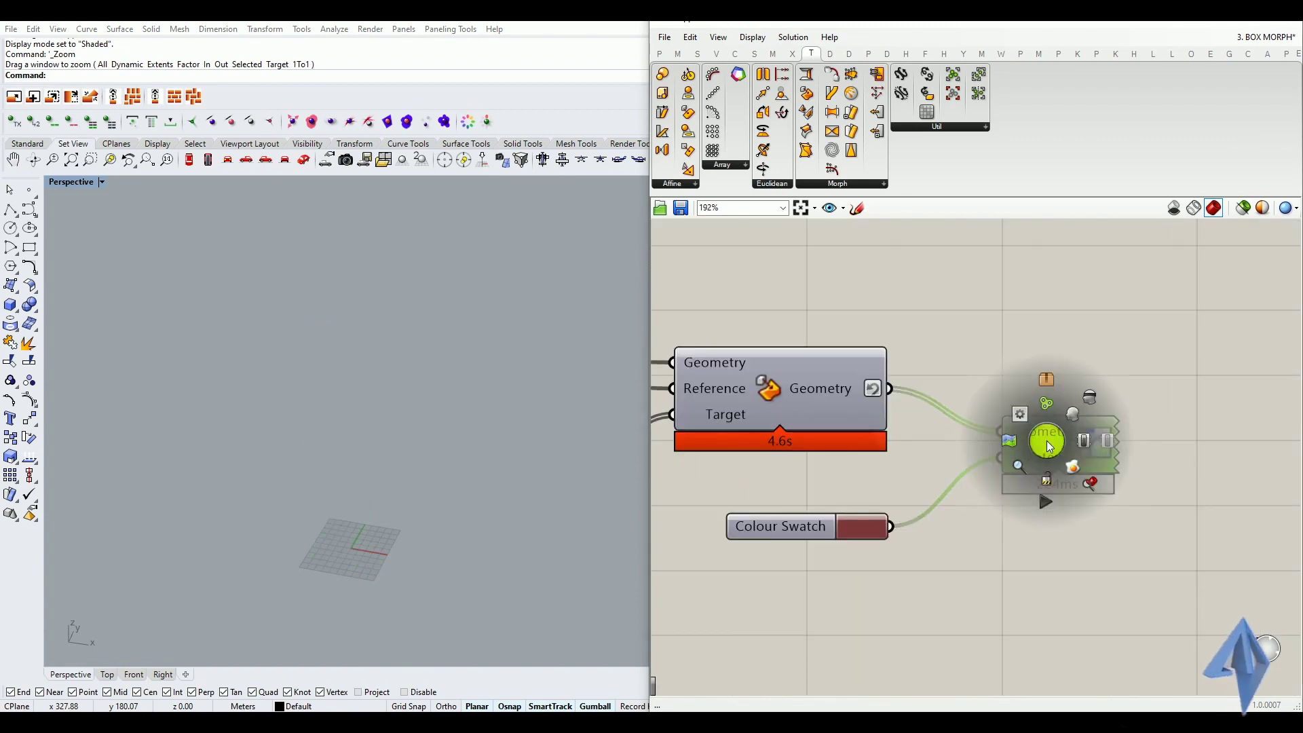
click(1054, 336)
scroll(360, 497, up, 10)
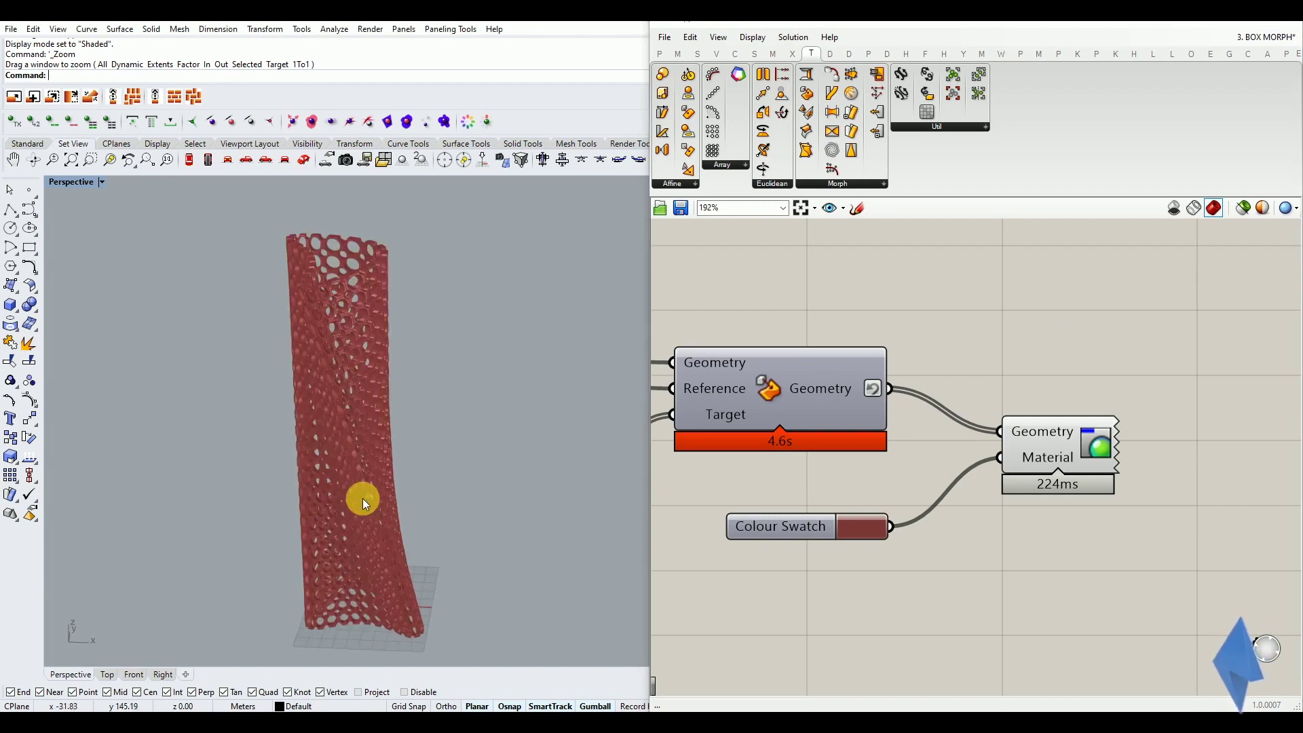
right_drag(425, 517, 285, 439)
scroll(958, 448, down, 4)
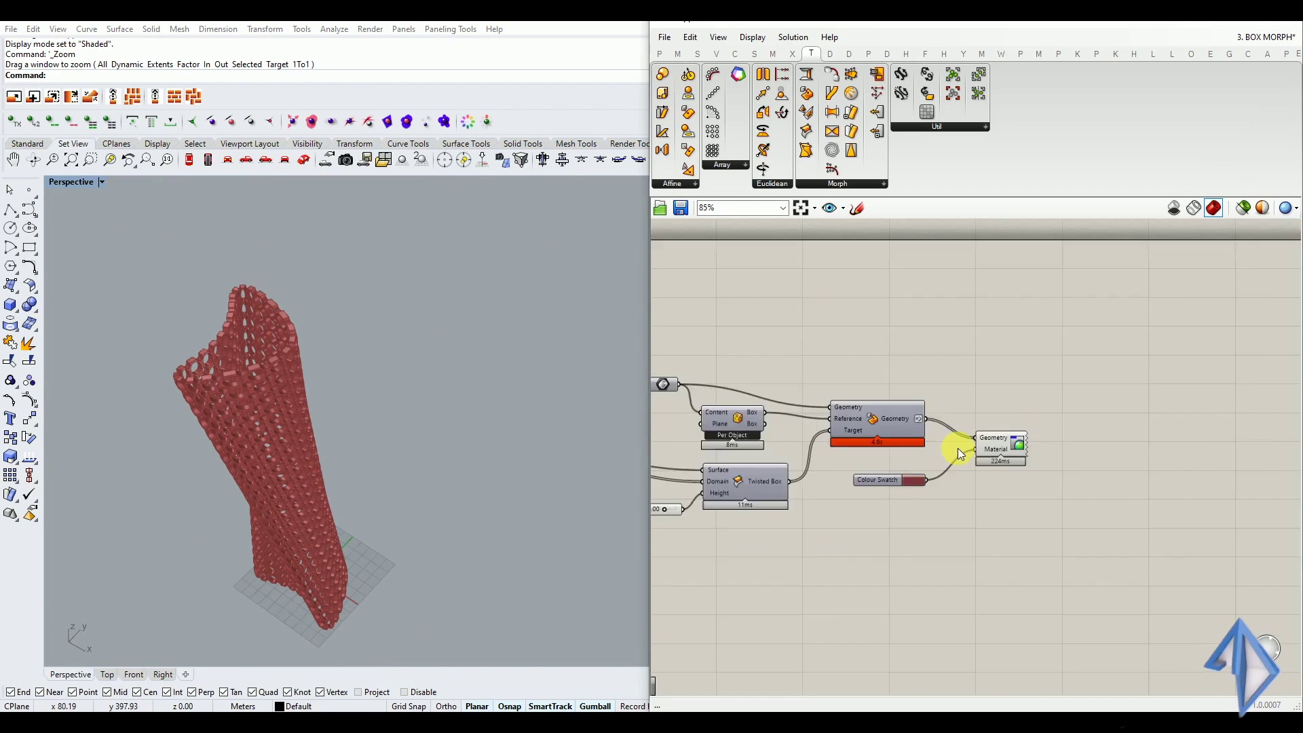
Step: Turn on the preview of the module's geometry parameter alongside the morphed tower
scroll(771, 401, up, 3)
middle_click(771, 401)
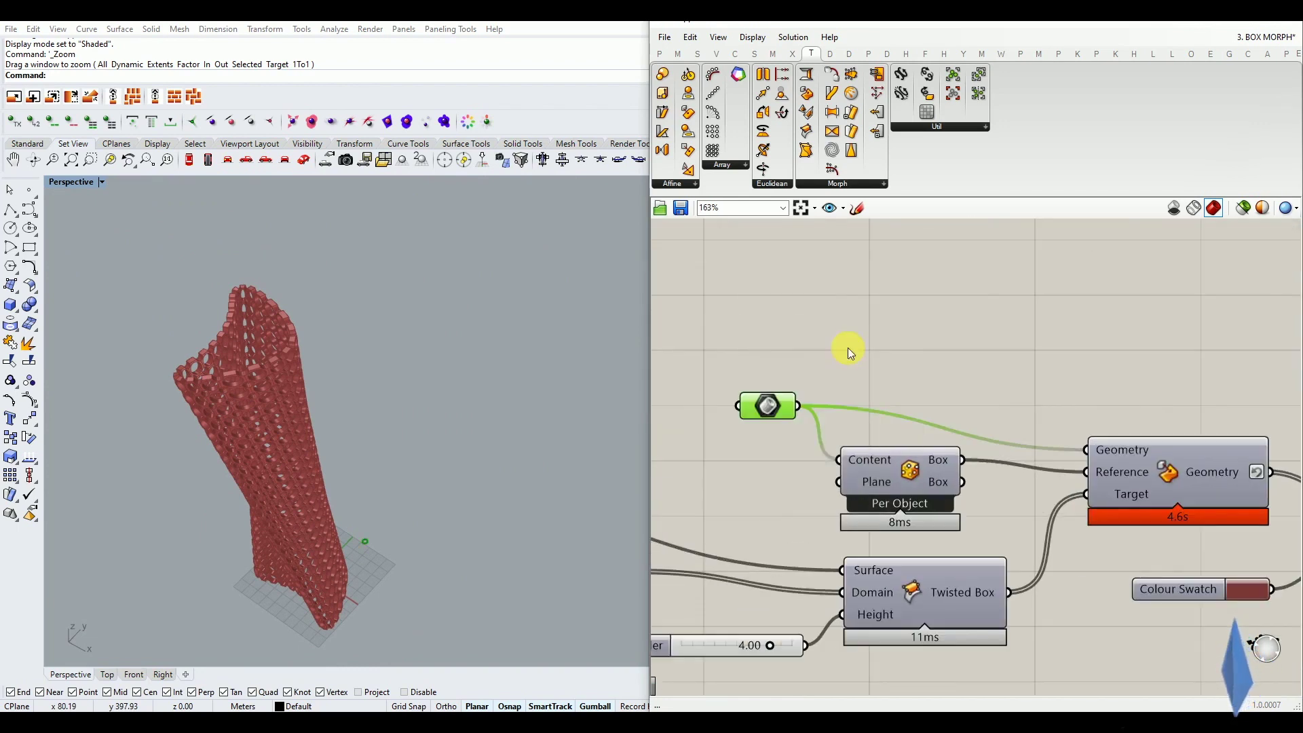
scroll(364, 523, up, 5)
scroll(351, 527, up, 5)
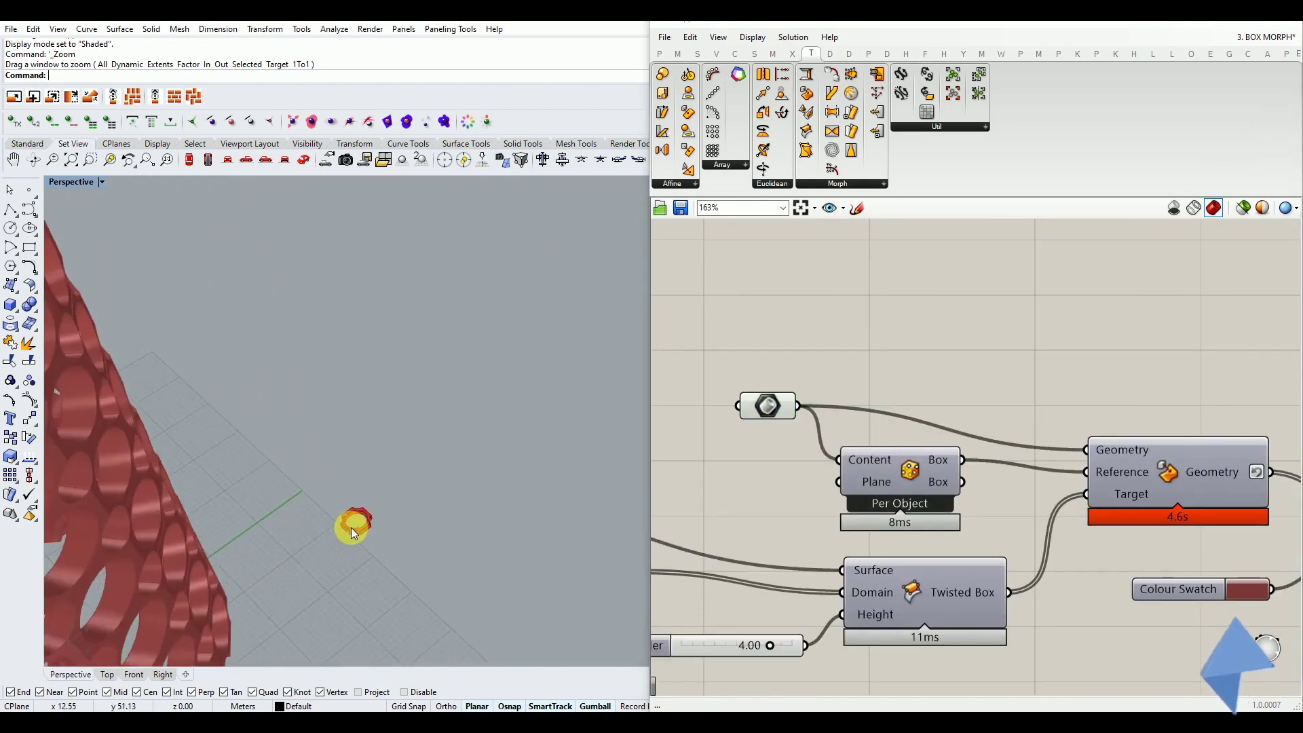
Step: Examine the single module and how it repeats across the morphed tower, from close up and from different angles
scroll(377, 507, down, 5)
right_drag(377, 508, 291, 503)
scroll(261, 503, down, 5)
scroll(378, 366, up, 2)
scroll(418, 239, up, 2)
scroll(372, 369, up, 4)
scroll(378, 366, down, 3)
scroll(378, 367, down, 4)
right_drag(380, 373, 369, 439)
scroll(399, 585, up, 5)
scroll(398, 582, down, 4)
right_drag(397, 581, 335, 579)
scroll(338, 579, up, 4)
scroll(371, 616, down, 6)
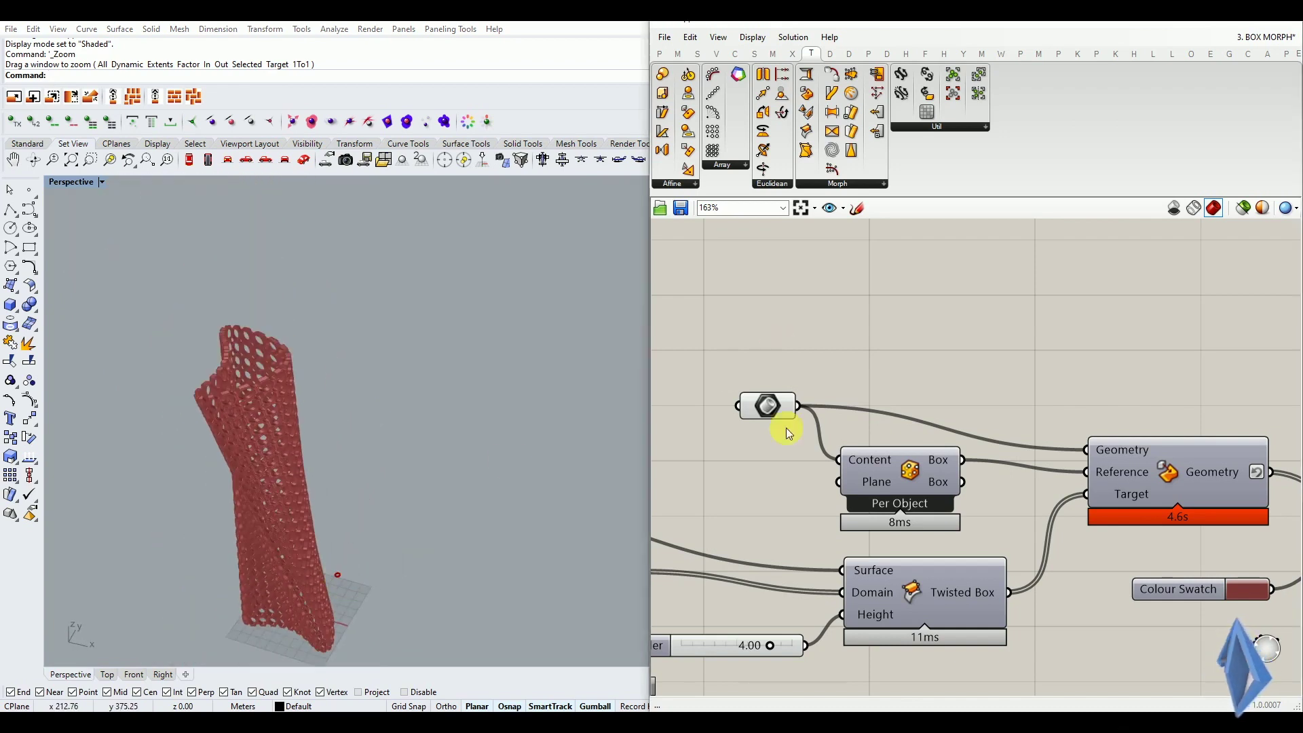
Step: Select the whole definition, turn off the preview of every component and clear the selection
scroll(862, 475, down, 6)
drag(1021, 434, 737, 559)
middle_click(760, 532)
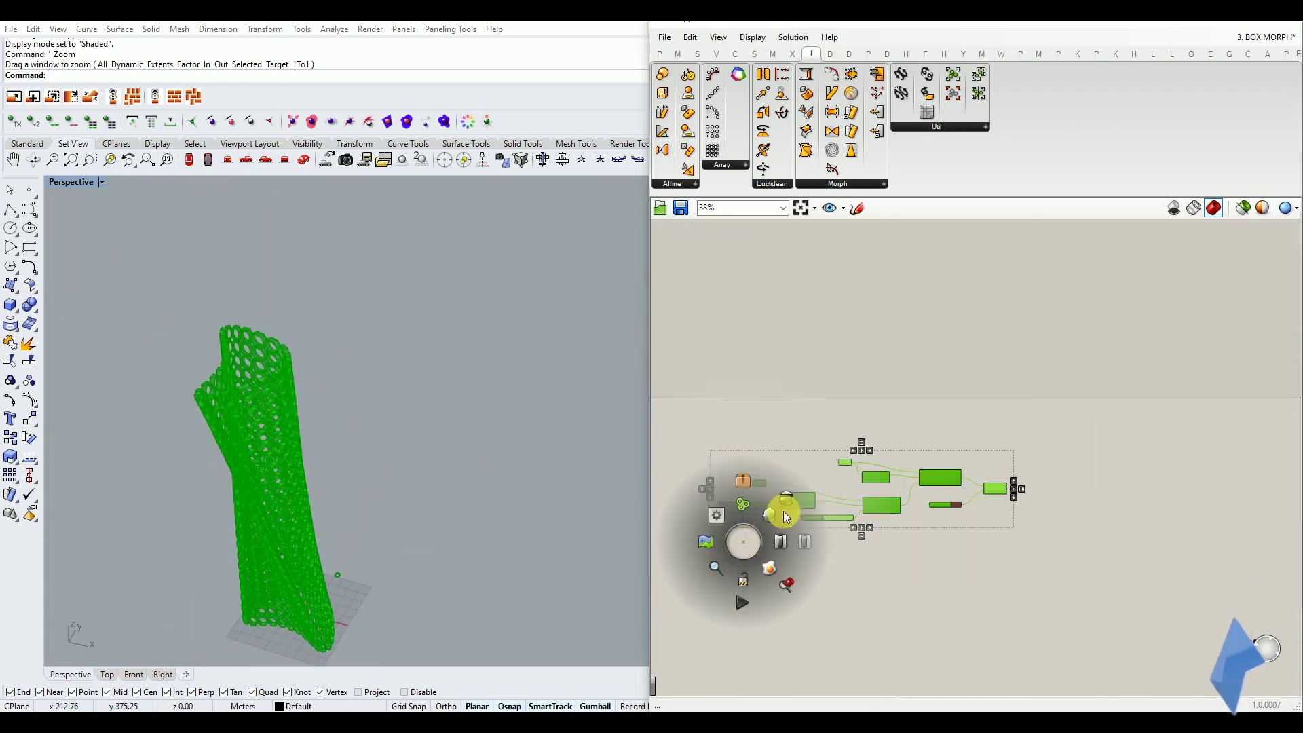
click(785, 509)
click(839, 560)
Step: Create a new empty Grasshopper document
click(664, 38)
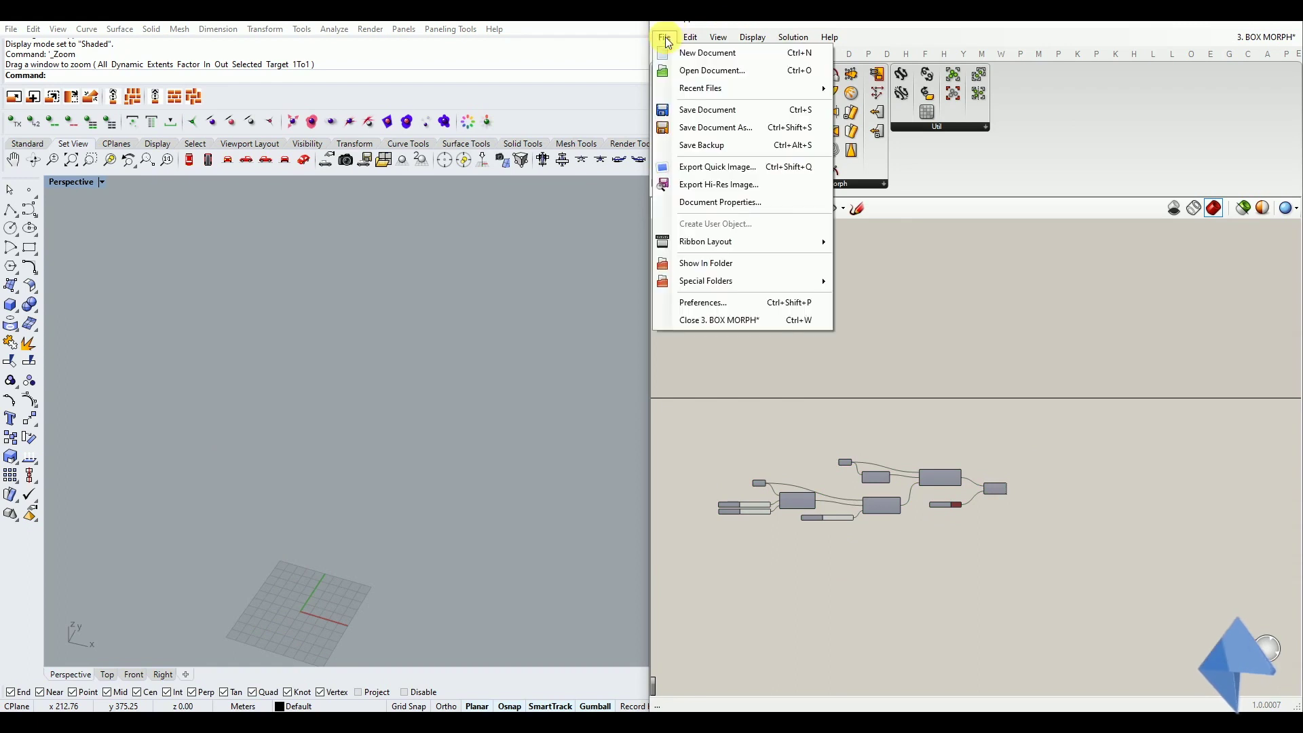
click(685, 59)
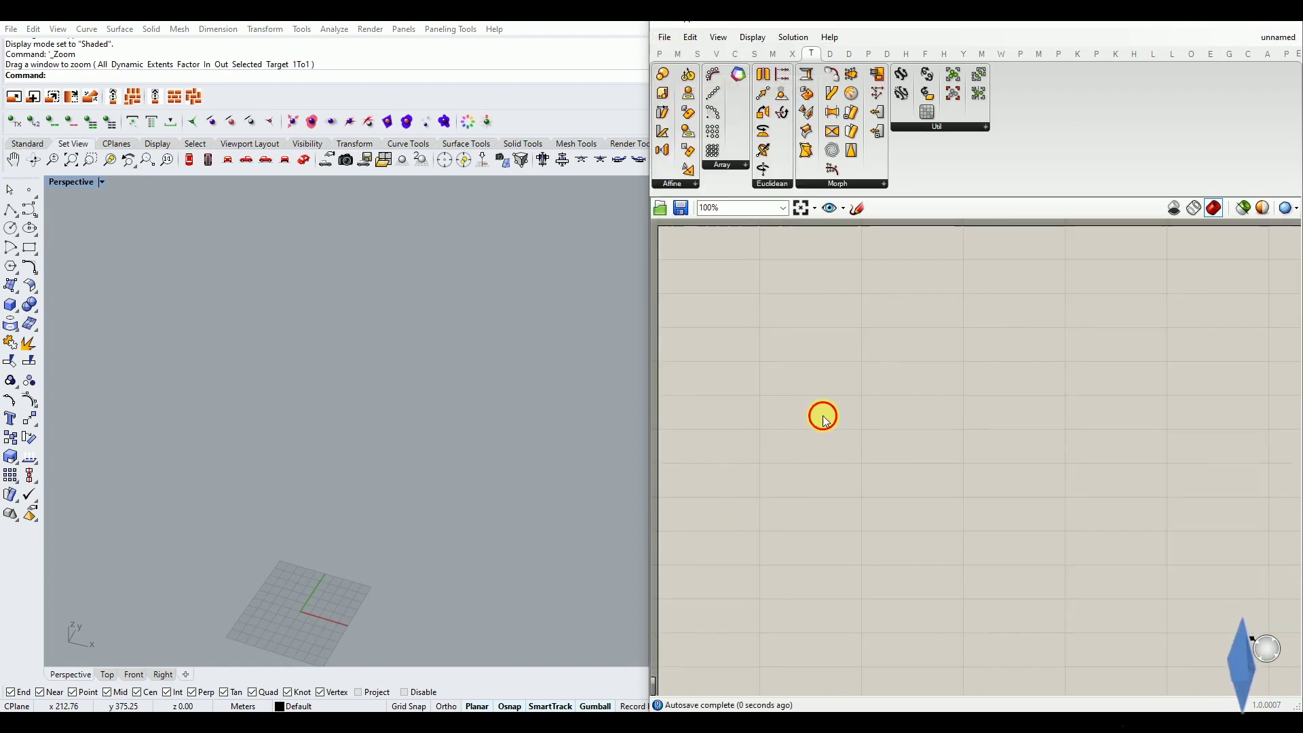
scroll(791, 414, up, 1)
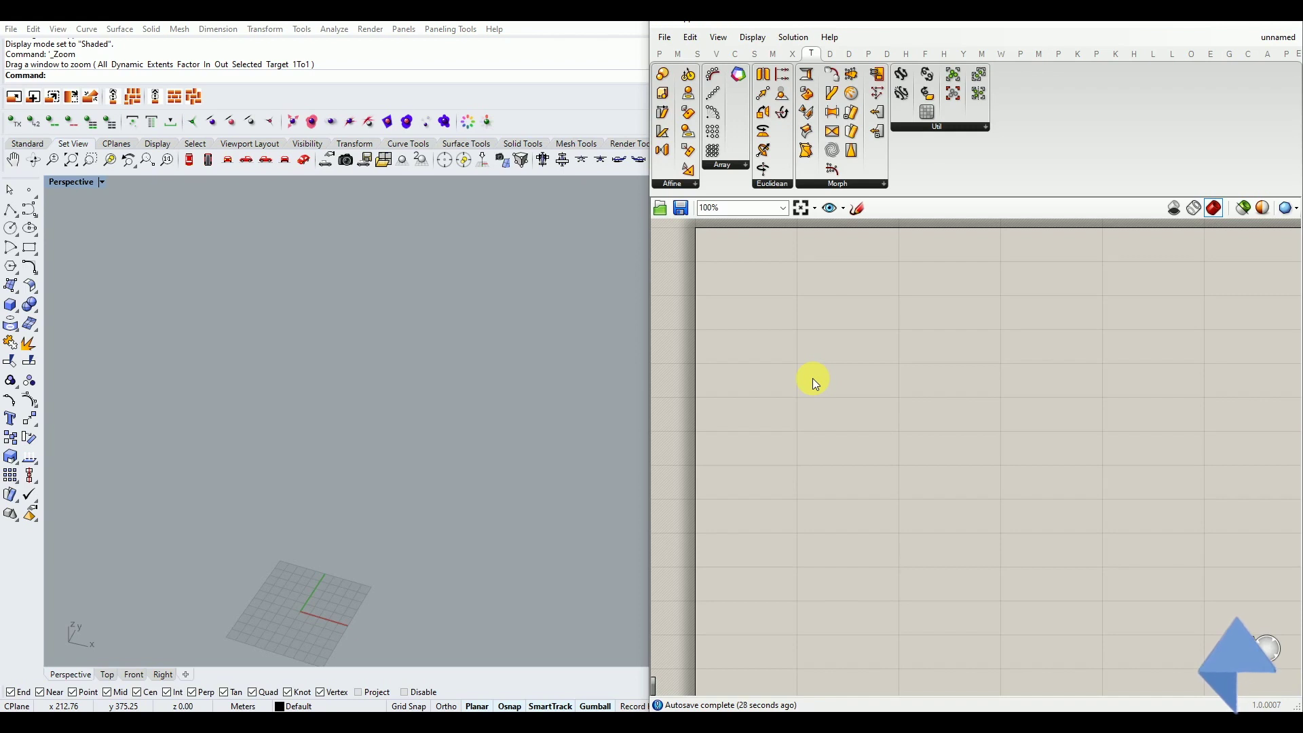
Step: Add an empty Surface parameter to the canvas
double_click(814, 381)
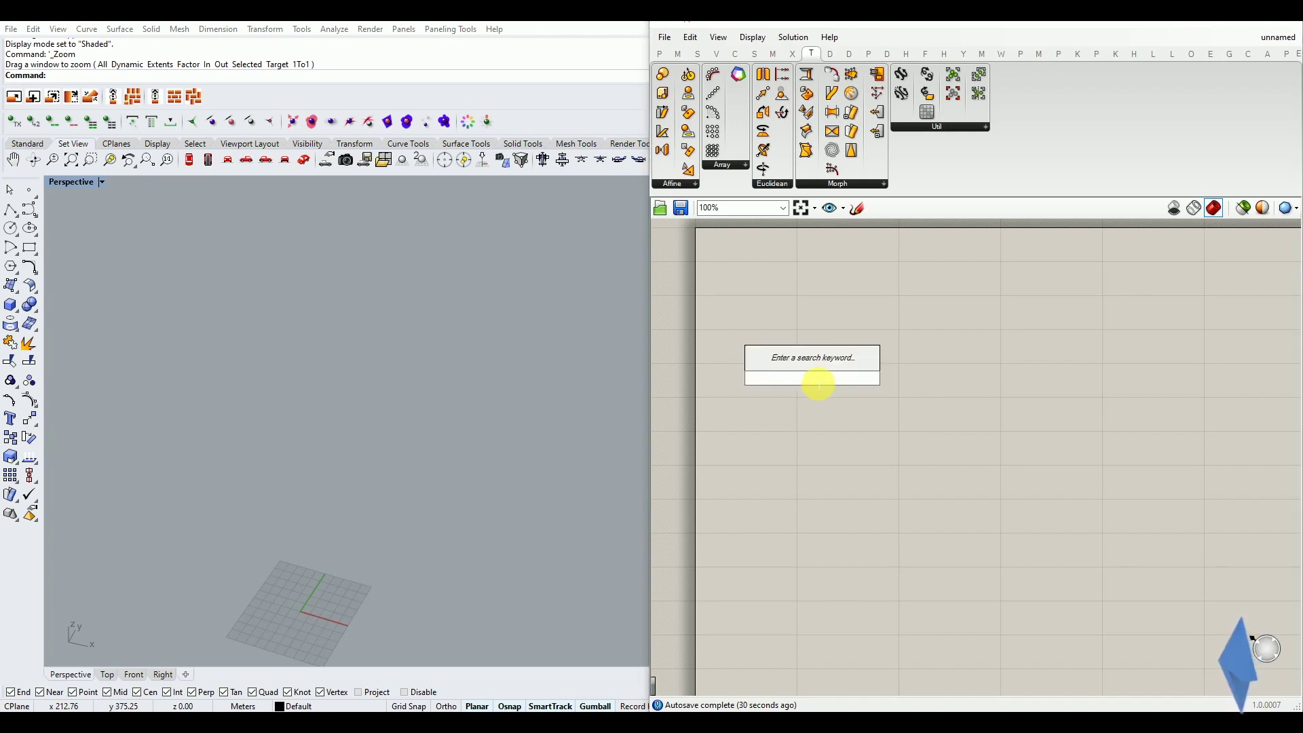
text(SURFACE)
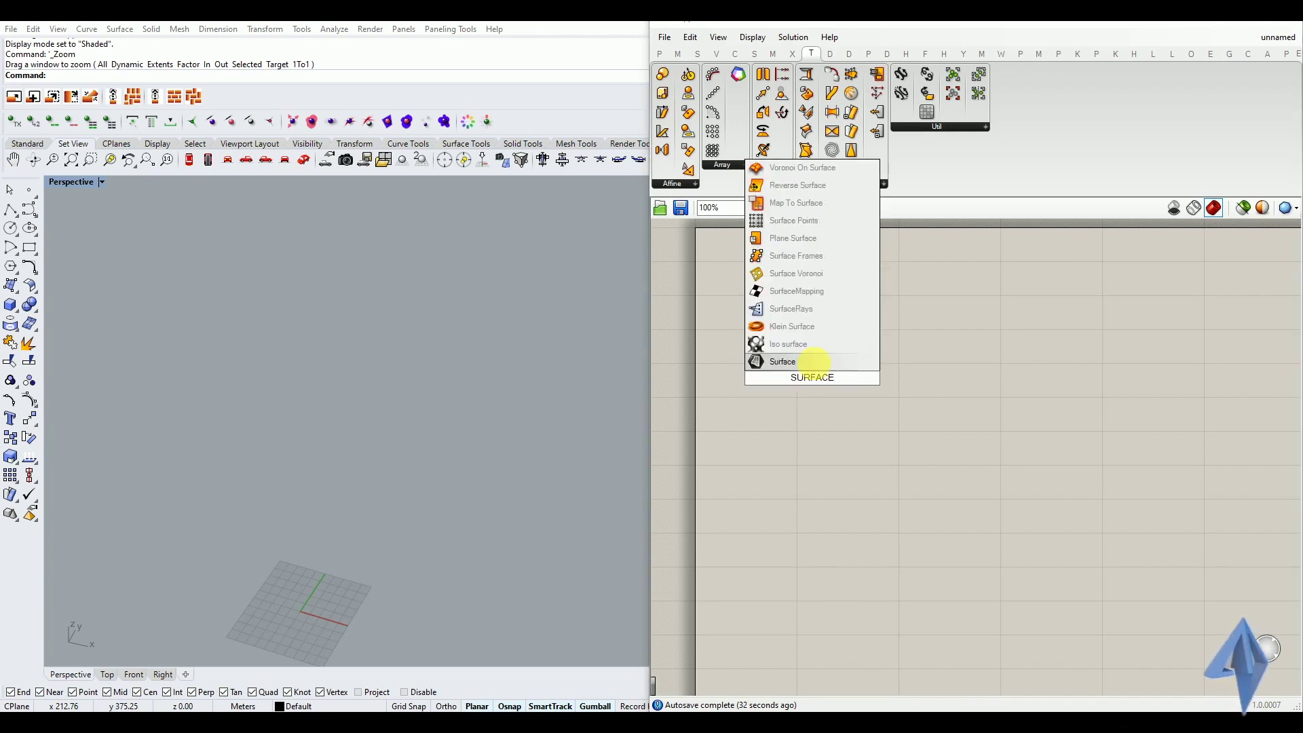
click(813, 360)
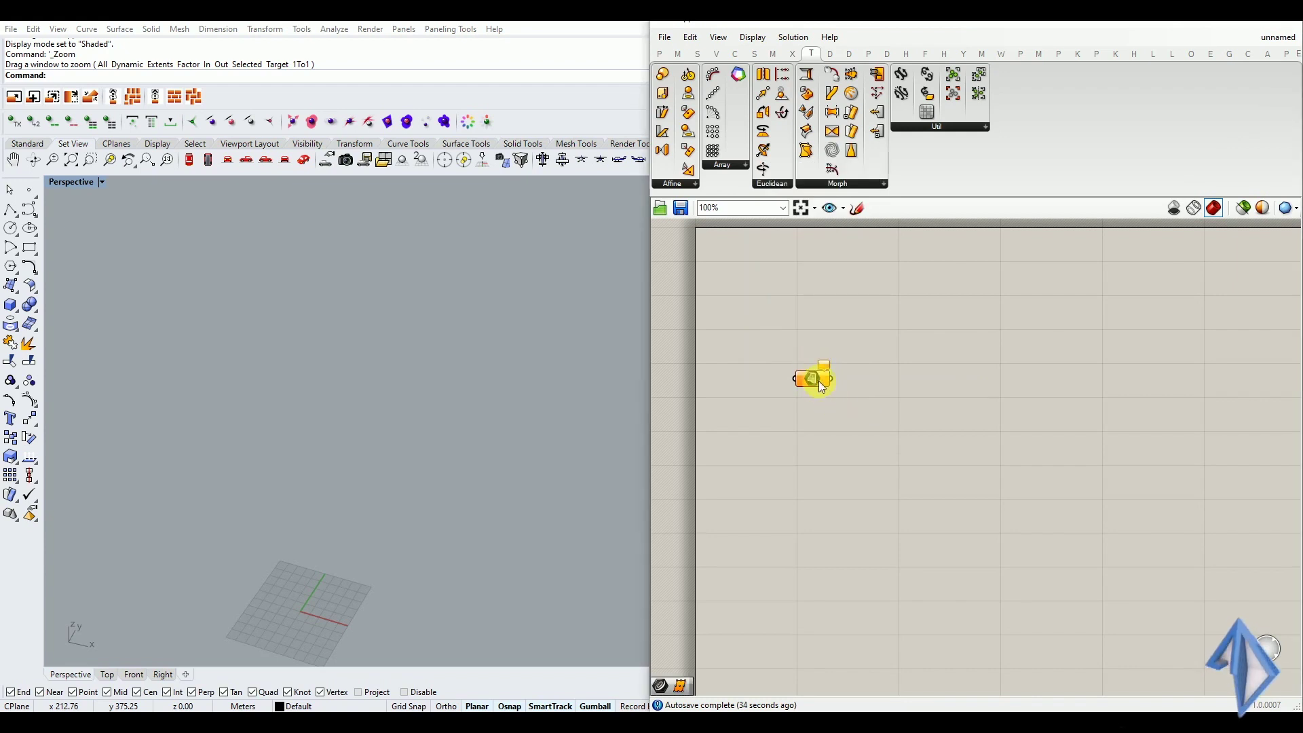
scroll(830, 397, up, 4)
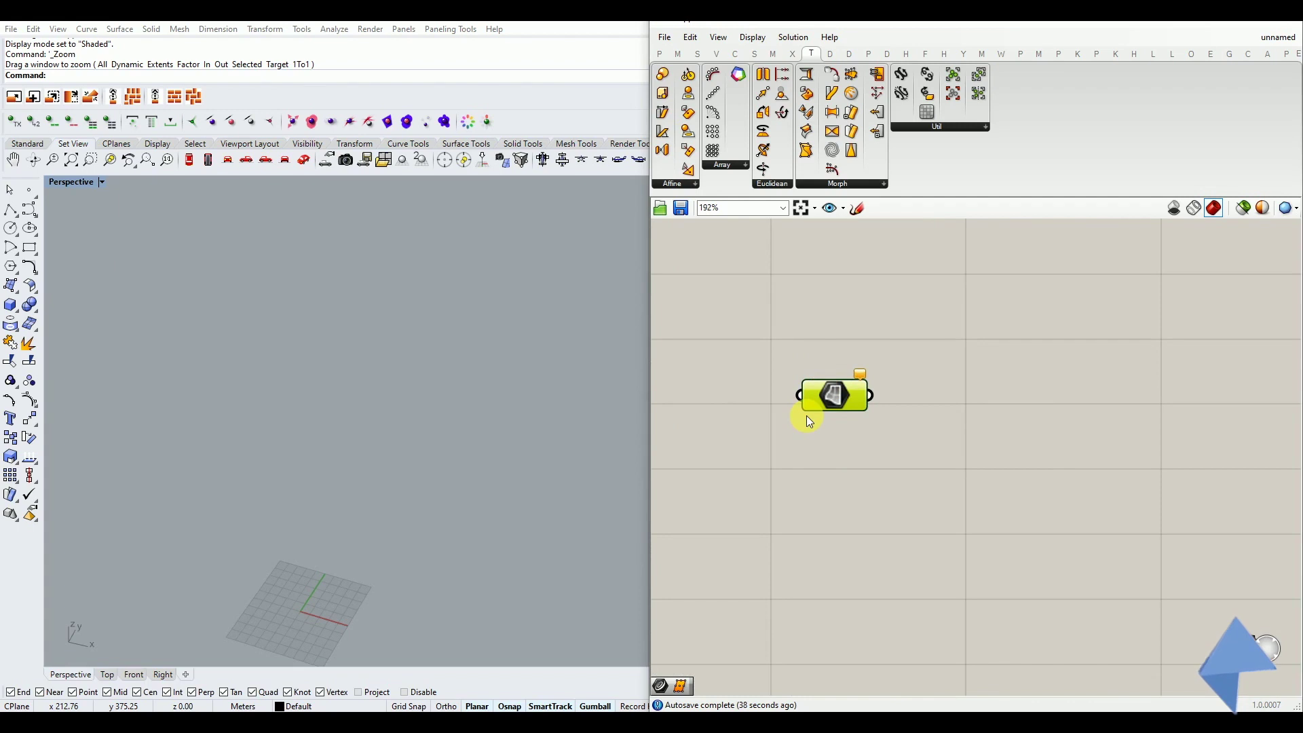
click(801, 432)
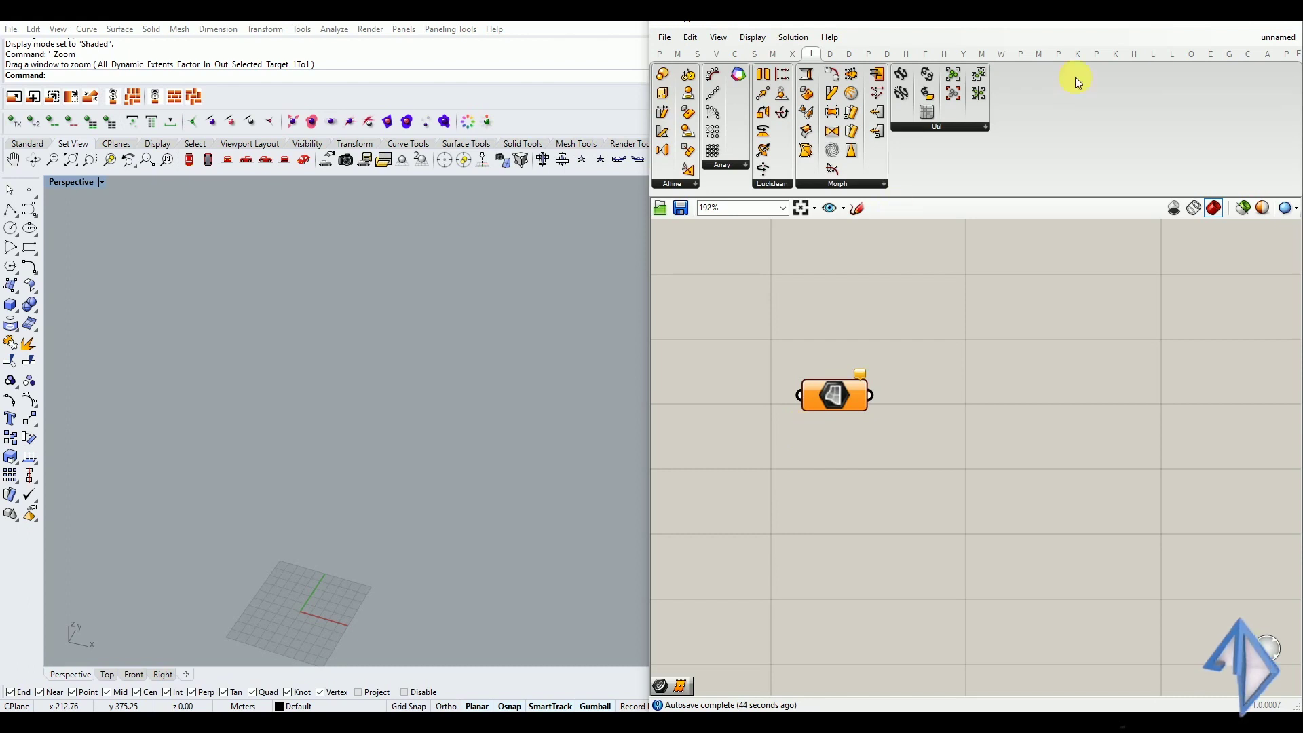
Step: Copy the Surface parameter from the 3. BOX MORPH definition into the unnamed document, replacing the empty Surface parameter there
mouse_move(1279, 37)
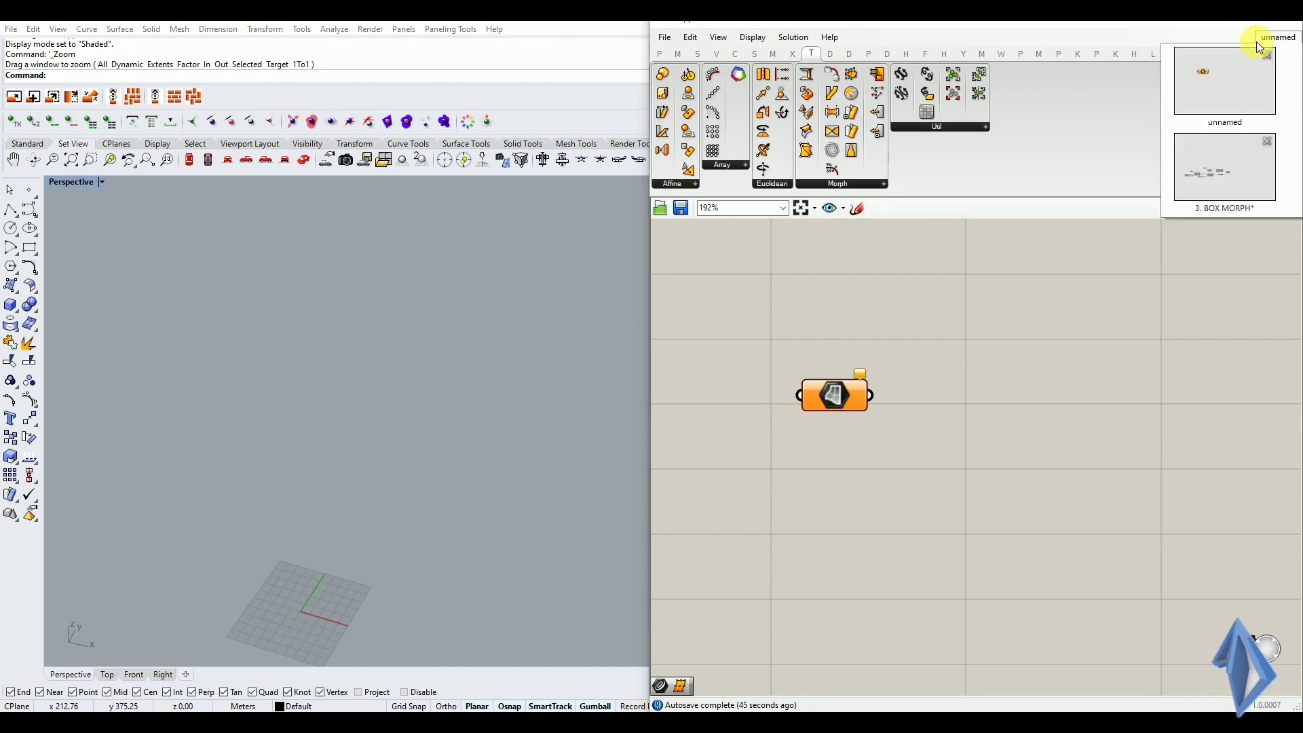
click(1206, 181)
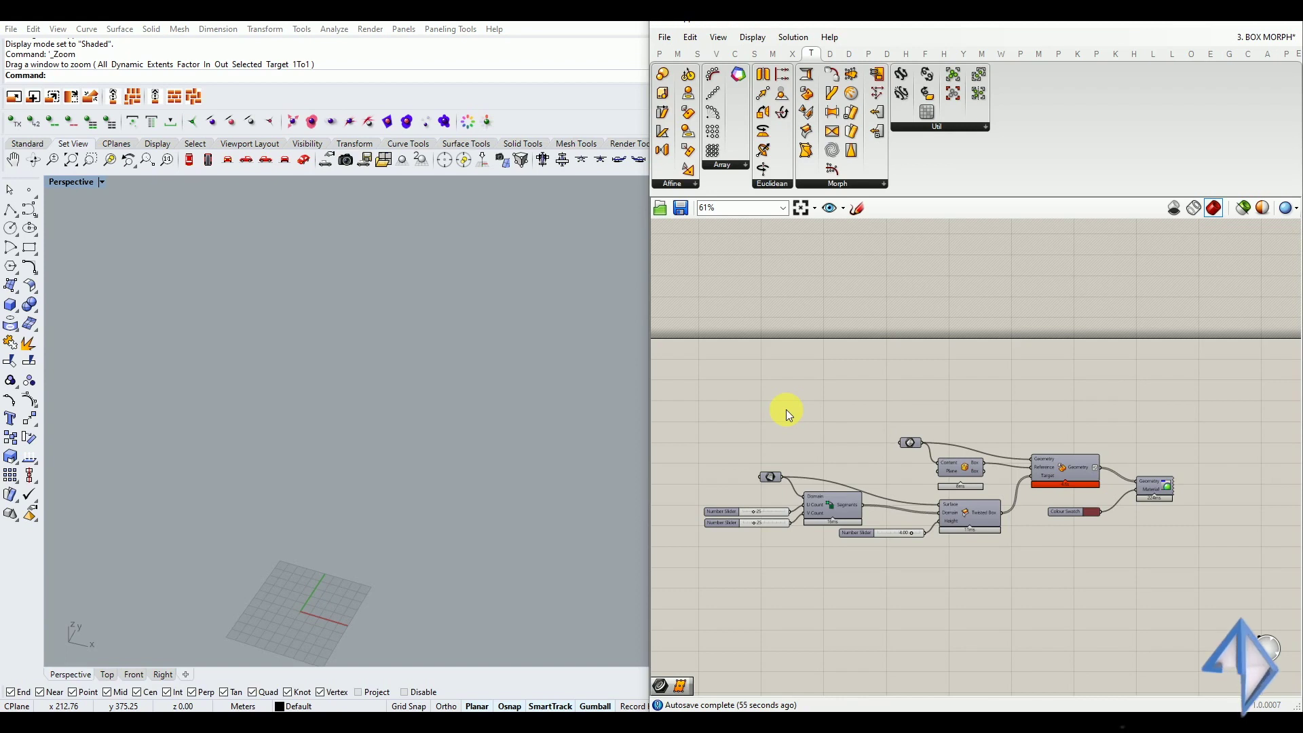
scroll(771, 483, up, 5)
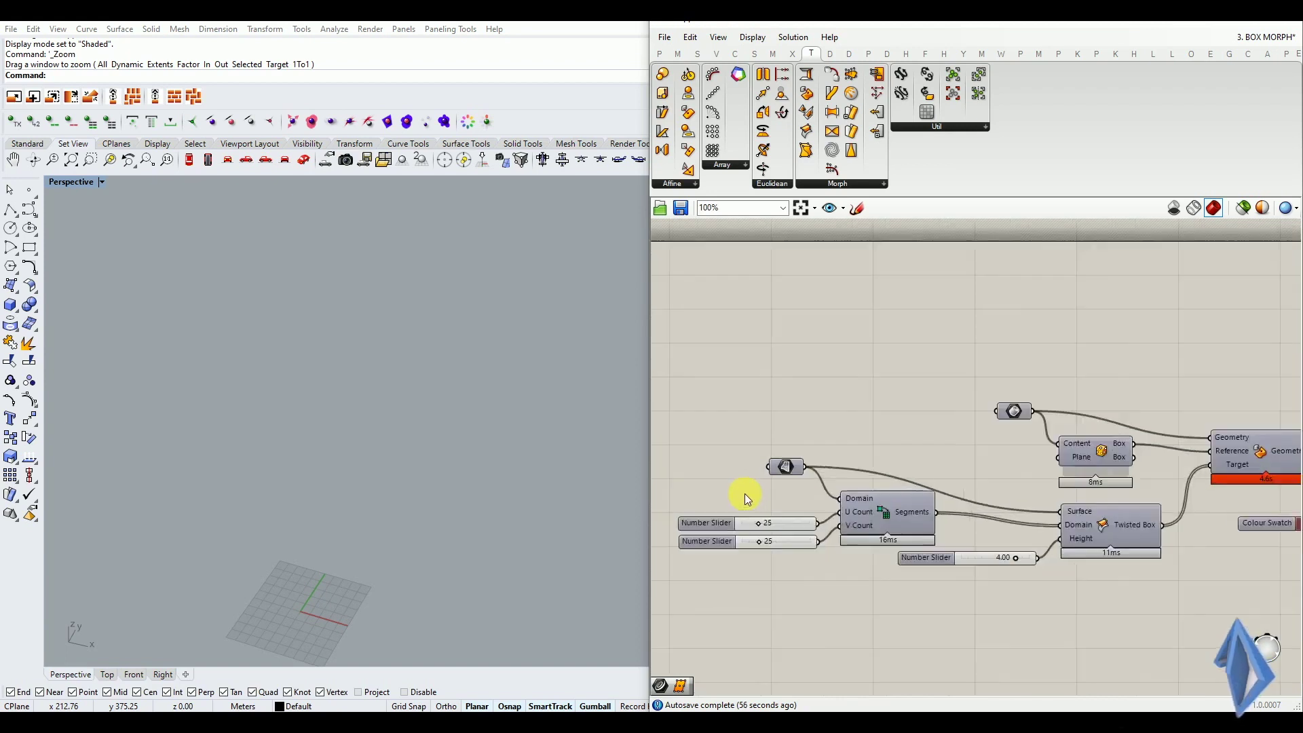
click(807, 457)
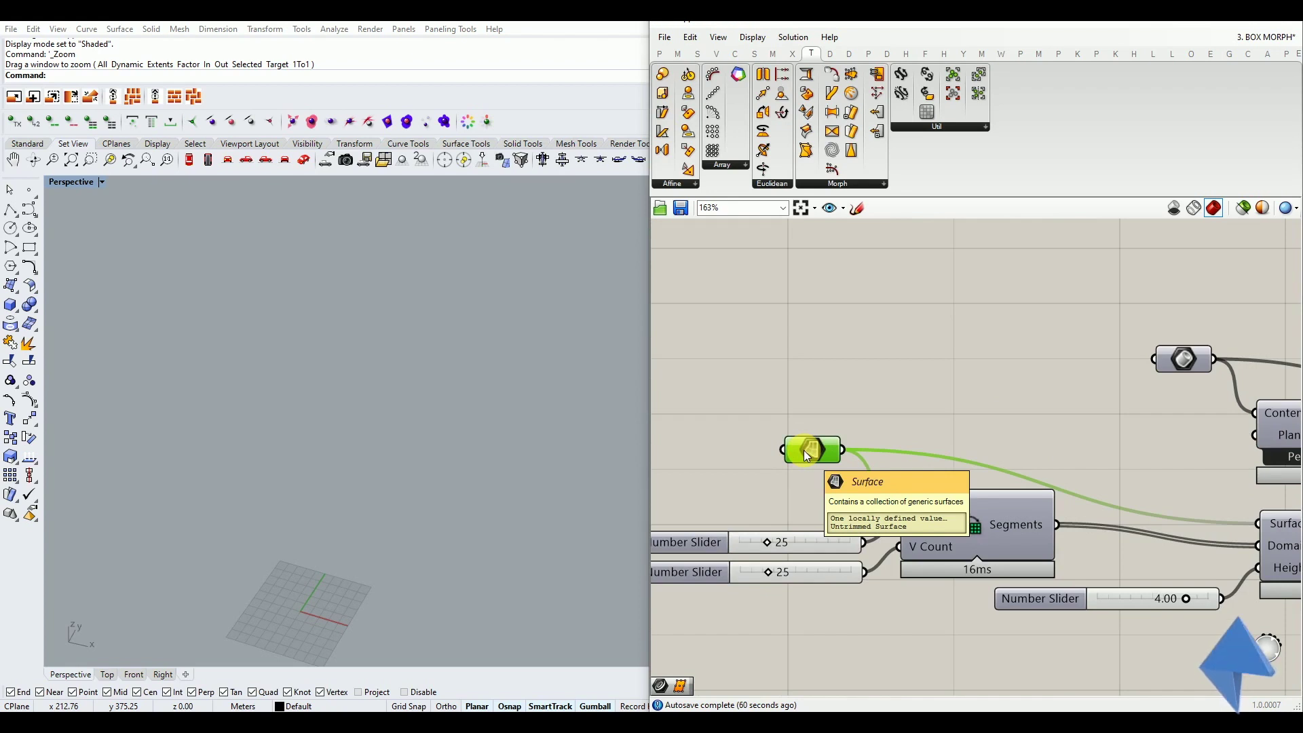
mouse_move(1244, 42)
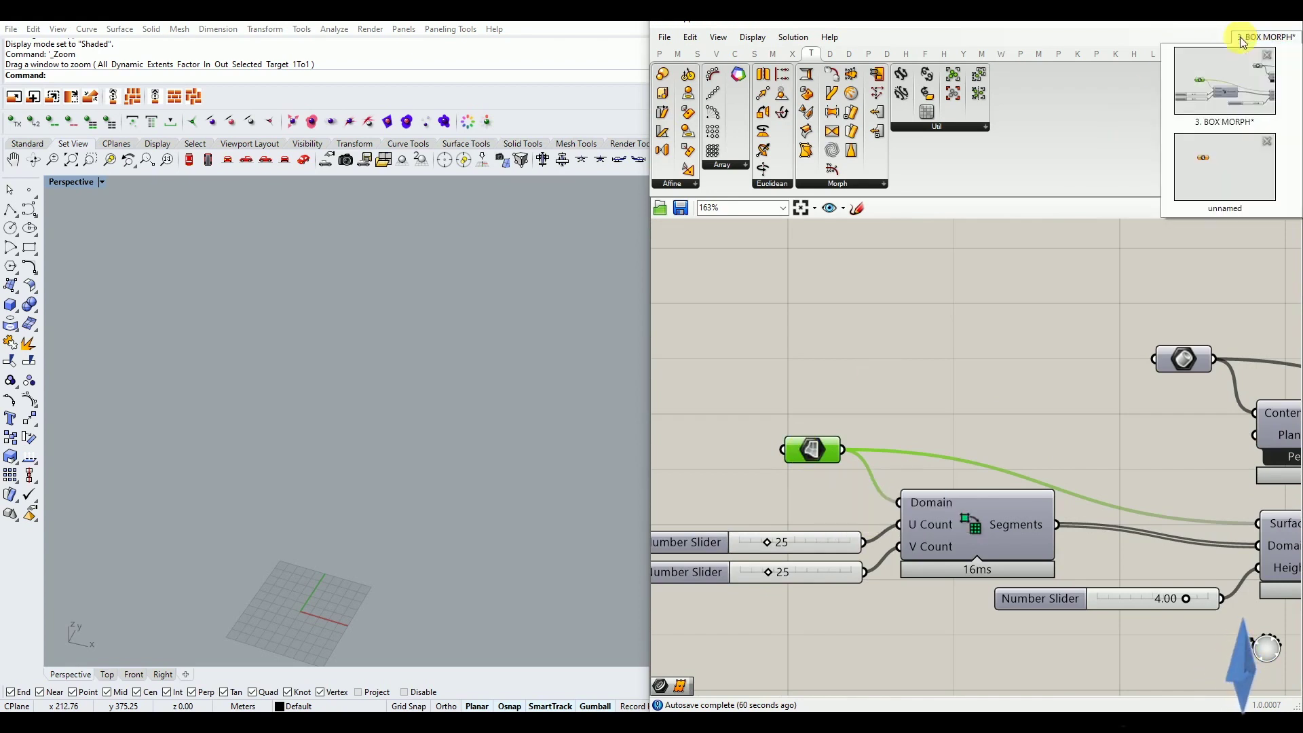
click(1226, 166)
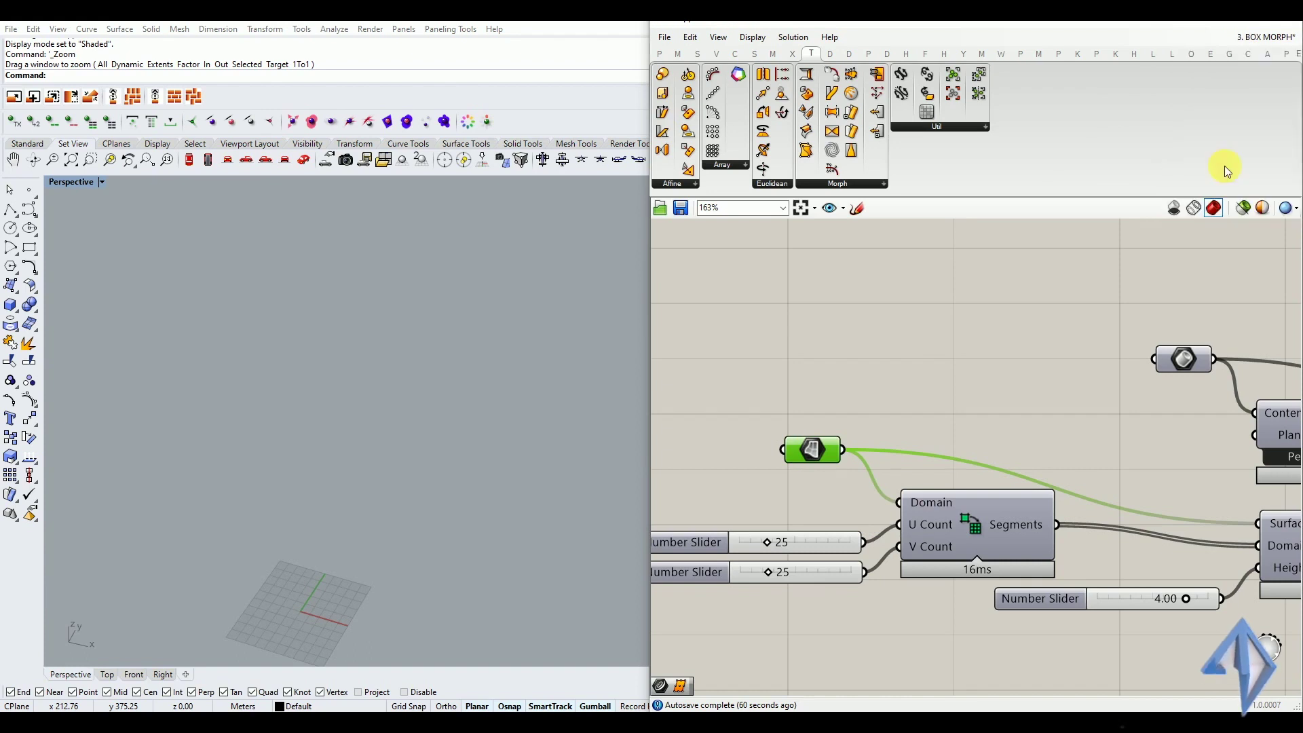
key(Delete)
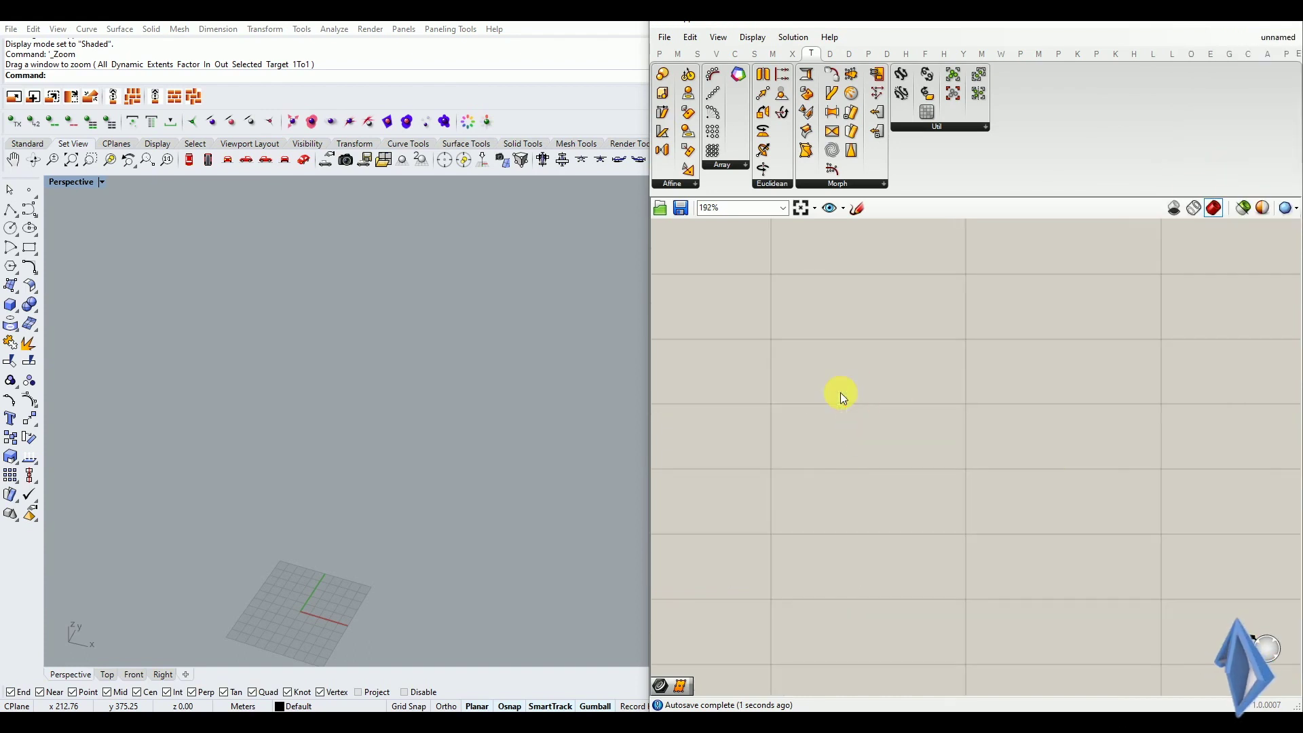
key(ctrl+v)
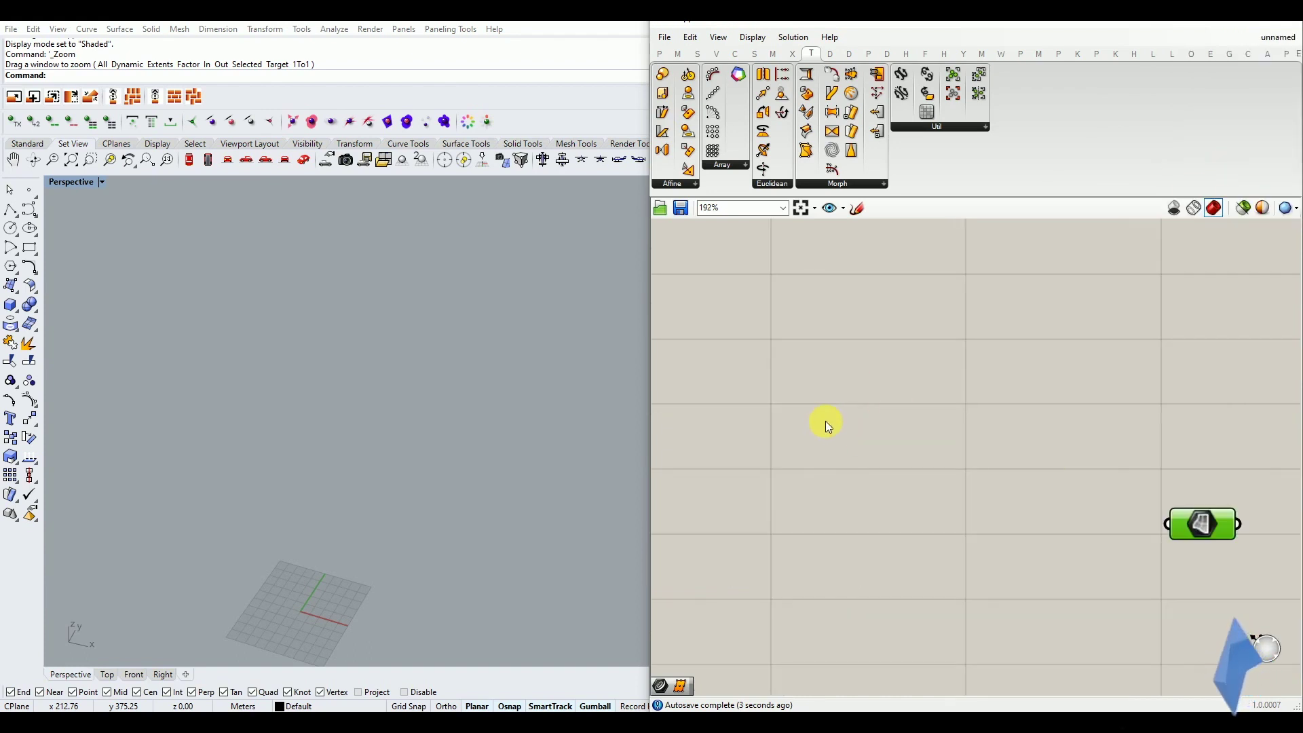
Step: Turn on the preview of the pasted Surface parameter
scroll(829, 425, down, 4)
scroll(1126, 499, up, 5)
middle_click(921, 458)
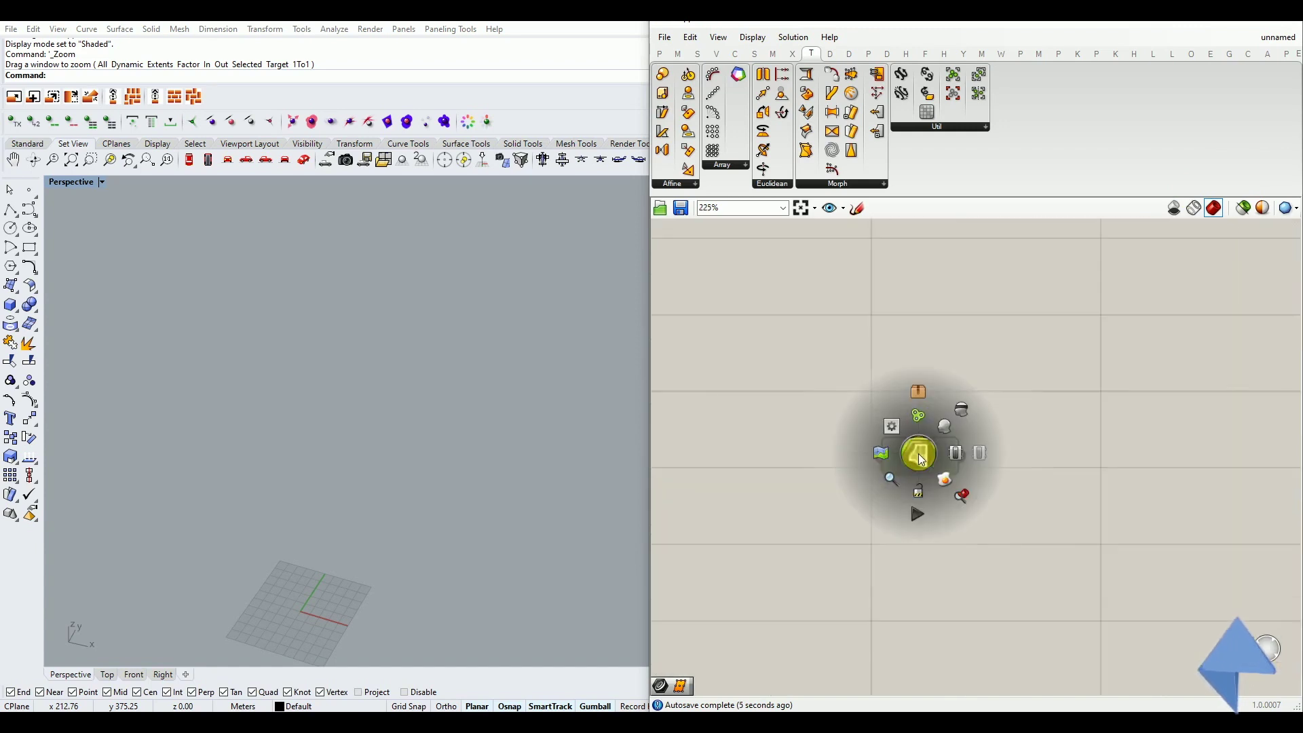
click(943, 433)
Step: Set the preview mesh quality to High Quality and check the tower surface from close up and as a whole
scroll(340, 421, up, 2)
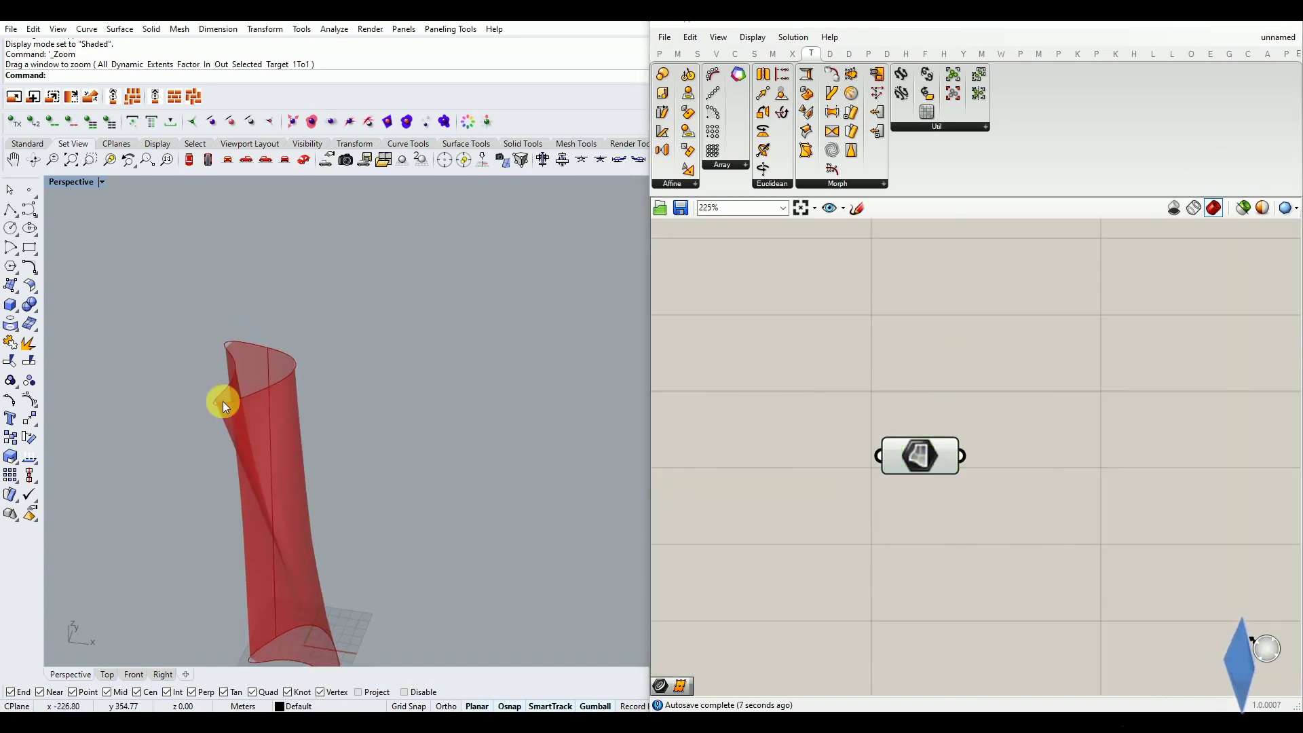
scroll(224, 380, up, 2)
scroll(232, 314, up, 3)
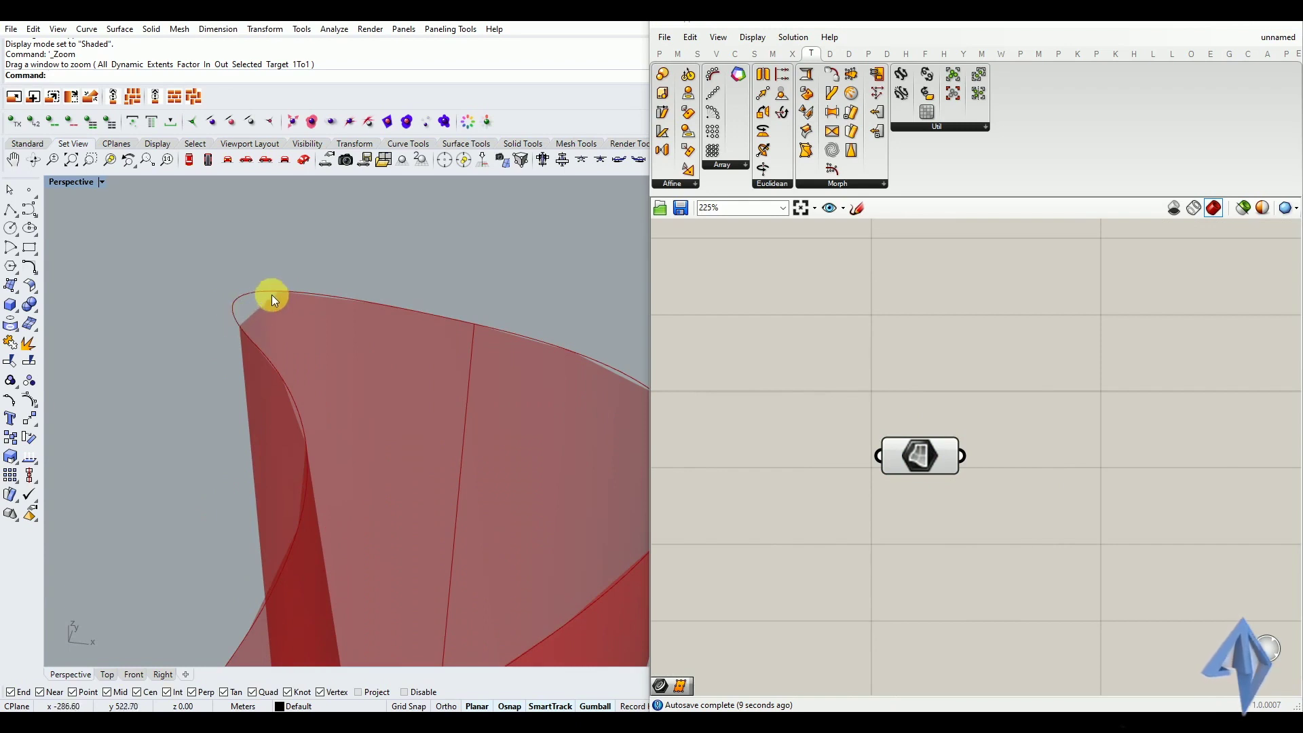
click(1284, 211)
click(1203, 267)
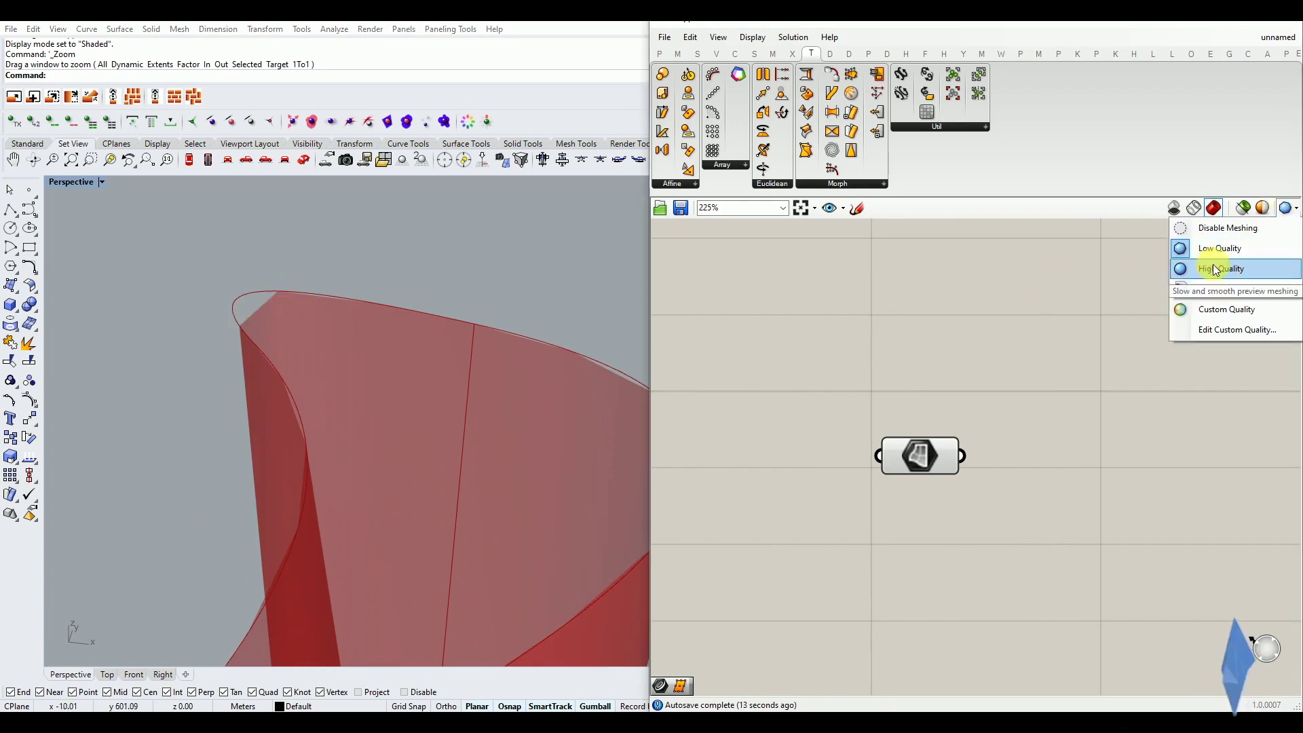
scroll(312, 304, down, 10)
right_drag(302, 389, 384, 403)
scroll(327, 340, down, 6)
scroll(388, 403, up, 3)
scroll(388, 403, up, 2)
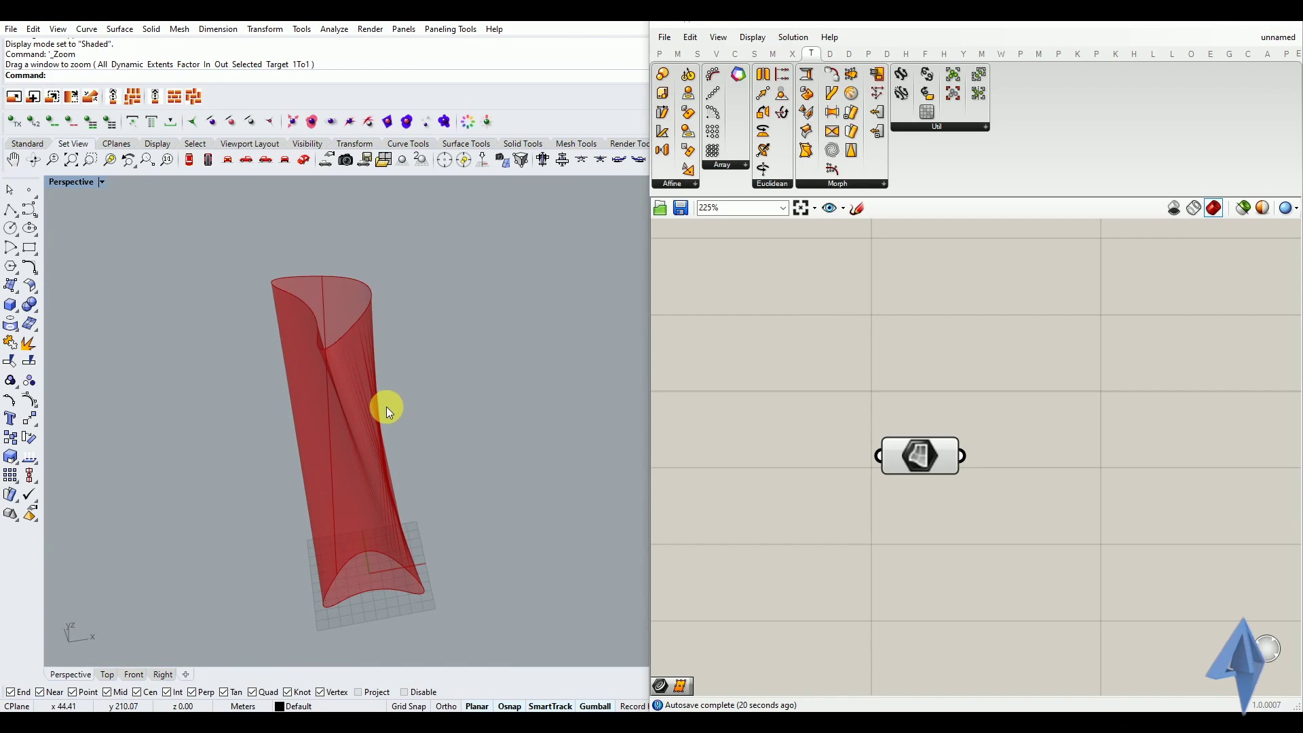
Step: Add a Divide Domain² component beside the Surface parameter and connect the surface to its Domain input
drag(902, 456, 833, 444)
click(857, 526)
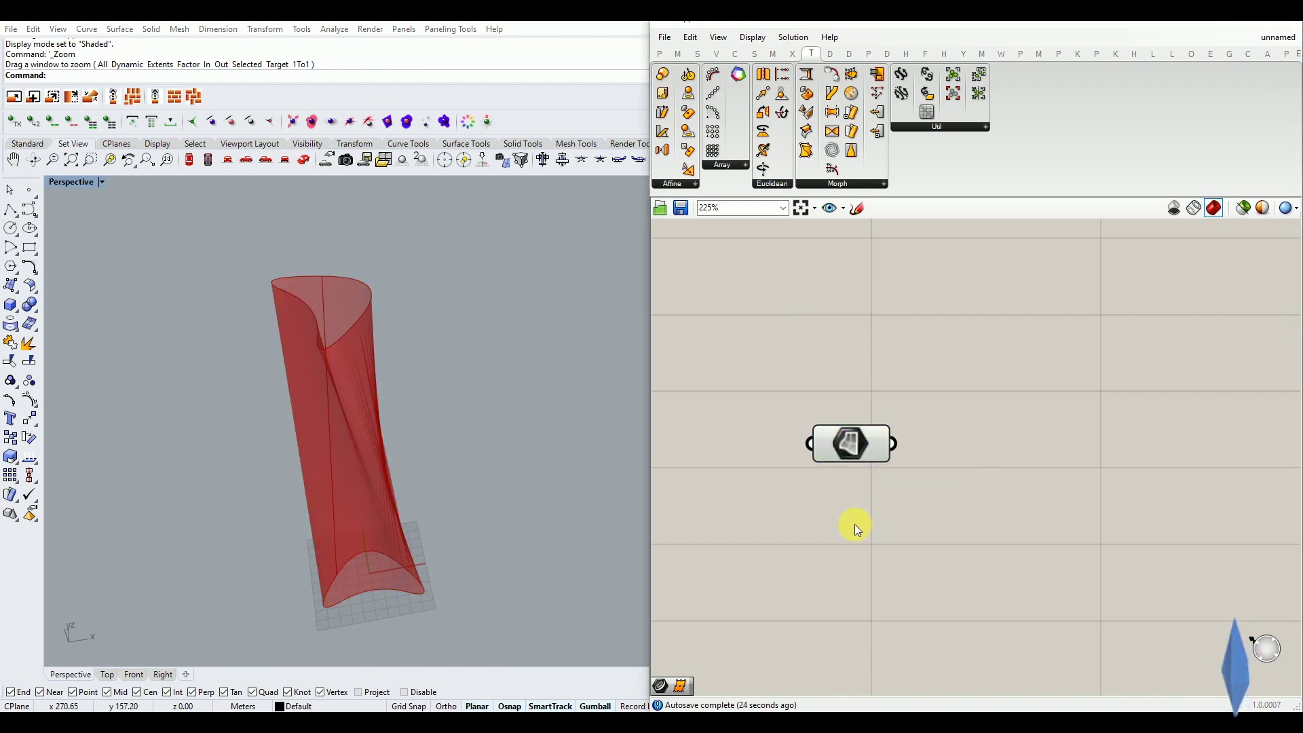
double_click(1011, 520)
text(DIV)
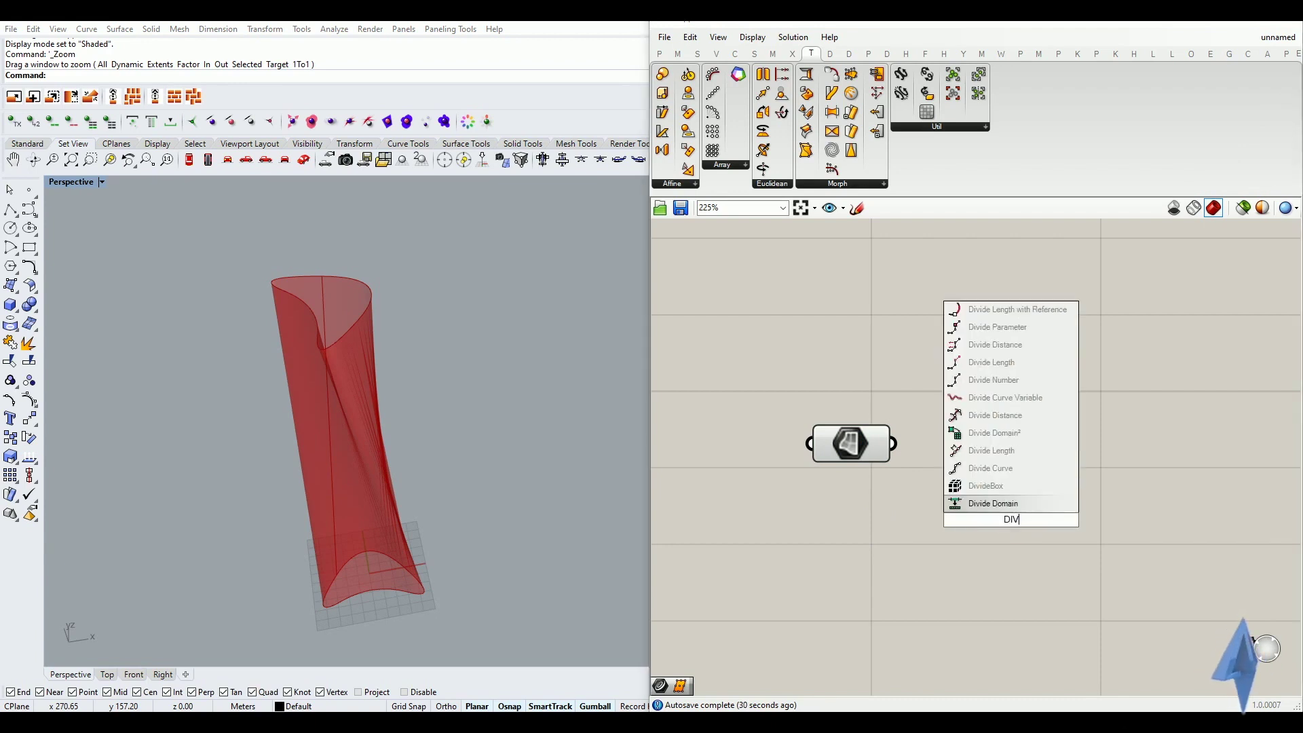
text(IDE DOMAIN)
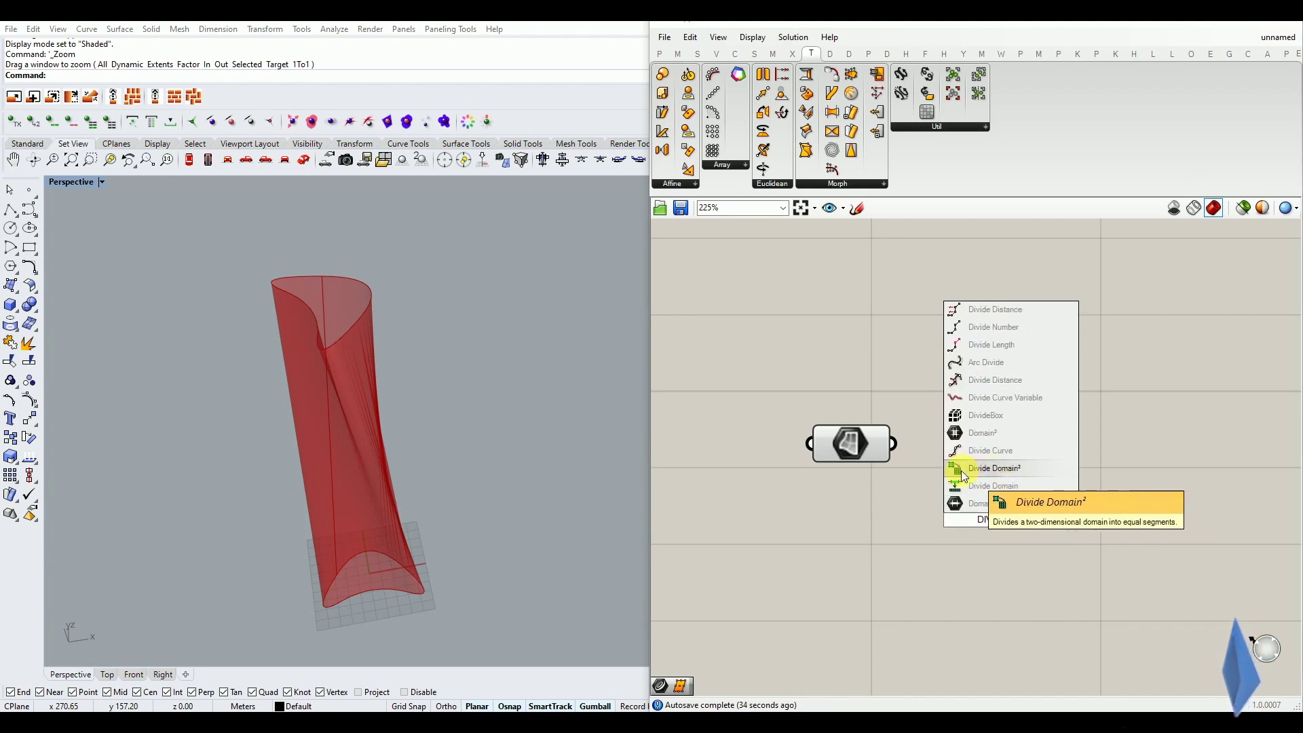
click(991, 468)
drag(997, 521, 1036, 474)
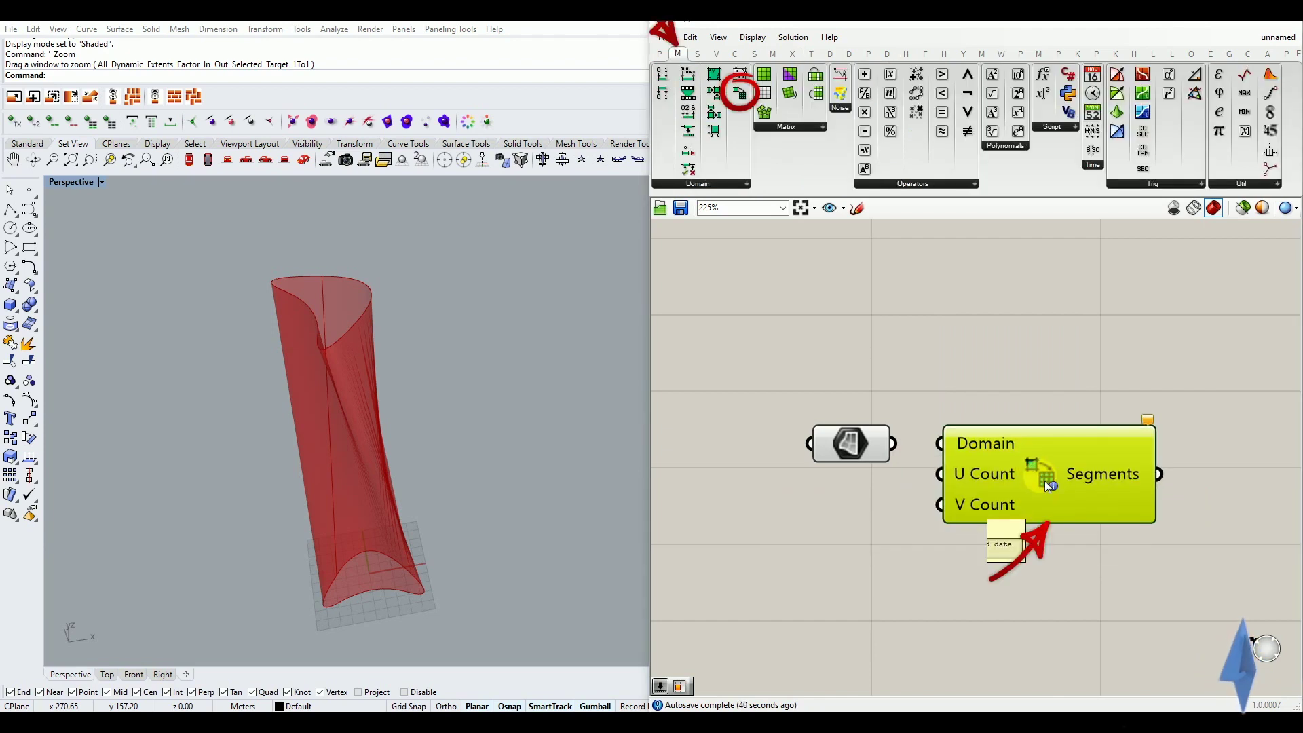
drag(901, 445, 943, 443)
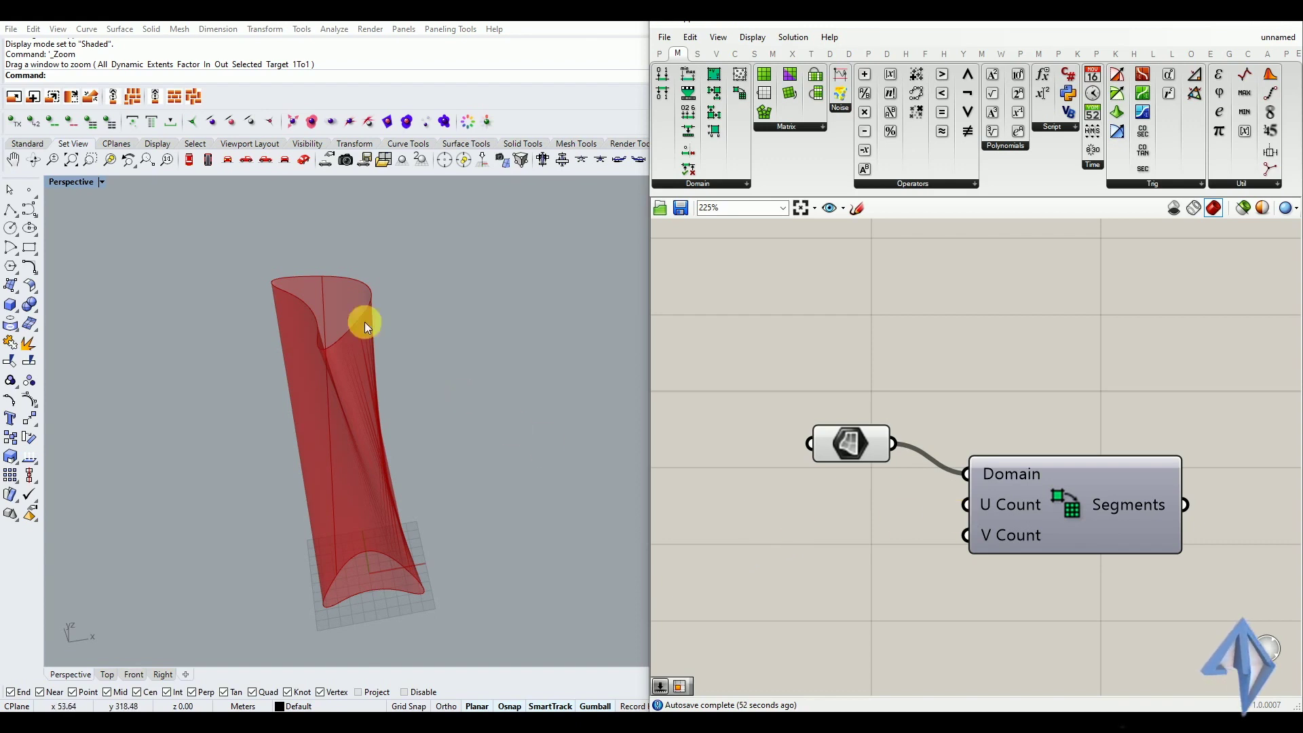
Step: Create two number sliders set to 25 and connect them to the U Count and V Count inputs of Divide Domain²
double_click(750, 534)
text(25)
key(Return)
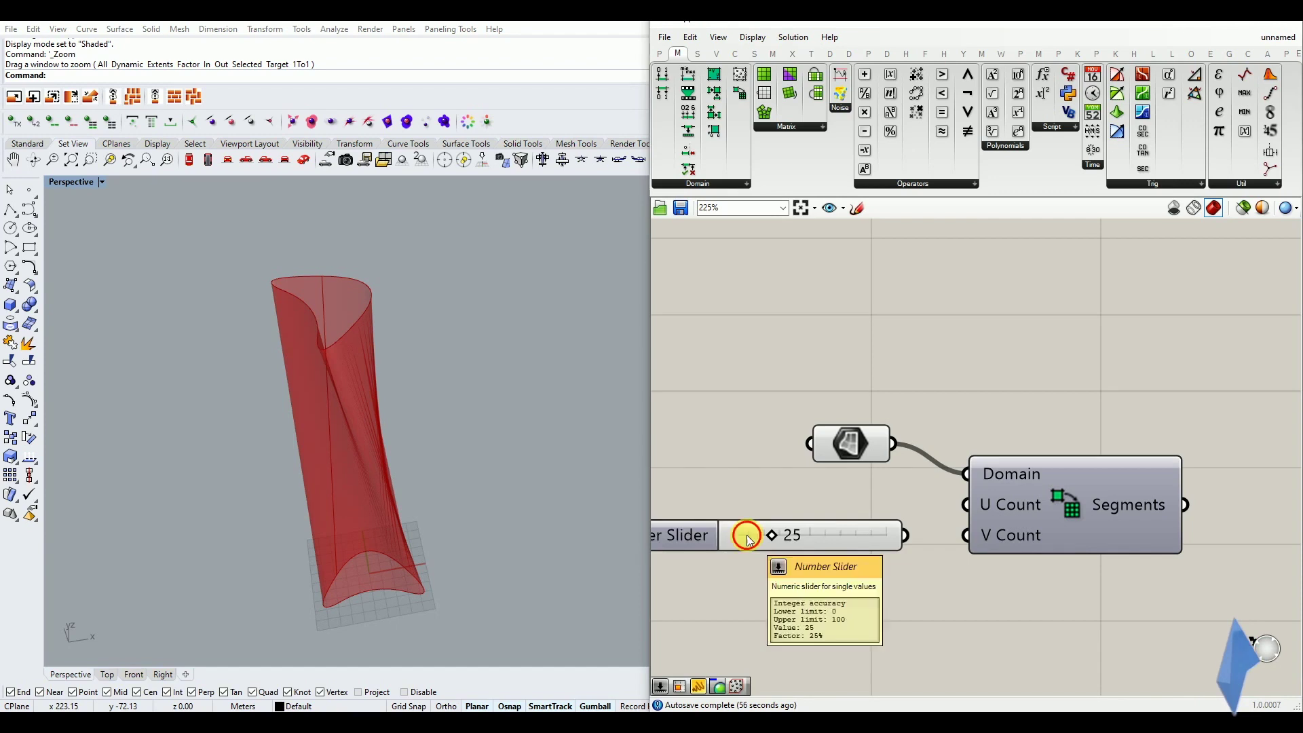
click(768, 554)
text(25)
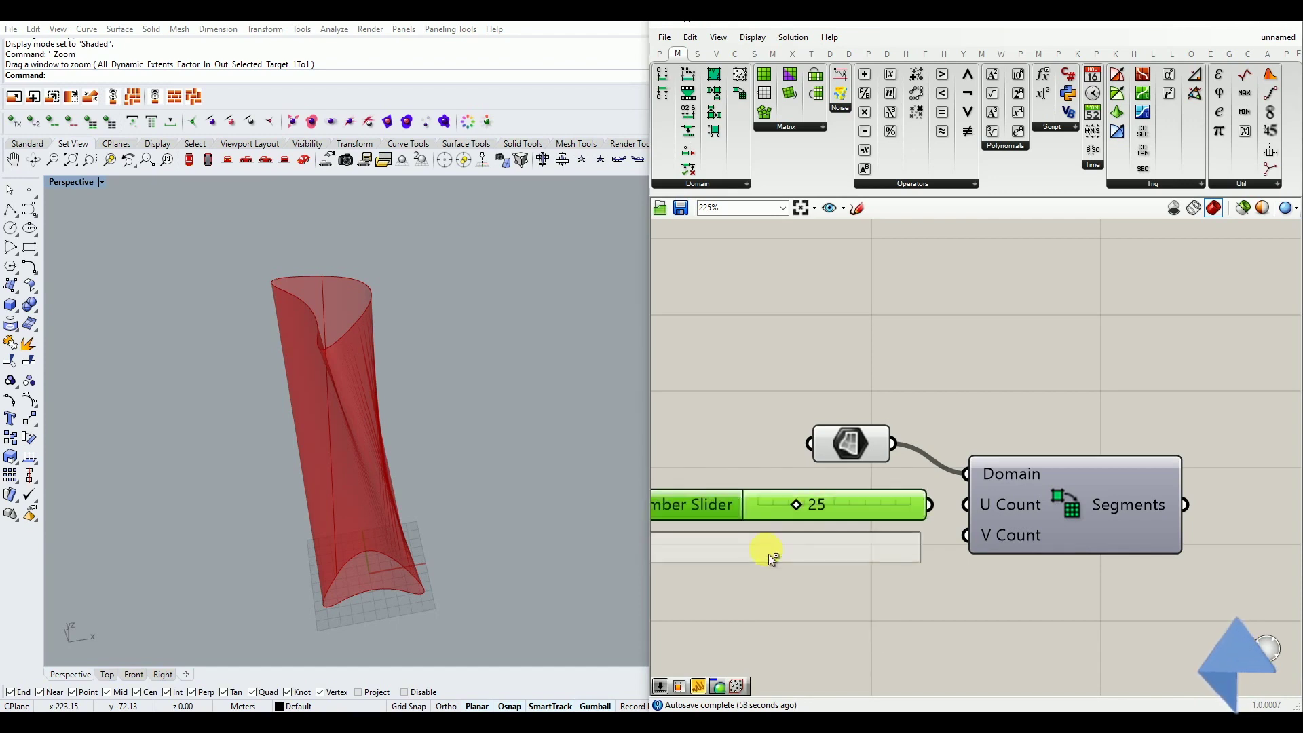
key(Return)
drag(929, 505, 967, 505)
drag(925, 549, 968, 536)
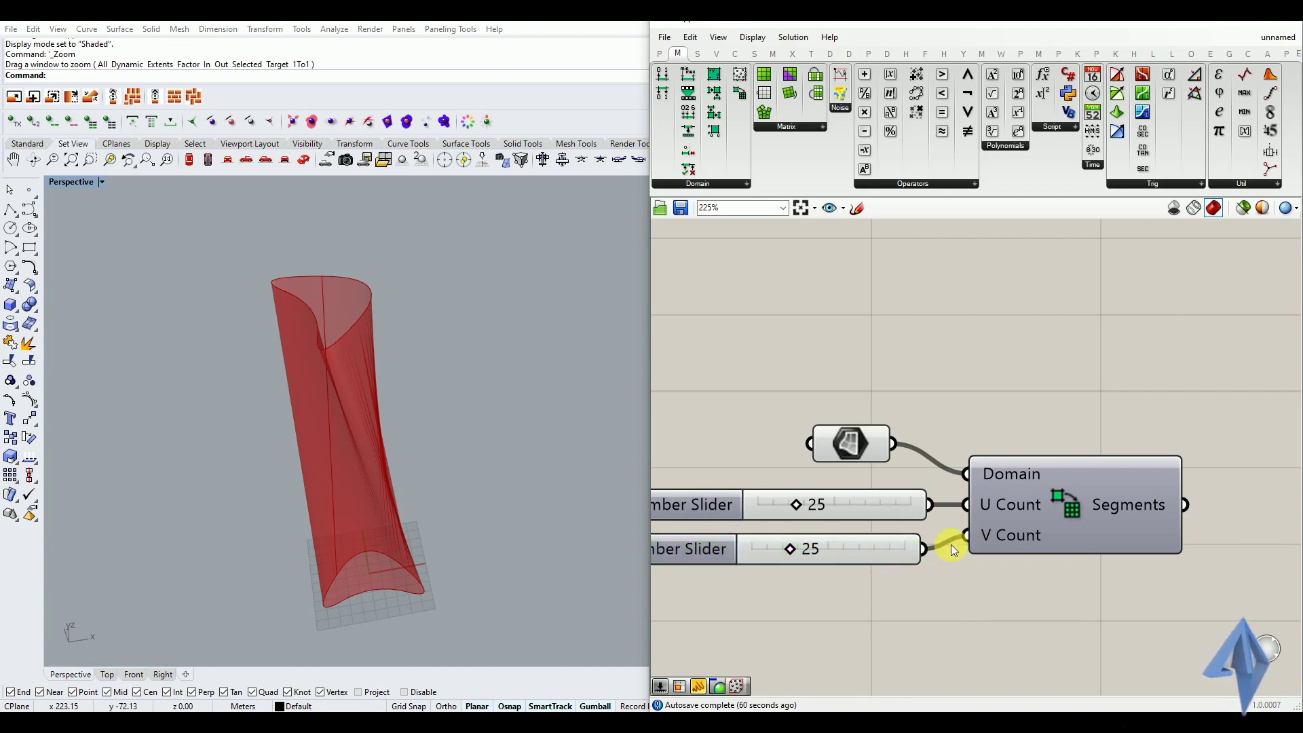
Step: Align the Surface parameter and both sliders along their left edges, distribute them evenly in the vertical direction and clear the selection
scroll(882, 520, down, 2)
mouse_move(902, 475)
mouse_down()
mouse_move(783, 483)
mouse_move(766, 502)
mouse_move(764, 491)
mouse_move(913, 471)
mouse_up()
click(775, 524)
click(729, 537)
scroll(729, 537, up, 2)
drag(855, 520, 891, 520)
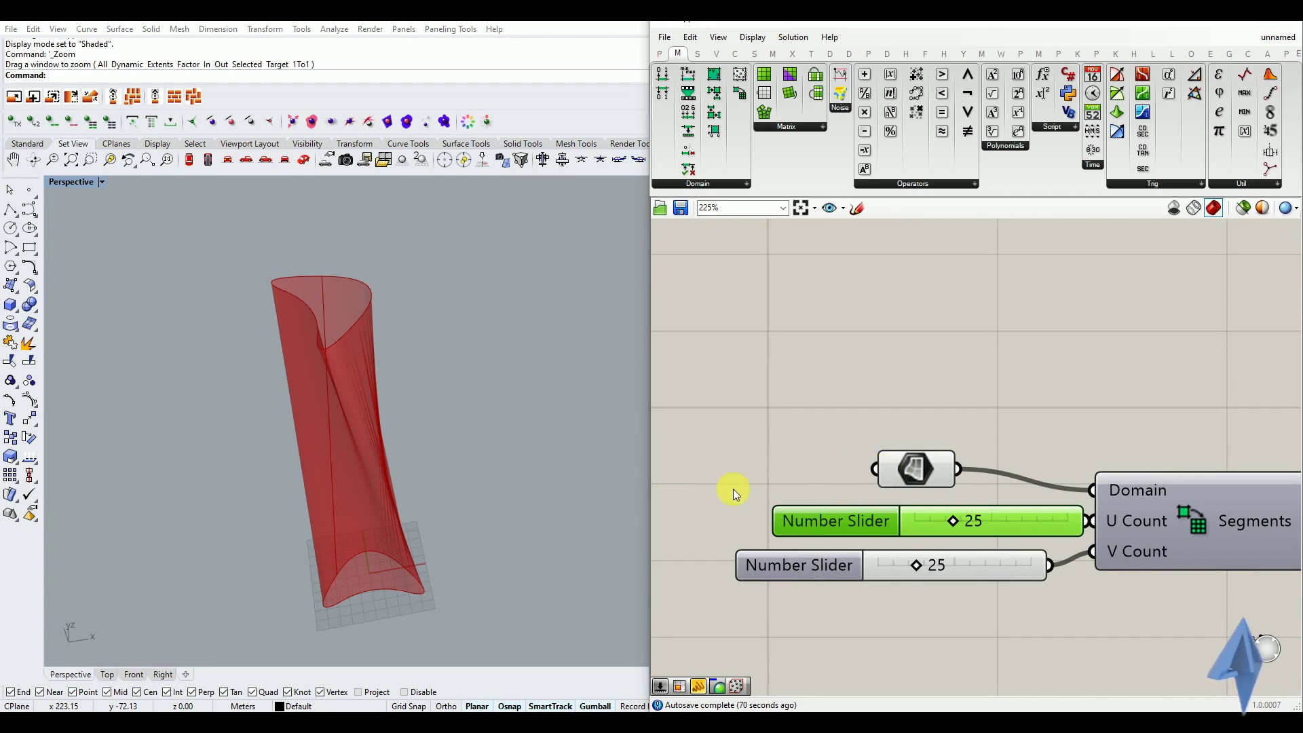
drag(910, 395, 718, 609)
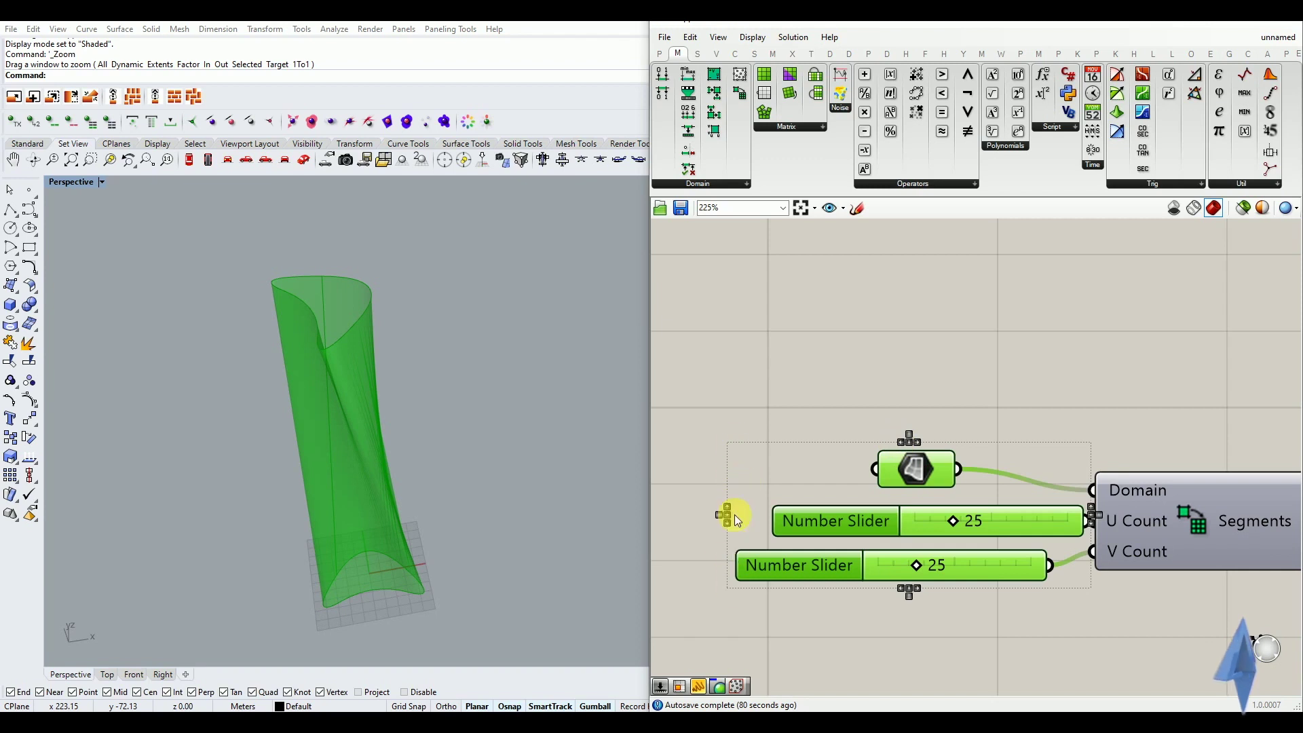
click(899, 442)
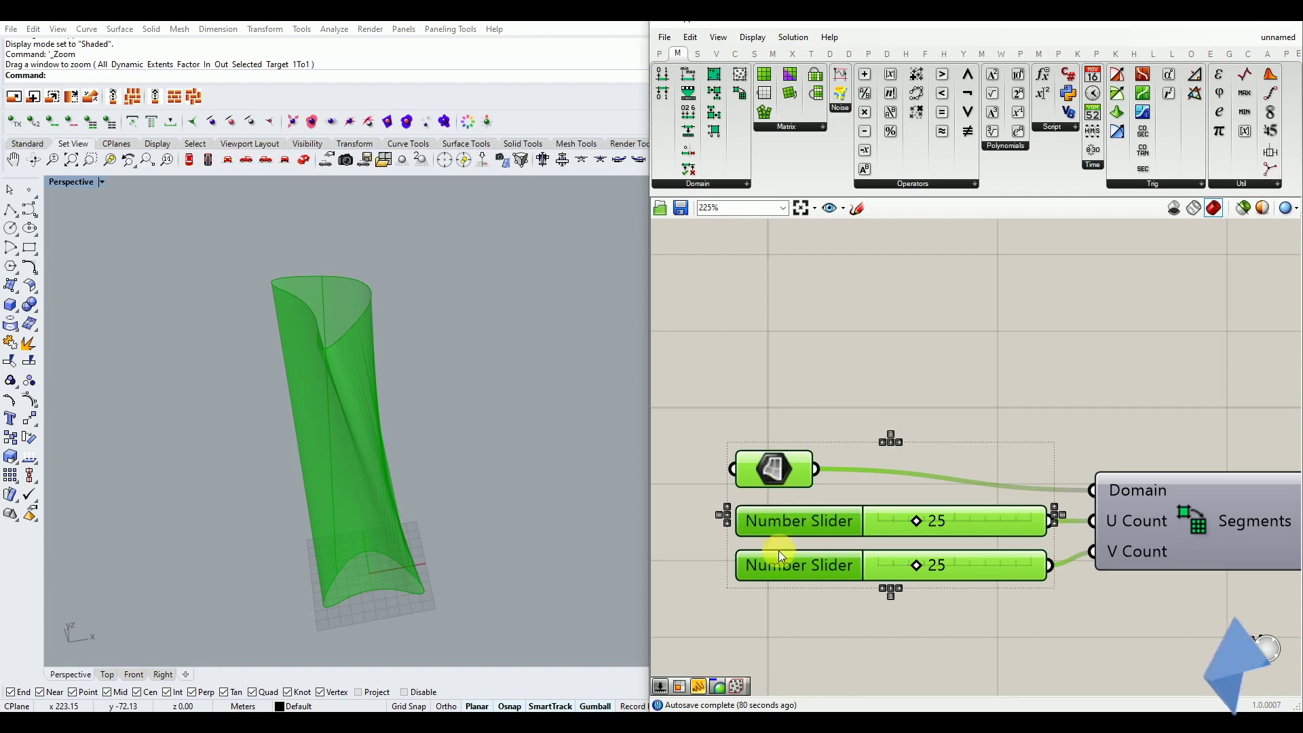
click(890, 434)
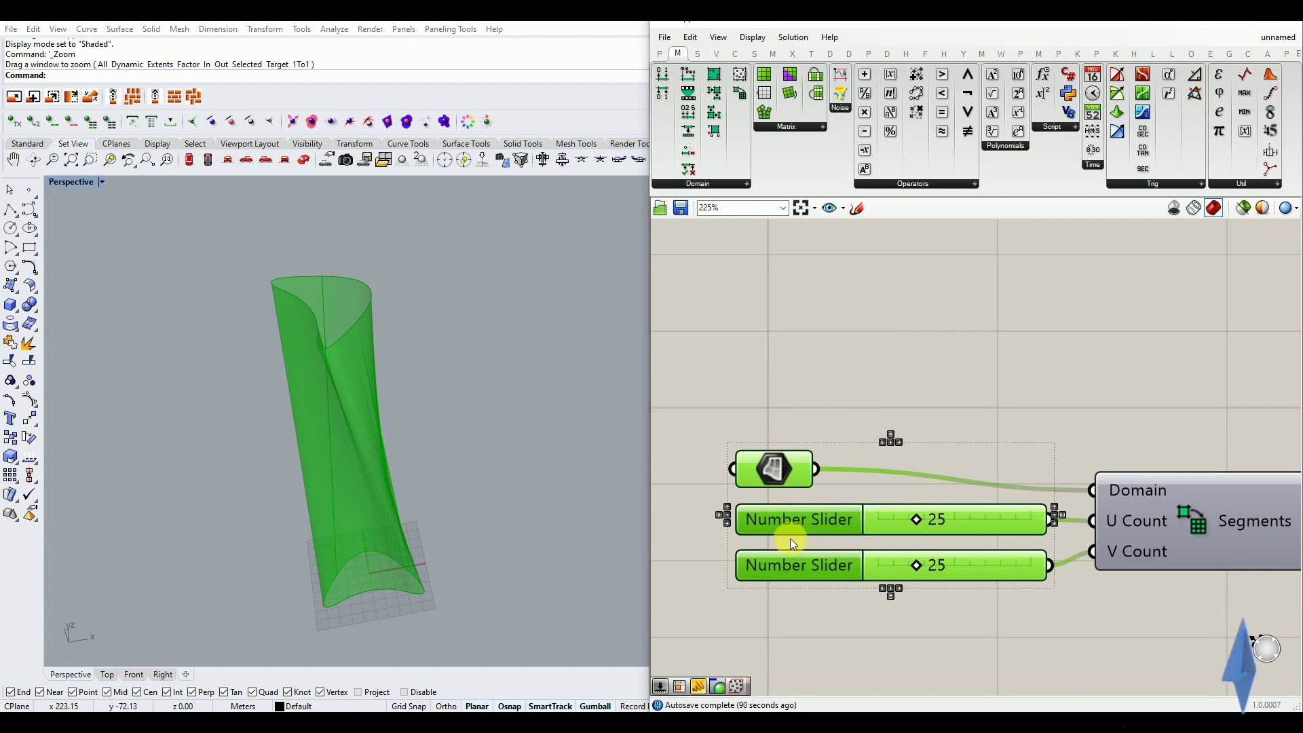
scroll(780, 552, down, 2)
click(823, 398)
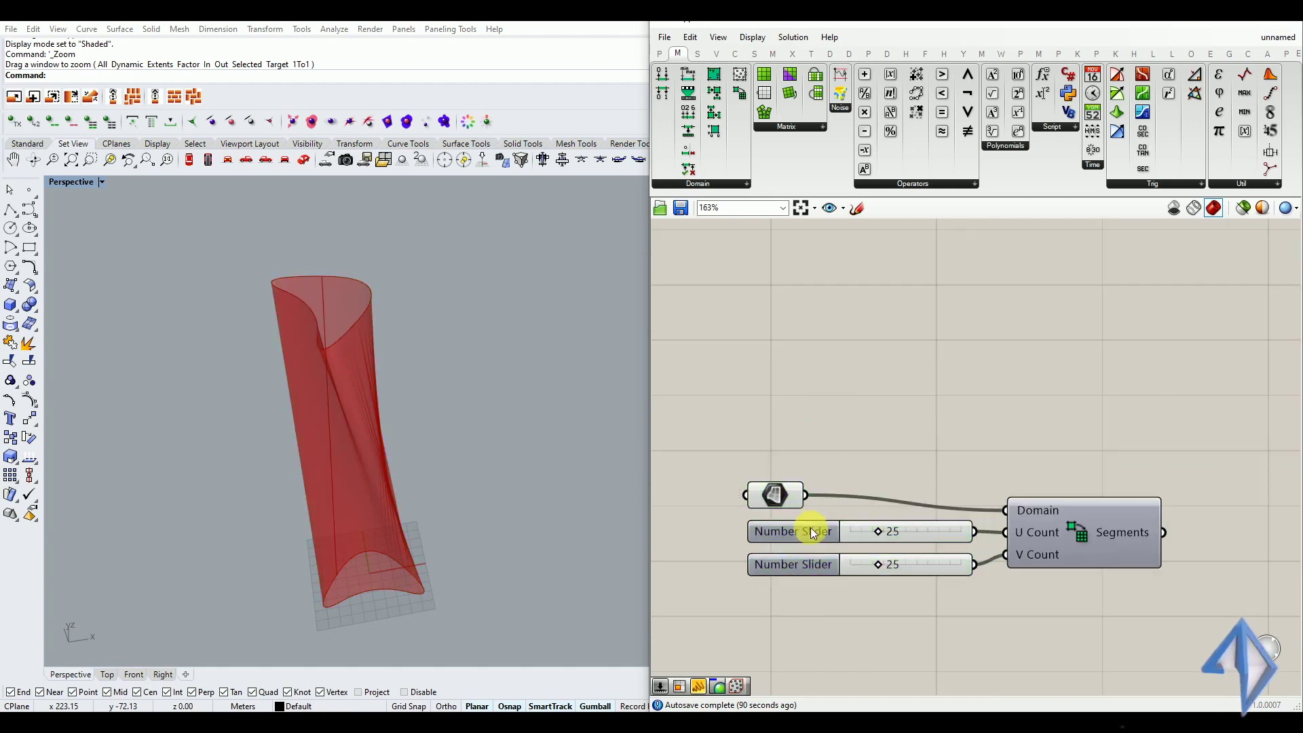
Step: Select the Surface parameter and both sliders, check the Align canvas widget setting and clear the selection
scroll(814, 533, up, 1)
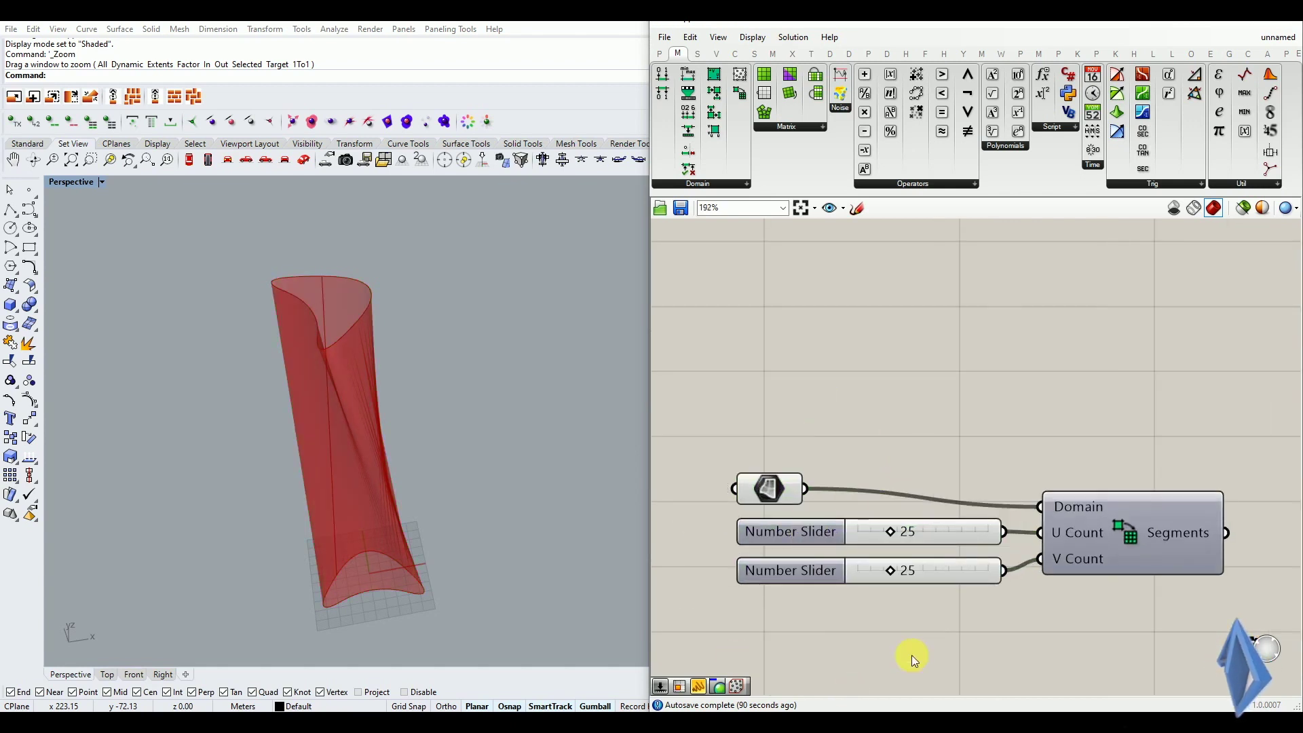
drag(873, 429, 791, 584)
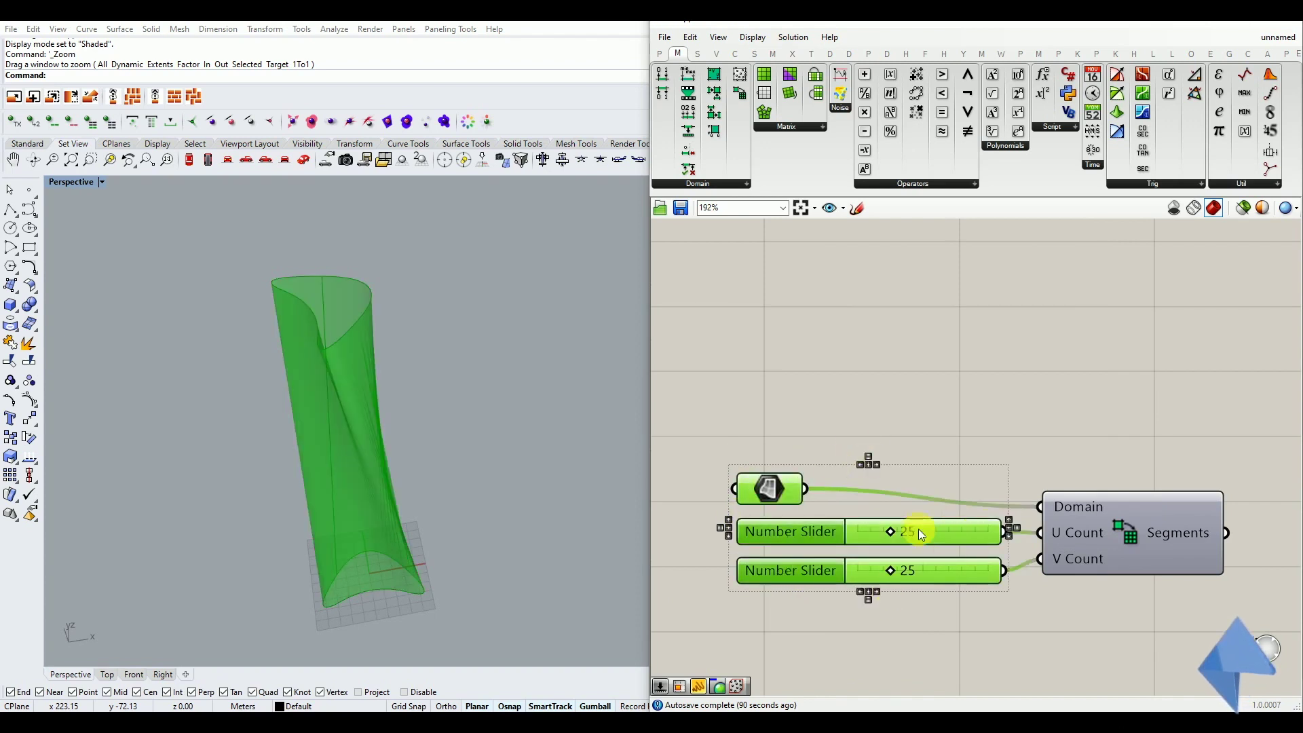
click(752, 36)
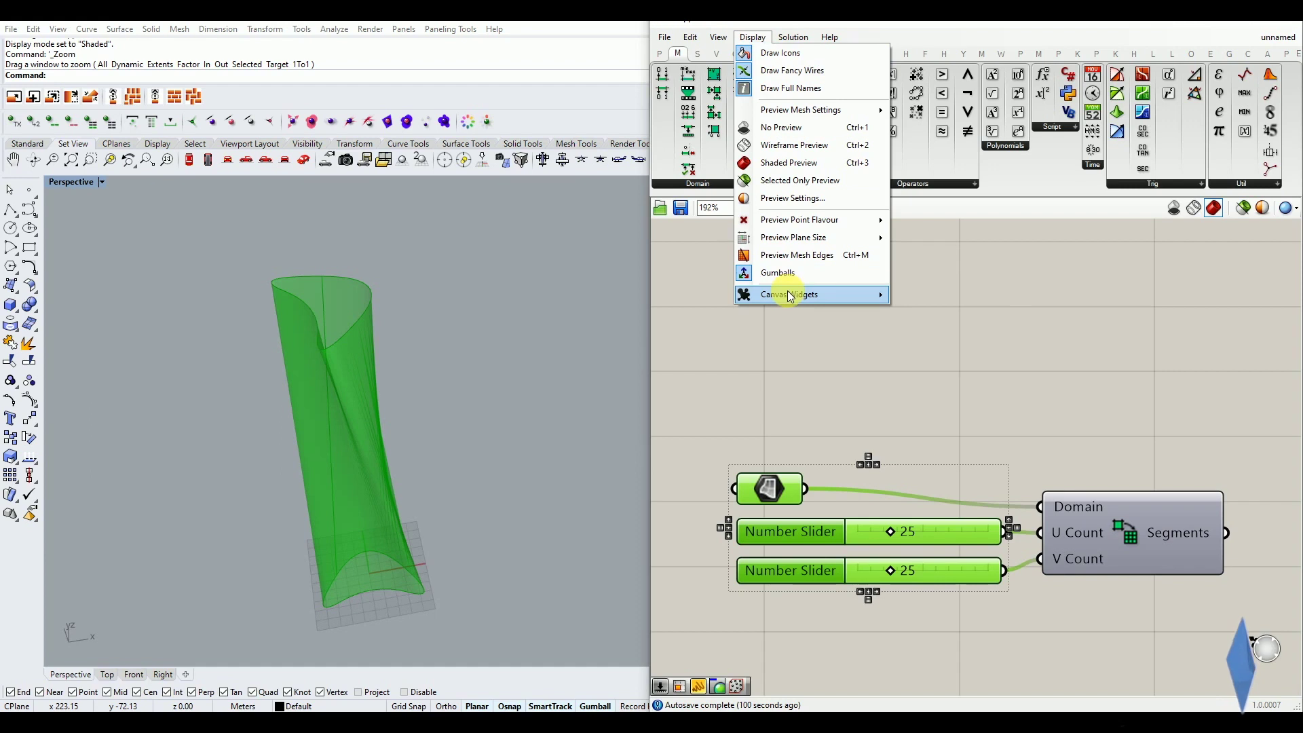
mouse_move(817, 294)
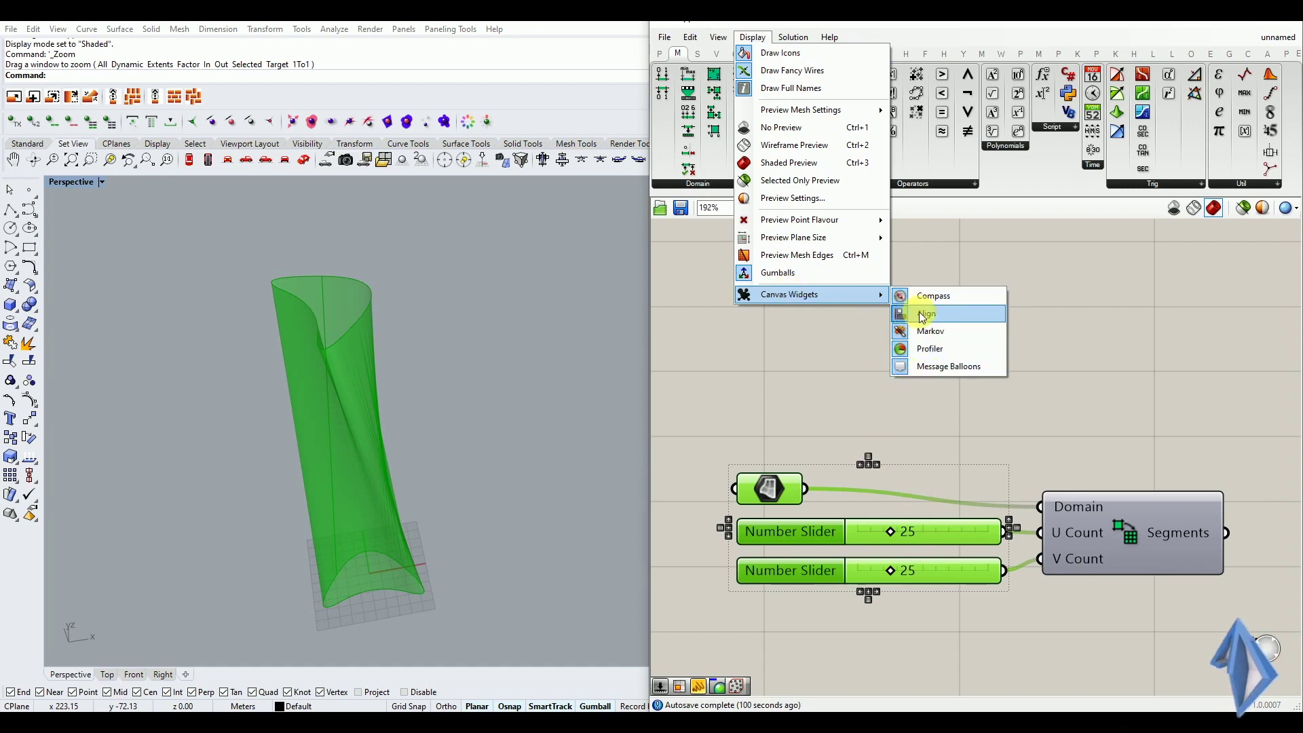
click(828, 340)
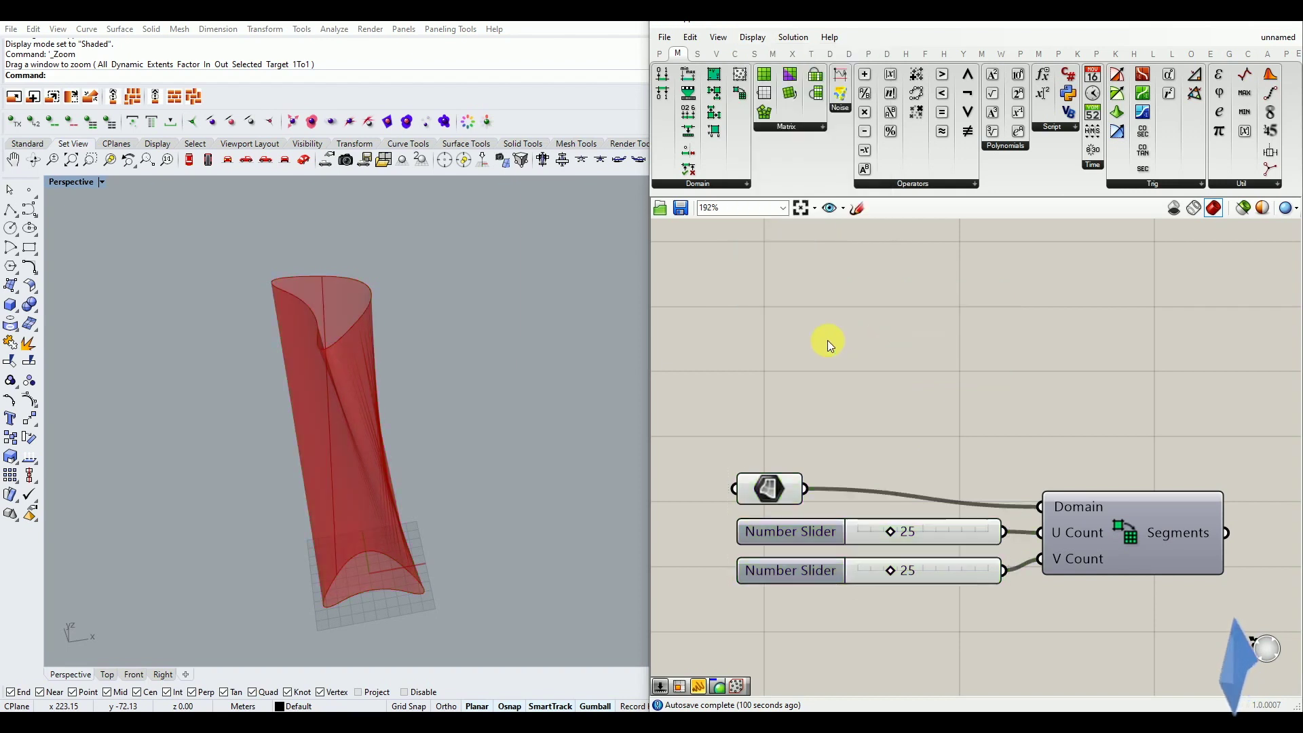
scroll(828, 340, down, 3)
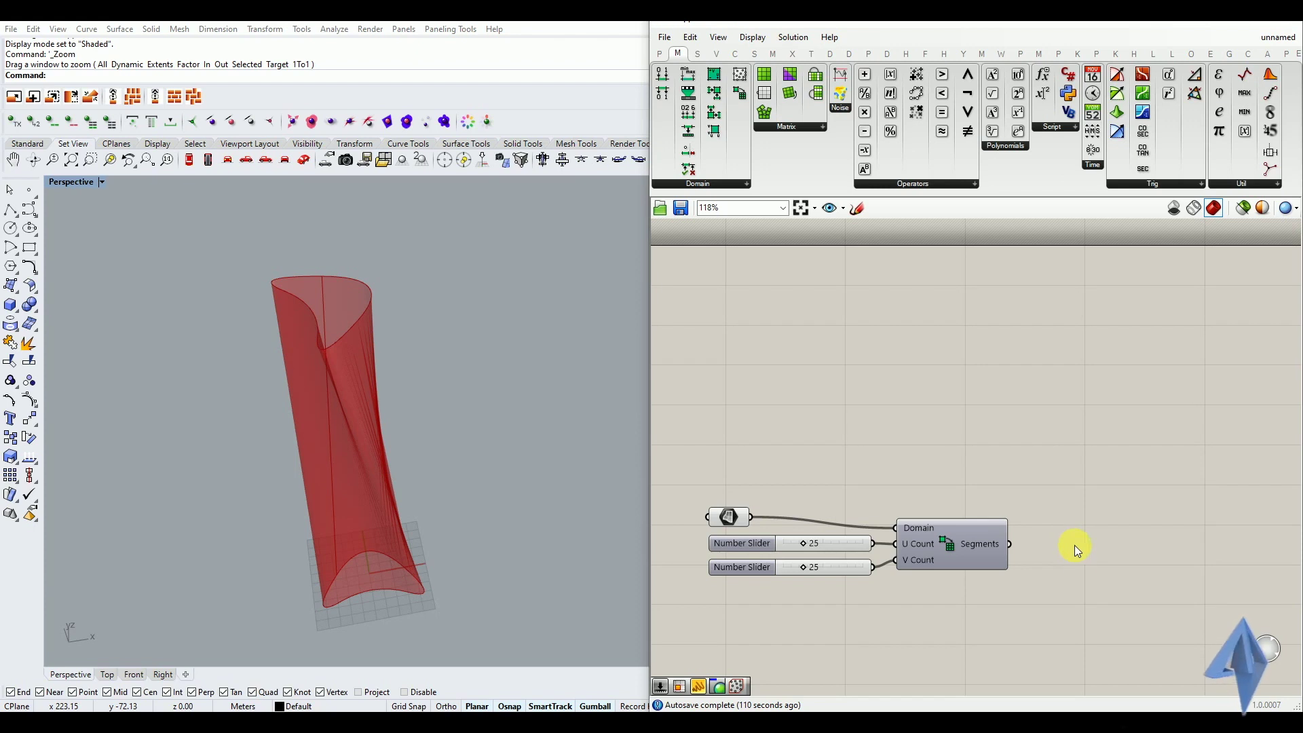
double_click(1083, 559)
text(TW)
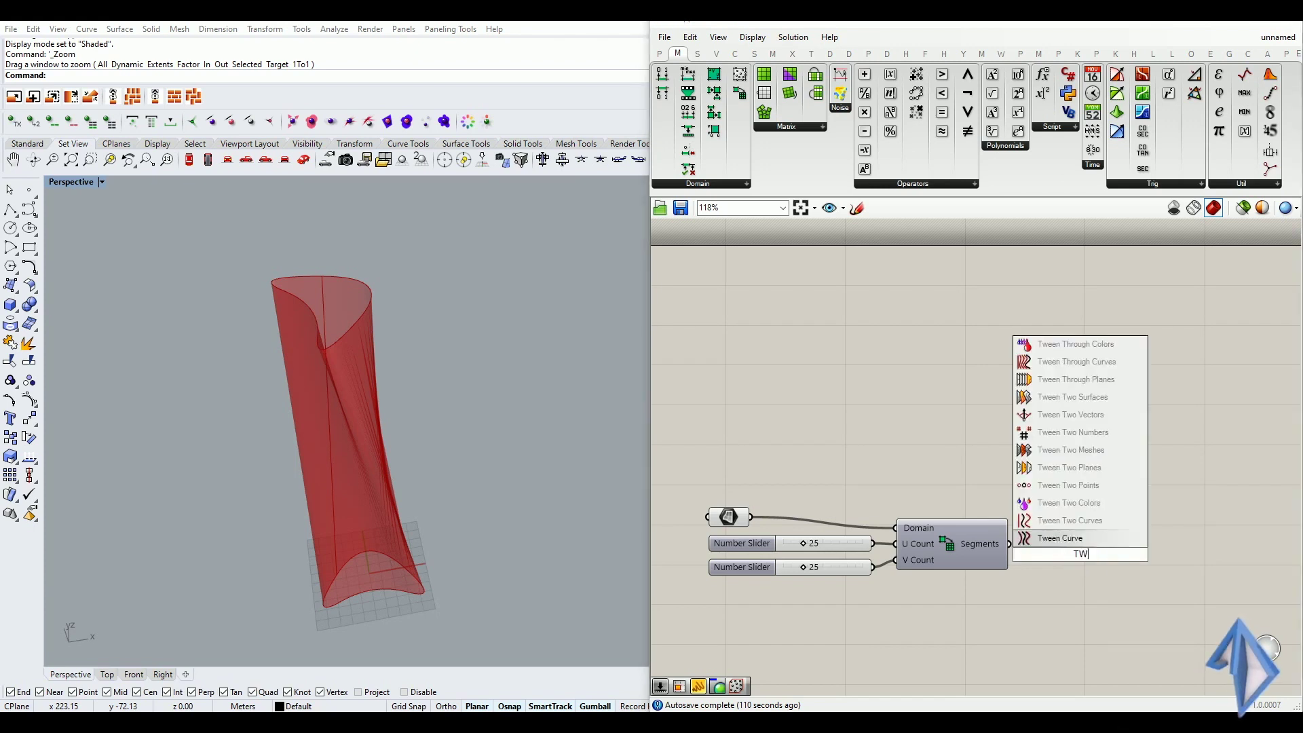
text(ISTED BOX)
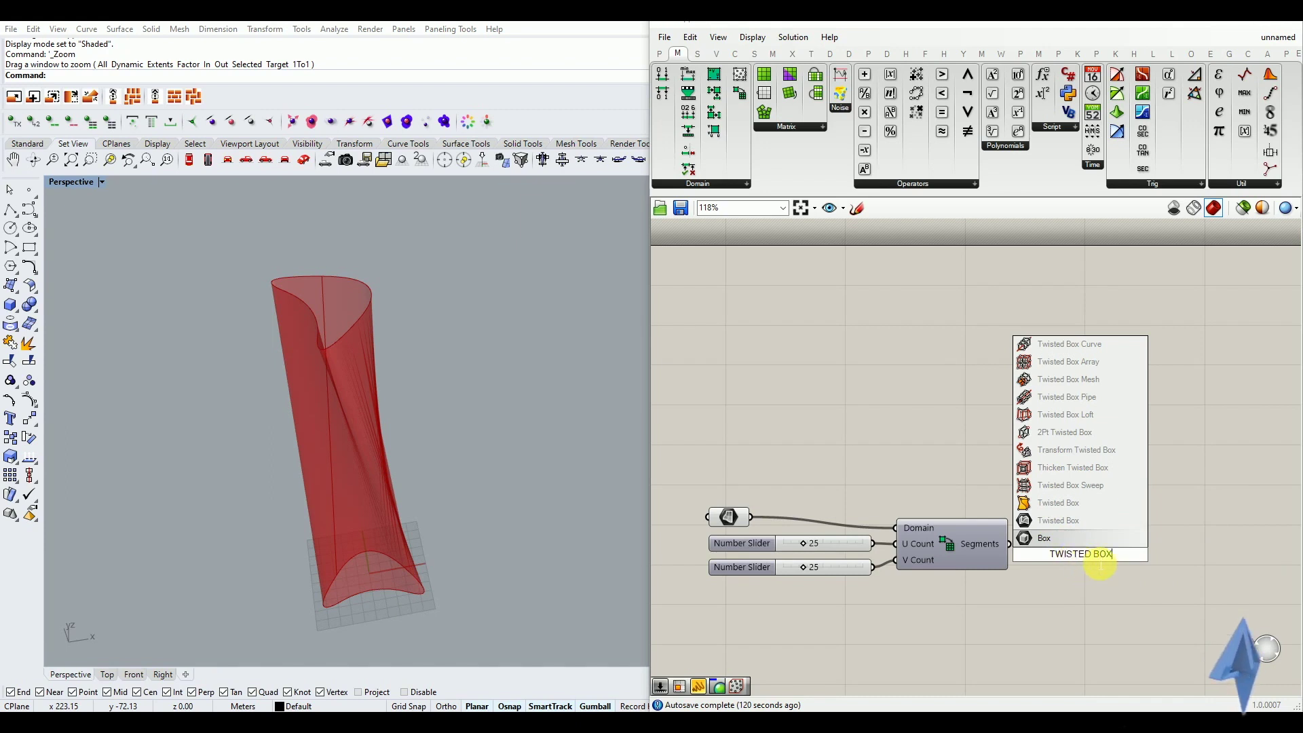
key(Up)
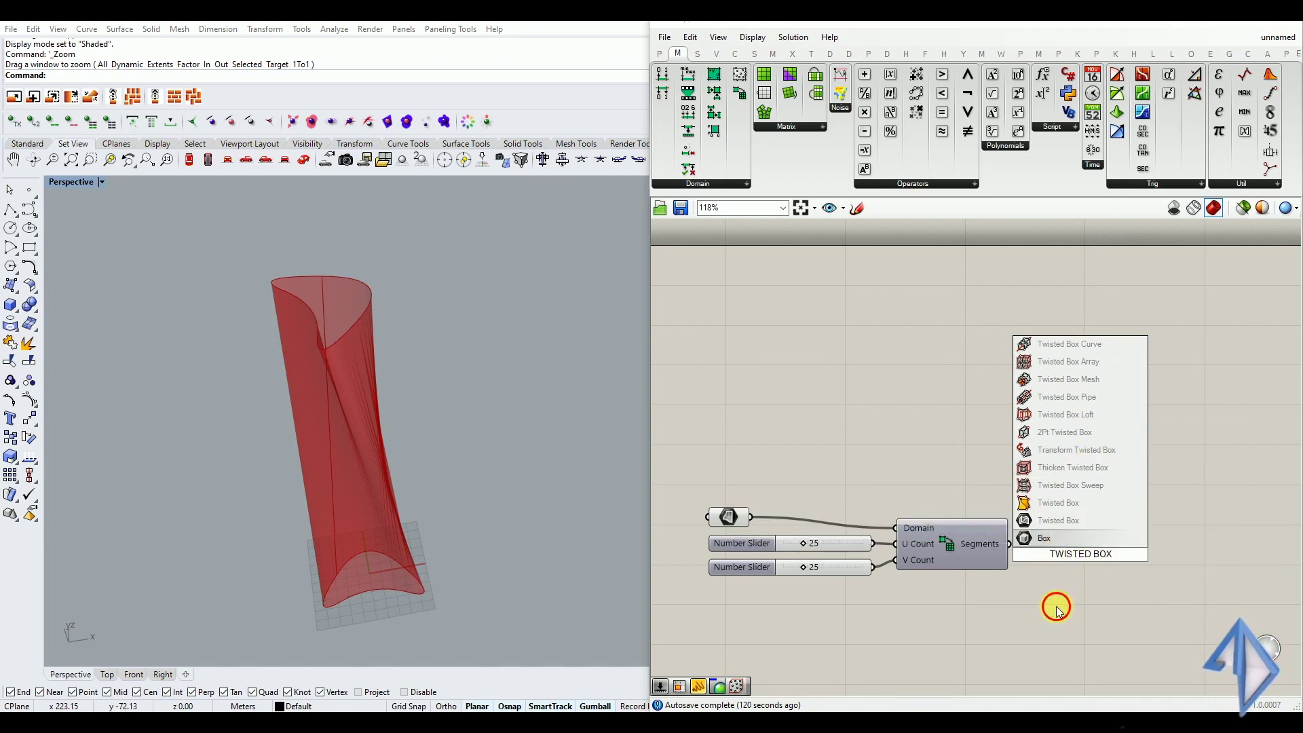
key(Escape)
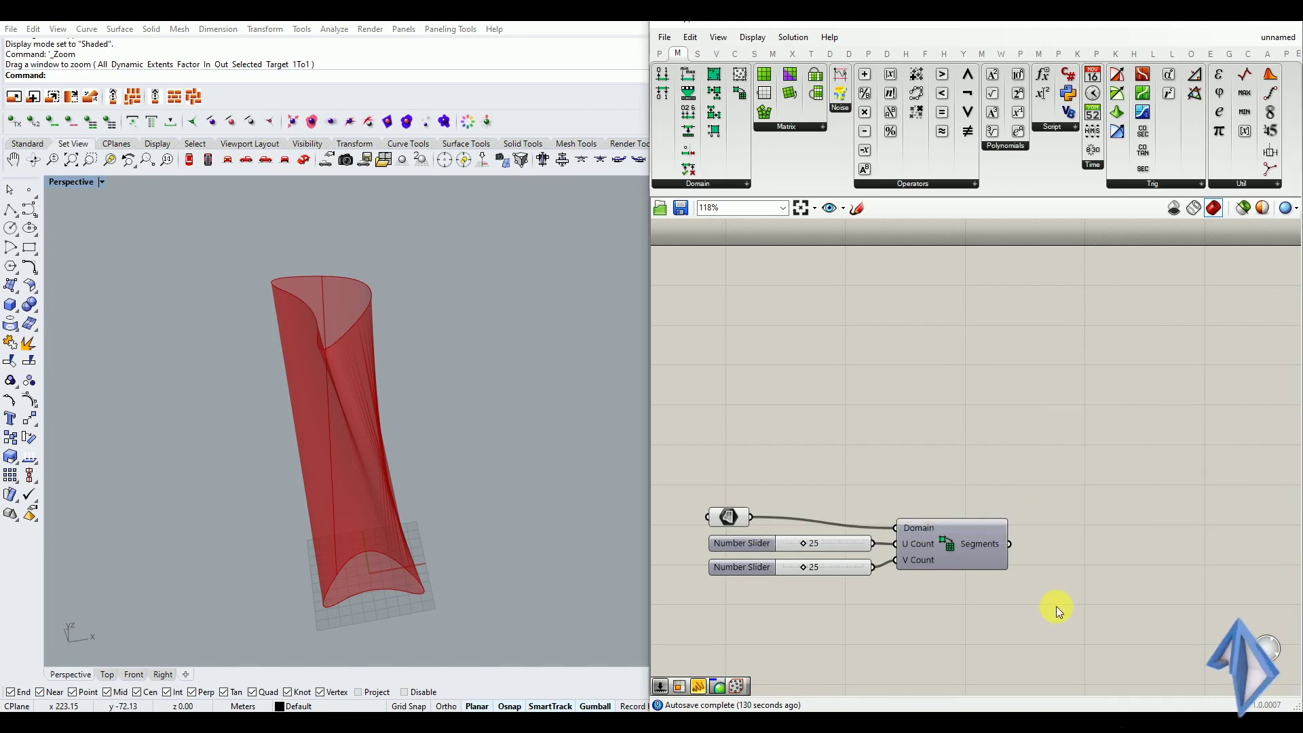
Step: Add a Surface Box component from the Morph components beside Divide Domain²
click(812, 57)
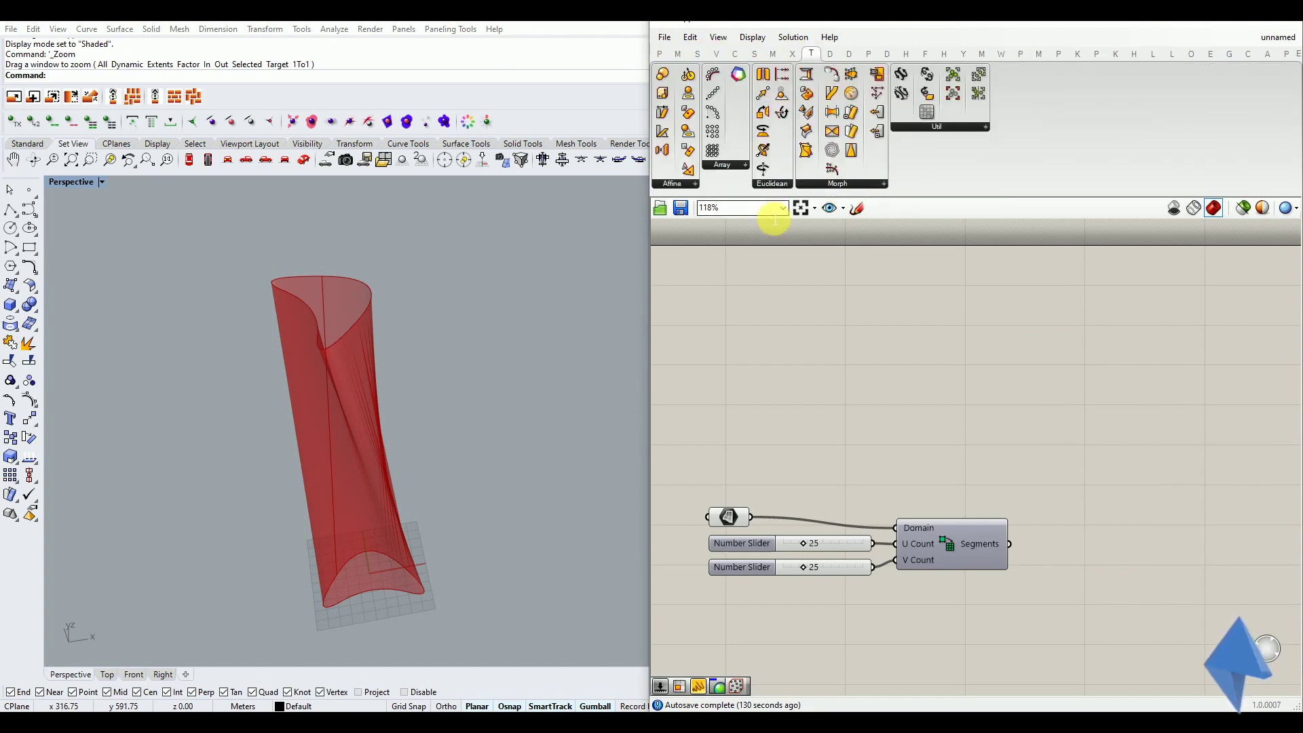
click(847, 185)
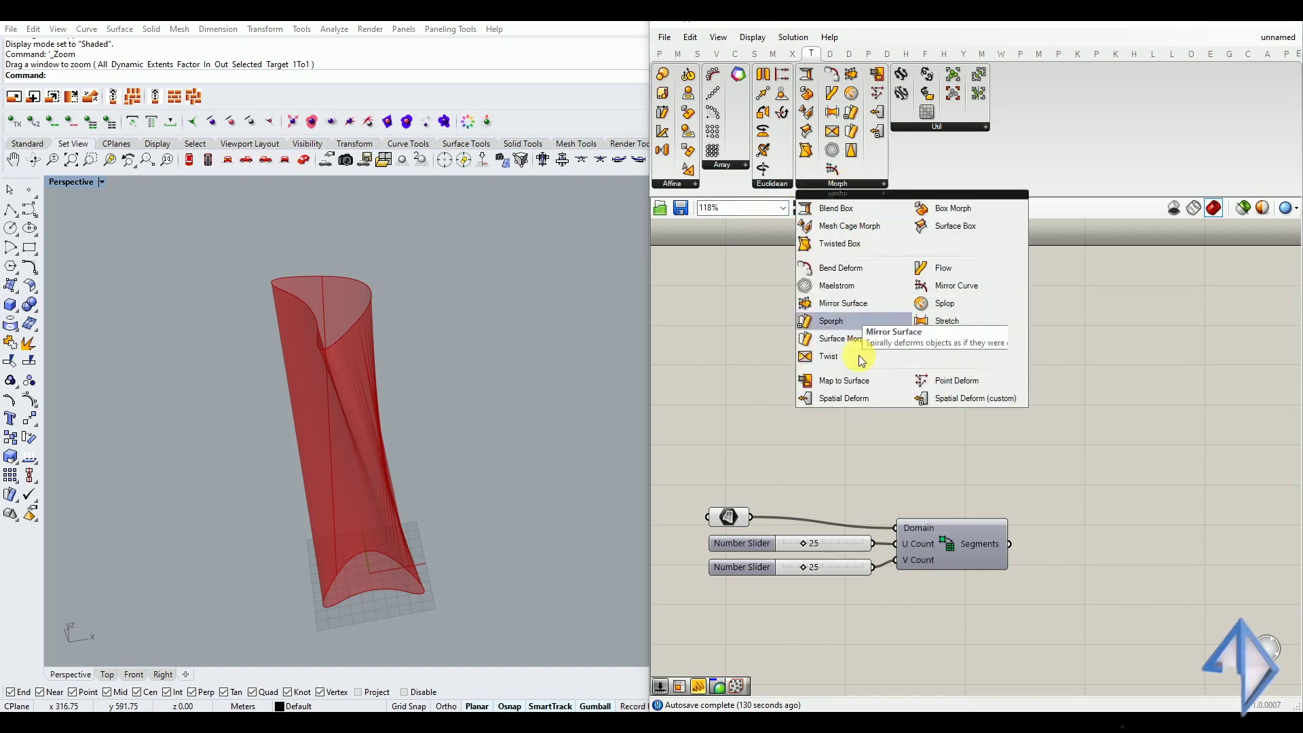
click(934, 226)
click(1106, 540)
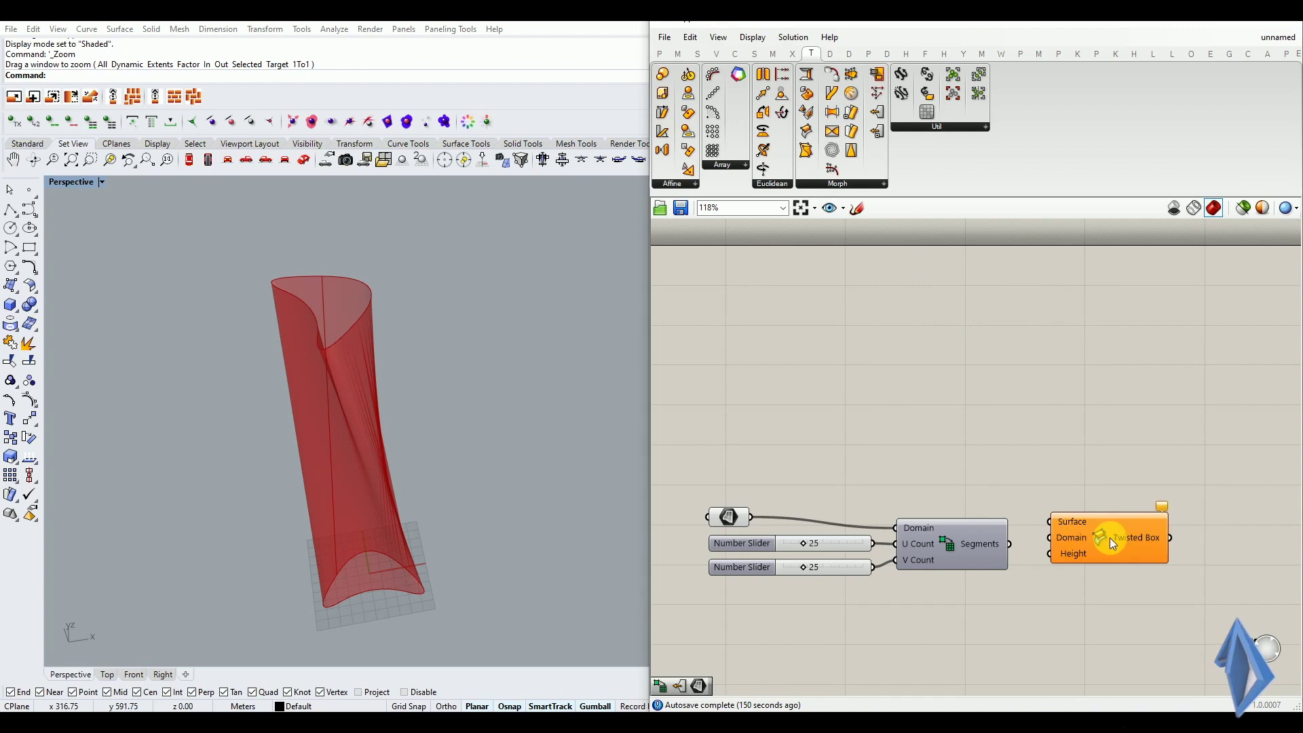
Step: Connect the Surface parameter to Surface Box's Surface input and Segments to its Domain input, and check the boxes on the tower from close up
scroll(1098, 551, up, 3)
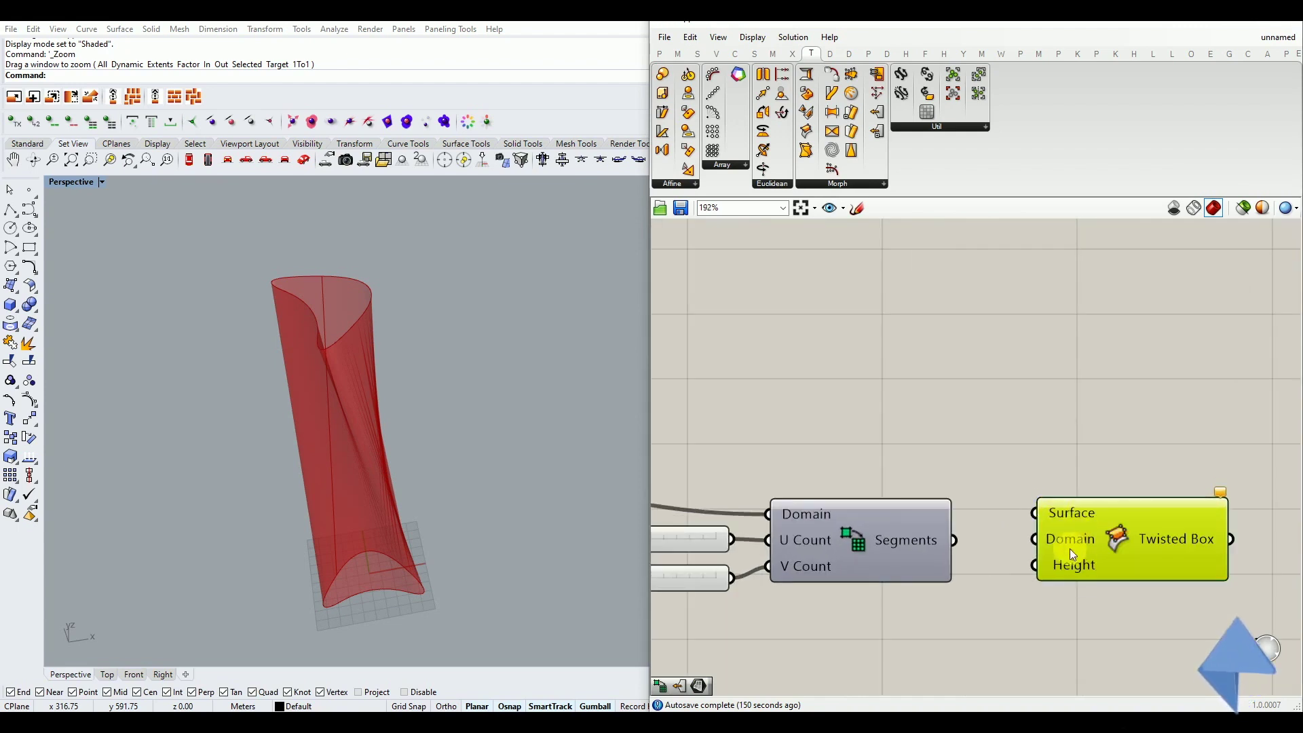
scroll(963, 516, down, 4)
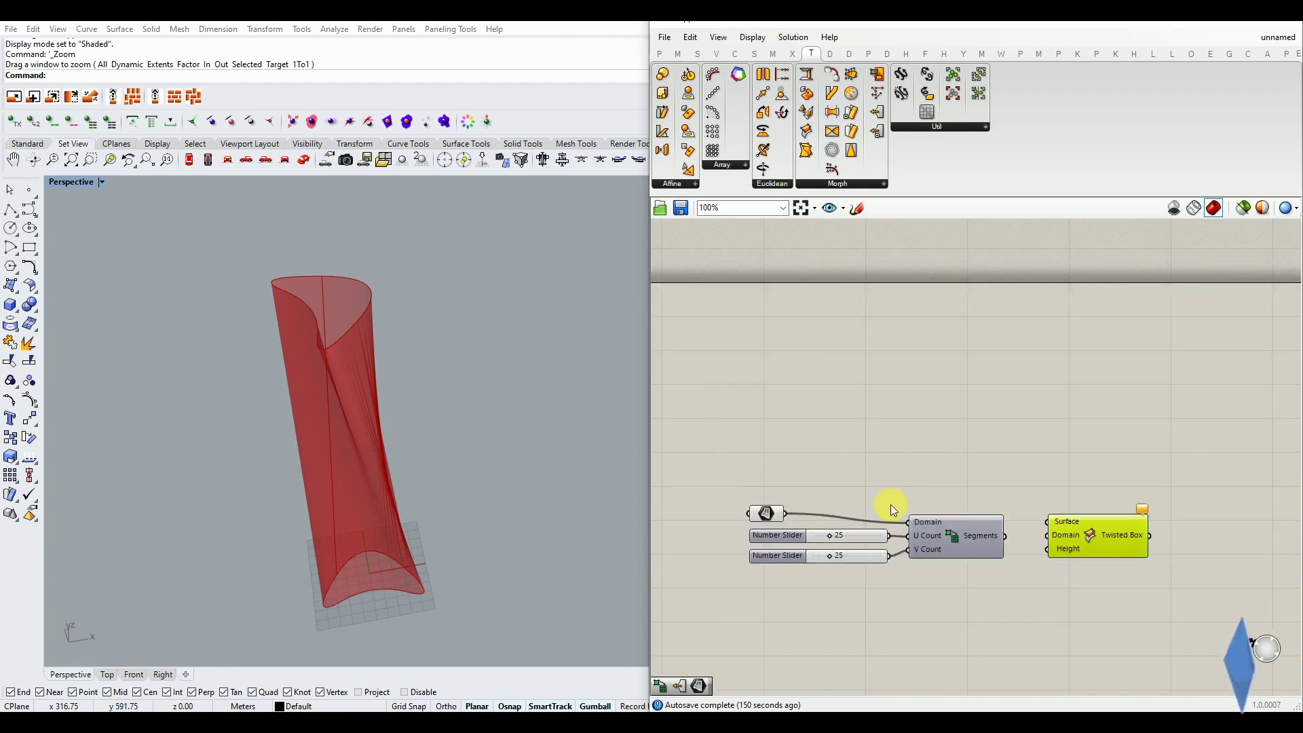
scroll(780, 514, up, 2)
drag(780, 513, 1197, 474)
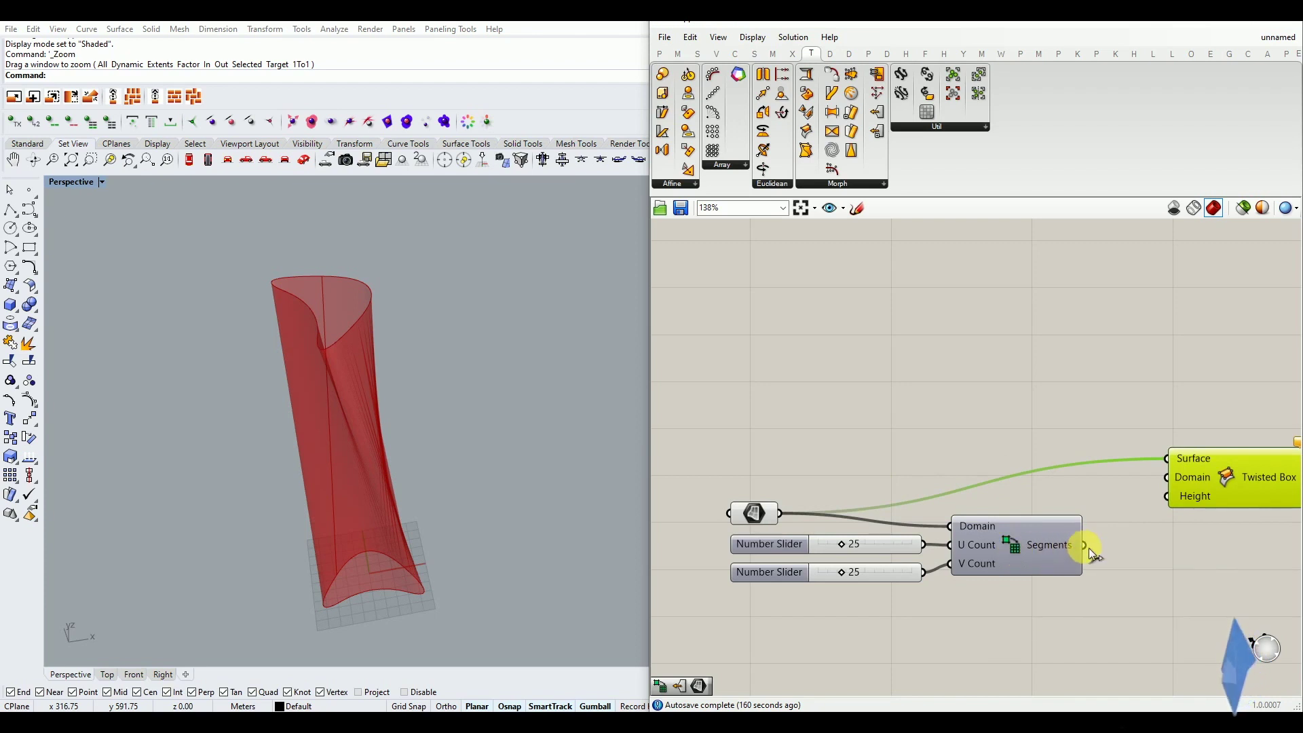
drag(1098, 524, 1160, 475)
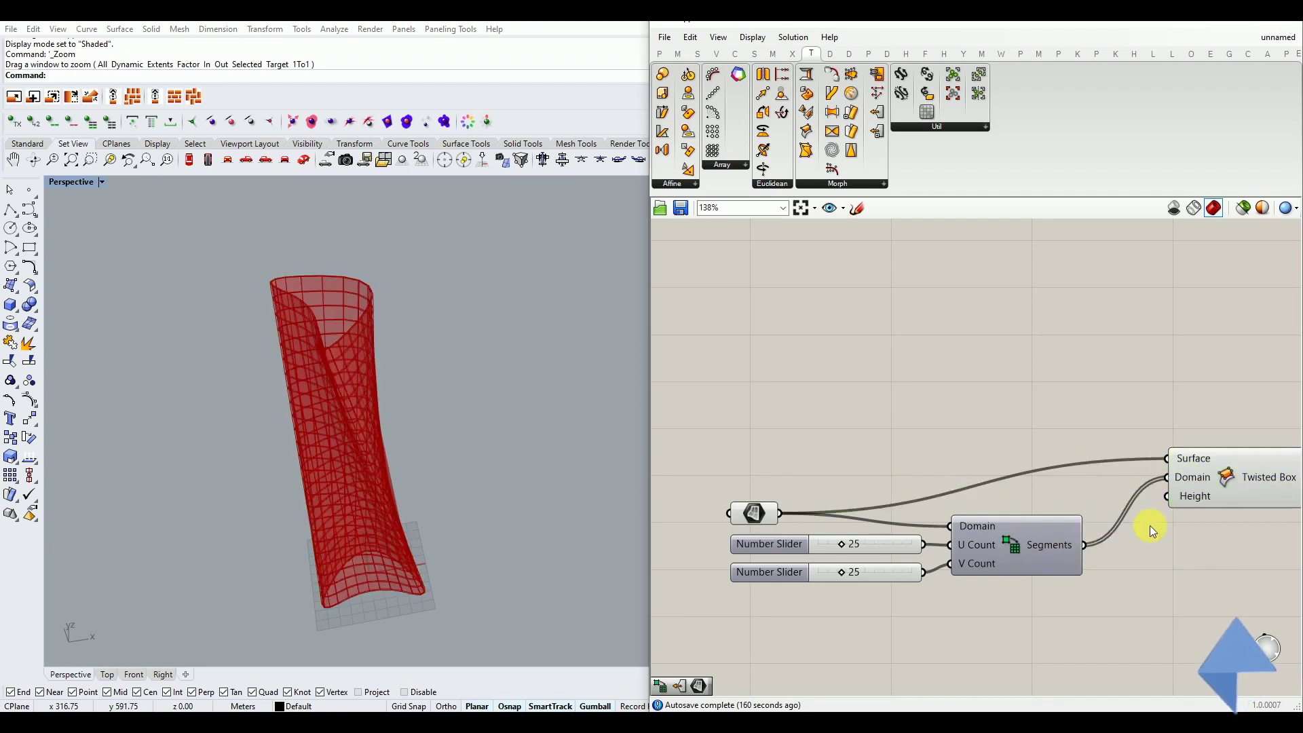
scroll(445, 425, down, 1)
scroll(279, 319, up, 5)
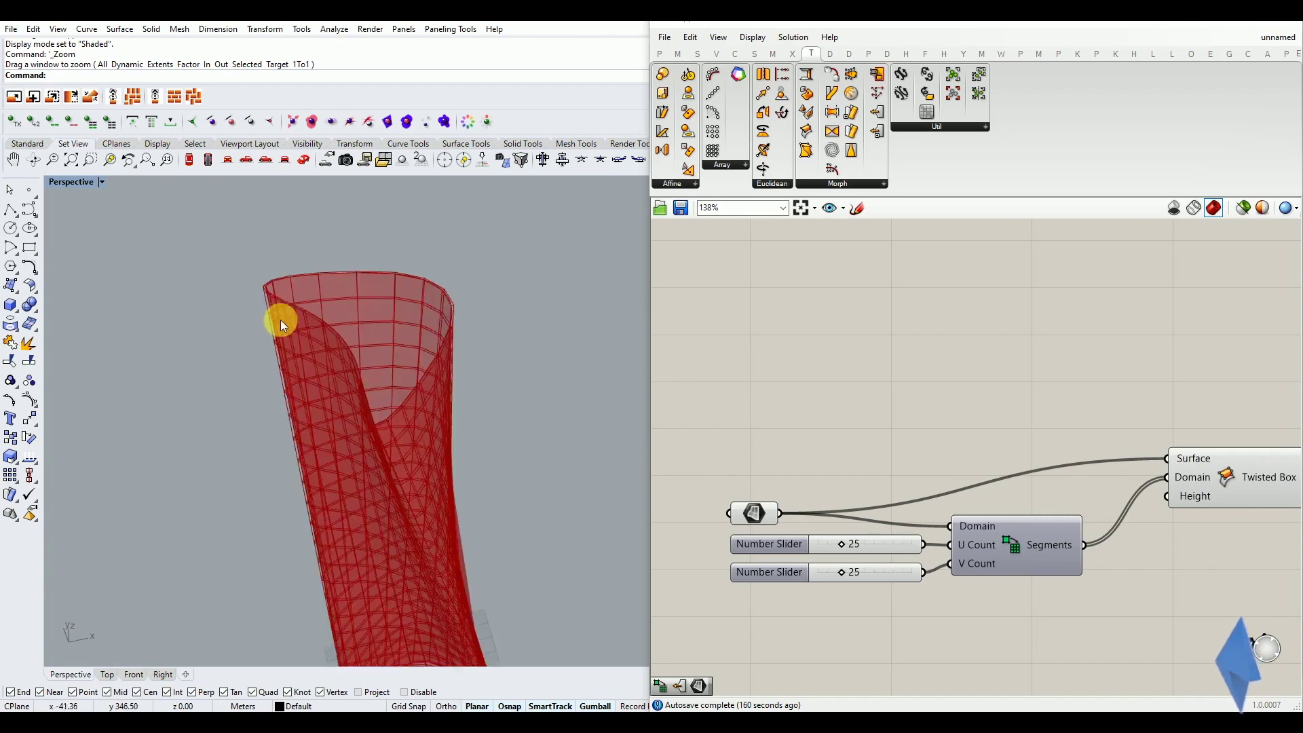
scroll(272, 287, up, 4)
scroll(326, 302, down, 3)
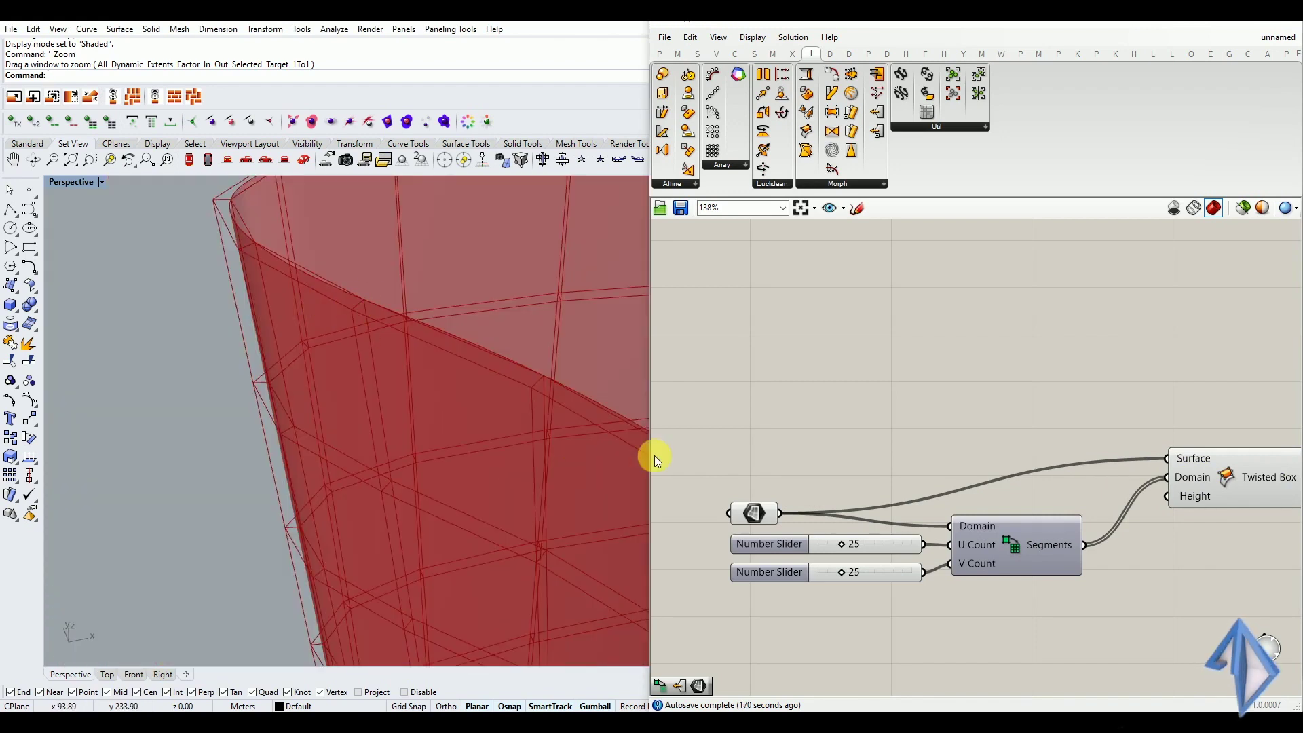
Step: Create a number slider set to 2.000, connect it to Surface Box's Height input and move Surface Box closer to Divide Domain²
scroll(845, 539, down, 3)
scroll(845, 539, up, 1)
double_click(839, 573)
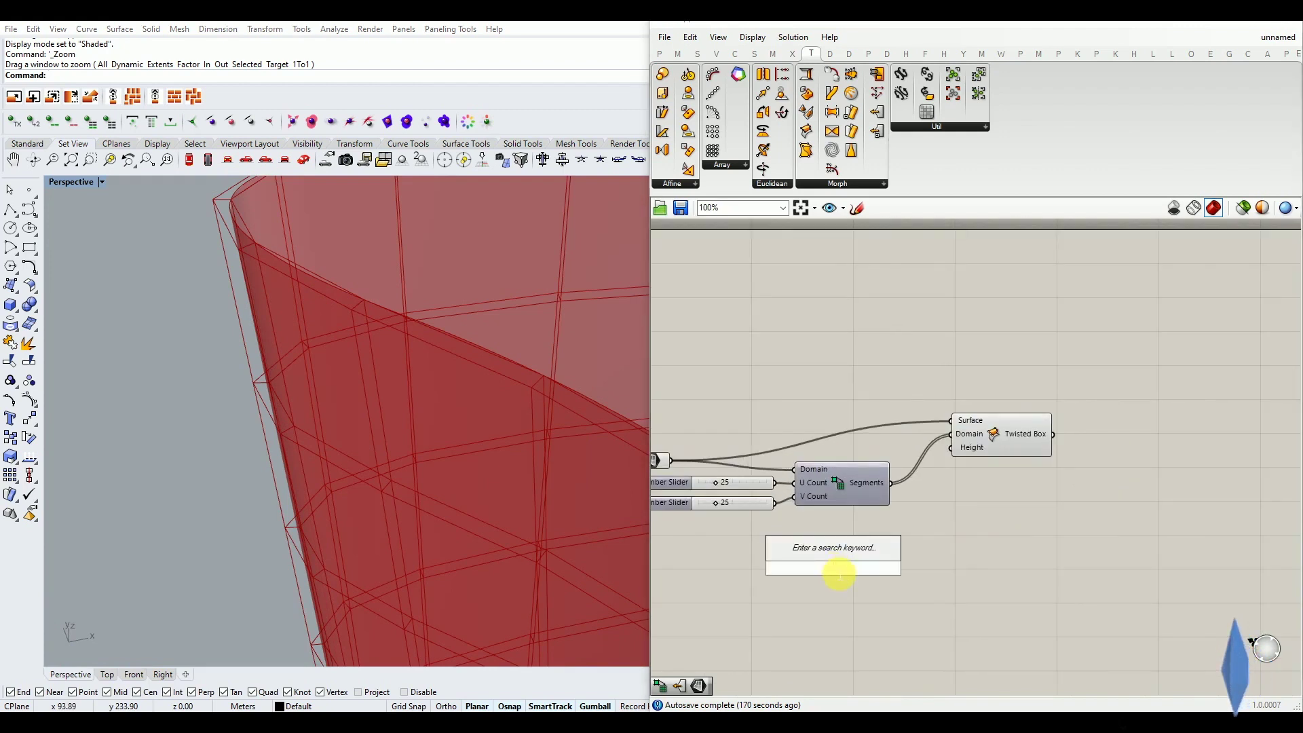
text(2.000)
key(Return)
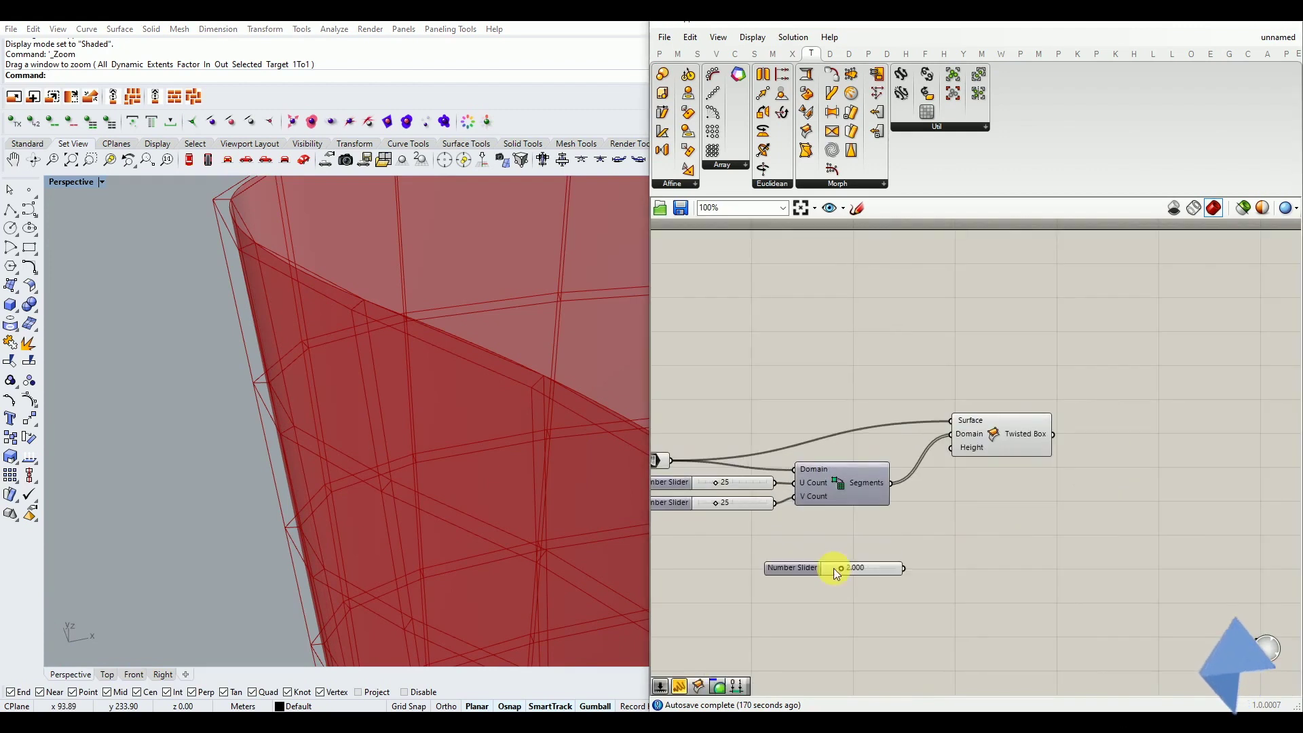
click(829, 569)
drag(895, 566, 986, 462)
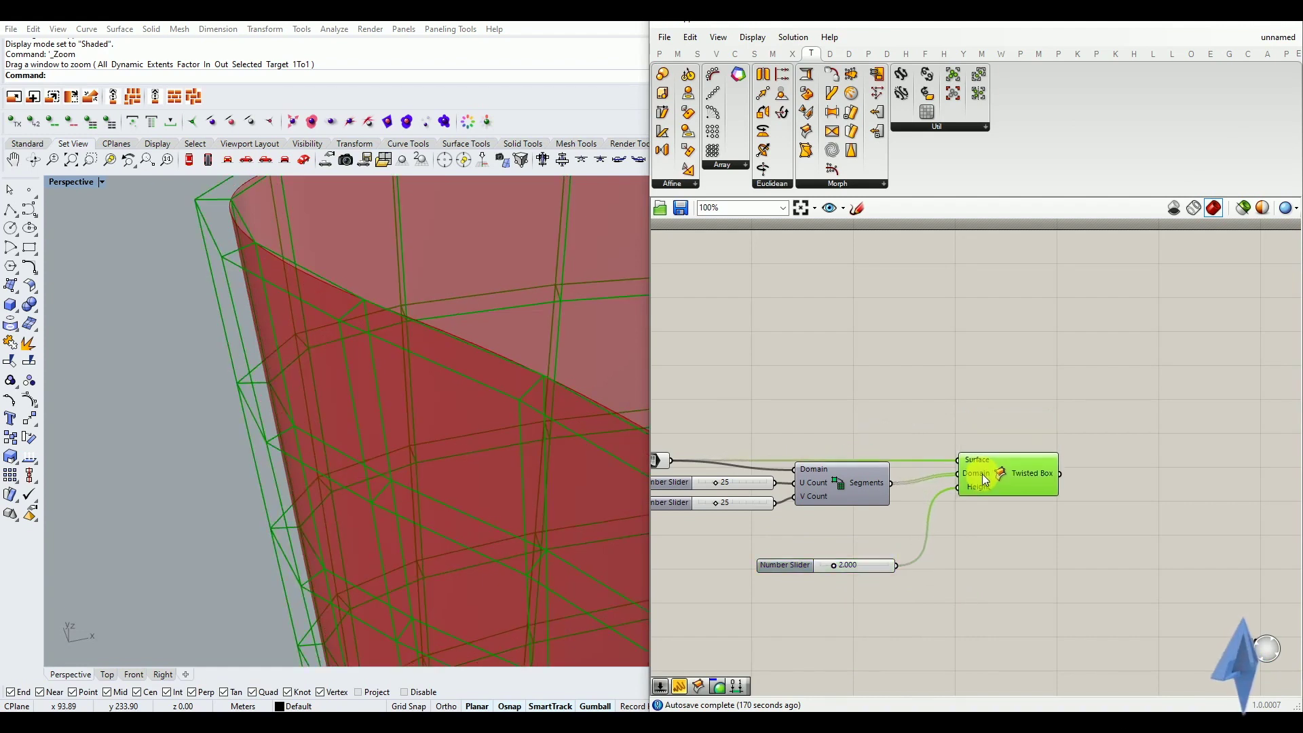
Step: Set the box height slider to 1.816 and check the boxes on the whole tower
scroll(848, 564, up, 3)
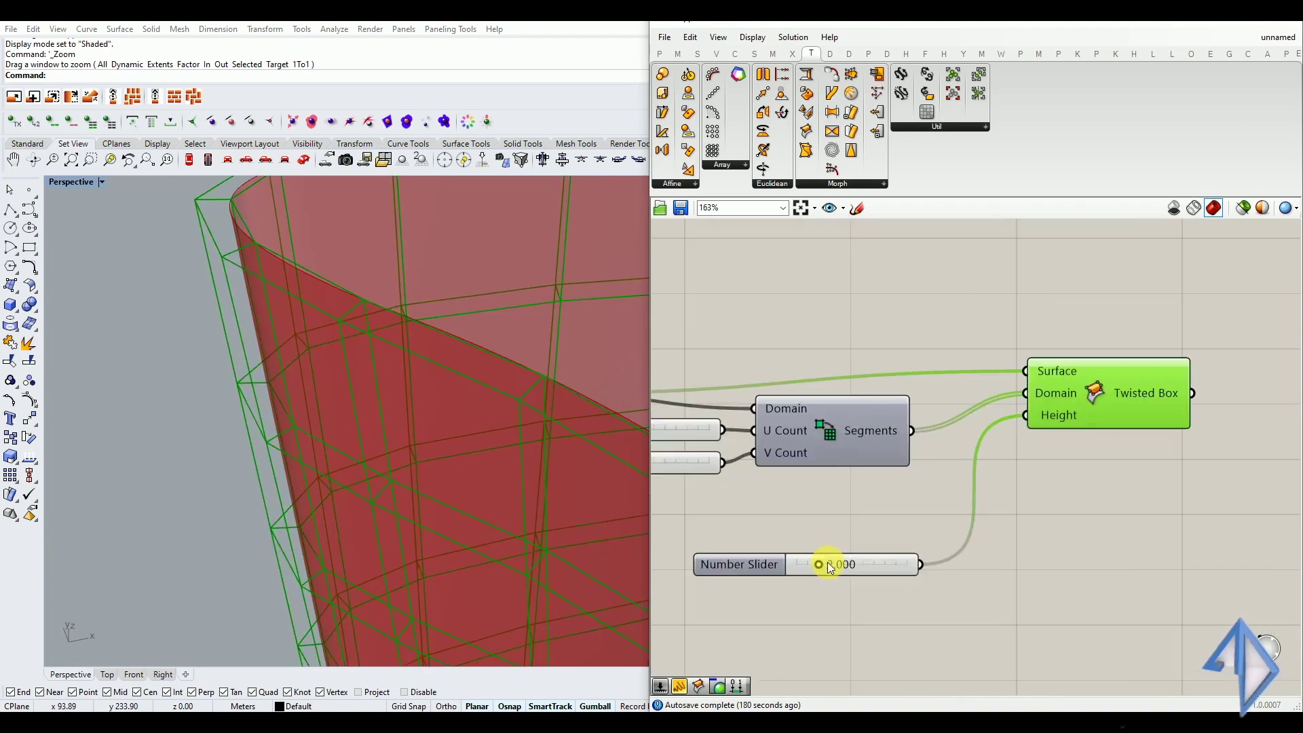
mouse_move(824, 567)
mouse_down()
mouse_move(813, 567)
mouse_move(860, 572)
mouse_move(823, 576)
mouse_up()
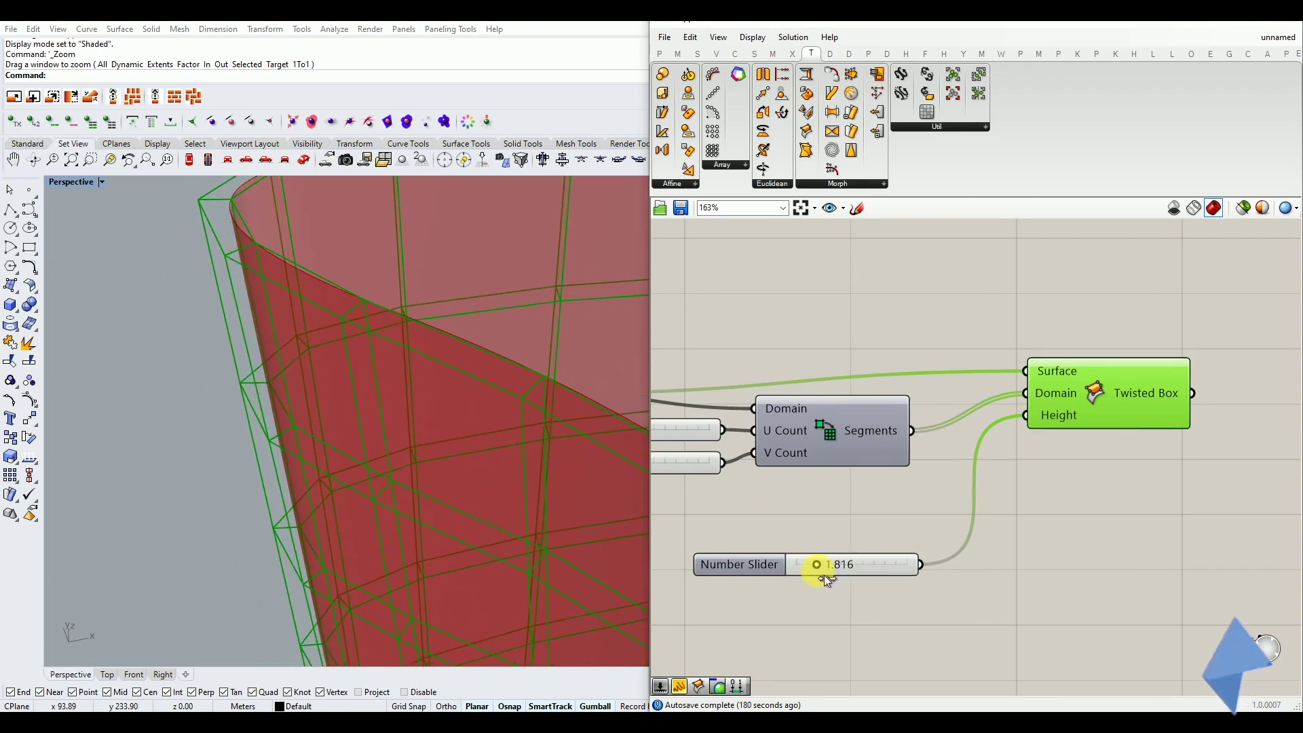
click(760, 588)
scroll(235, 432, down, 10)
right_drag(234, 431, 319, 584)
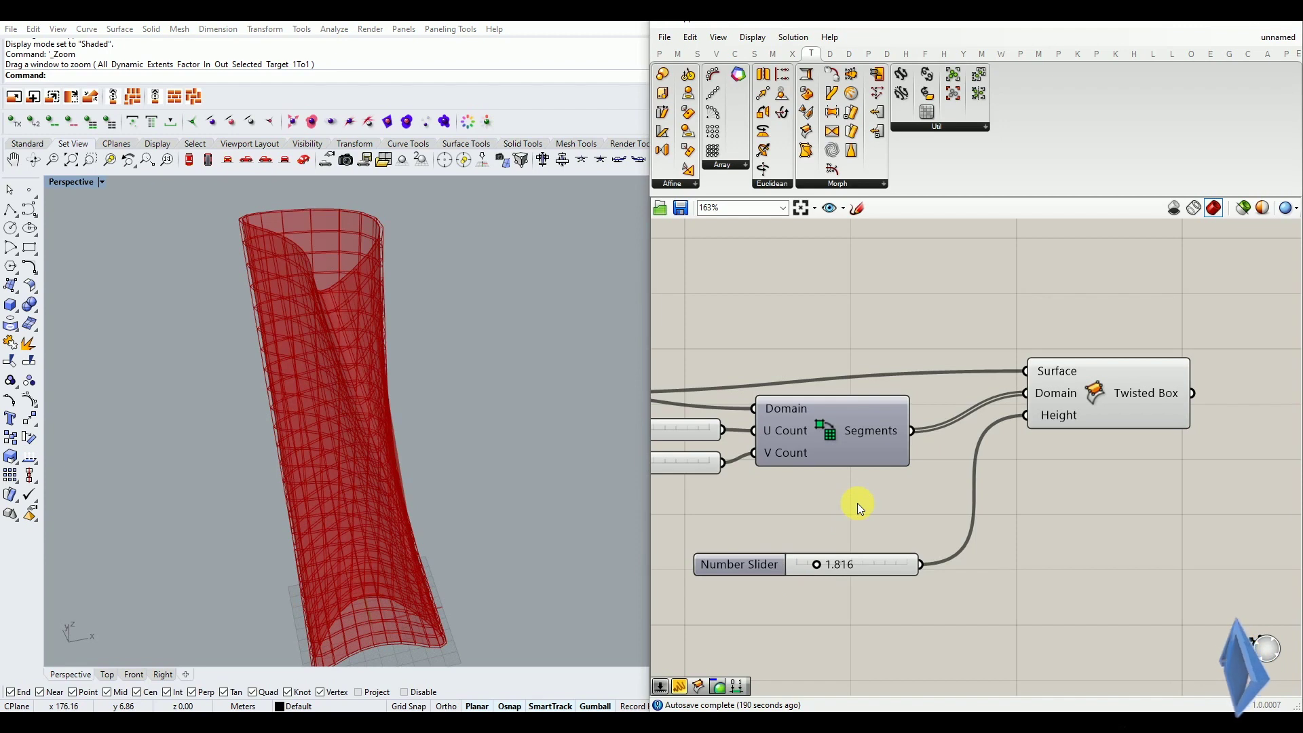
Step: Move the Surface parameter level with Surface Box's Surface input so the wire between them runs straight, and clear the selection
scroll(857, 503, down, 5)
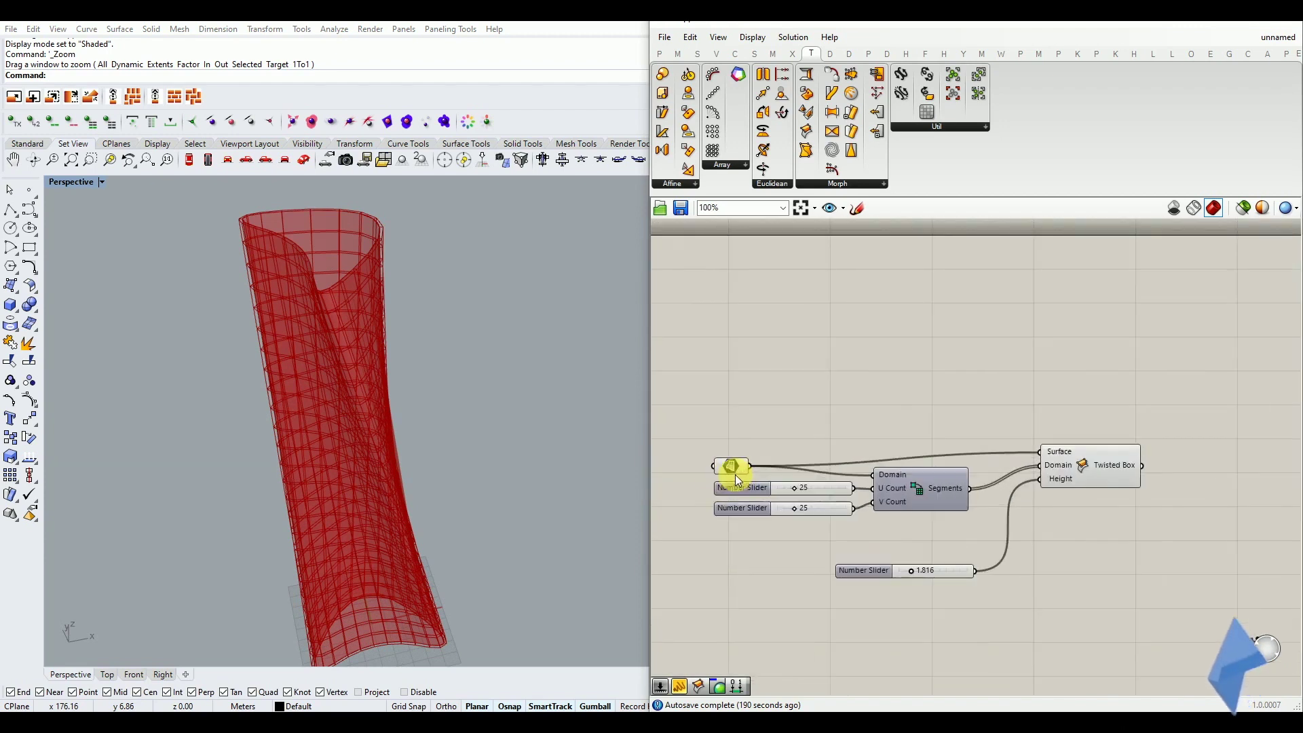
click(730, 468)
click(727, 535)
scroll(729, 523, down, 3)
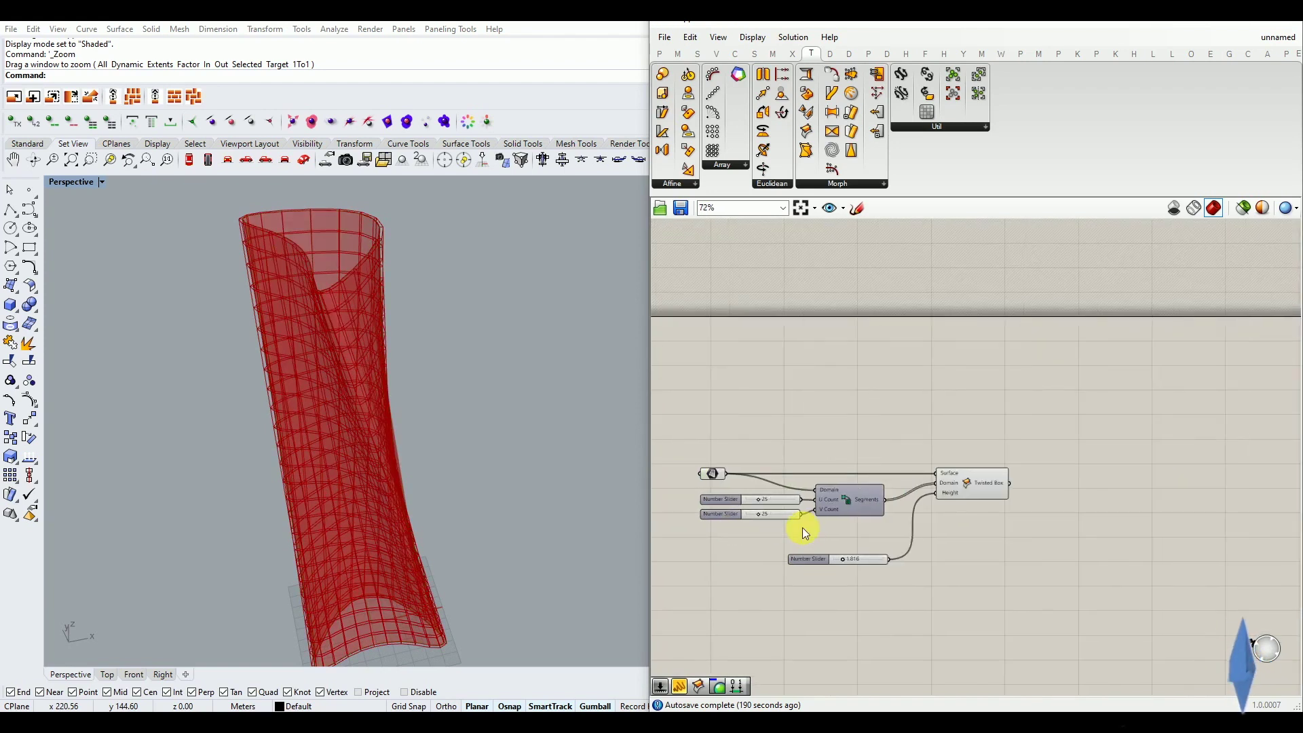
Step: Copy the module's geometry parameter from the 3. BOX MORPH document and paste it into the unnamed document
click(1277, 36)
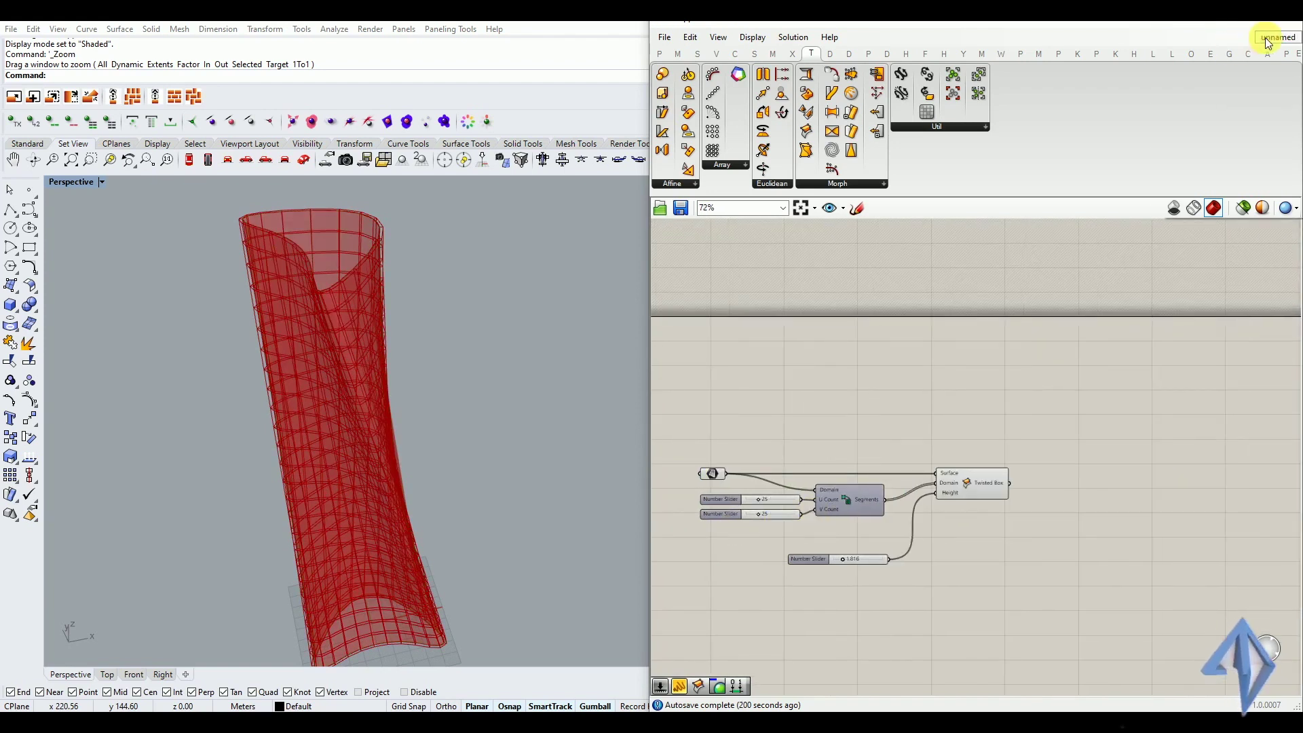
click(1219, 171)
scroll(858, 374, down, 3)
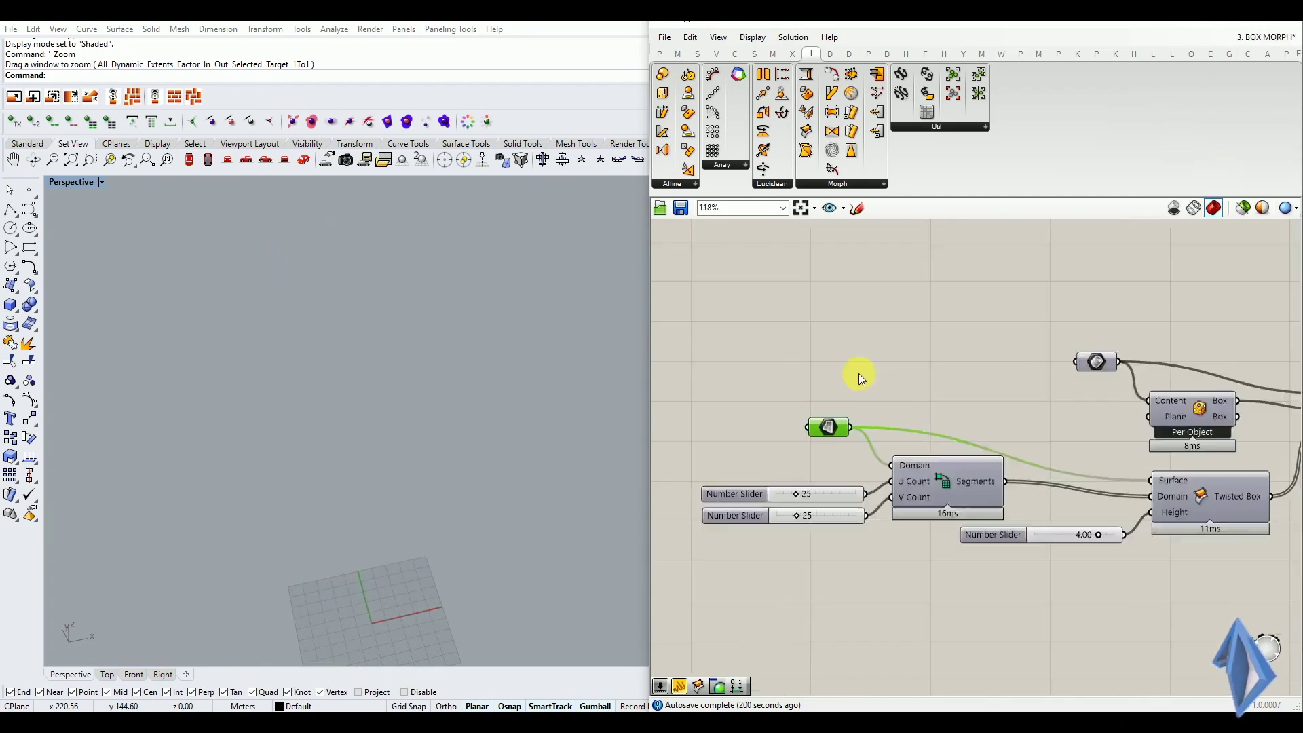
scroll(1044, 359, up, 4)
click(977, 374)
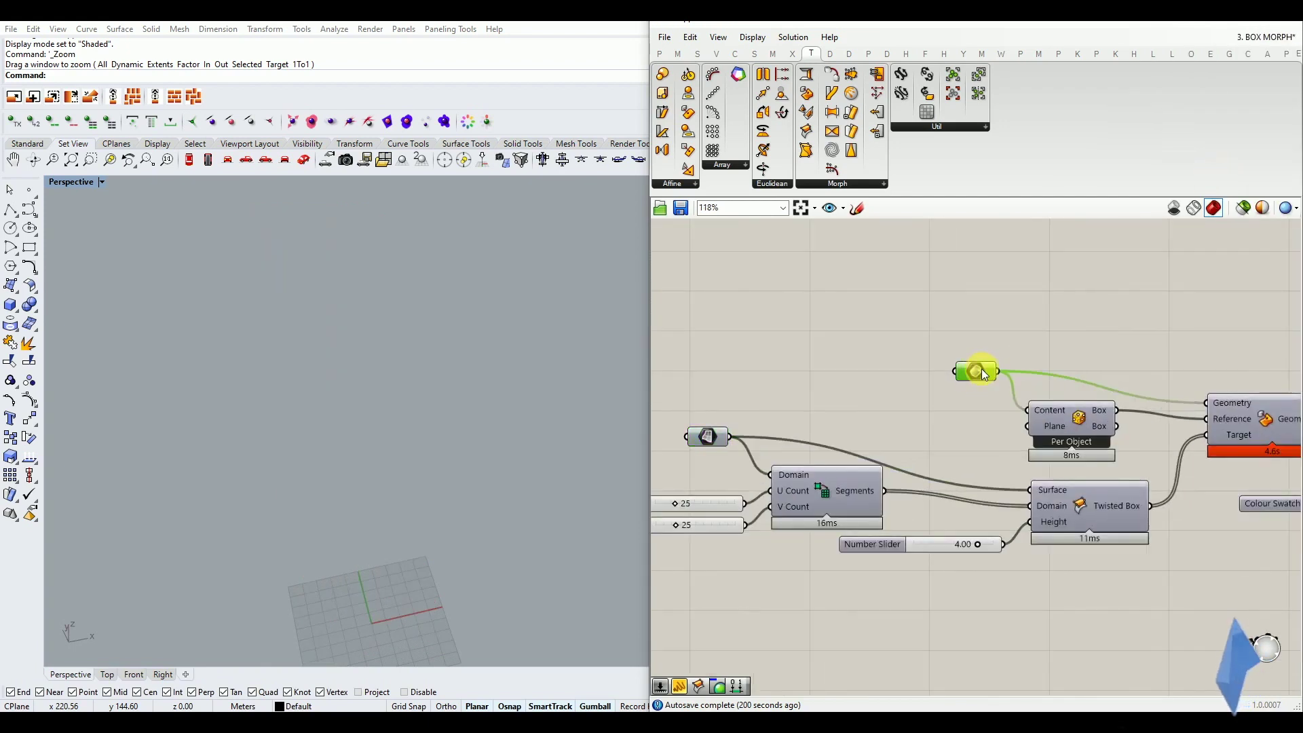
mouse_move(971, 373)
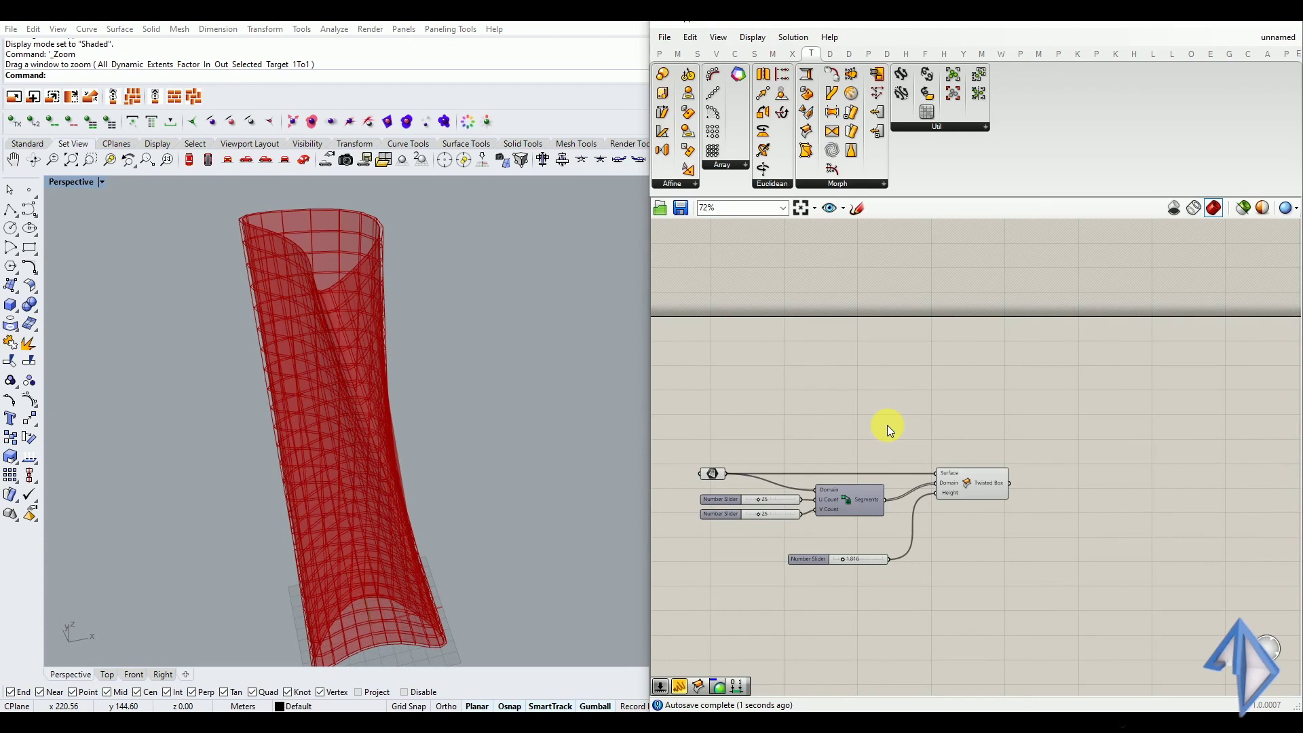
key(ctrl+v)
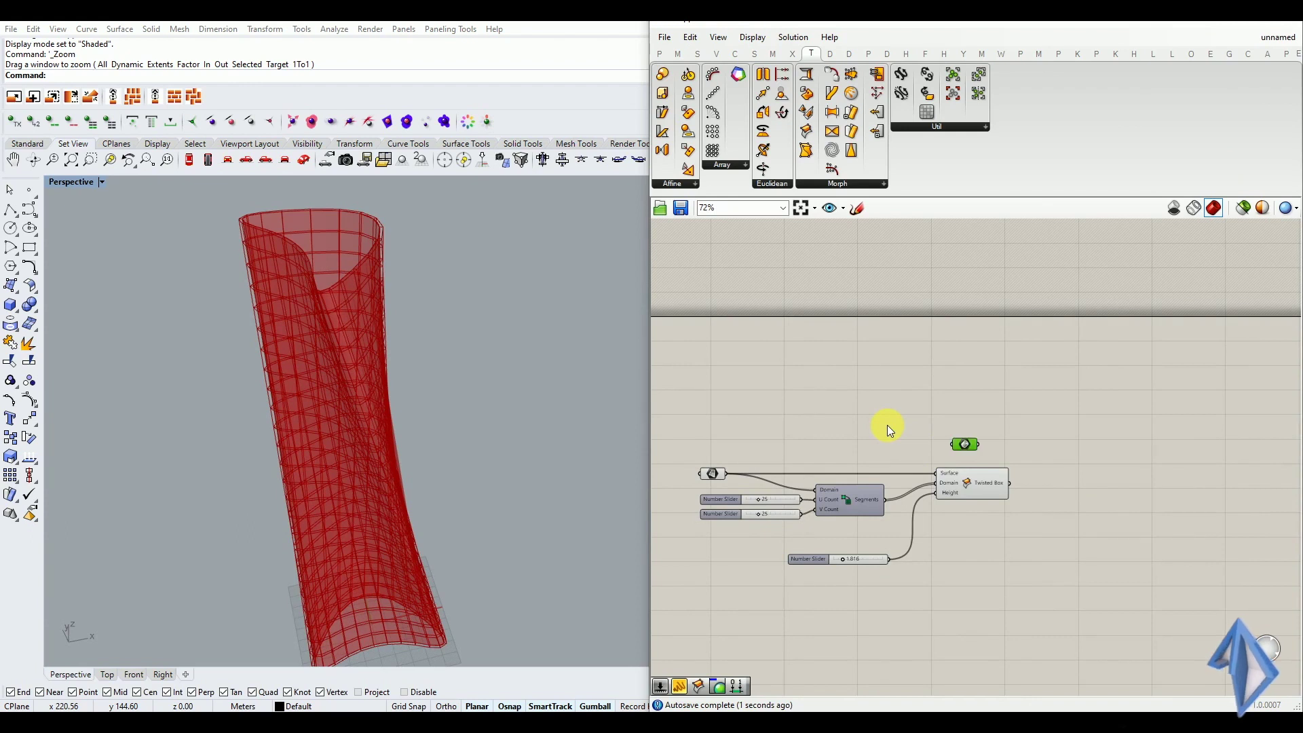
Step: Turn on the preview of the pasted geometry parameter and examine the module beside the tower in the perspective view
scroll(979, 433, up, 3)
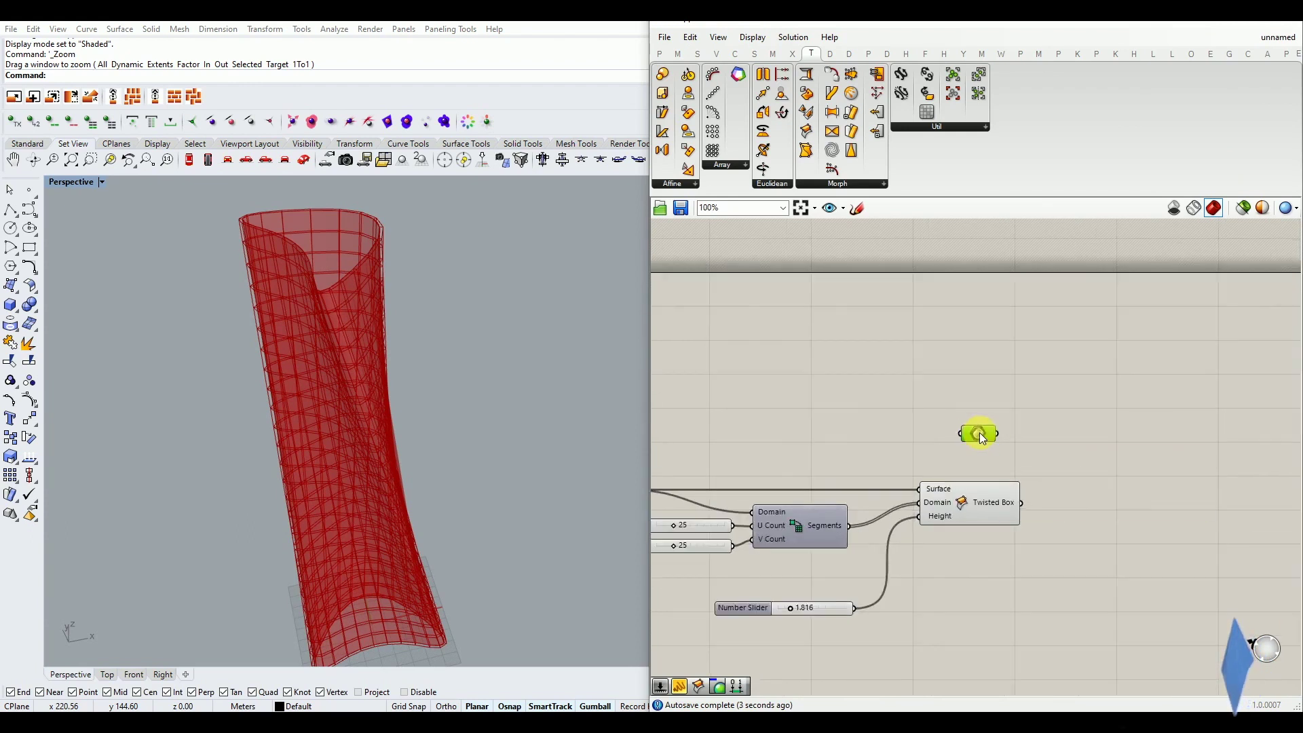
middle_click(980, 433)
click(1003, 410)
click(863, 389)
right_drag(440, 412, 413, 504)
scroll(370, 462, up, 10)
scroll(363, 459, up, 2)
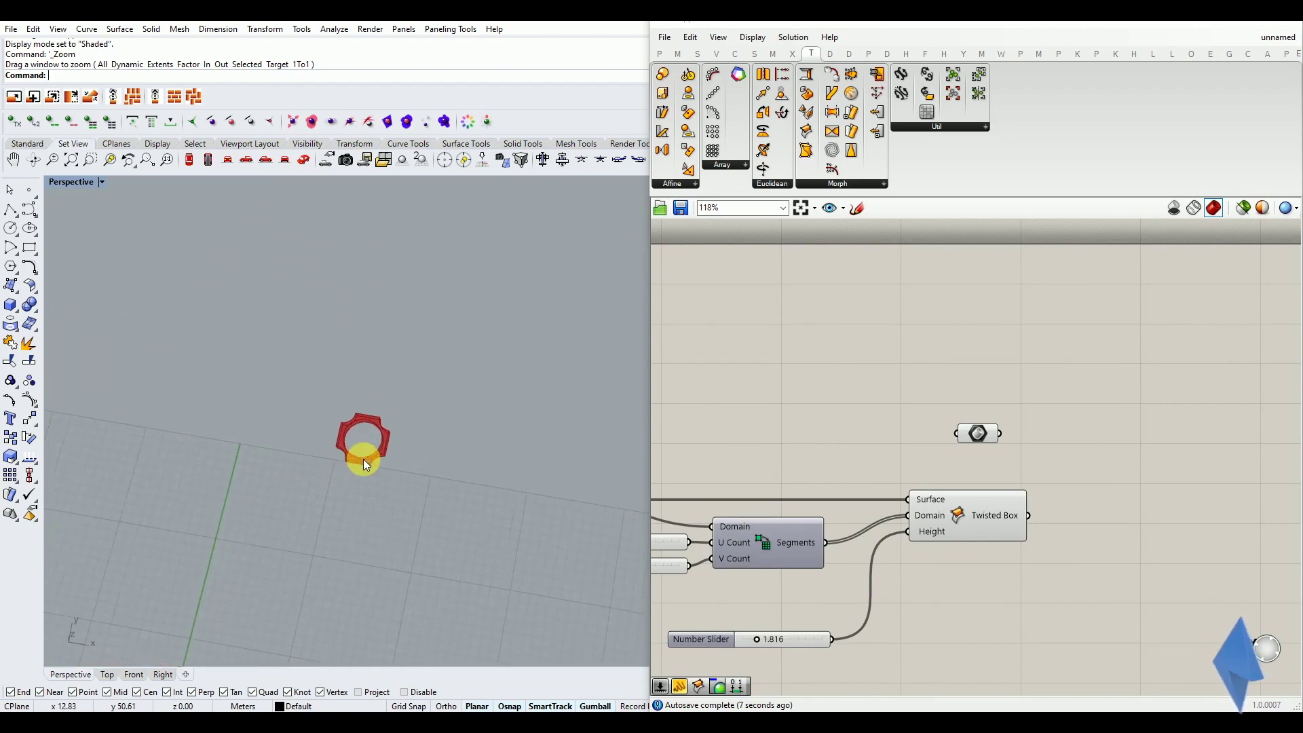
scroll(375, 450, down, 6)
scroll(372, 453, down, 6)
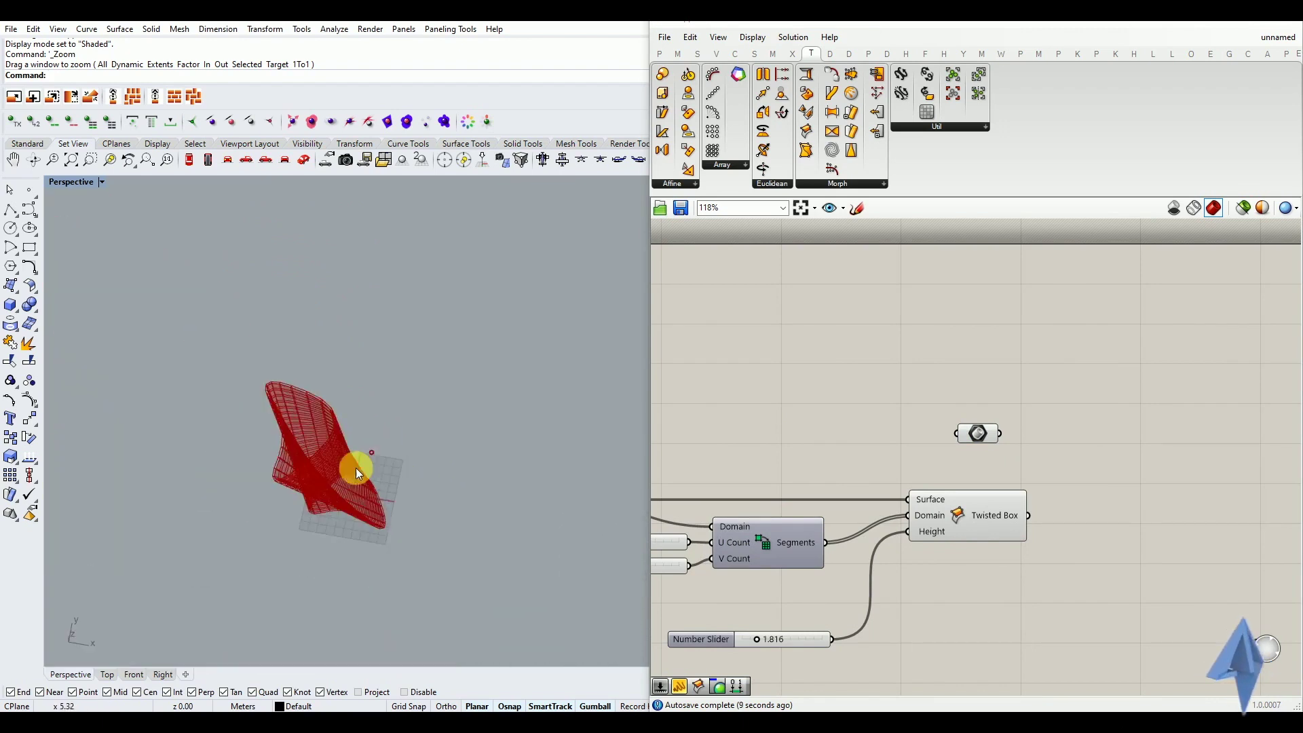
Step: Examine the twisted boxes covering the tower from several angles in the perspective view
right_drag(356, 467, 357, 407)
scroll(371, 494, up, 4)
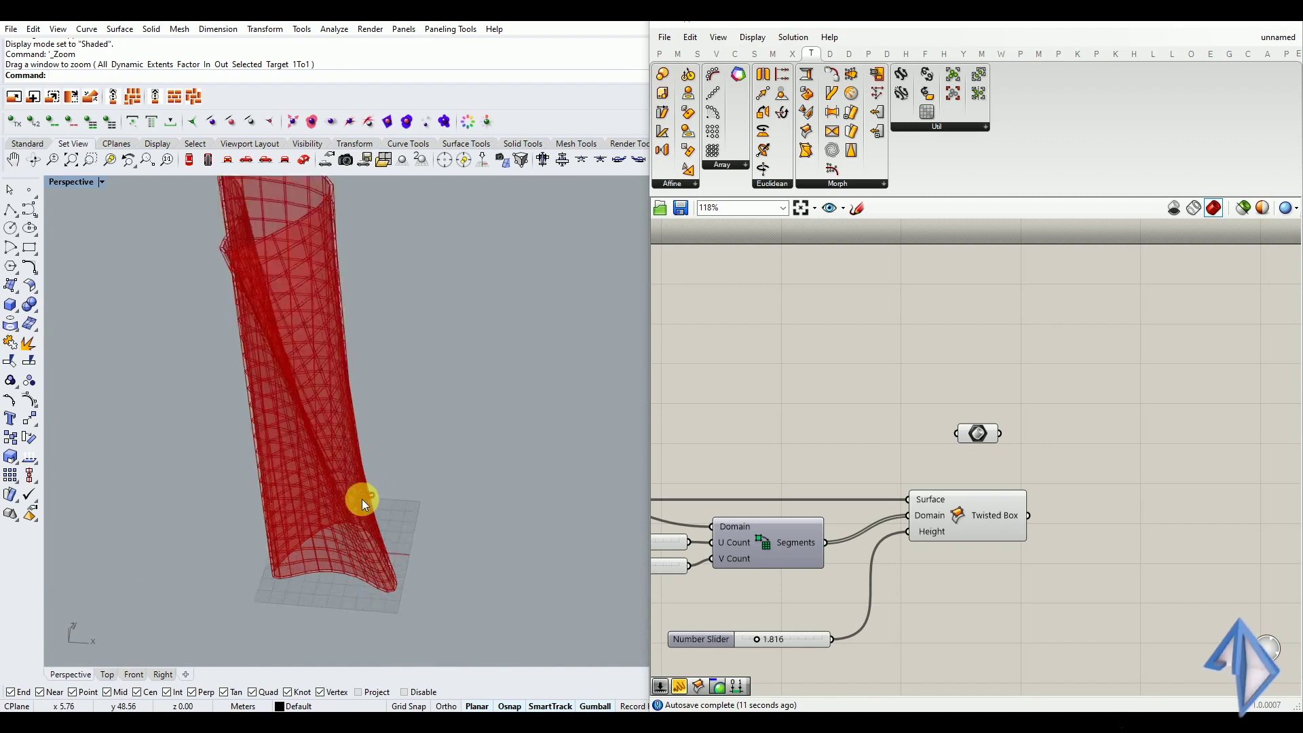
scroll(268, 515, up, 4)
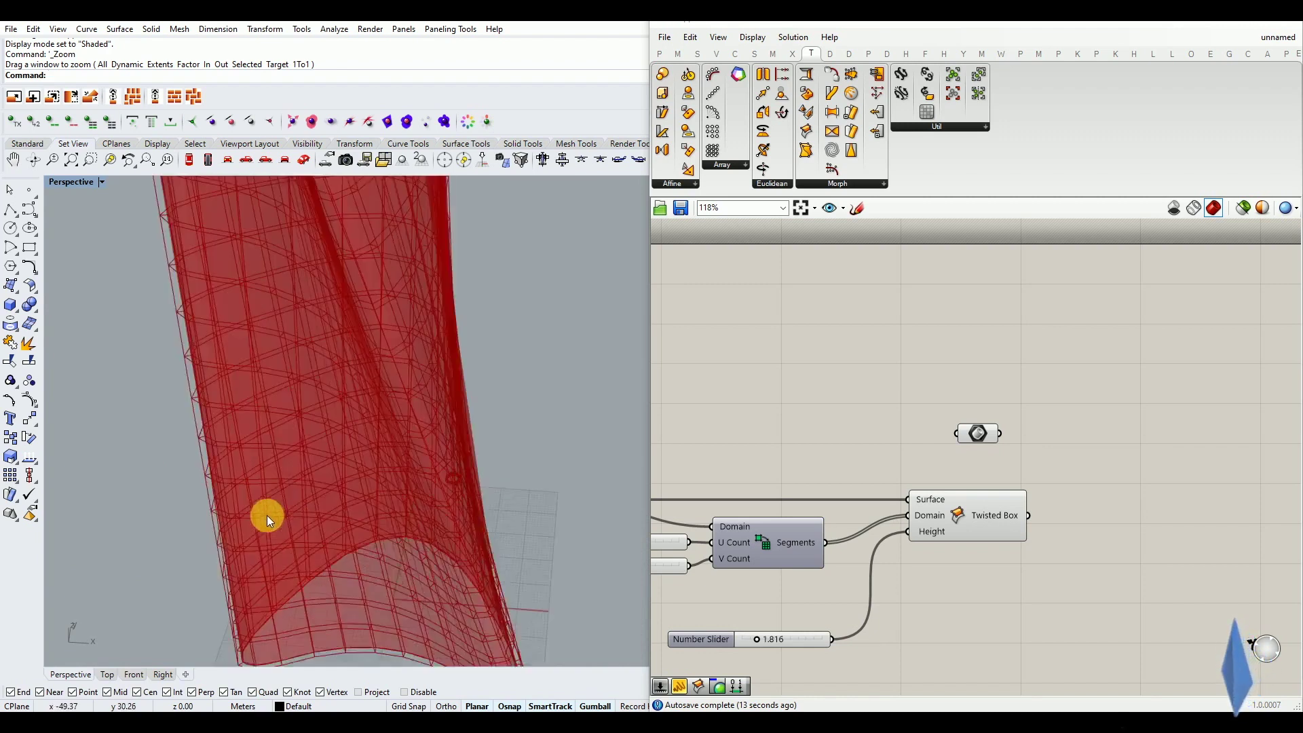
scroll(248, 488, down, 6)
right_drag(261, 441, 263, 428)
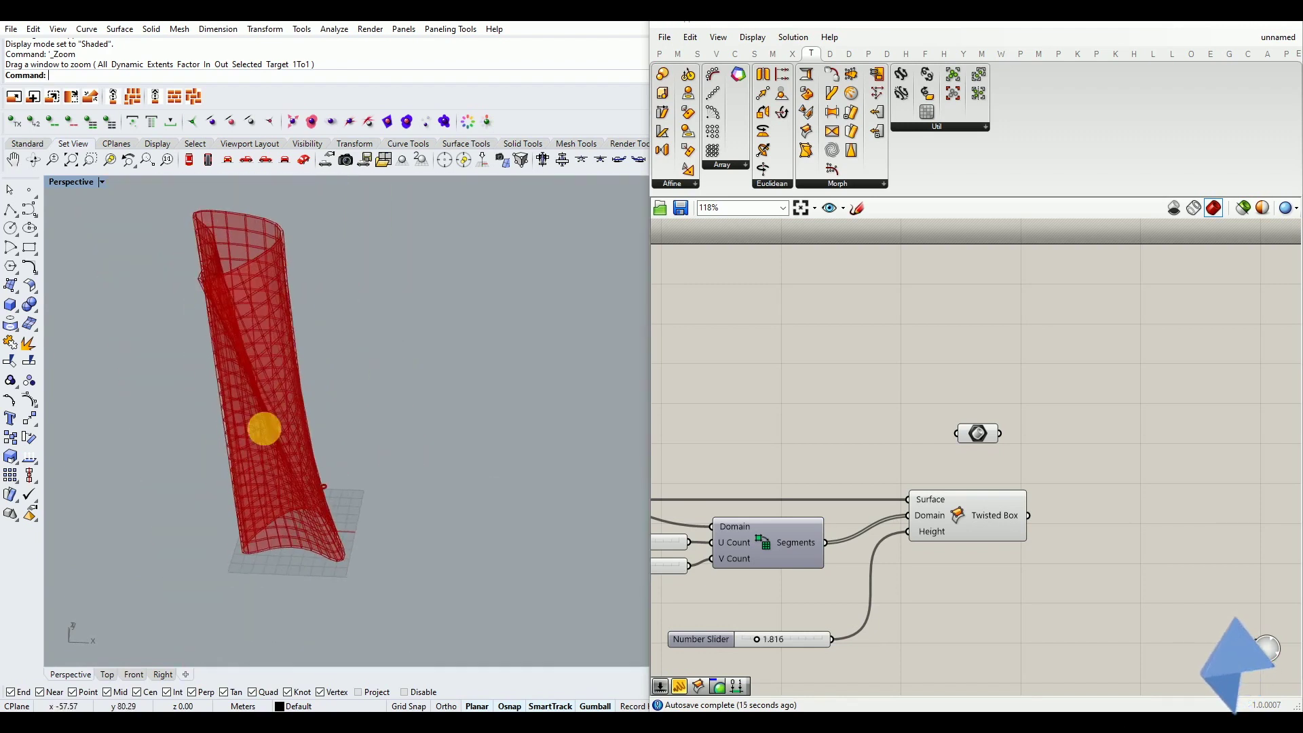
scroll(254, 325, up, 2)
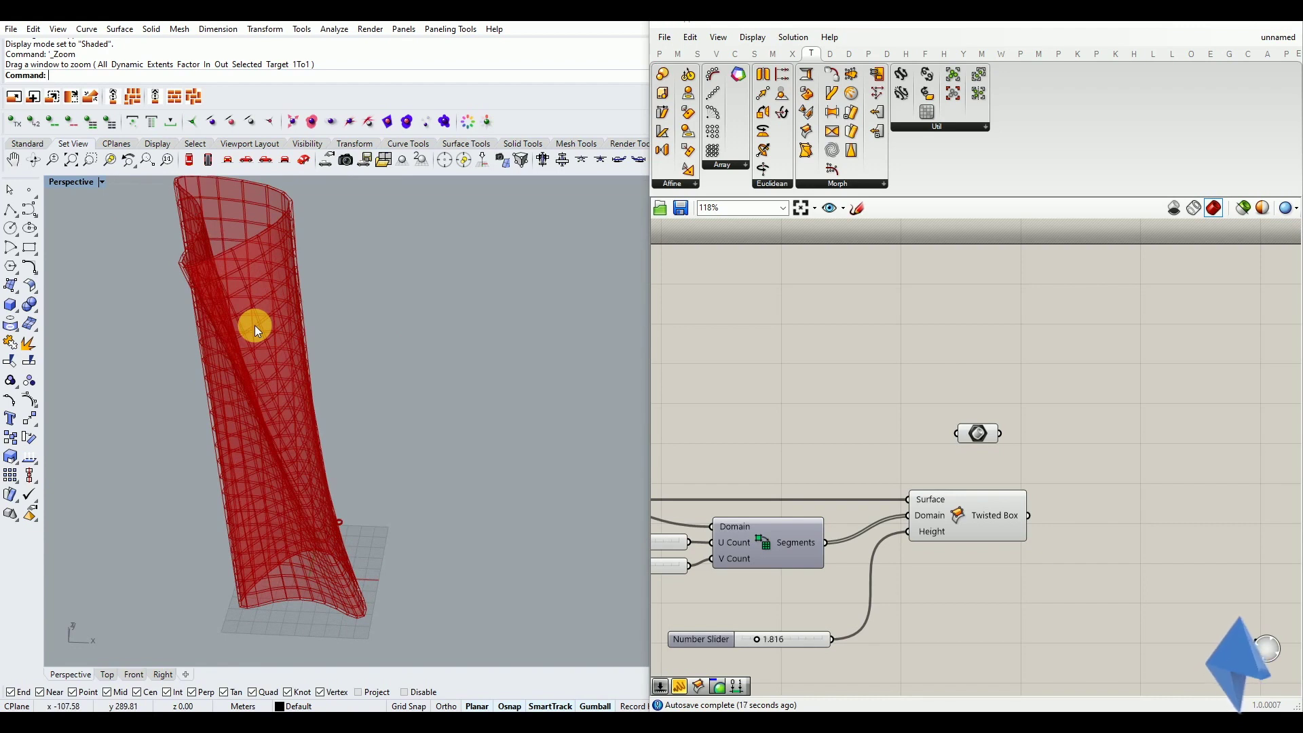
Step: Move the module's geometry parameter over Twisted Box, look at the module beside the tower, and clear the selection
scroll(1023, 417, up, 3)
drag(967, 447, 897, 455)
right_drag(400, 526, 352, 441)
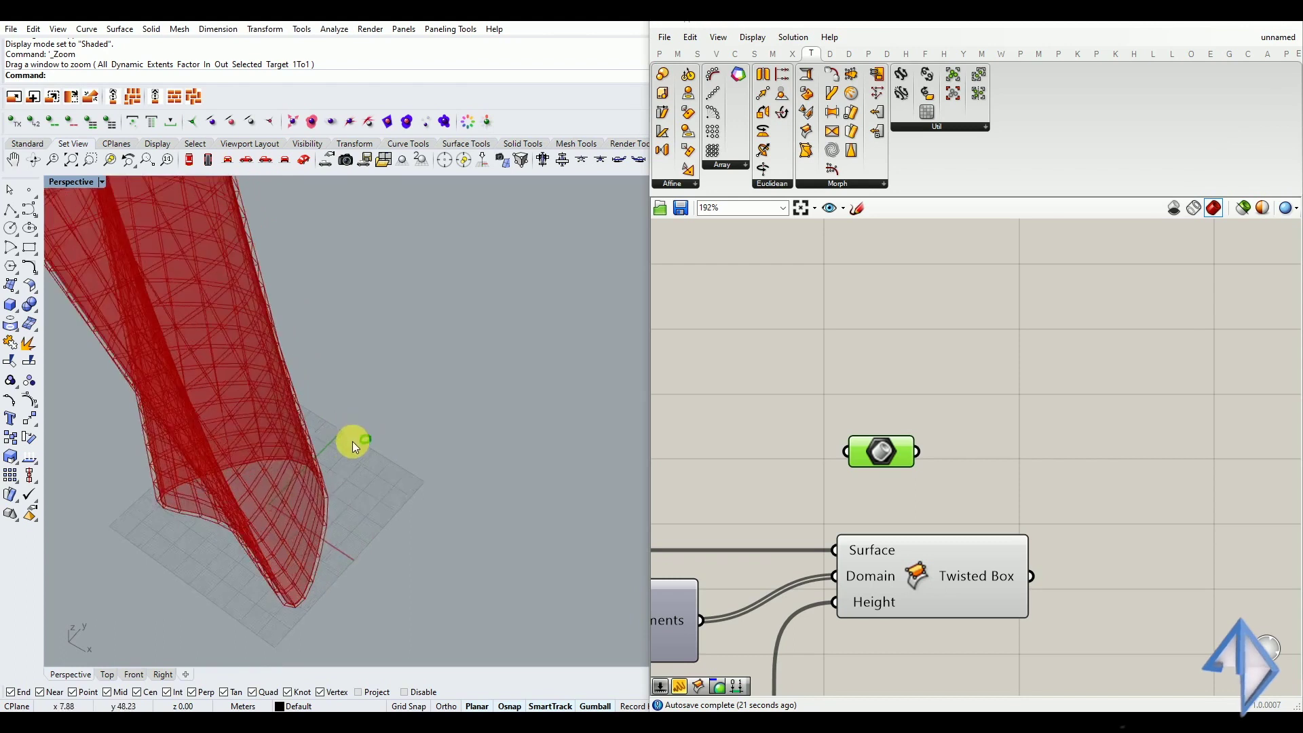
scroll(352, 442, up, 3)
click(935, 409)
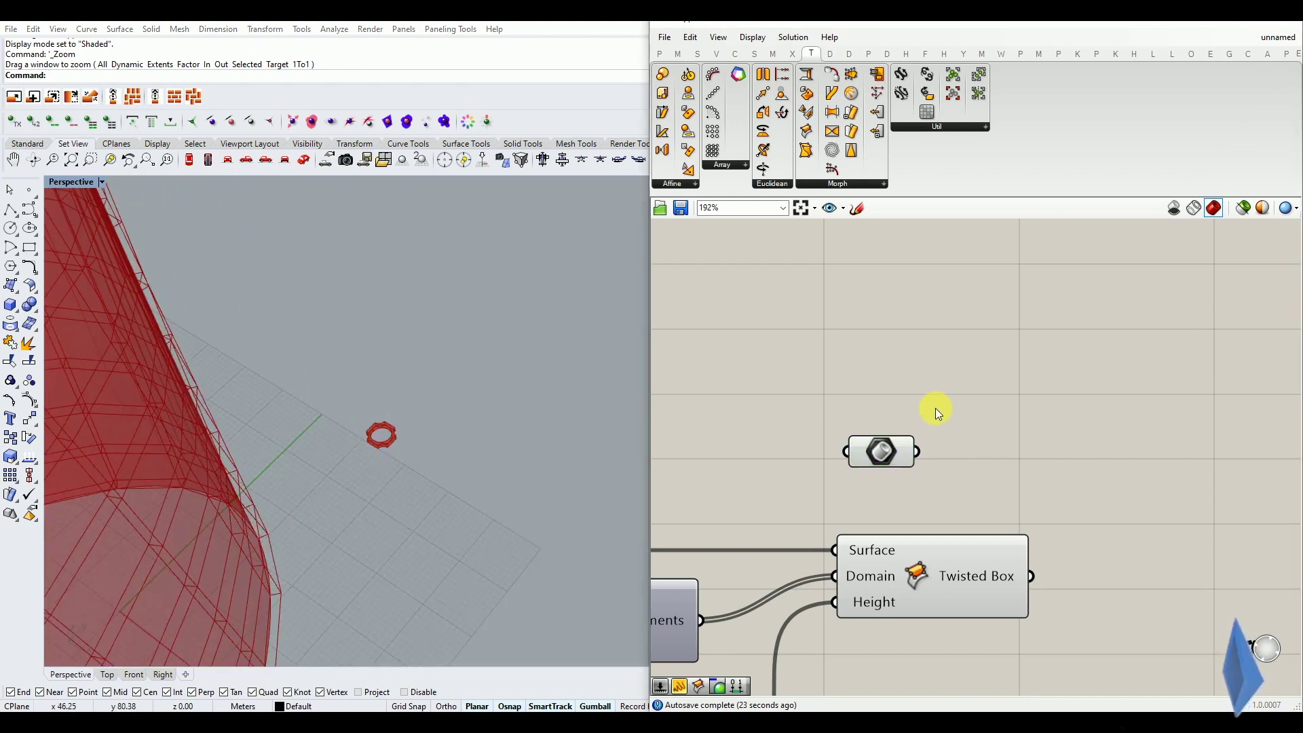
Step: Add a Bounding Box component beside the geometry parameter and connect the parameter to its Content input
double_click(1041, 431)
text(O)
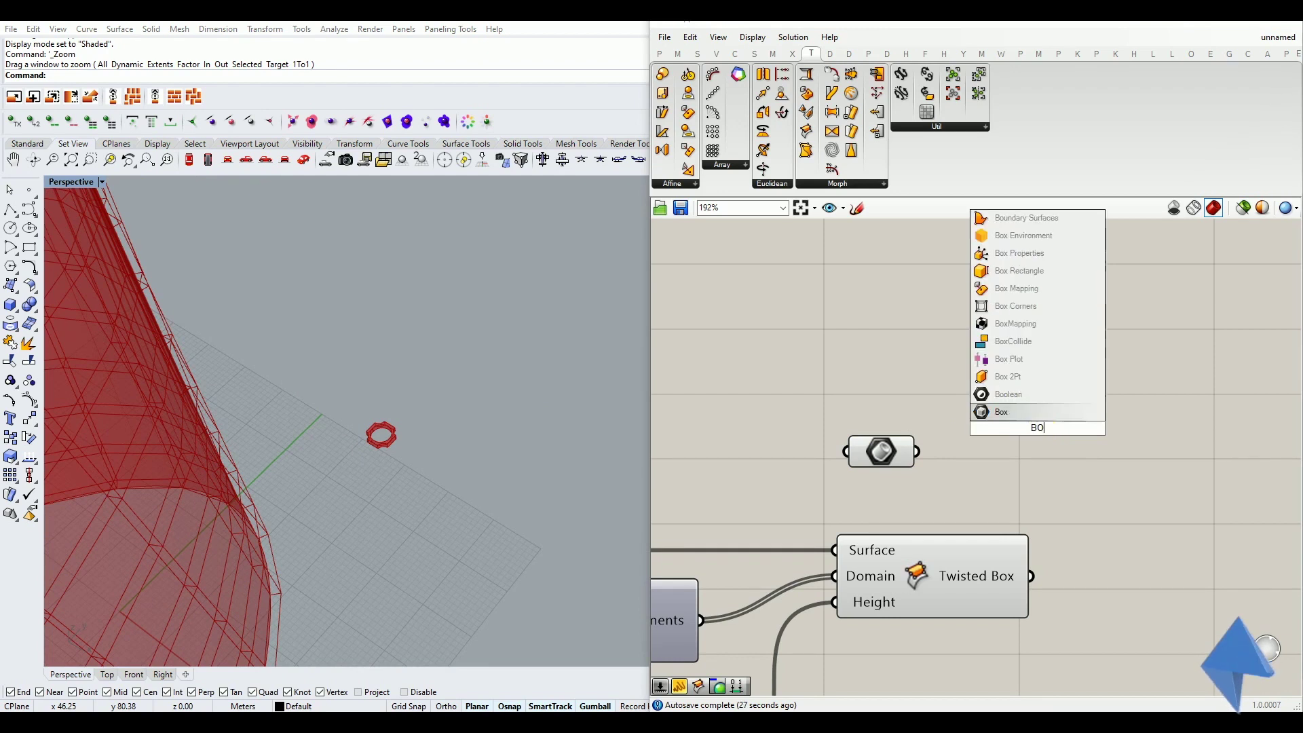
text(UNDI)
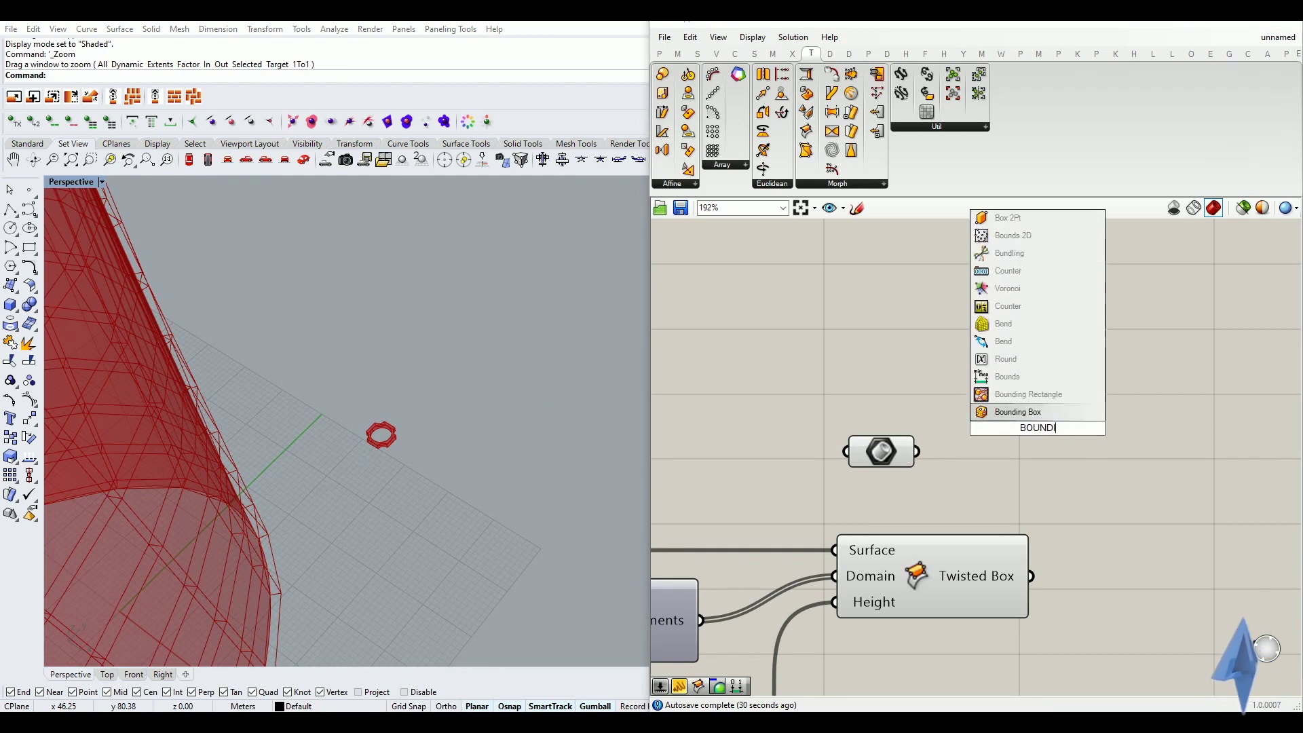
click(1024, 411)
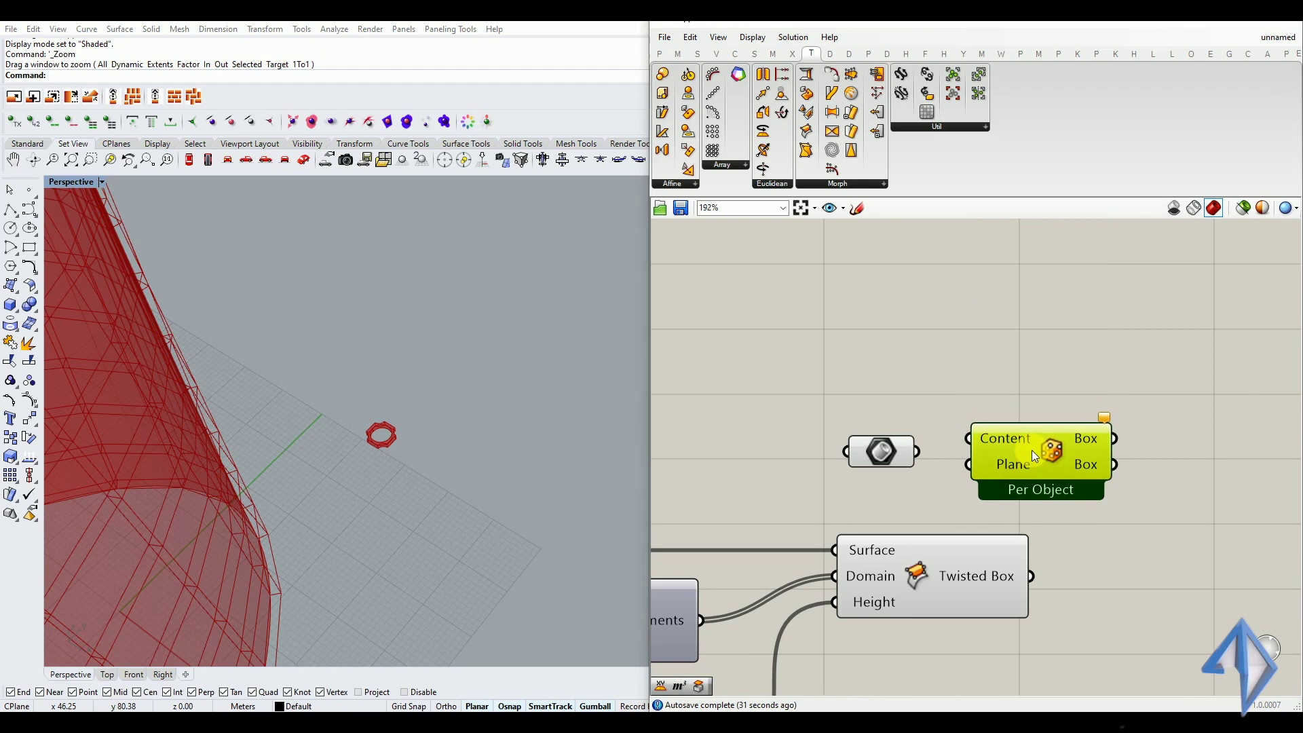
drag(921, 452, 972, 448)
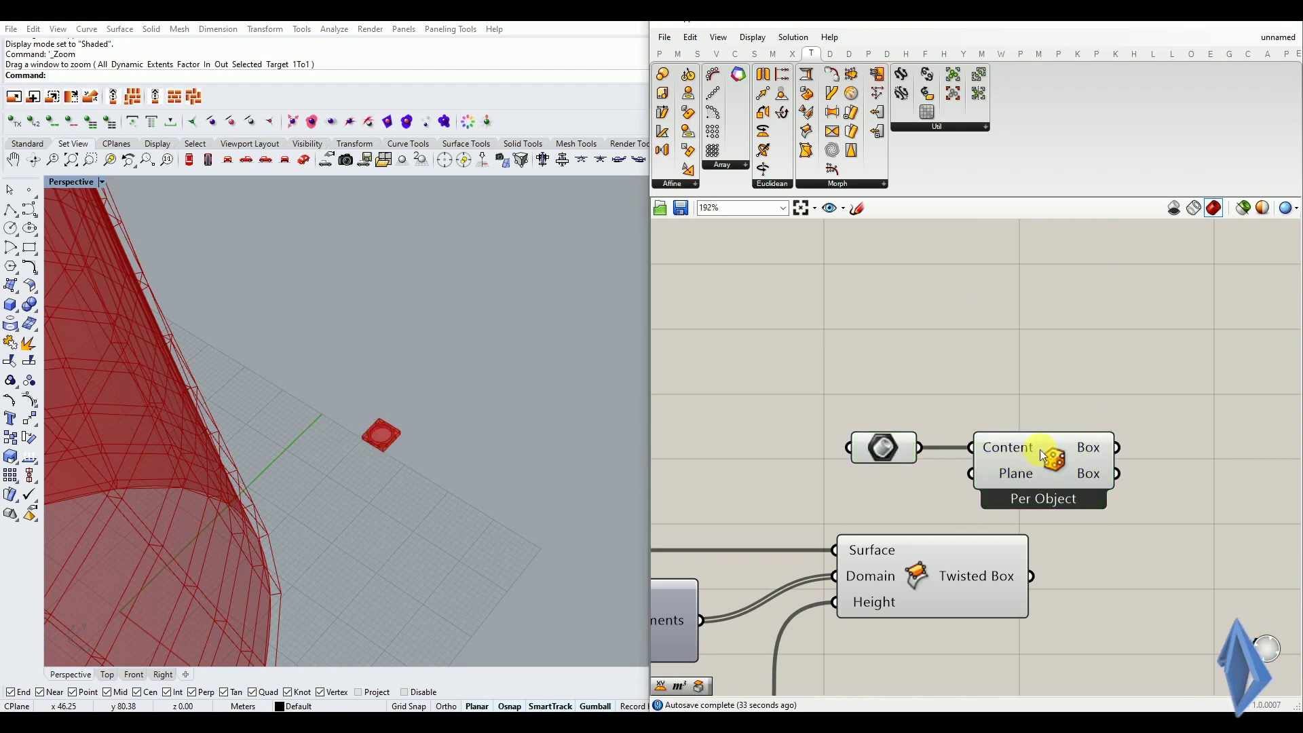
Step: Switch Bounding Box to Union Box and move it and the geometry parameter up, farther from Twisted Box
right_click(1055, 464)
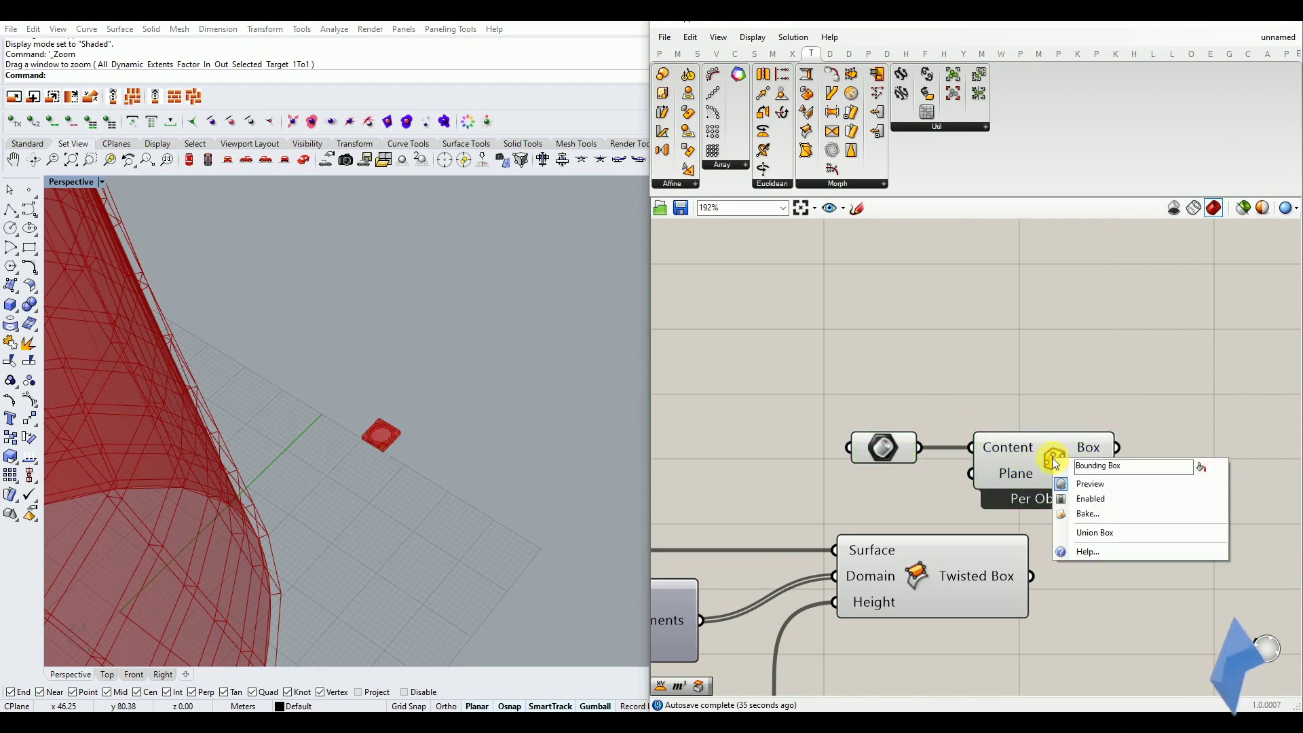
click(1088, 534)
scroll(381, 440, up, 5)
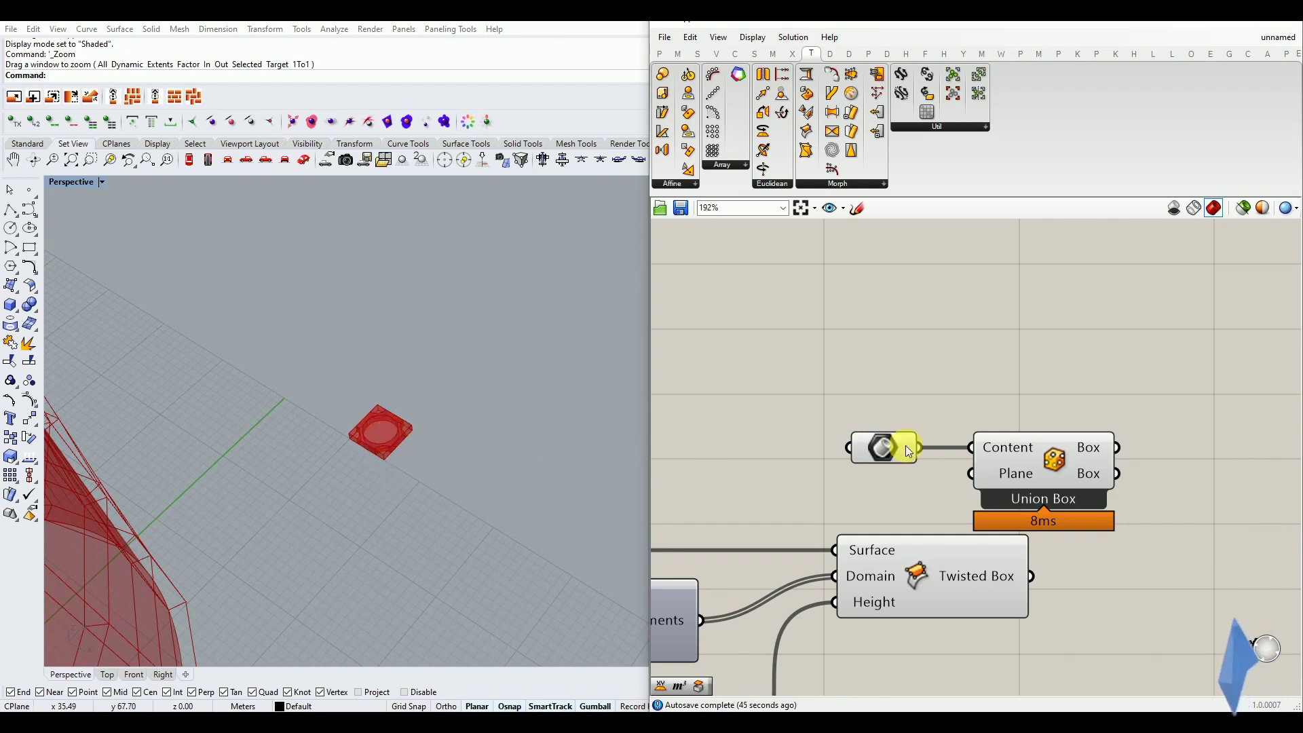
drag(1041, 451, 1071, 422)
drag(887, 448, 883, 430)
click(791, 404)
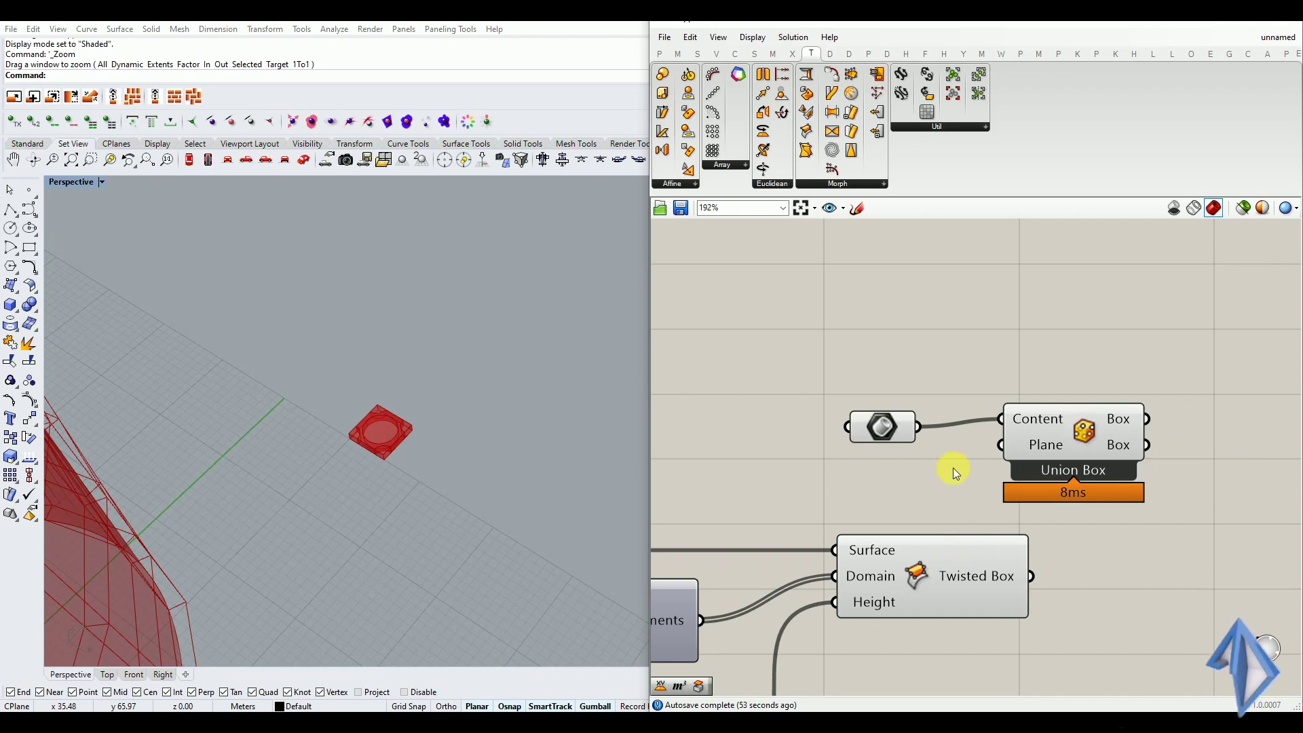
Step: Examine the bounding box around the module up close and in relation to the boxes on the tower
drag(422, 392, 343, 459)
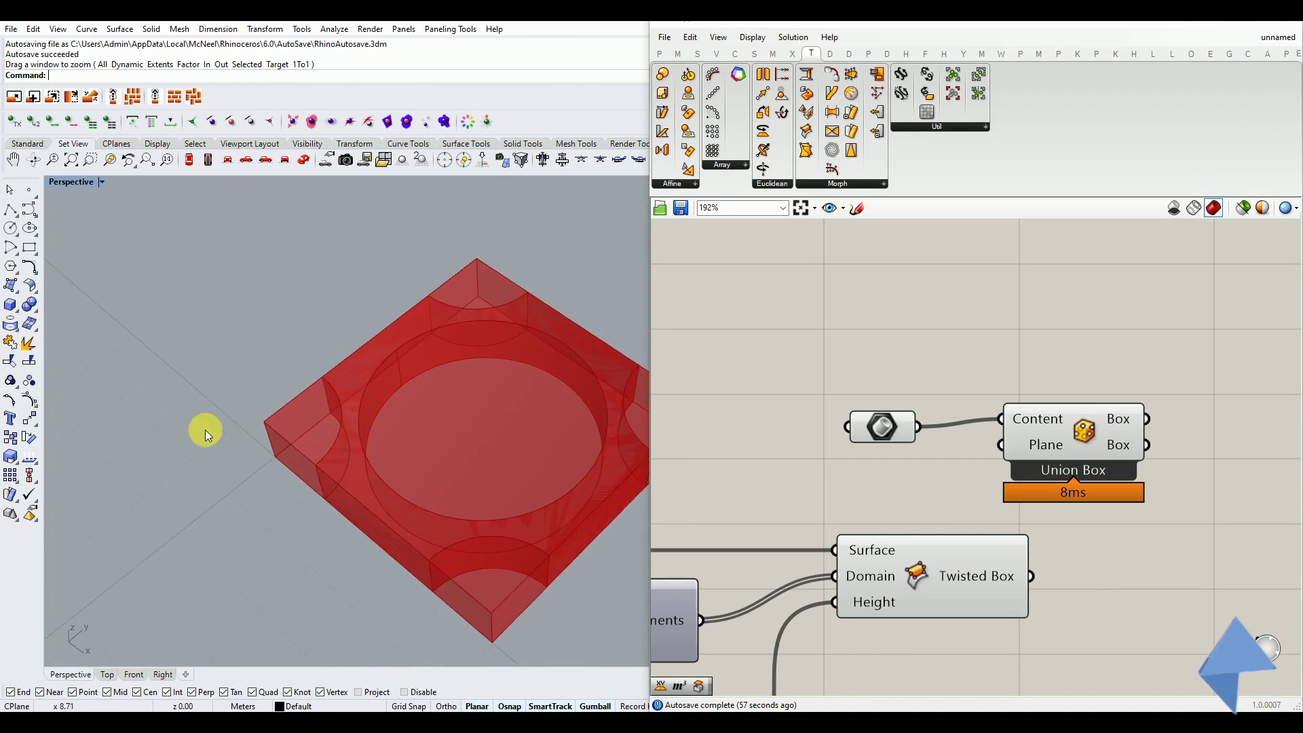
scroll(205, 430, down, 6)
scroll(377, 434, up, 4)
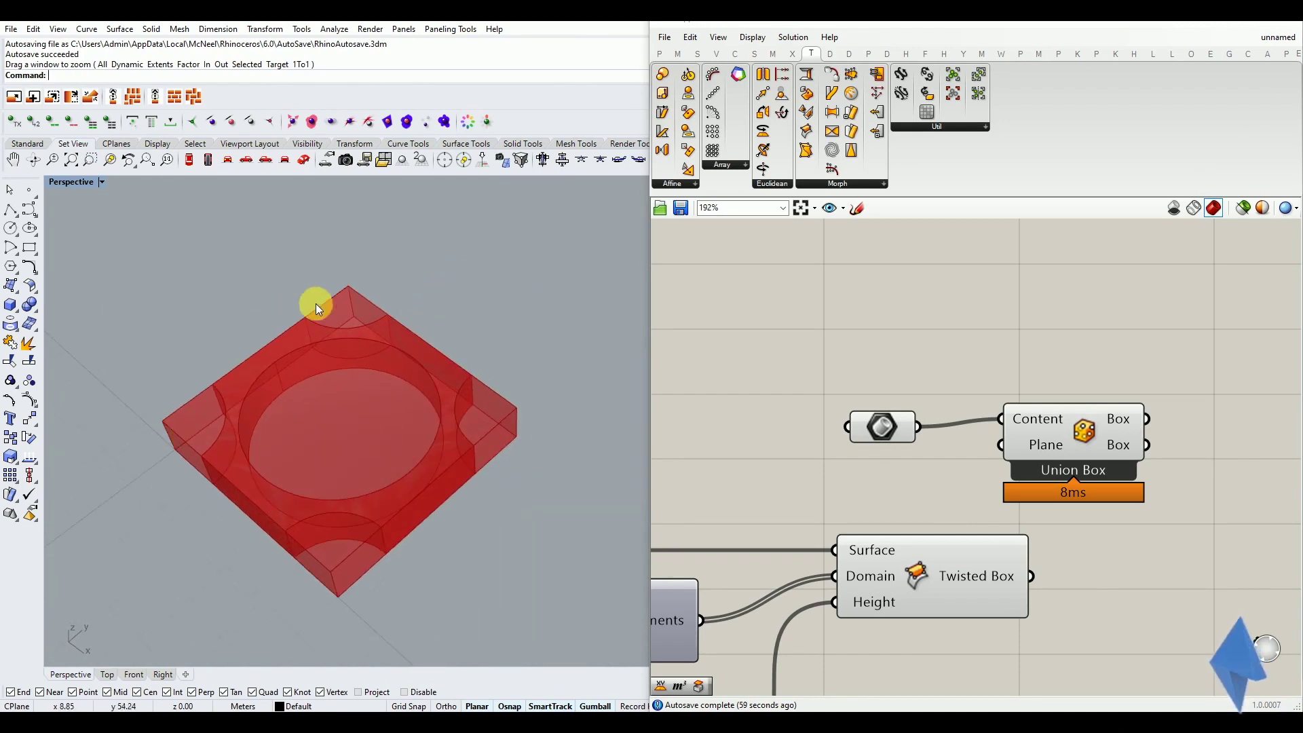
scroll(444, 447, down, 10)
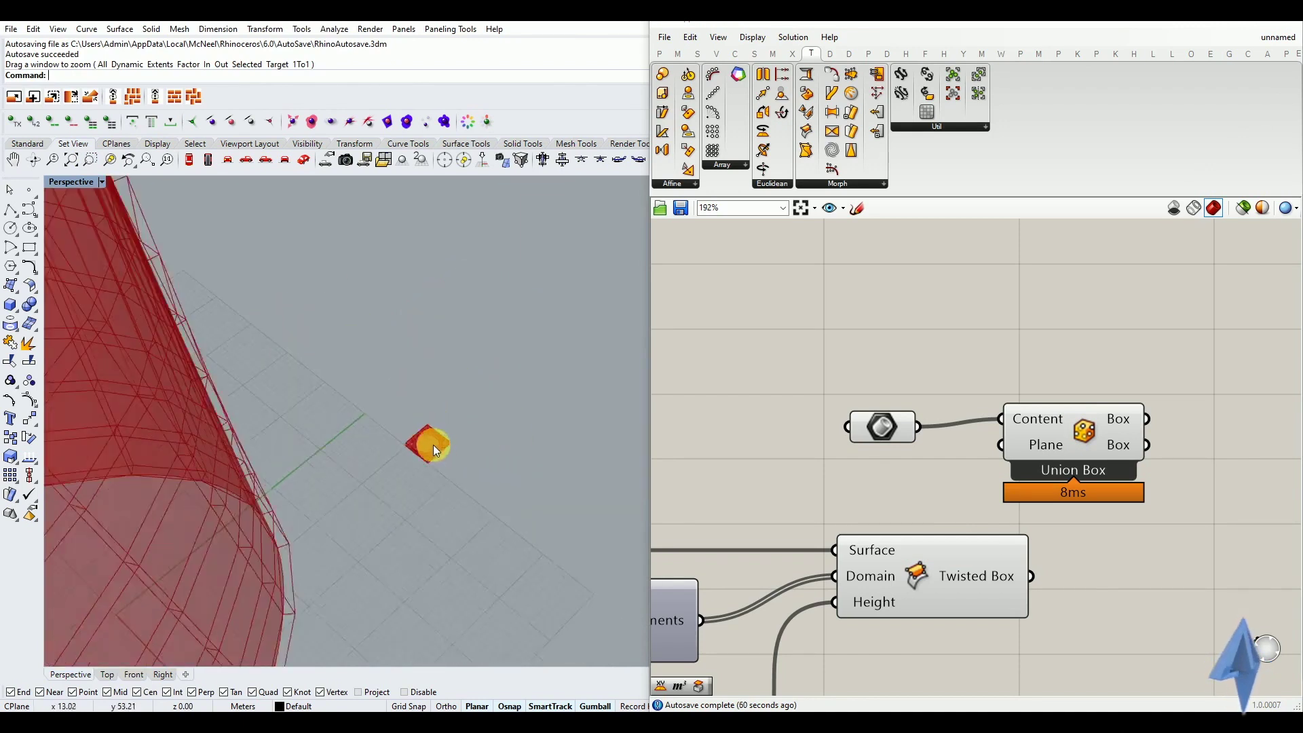
scroll(201, 527, up, 3)
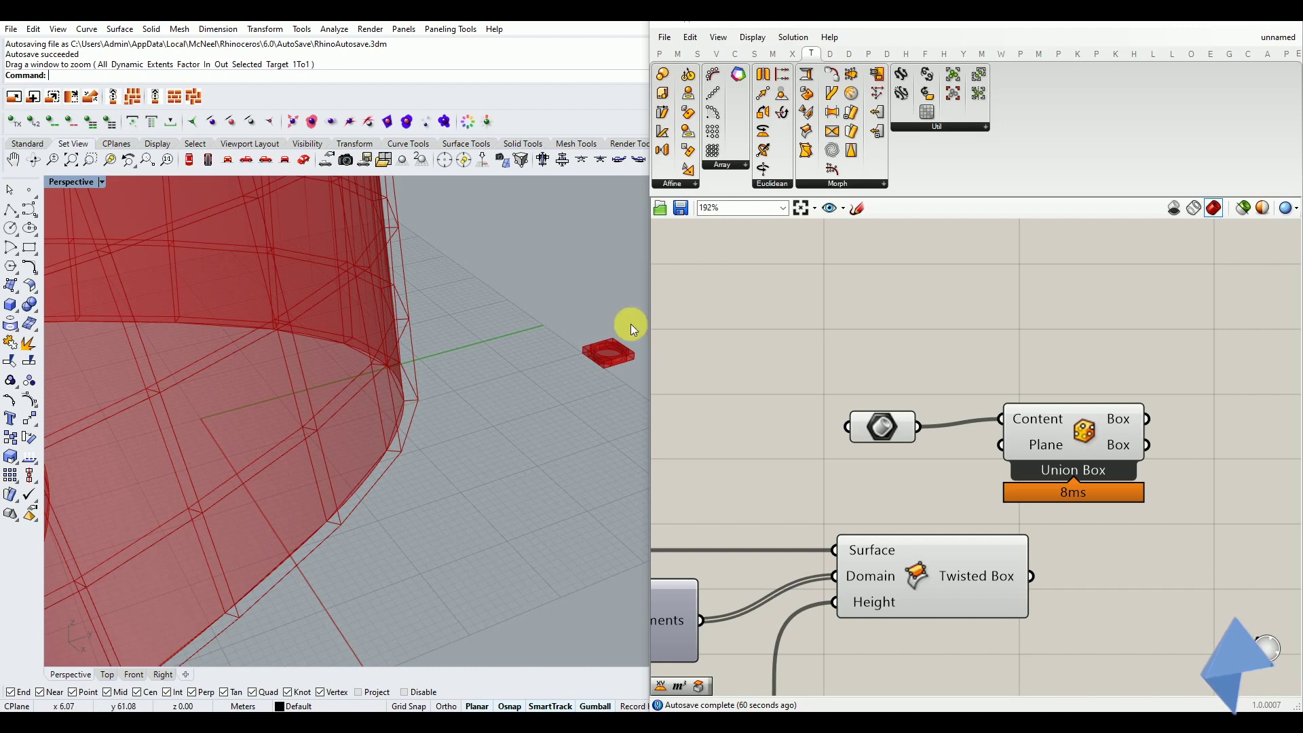
scroll(334, 363, down, 3)
scroll(465, 353, up, 8)
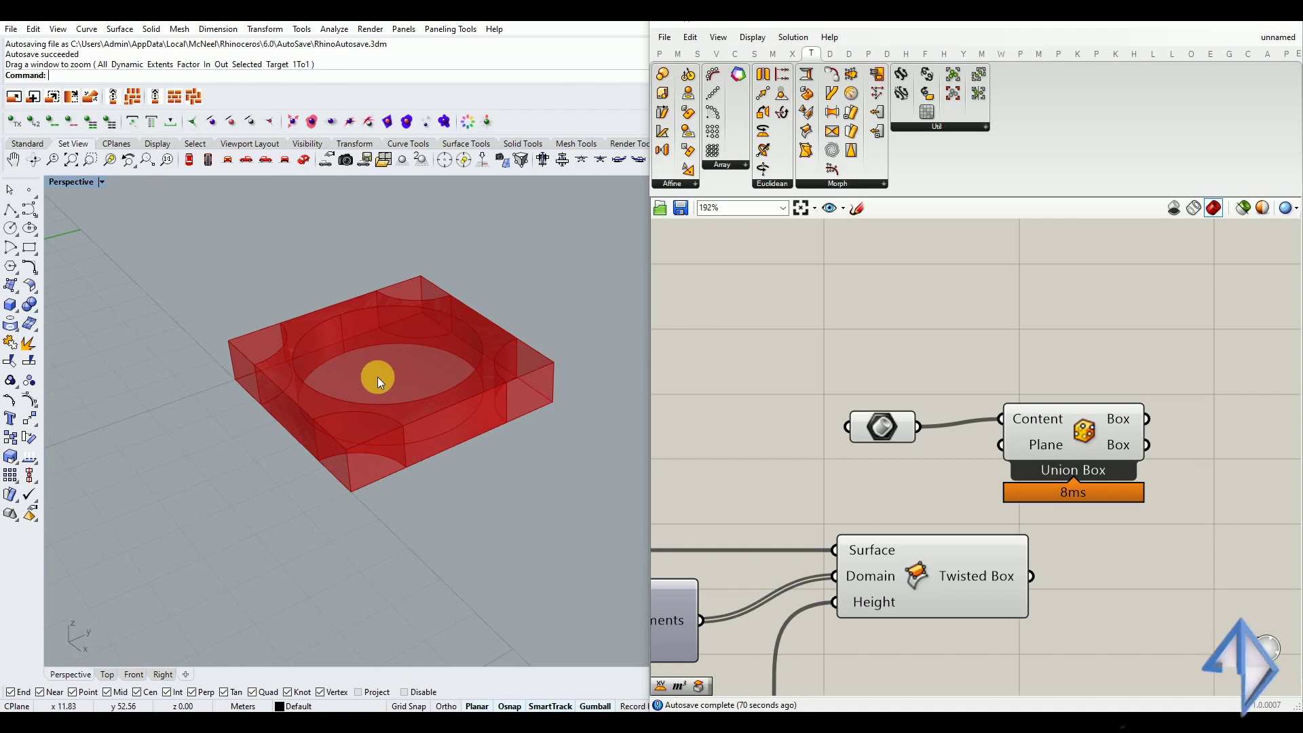
scroll(377, 377, down, 8)
scroll(308, 410, up, 3)
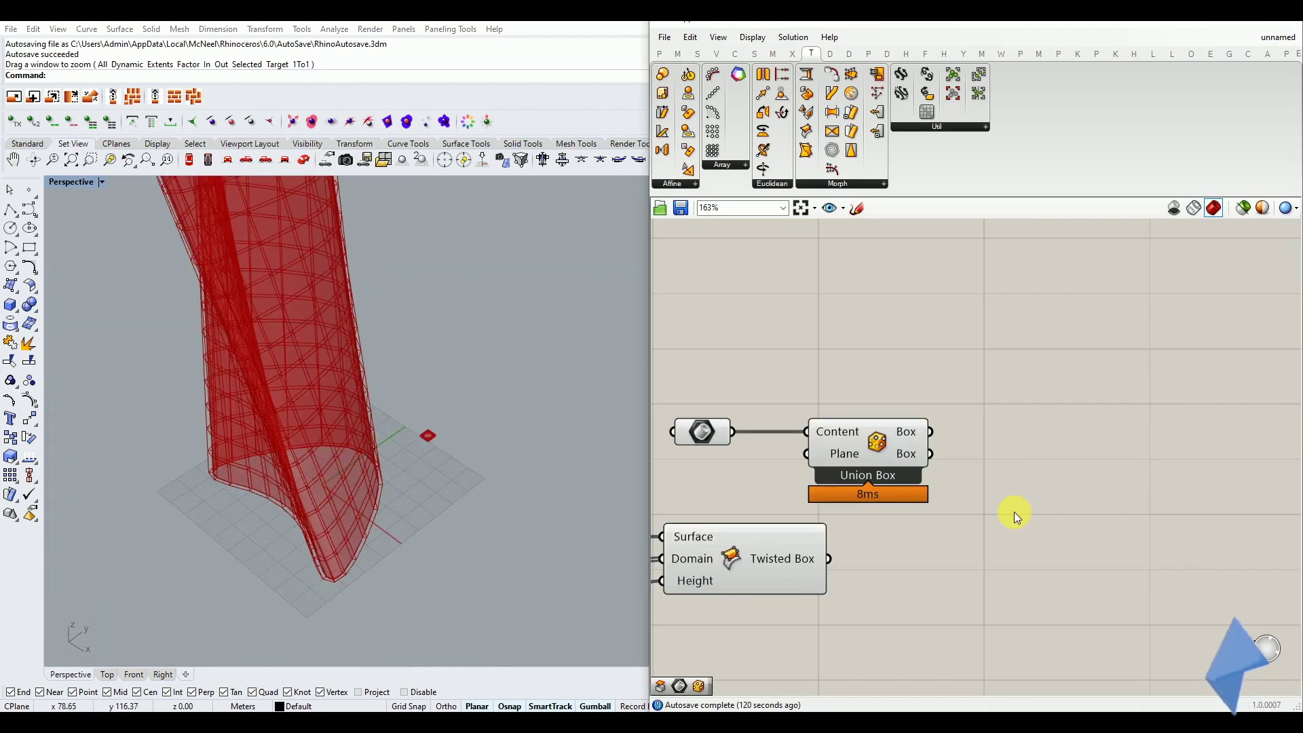
Step: Add a Box Morph component and place it beyond the Bounding Box and Twisted Box components
double_click(1043, 568)
text(BO)
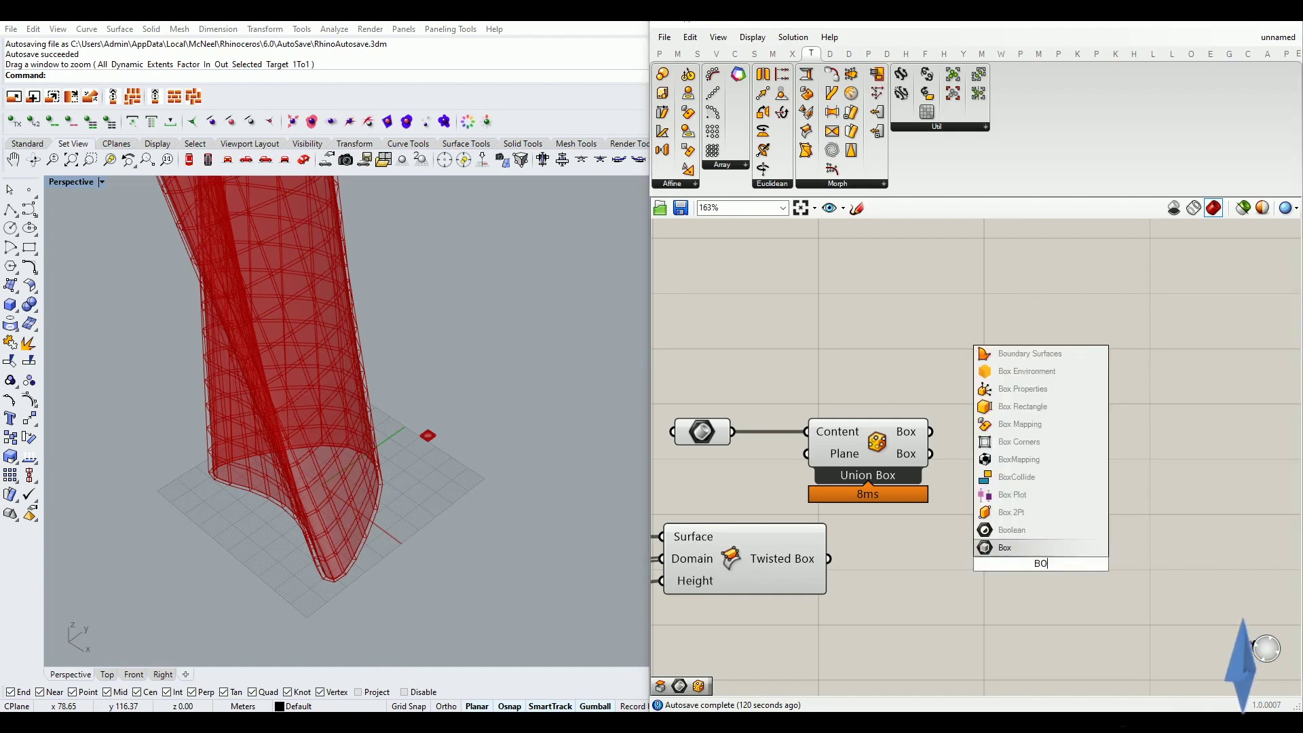
text(X MOR)
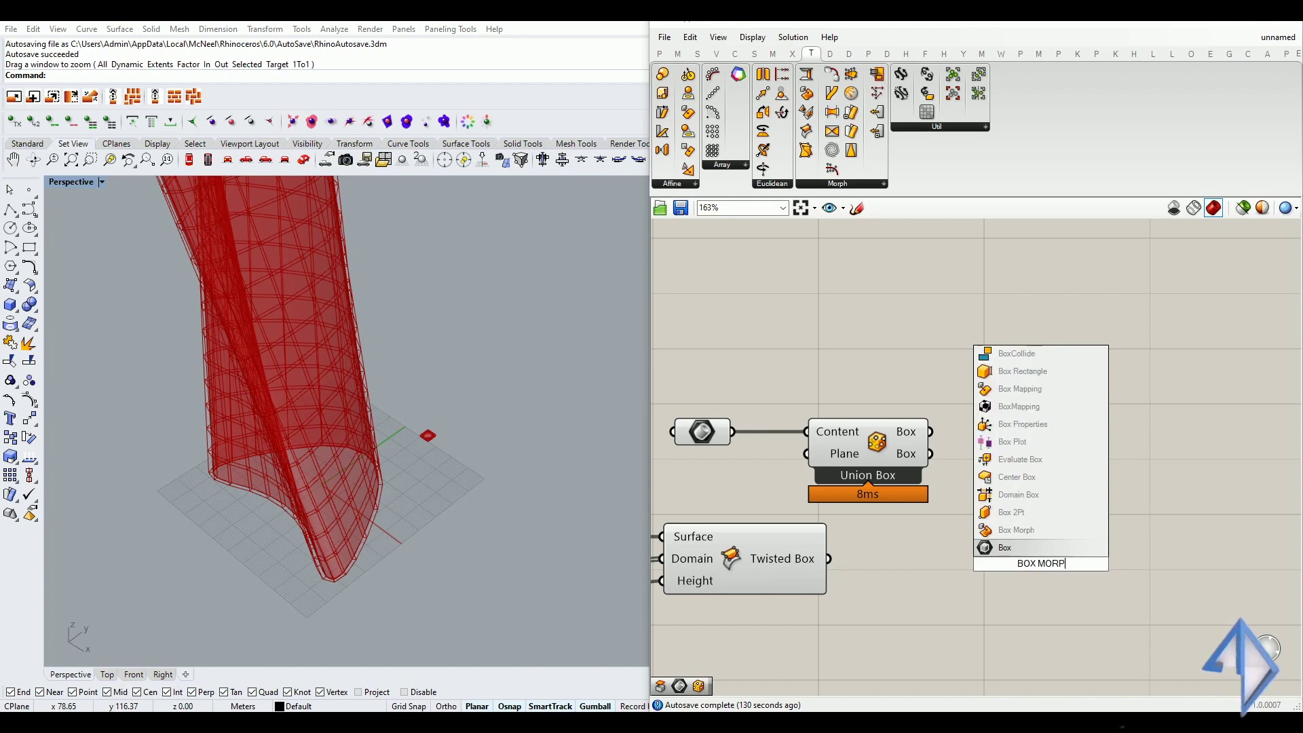
click(1034, 531)
drag(1037, 570, 1061, 557)
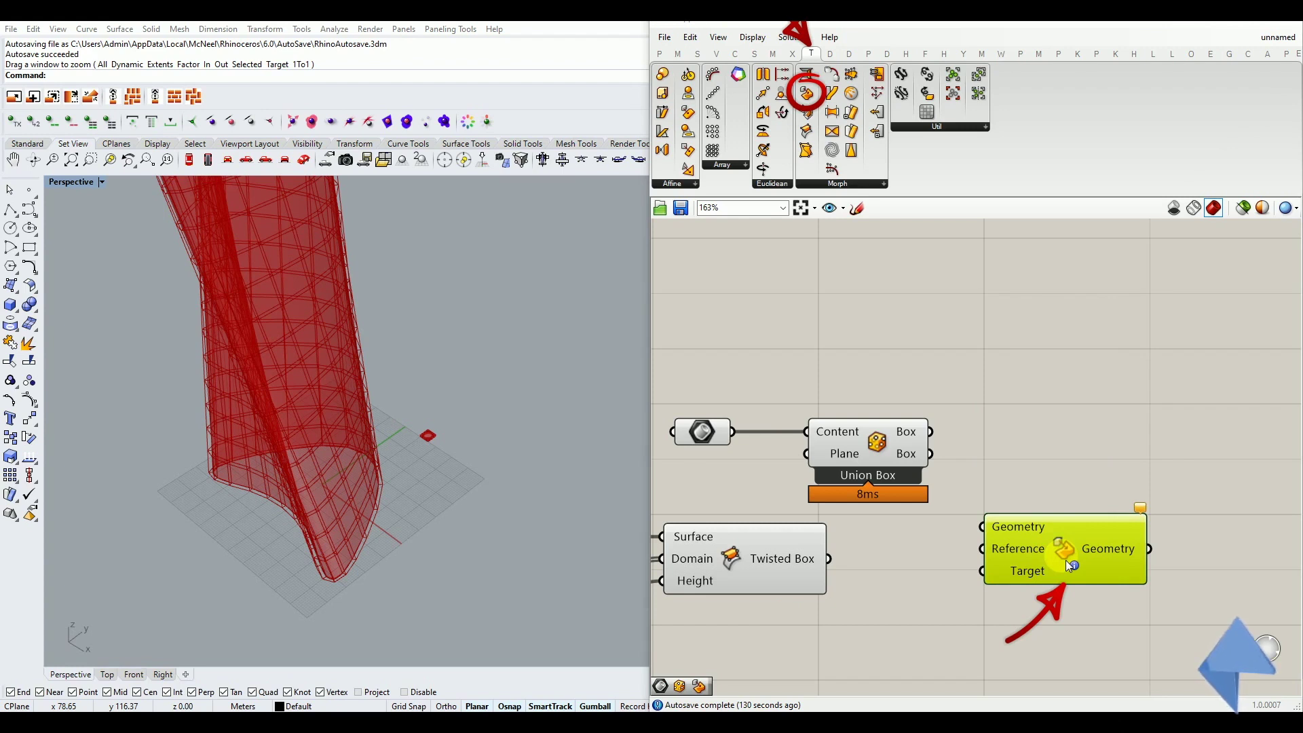
click(1057, 469)
drag(1043, 529, 1109, 521)
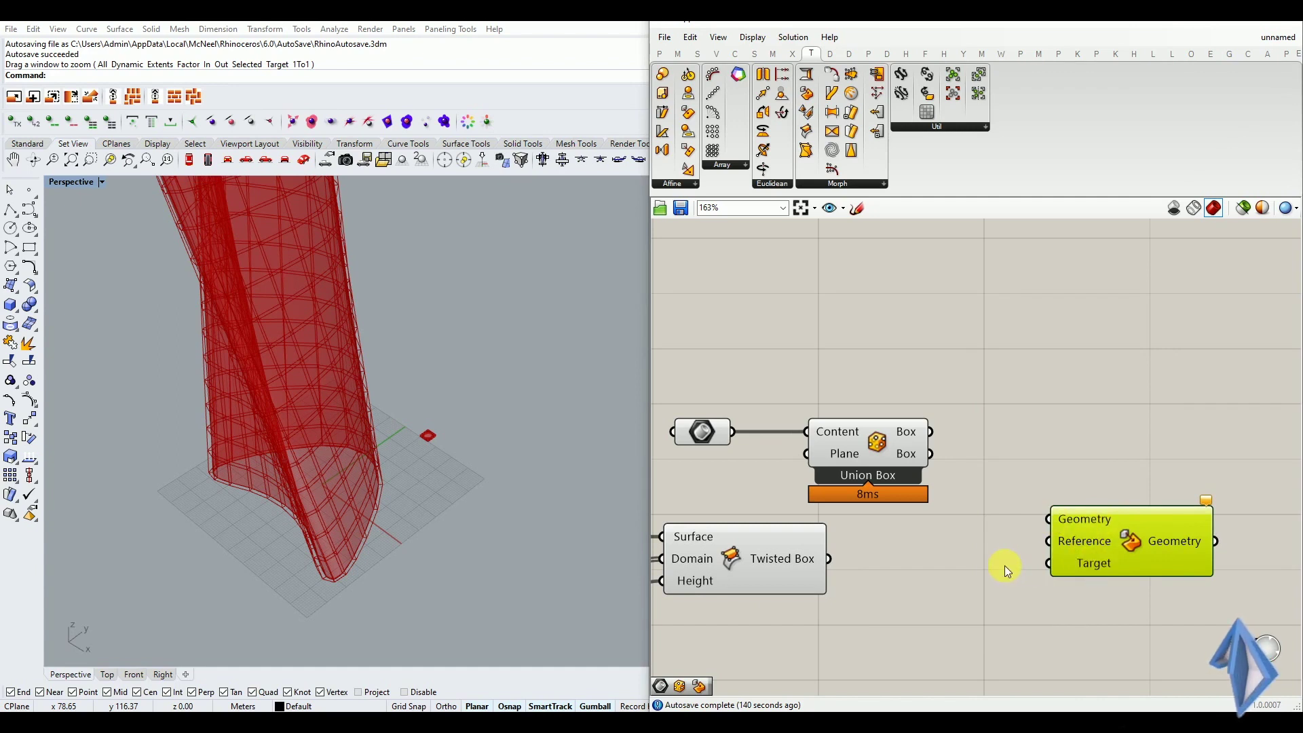
Step: Connect the module's geometry parameter to Box Morph's Geometry input and shift Bounding Box up and away from the parameter
scroll(419, 428, up, 10)
scroll(406, 445, down, 2)
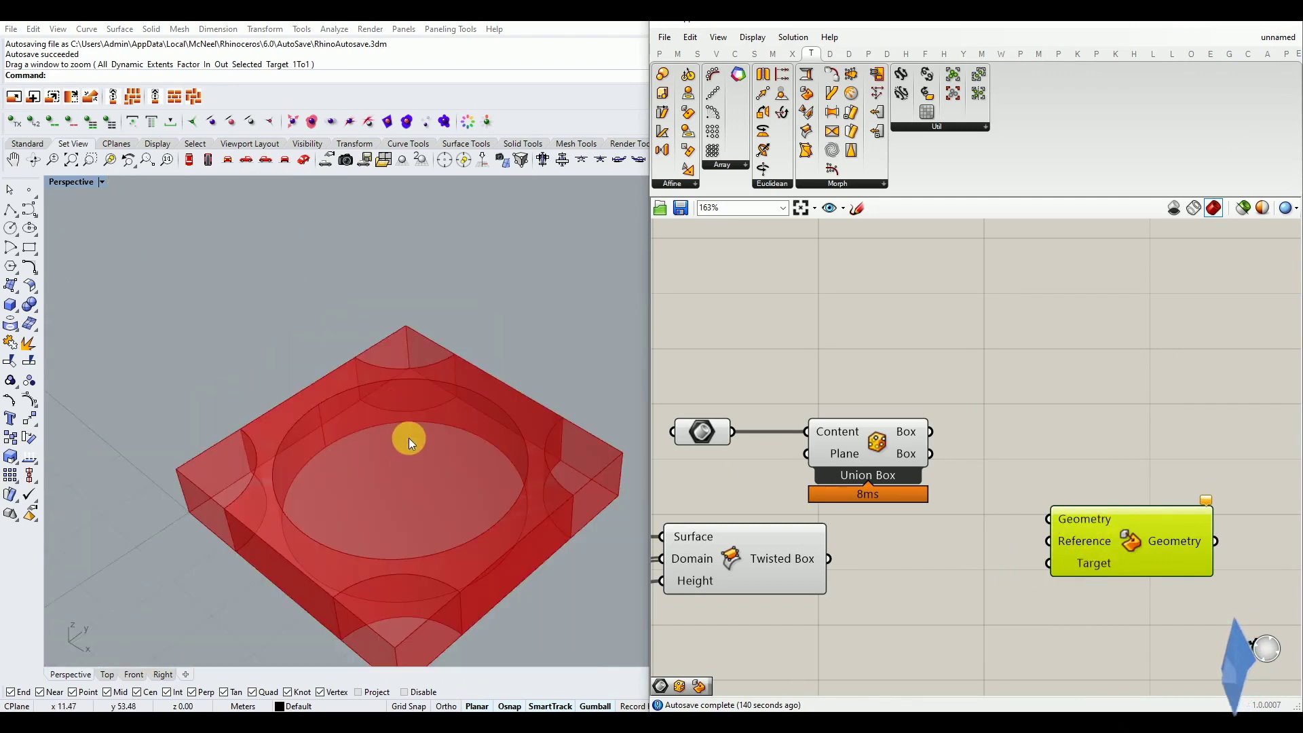
scroll(471, 506, down, 5)
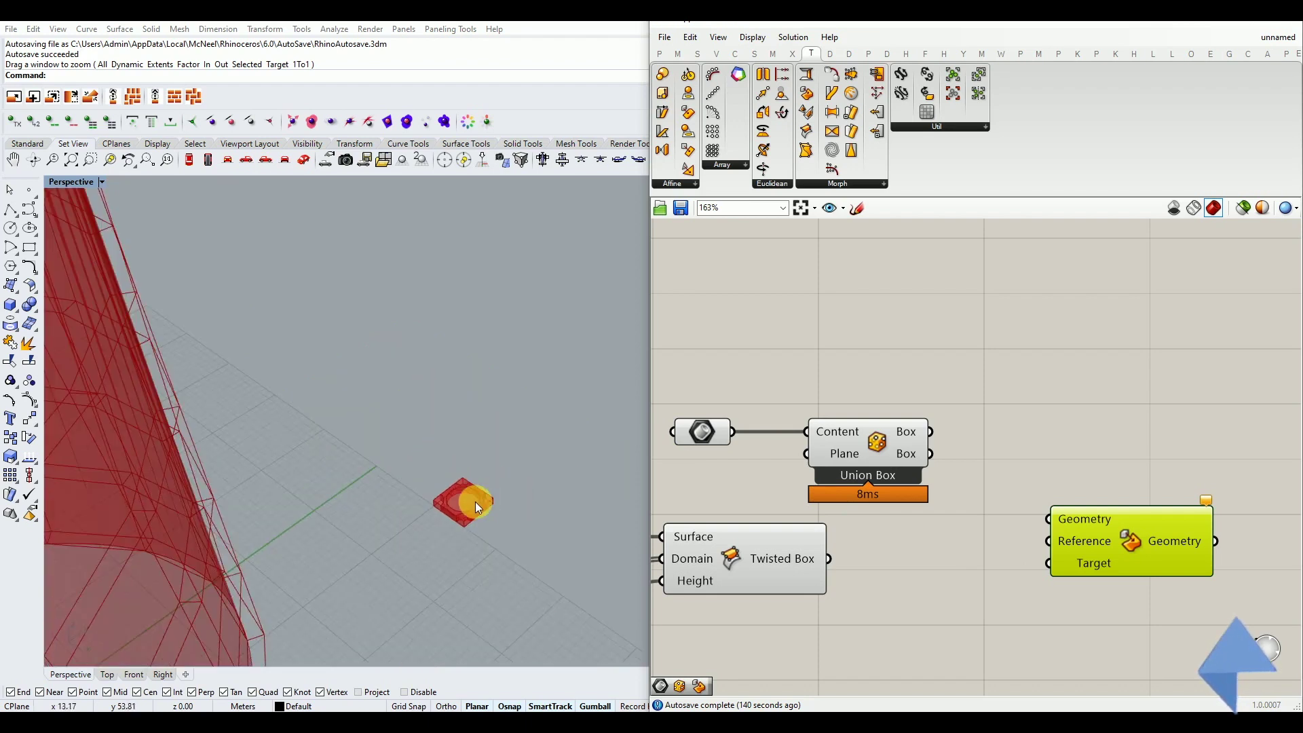
click(699, 432)
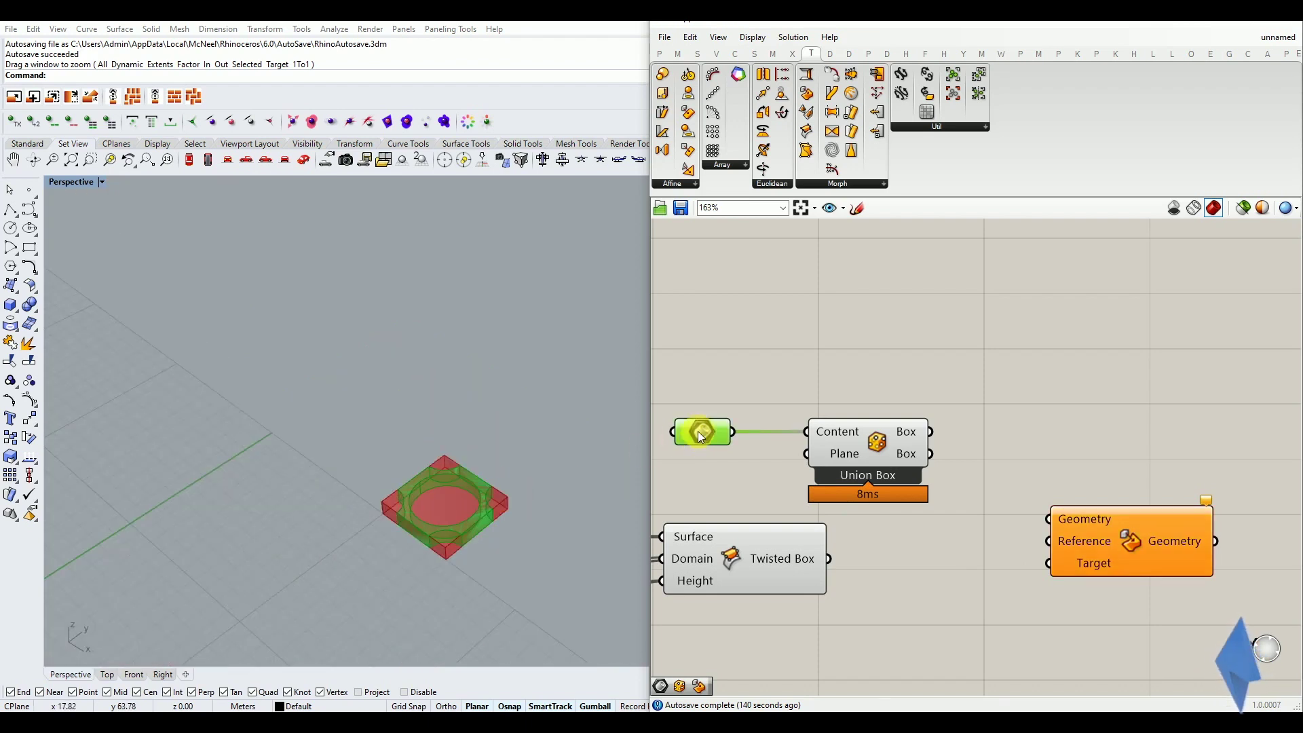
drag(735, 432, 1048, 519)
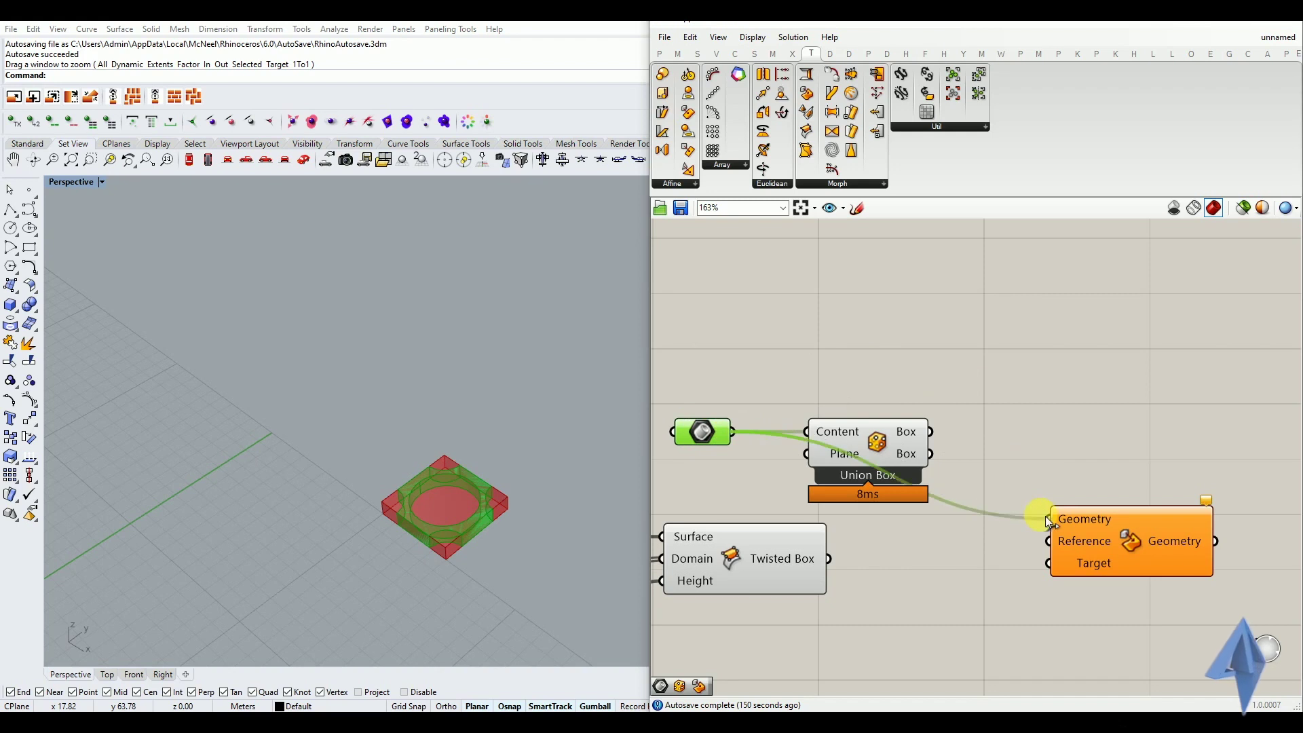
drag(914, 461, 951, 439)
click(988, 490)
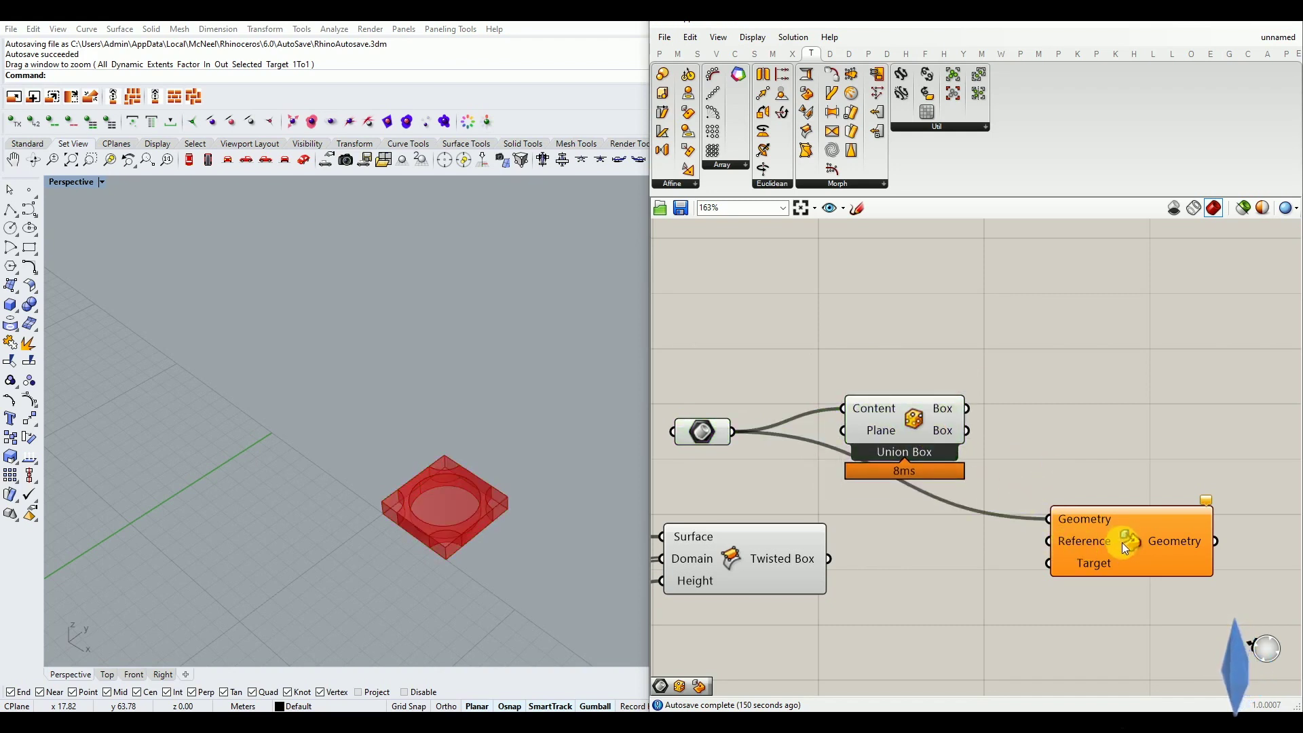
Step: Connect the Bounding Box component's first Box output to Box Morph's Reference input
scroll(388, 476, down, 3)
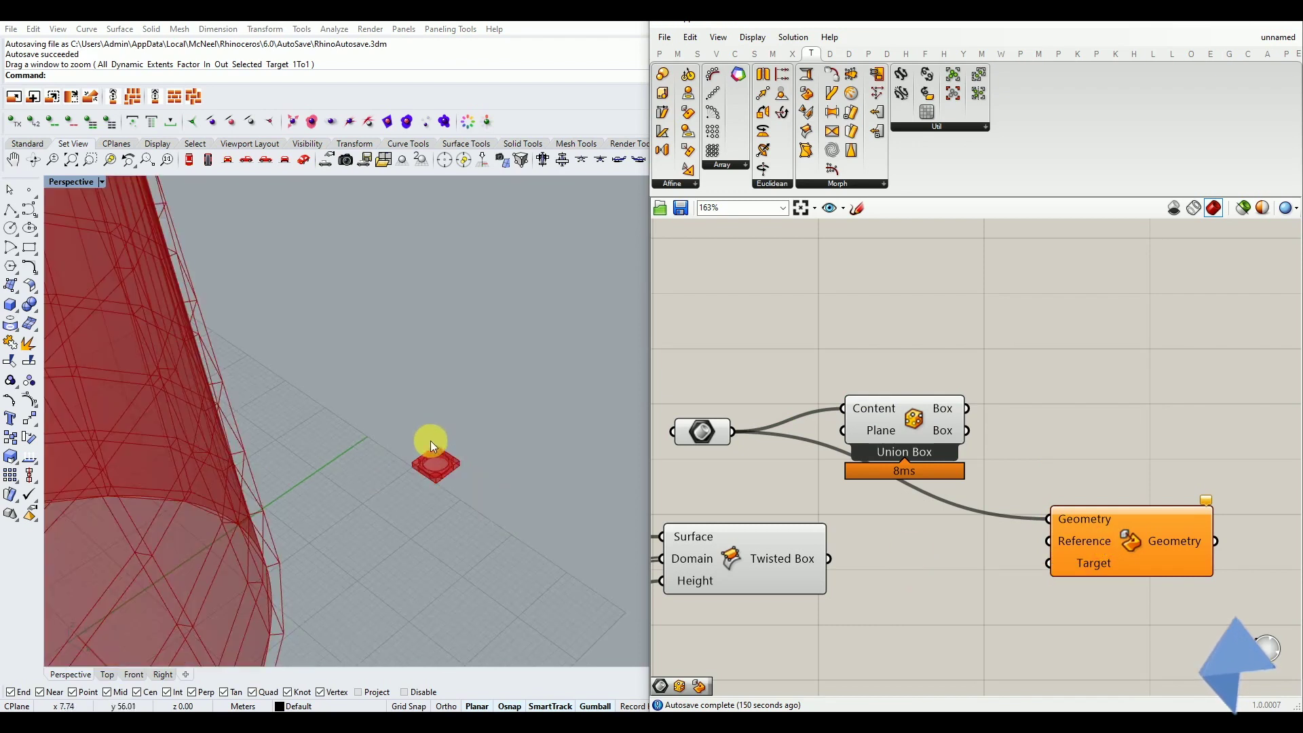
scroll(450, 458, up, 5)
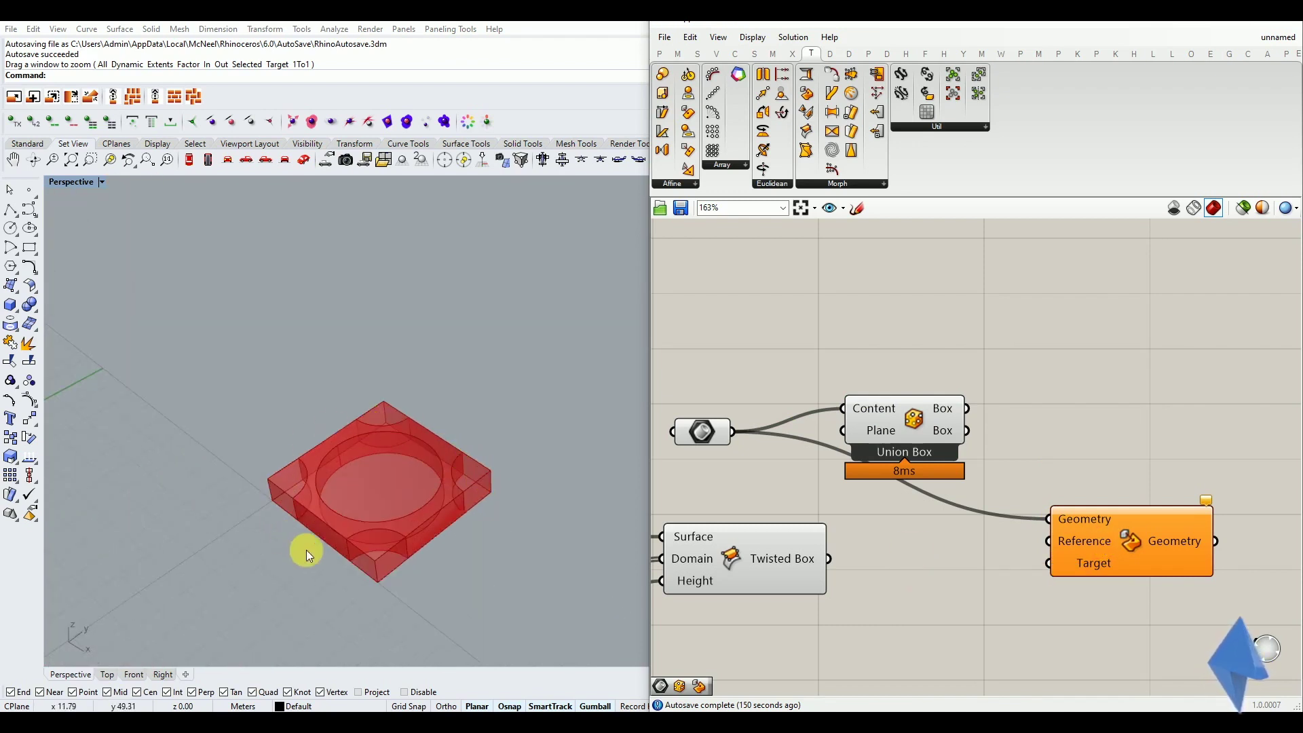
click(890, 432)
drag(968, 408, 1032, 536)
click(1035, 467)
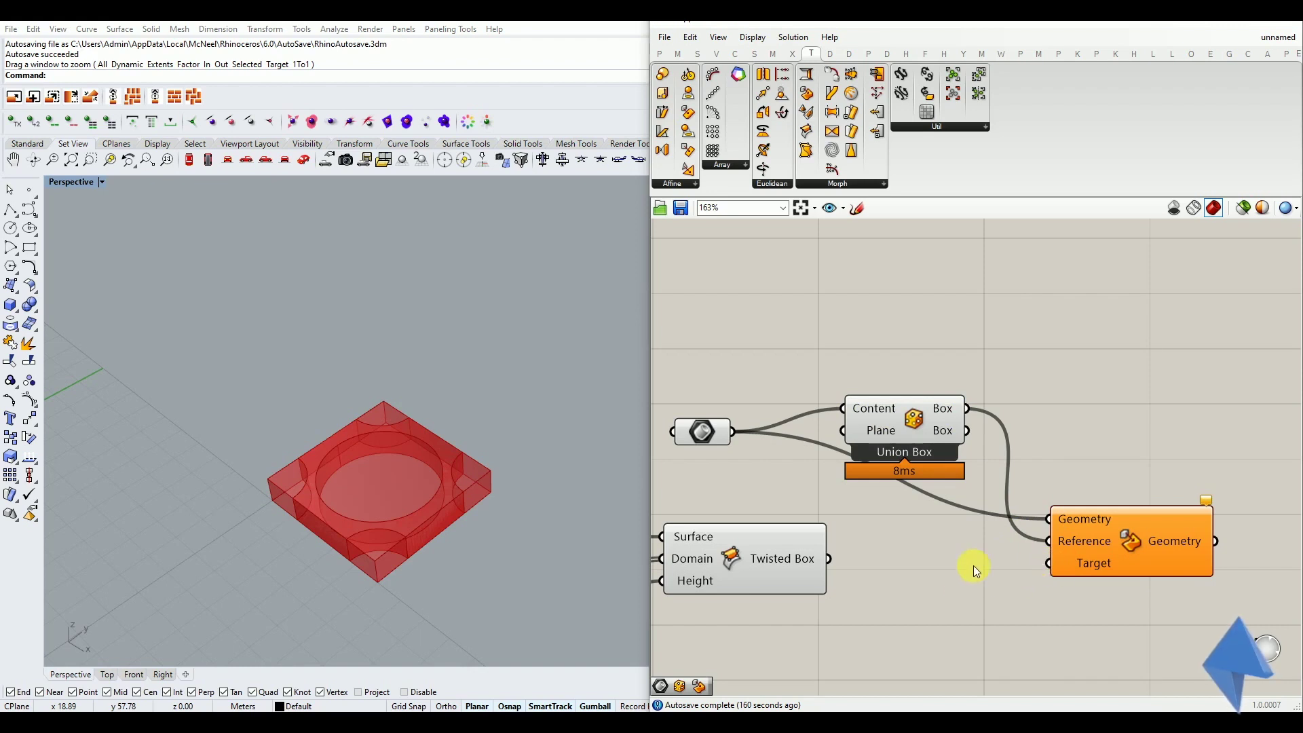
Step: Check the twisted boxes highlighted on the tower and connect the Twisted Box output to Box Morph's Target input
scroll(939, 574, down, 3)
scroll(830, 539, up, 3)
click(829, 541)
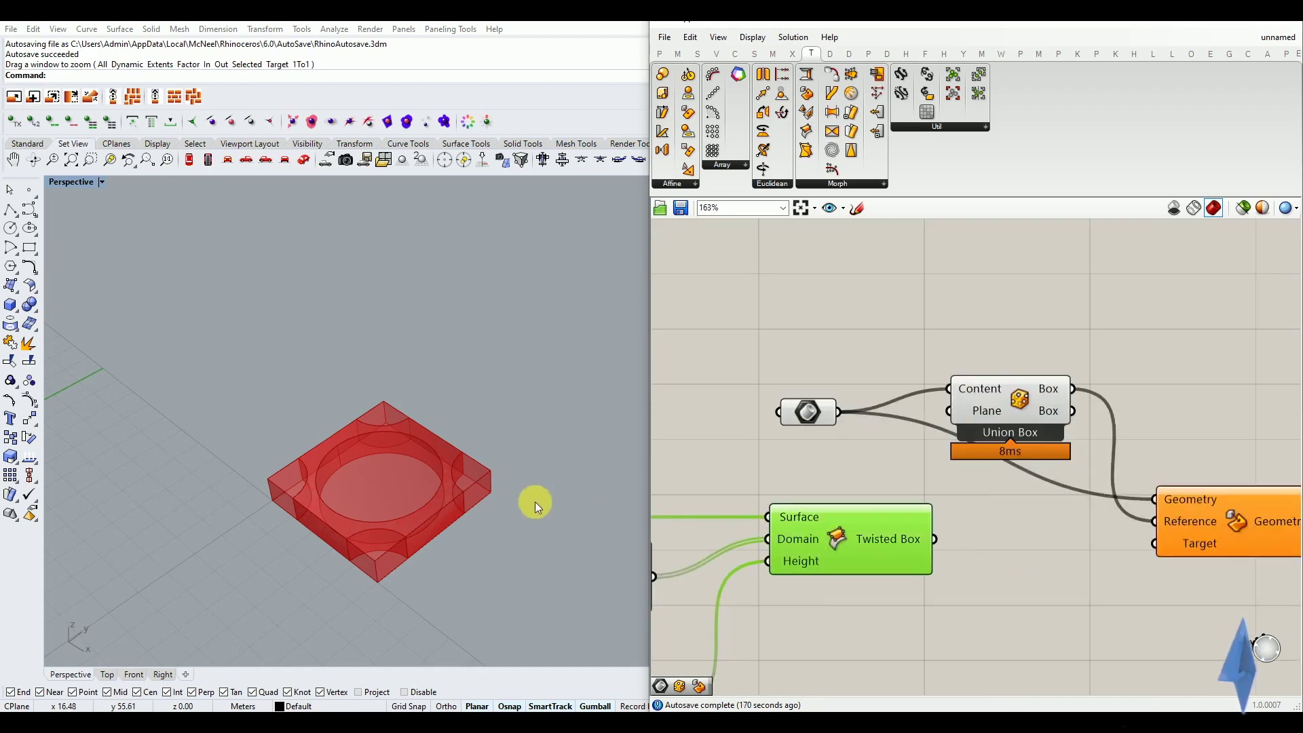
scroll(539, 485, down, 2)
scroll(530, 480, down, 3)
scroll(414, 517, up, 1)
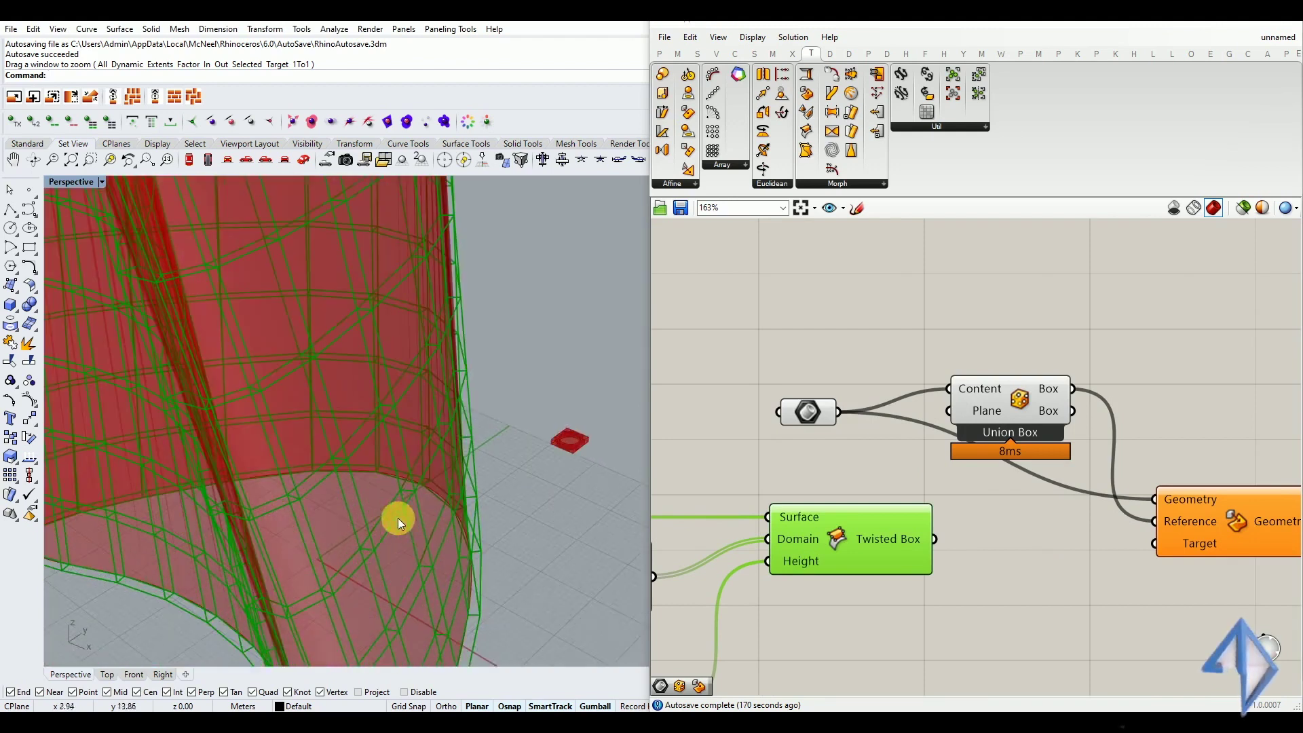
scroll(414, 547, down, 2)
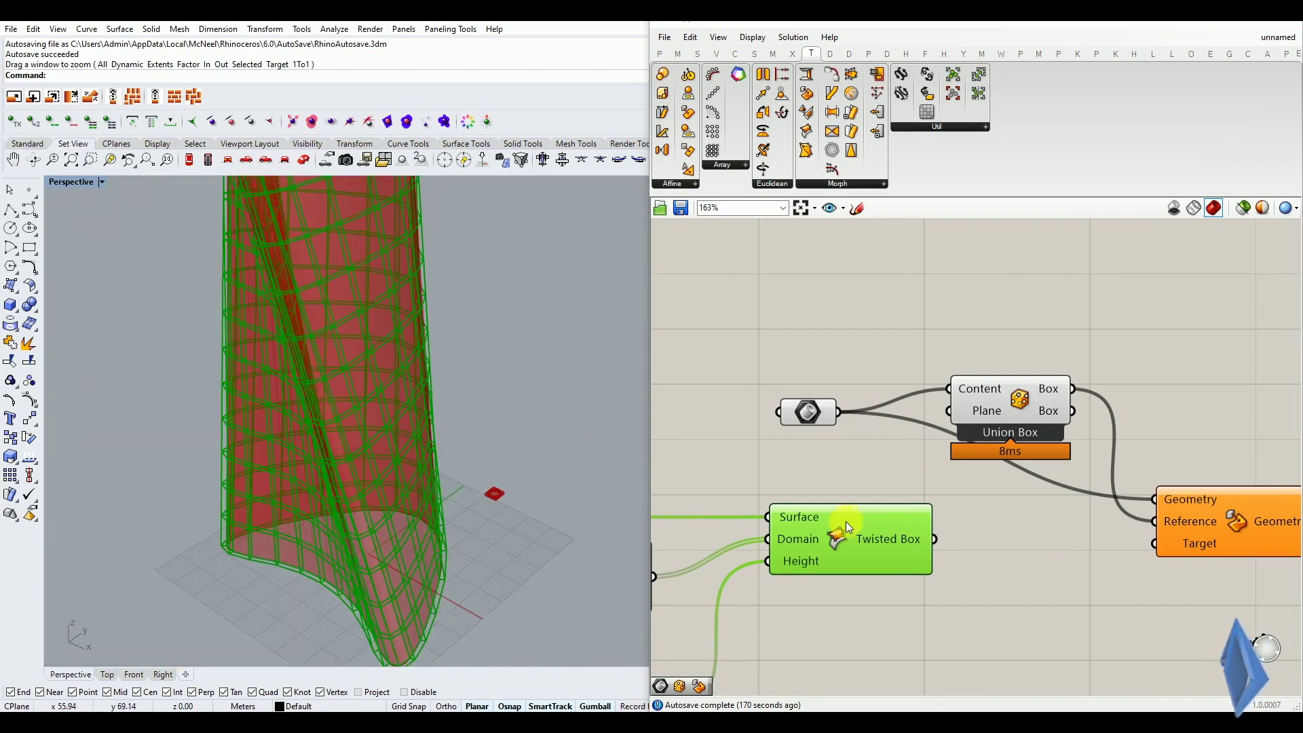
drag(936, 538, 1147, 544)
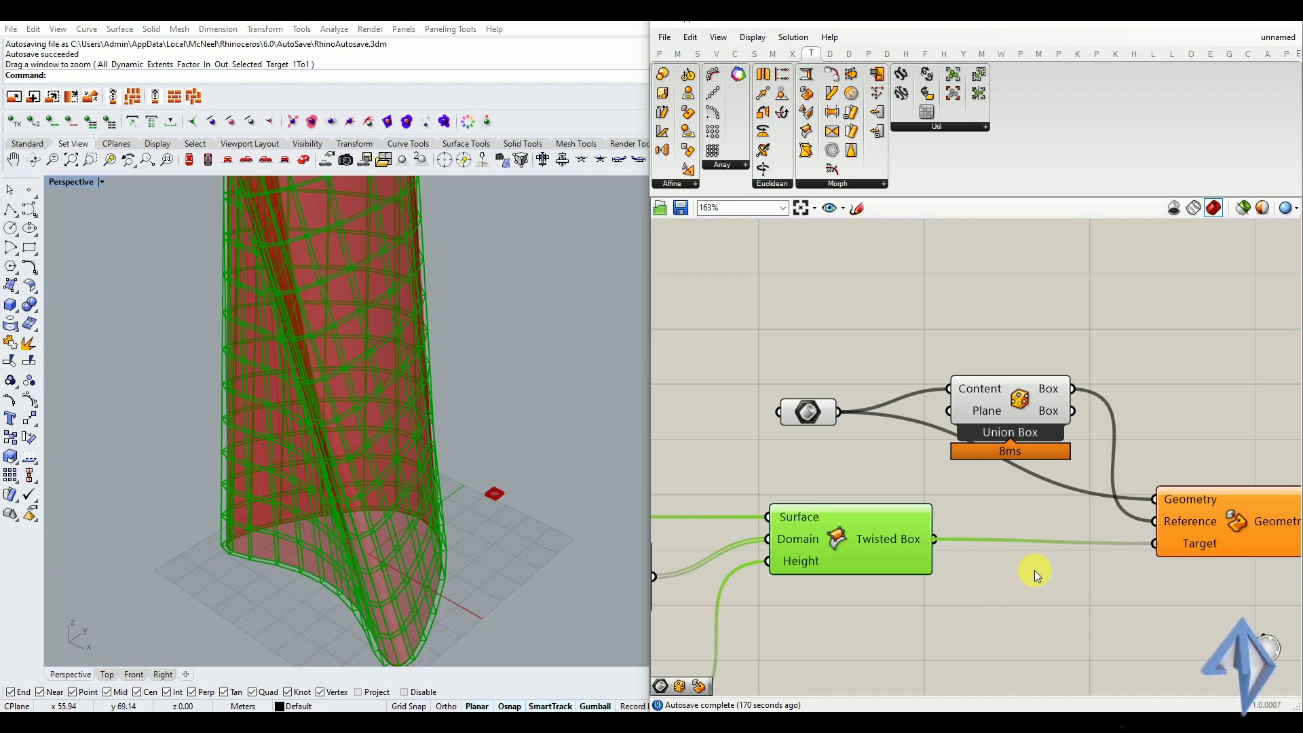
Step: Deselect the Twisted Box component and examine the morphed modules around the tower
click(1222, 24)
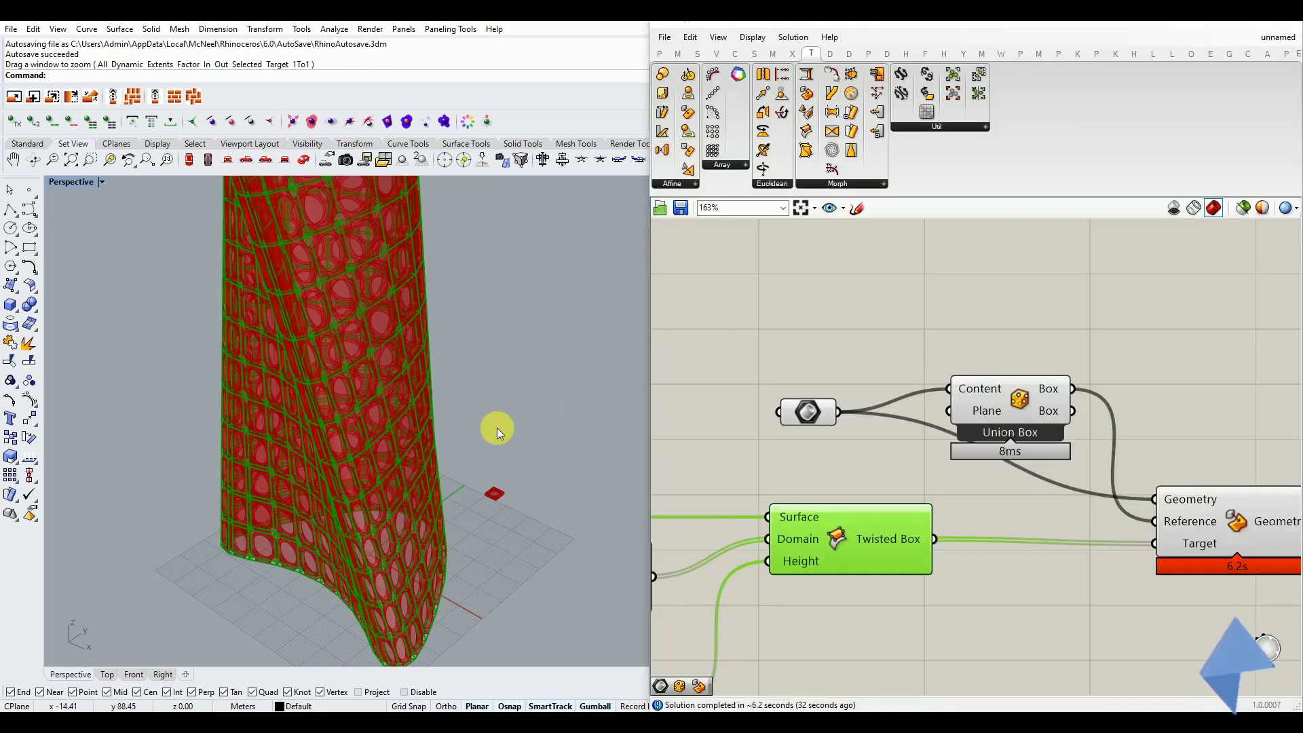
click(785, 354)
scroll(431, 436, up, 5)
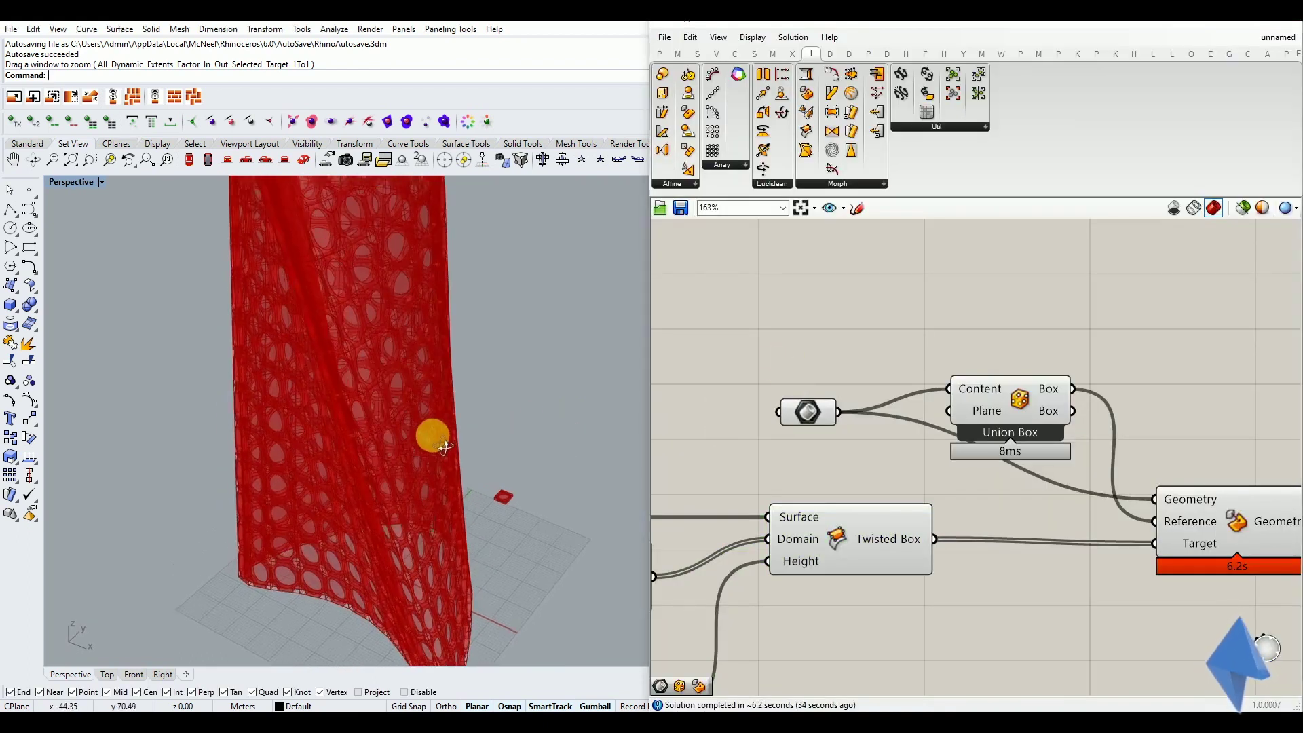
scroll(361, 502, down, 5)
right_drag(361, 502, 343, 428)
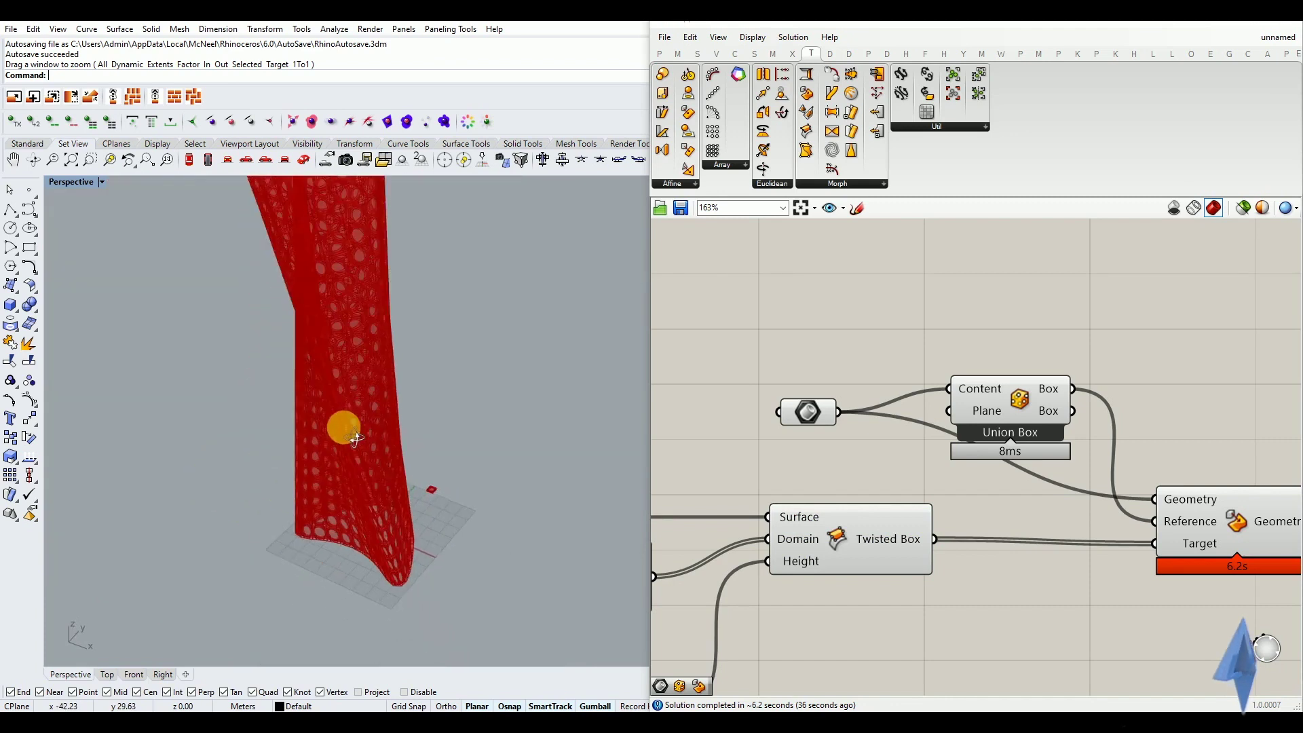
Step: Hide the preview of every component feeding Box Morph, leaving only the morphed geometry displayed
scroll(787, 486, down, 5)
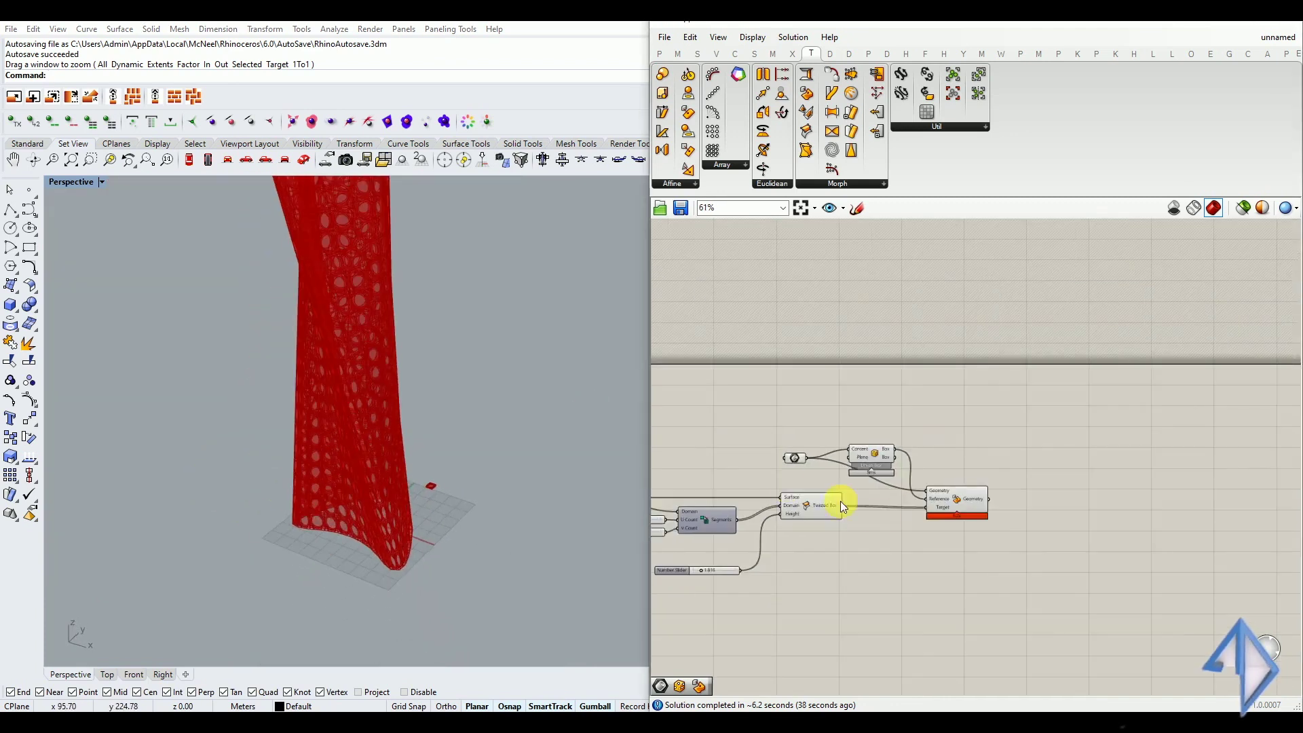
scroll(769, 505, up, 1)
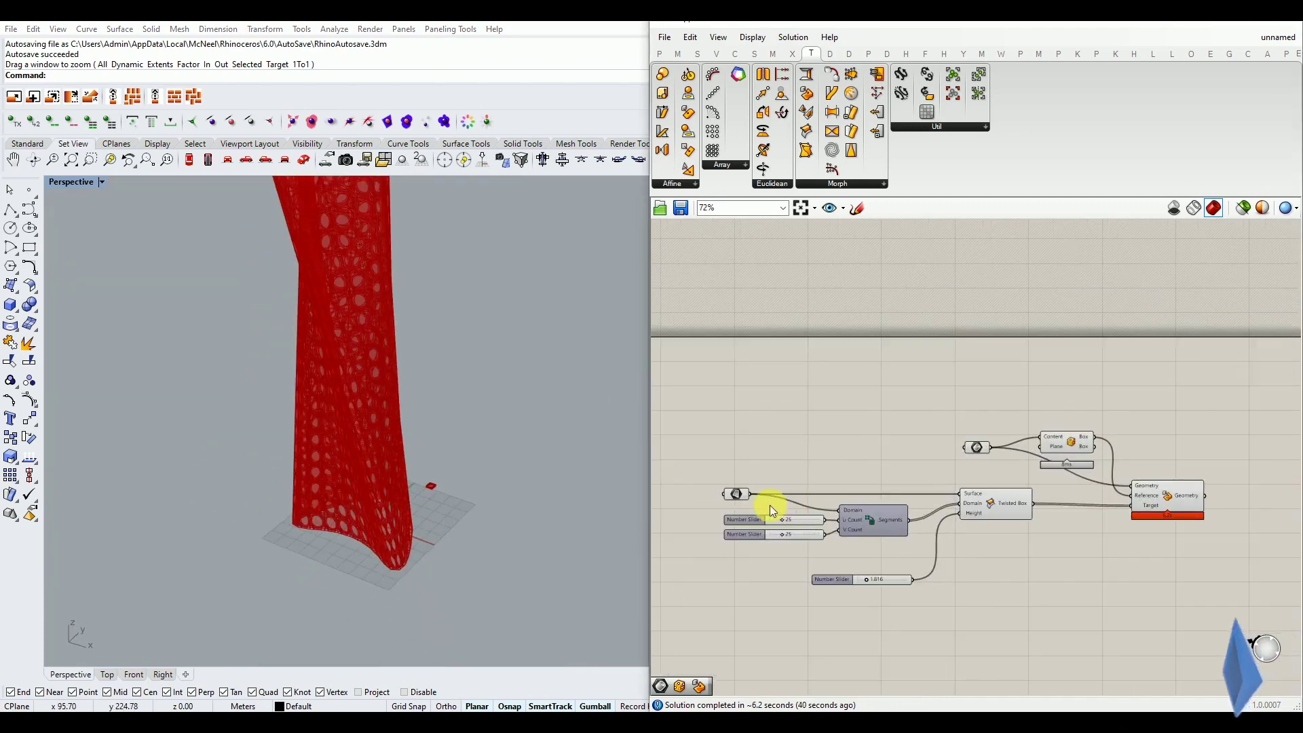
click(1158, 498)
click(1120, 547)
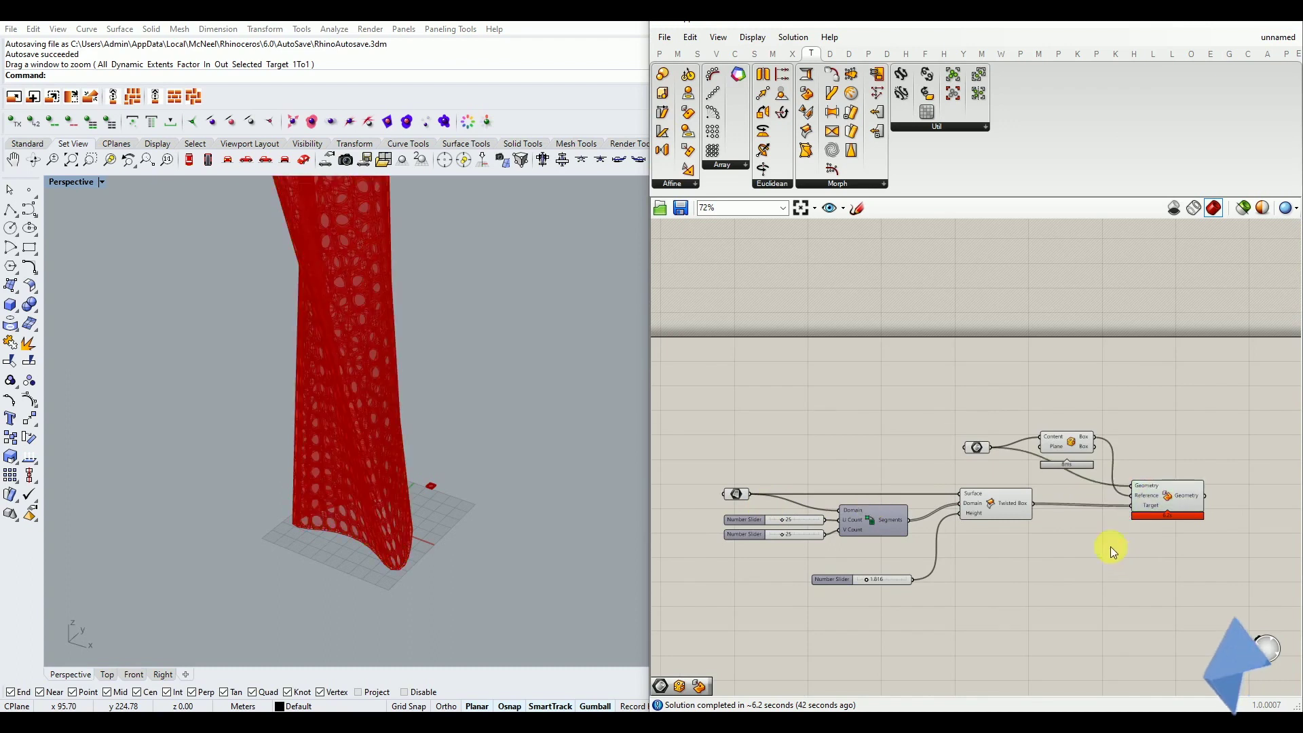
drag(1059, 429, 706, 638)
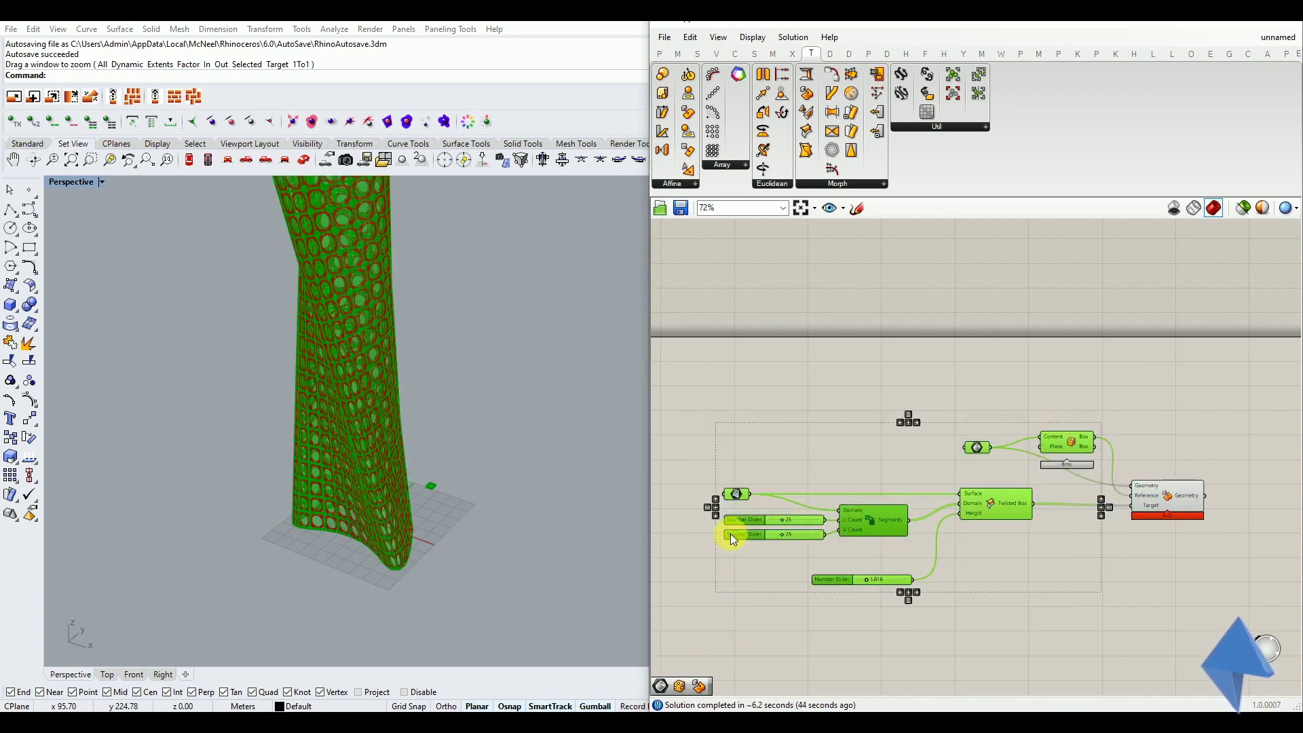
middle_click(736, 494)
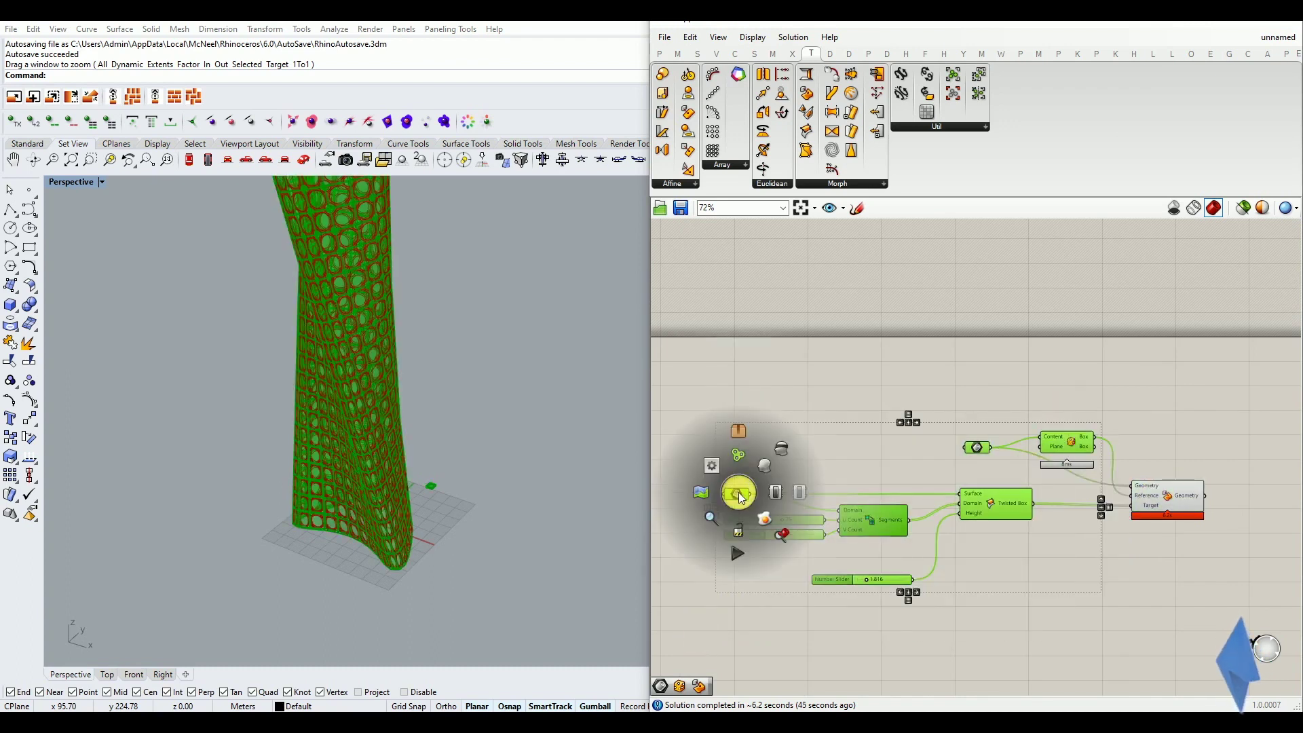
click(785, 451)
click(796, 398)
Step: Examine the perforated tower closely from several angles, including the module joints and the base
right_drag(375, 481, 451, 541)
scroll(465, 341, up, 10)
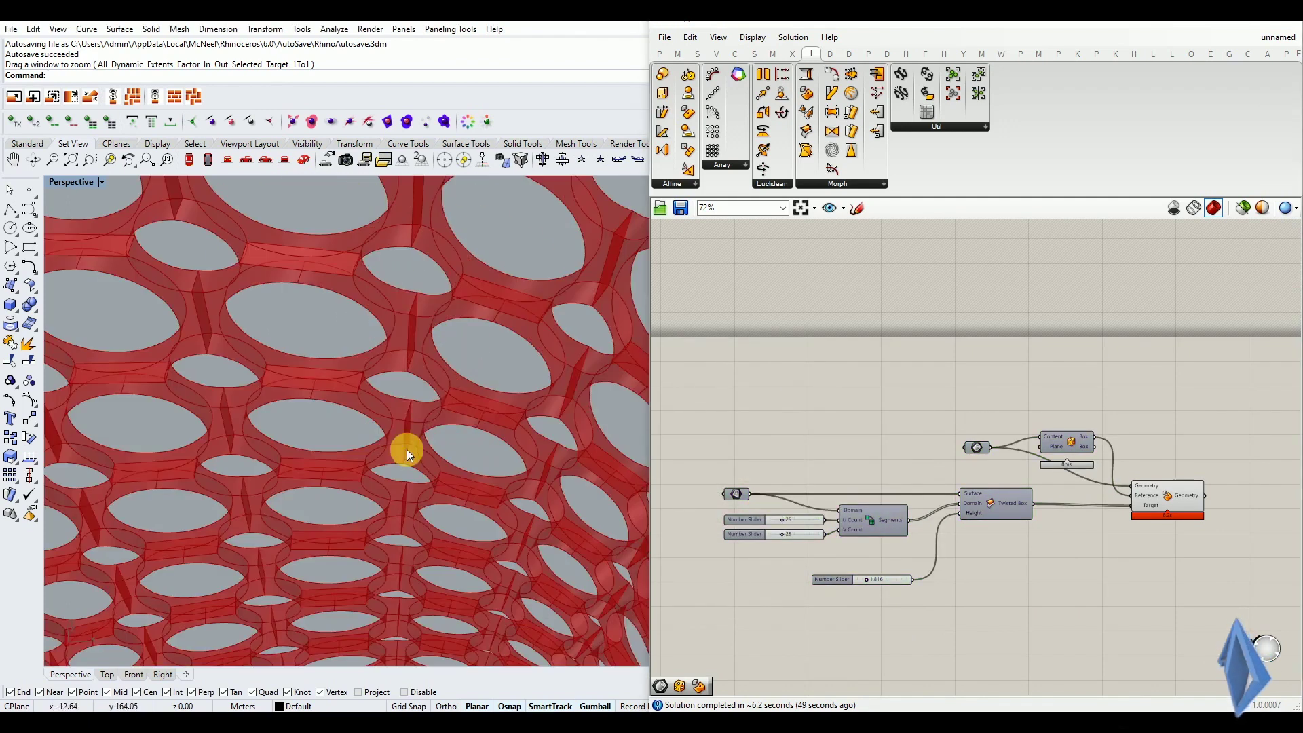
scroll(414, 438, down, 10)
right_drag(389, 475, 392, 378)
scroll(437, 532, up, 4)
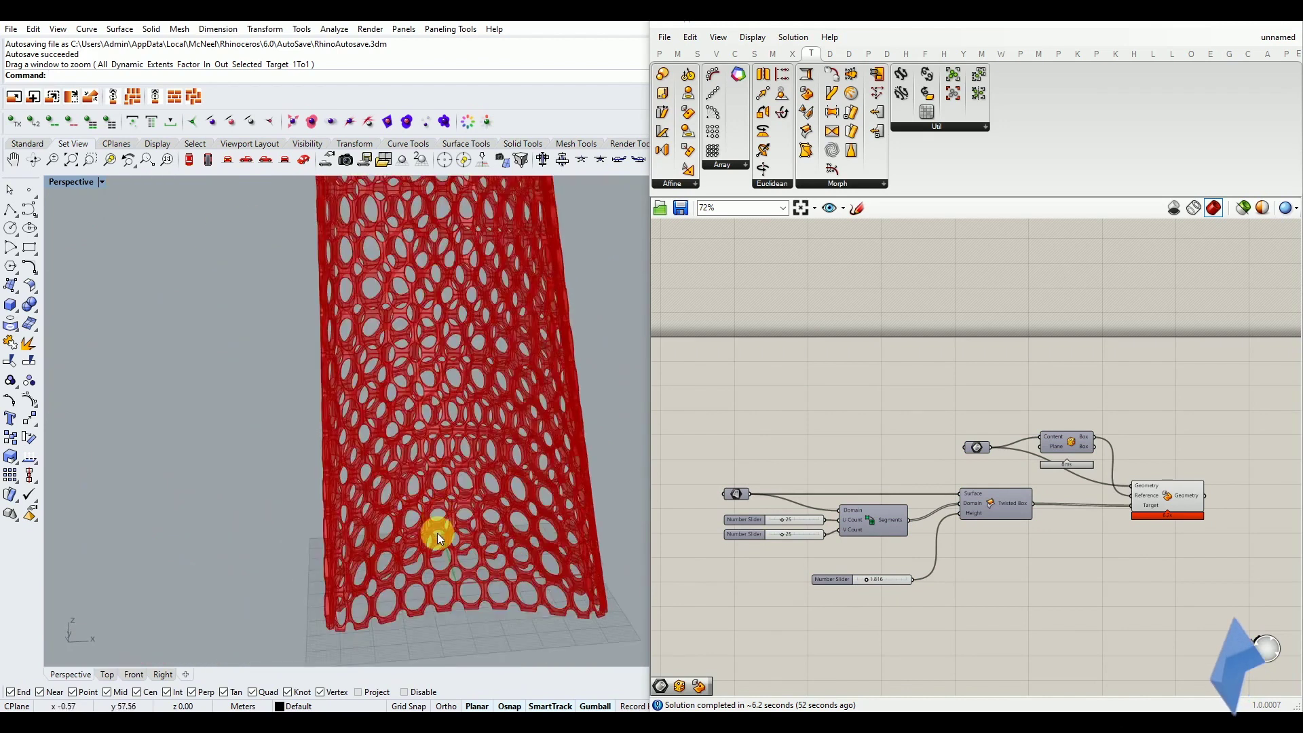
right_drag(422, 565, 401, 550)
scroll(746, 536, up, 4)
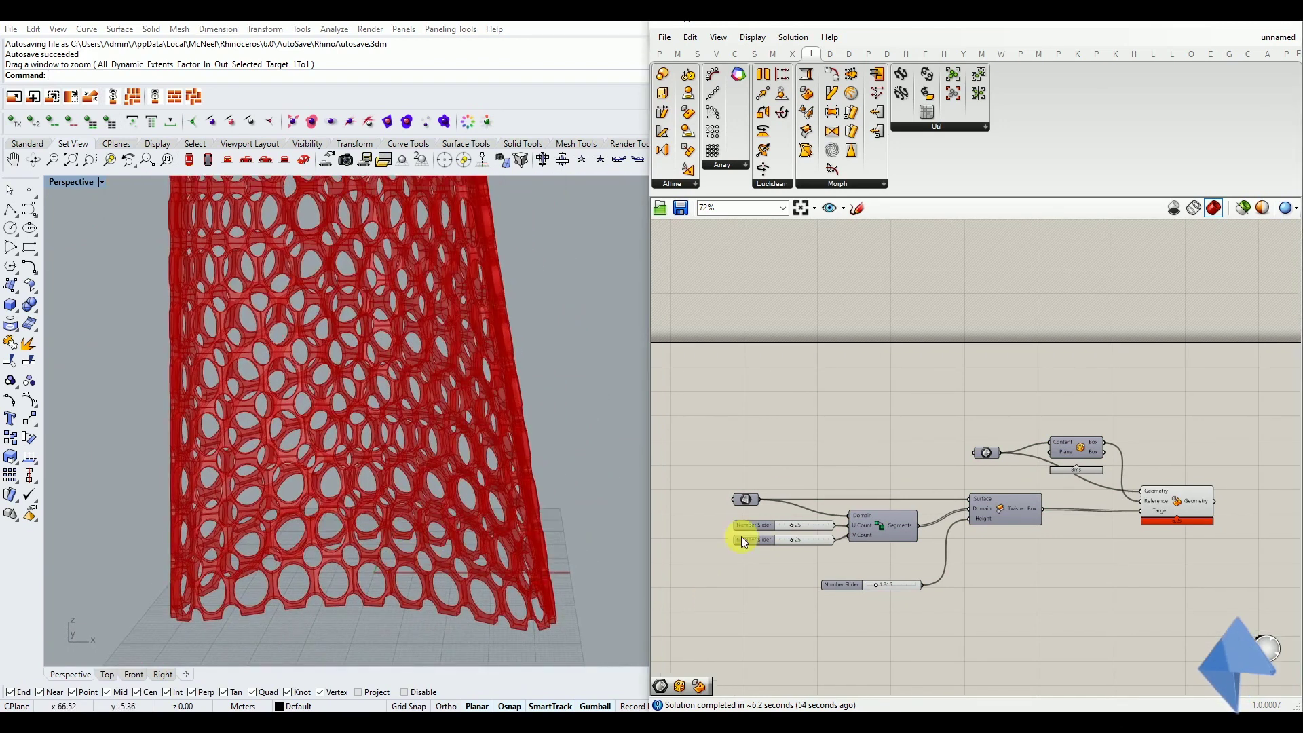
Step: Review the definition from the surface parameter and U/V count sliders through to the Box Morph component
scroll(763, 532, up, 1)
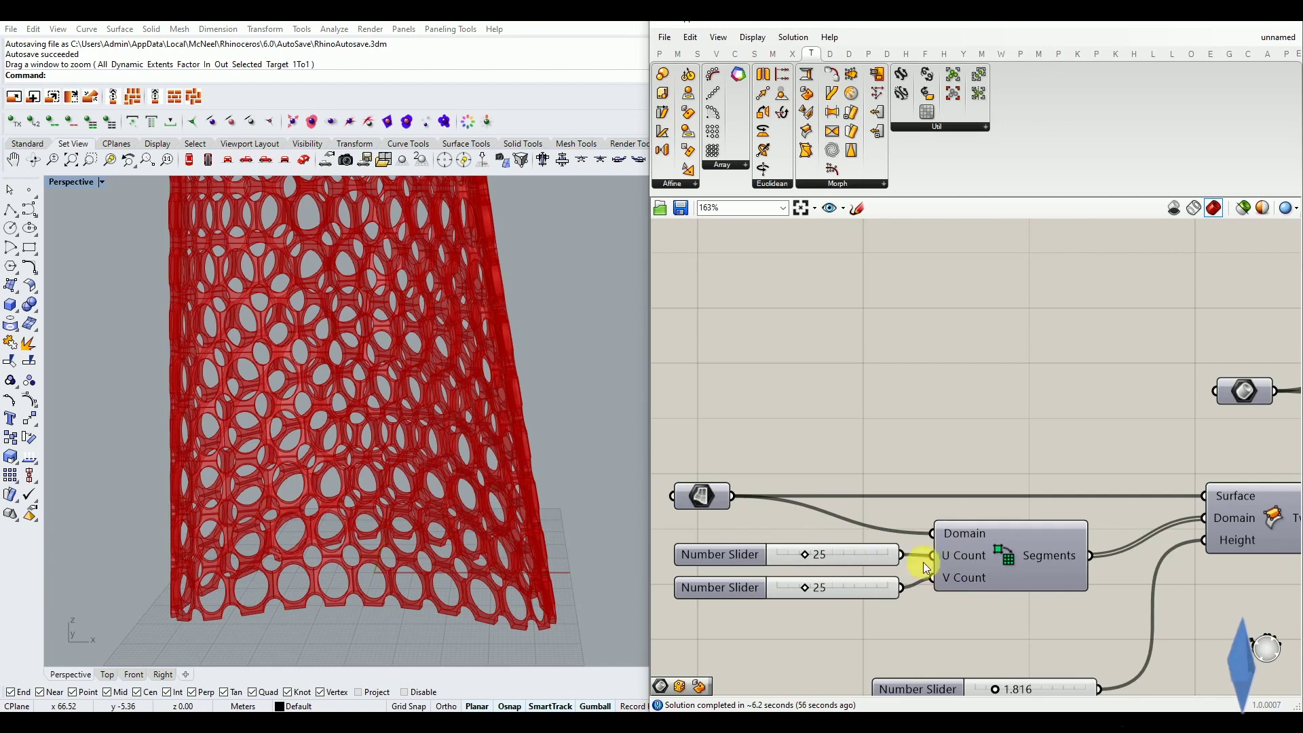
scroll(817, 571, down, 6)
scroll(1046, 589, up, 2)
click(1052, 568)
click(1044, 511)
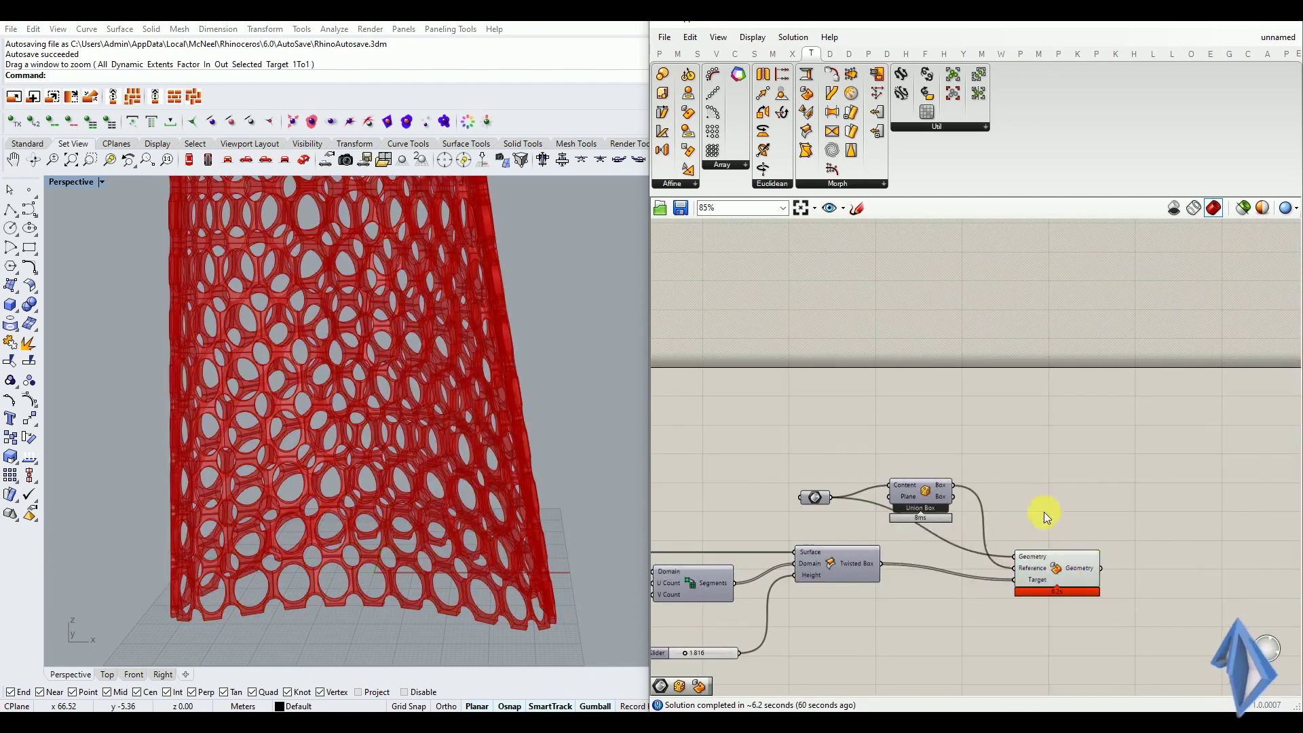
right_drag(909, 566, 1021, 541)
right_drag(726, 569, 783, 560)
scroll(784, 584, down, 2)
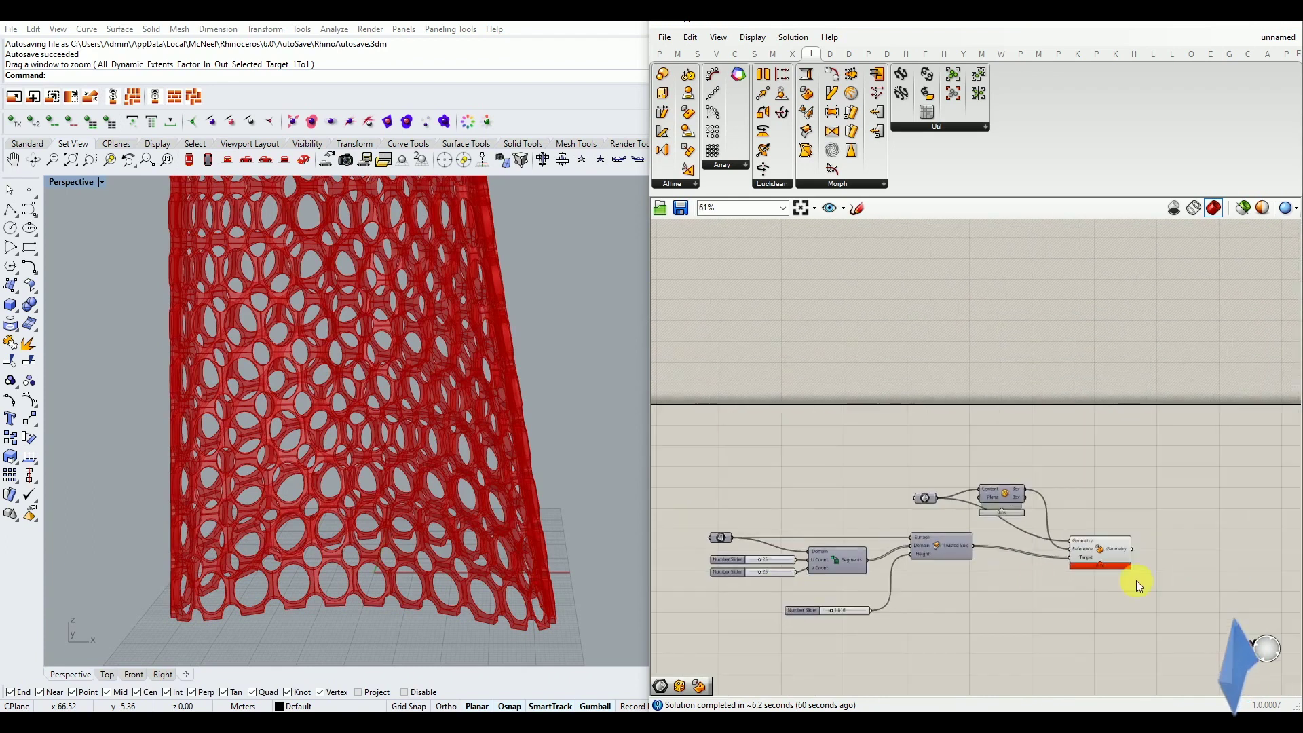
scroll(1136, 580, up, 4)
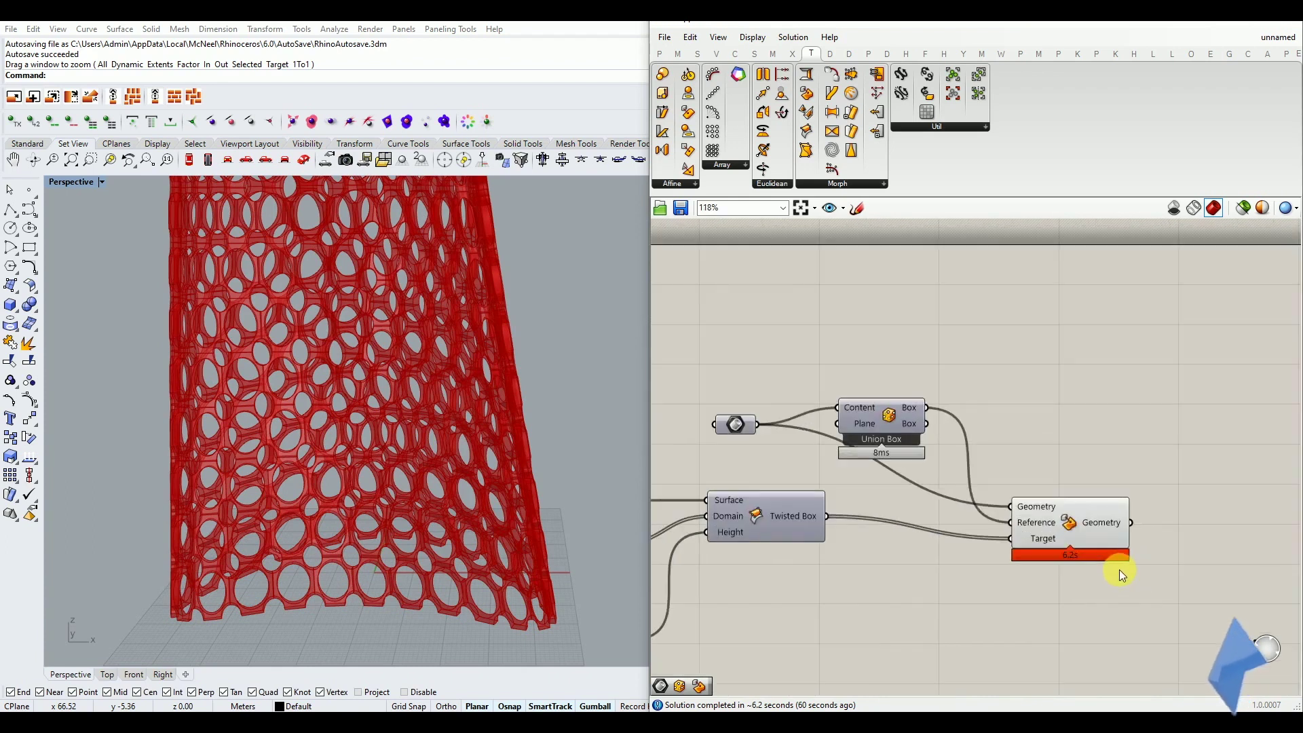
Step: Check the tower in the Rendered display mode and return the Perspective viewport to Shaded
click(103, 182)
click(101, 251)
scroll(340, 532, down, 3)
scroll(344, 485, down, 2)
right_click(344, 484)
click(405, 438)
scroll(400, 452, up, 5)
scroll(383, 464, down, 5)
click(102, 182)
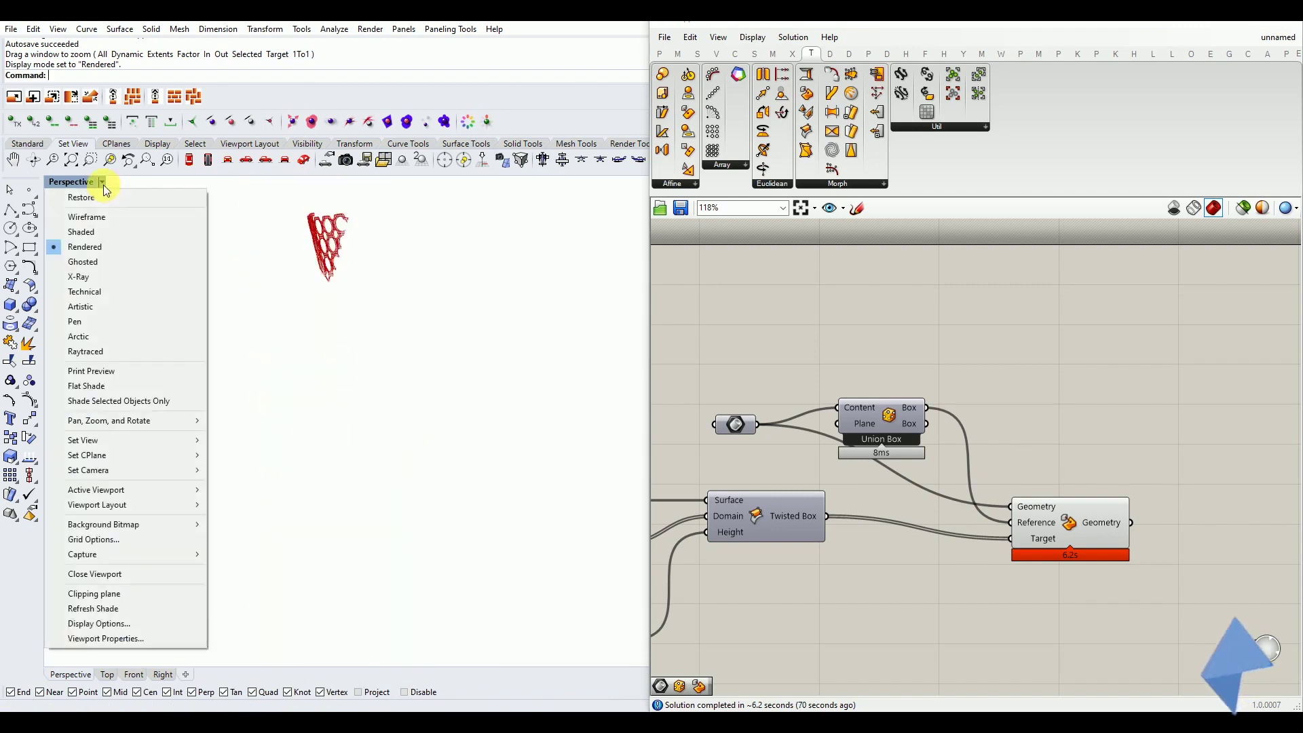
click(96, 233)
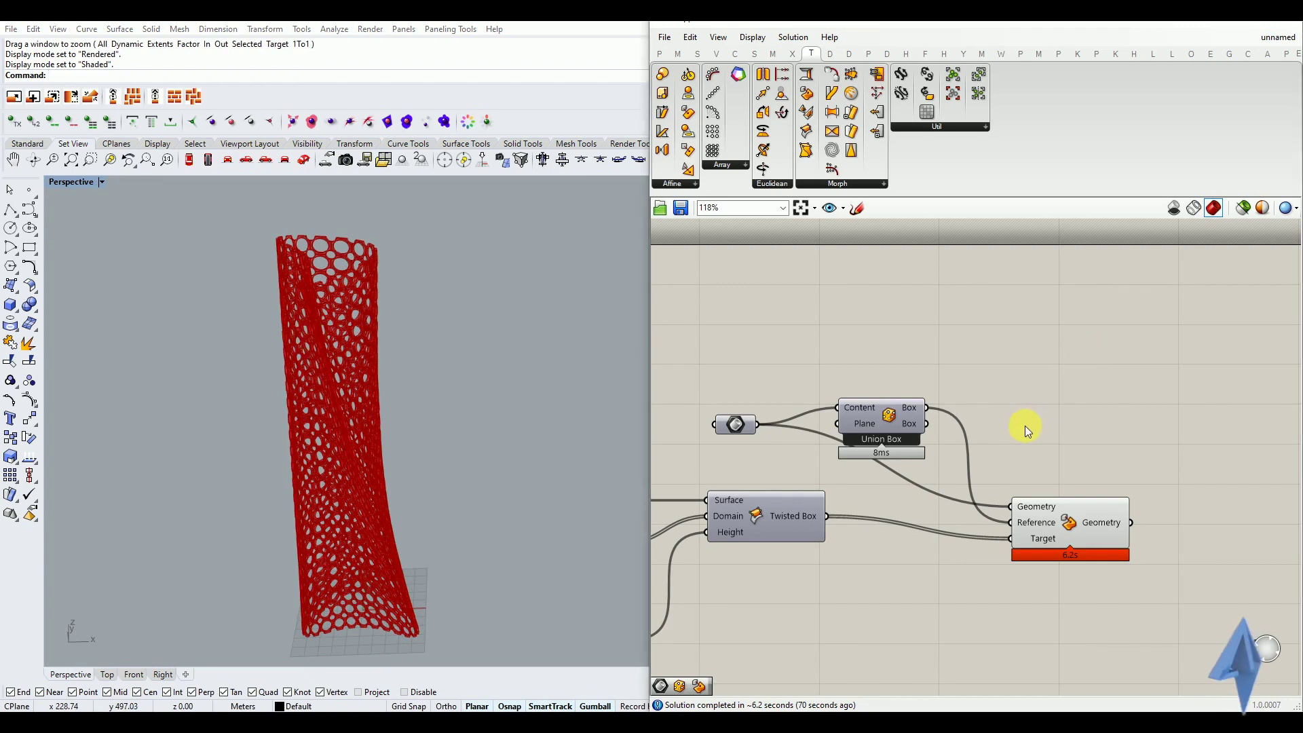
Step: Add a Custom Preview component and place it beyond Box Morph
scroll(1012, 539, down, 2)
scroll(1105, 547, up, 3)
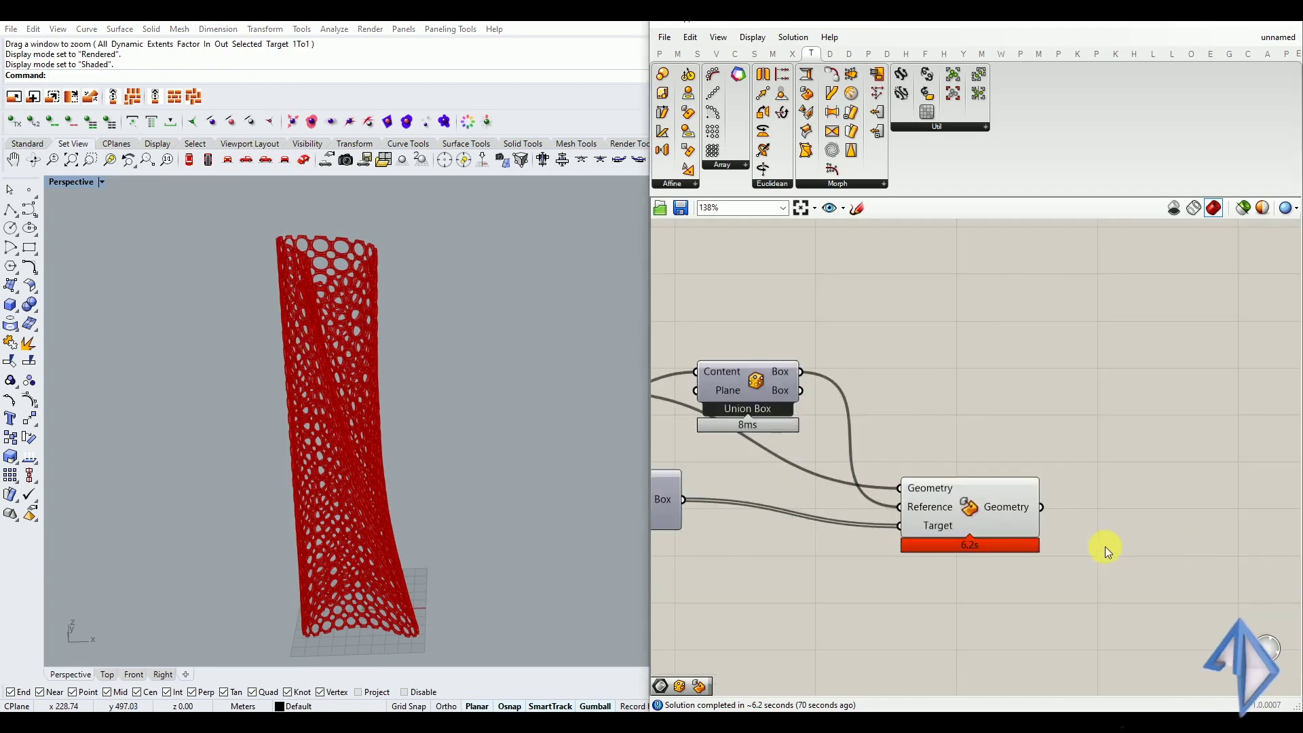
scroll(1140, 554, up, 2)
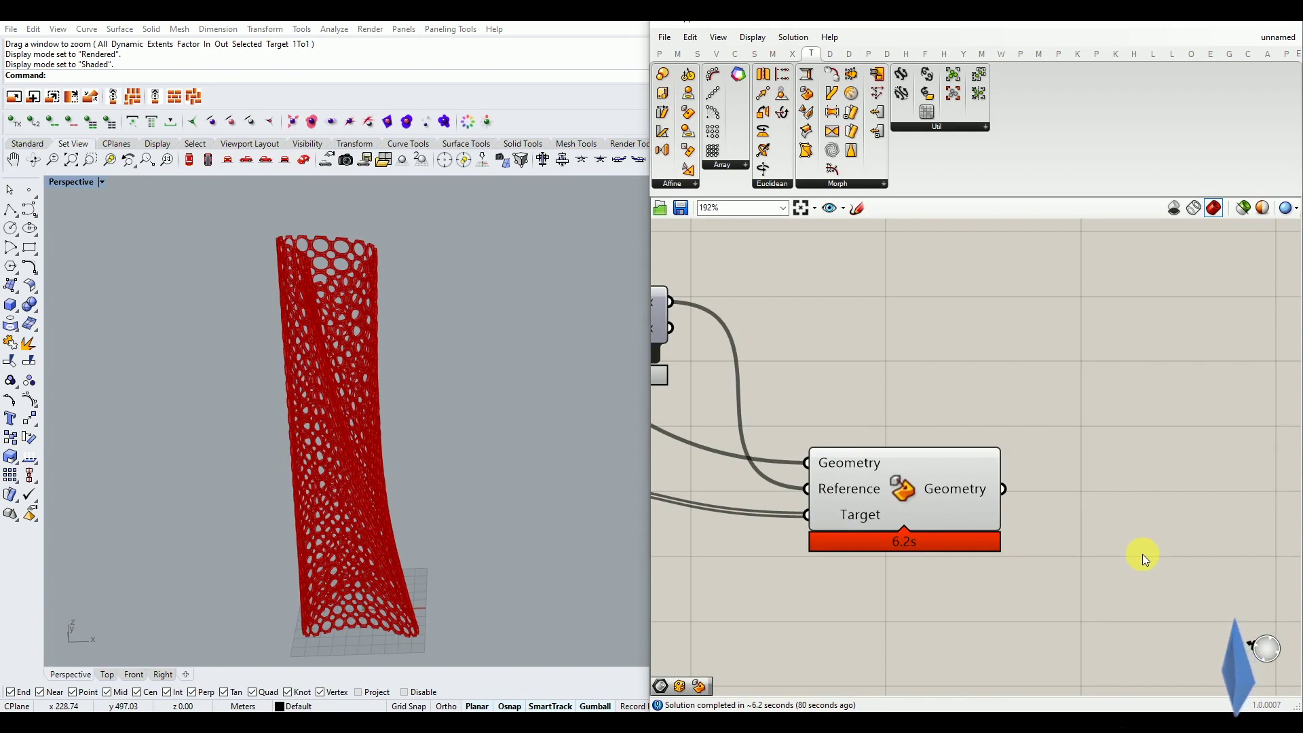
double_click(1142, 554)
text(CUST)
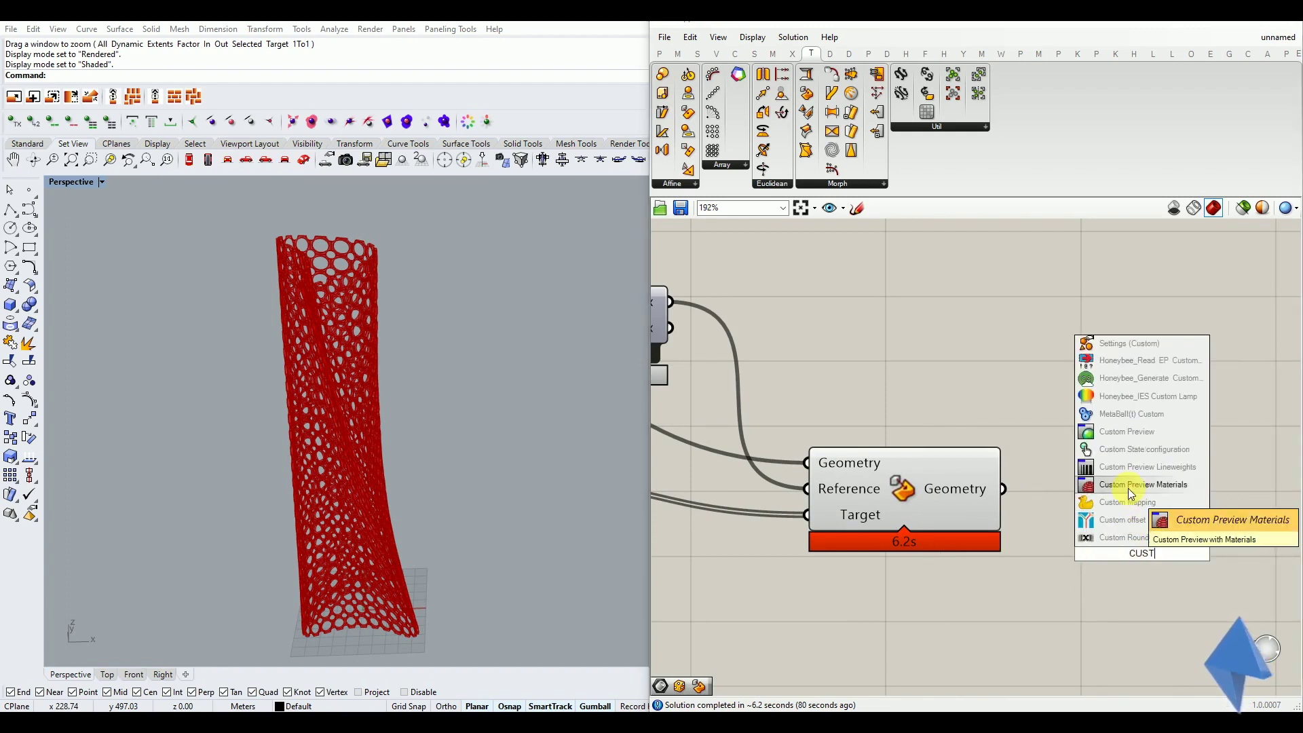
click(1131, 489)
drag(1113, 543, 1140, 543)
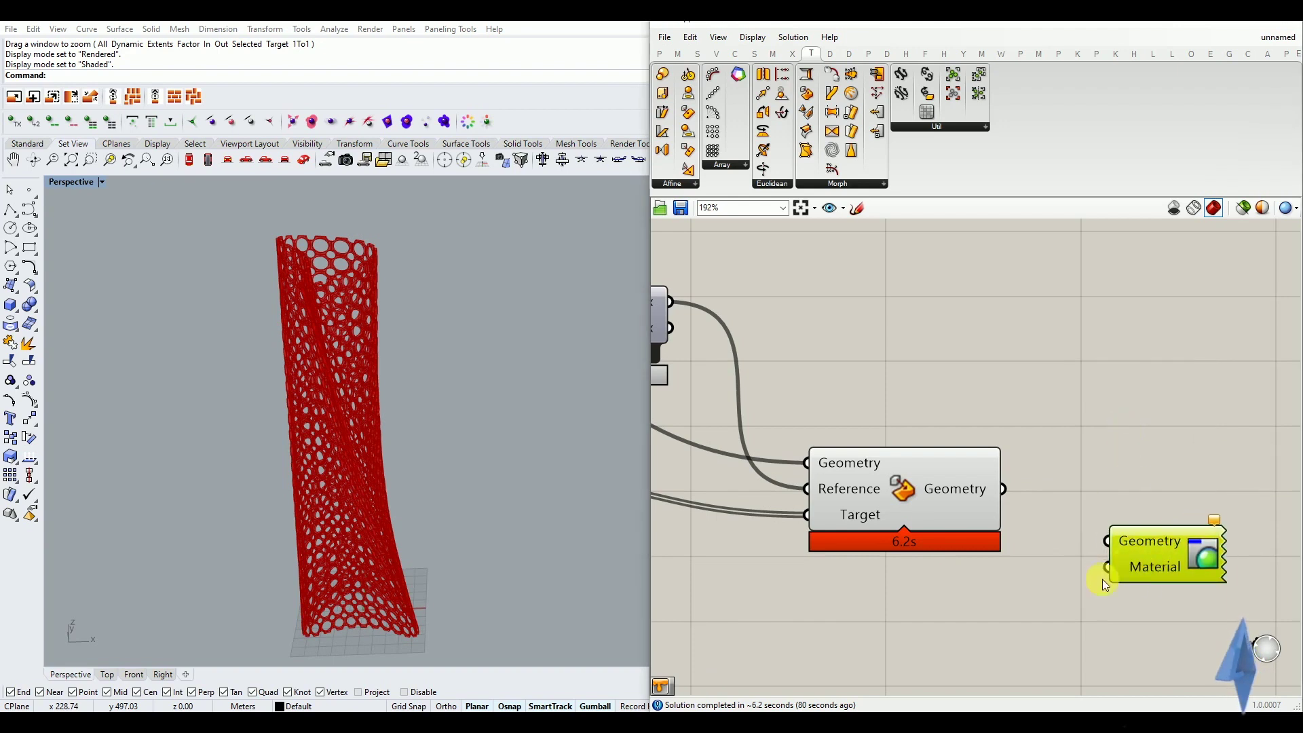
Step: Add a Colour Swatch and connect it to Custom Preview's Material input
double_click(1030, 601)
text(SWATC)
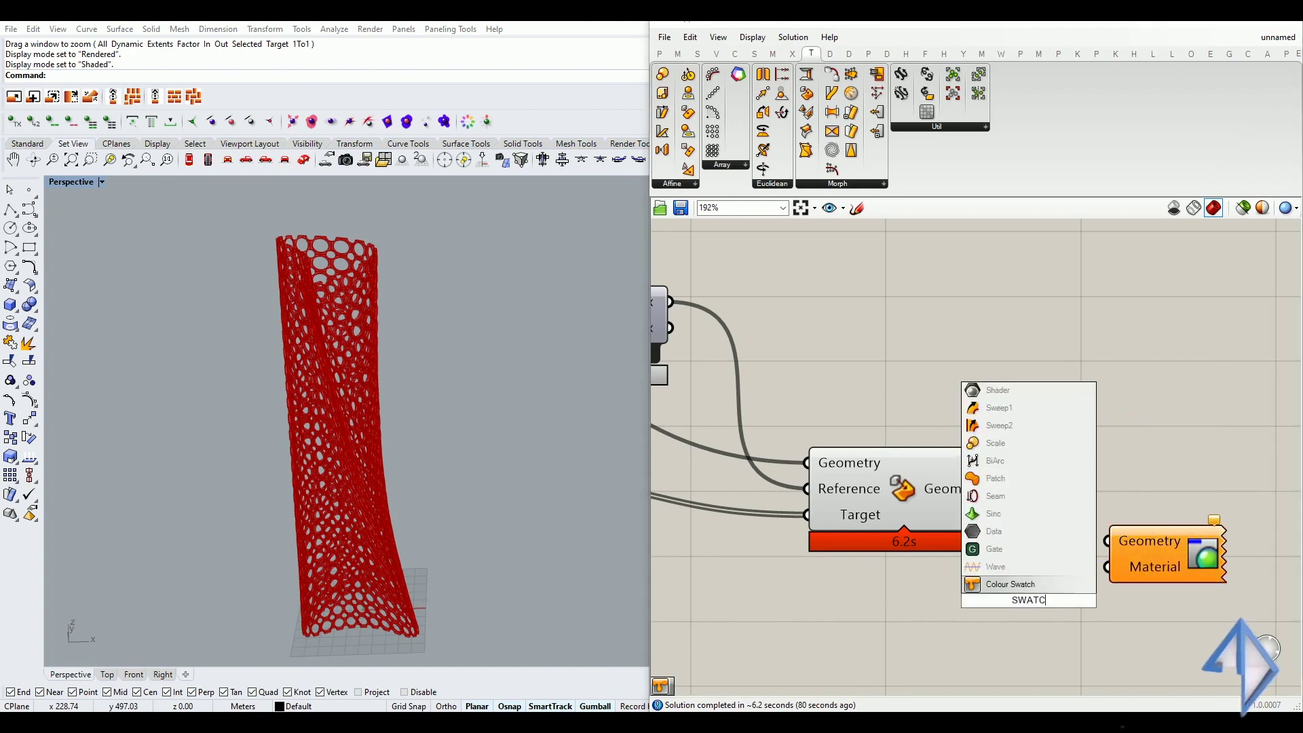
click(1041, 584)
drag(1028, 614, 1108, 568)
Step: Connect Box Morph's Geometry output to Custom Preview's Geometry input and hide Box Morph's own preview
drag(1003, 489, 1108, 540)
click(873, 474)
middle_click(874, 475)
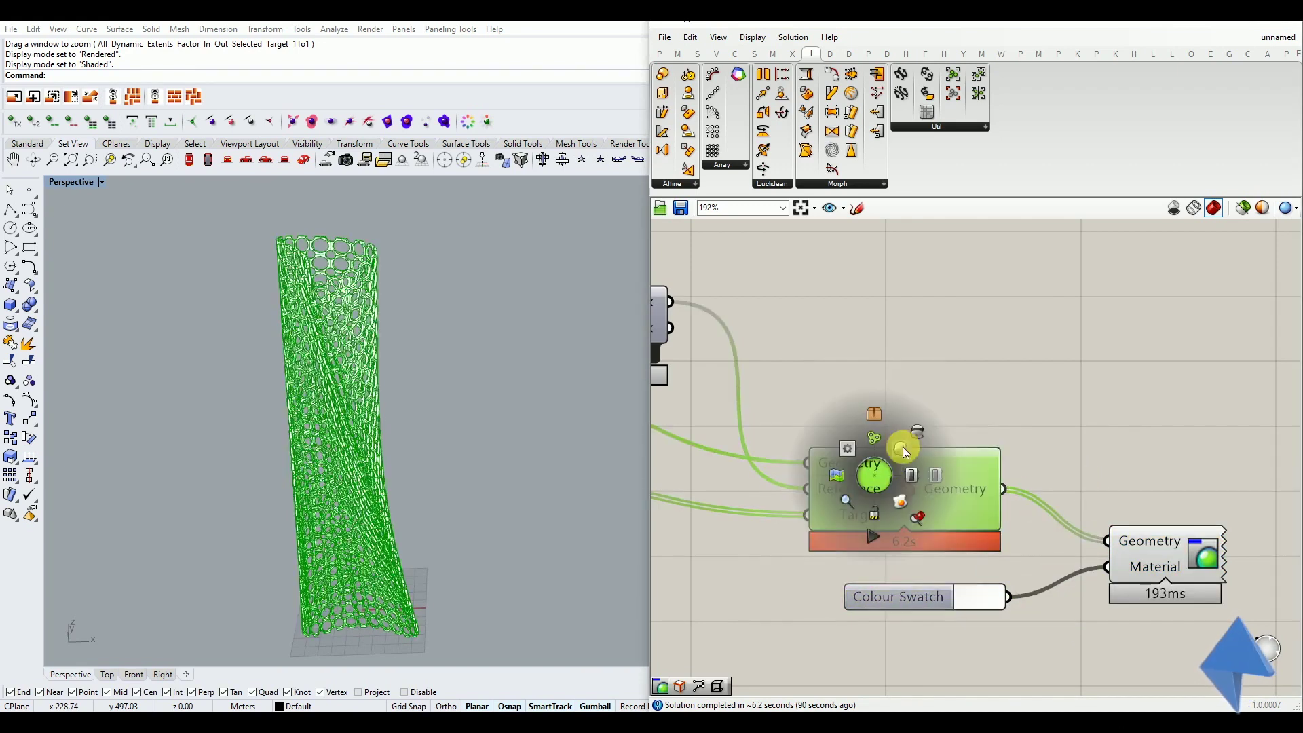
click(903, 448)
Step: Set the Colour Swatch to purple with hue 264°, saturation 53 and value 61, and accept the colour
mouse_move(1027, 550)
mouse_down()
mouse_move(1001, 544)
mouse_move(1037, 565)
mouse_up()
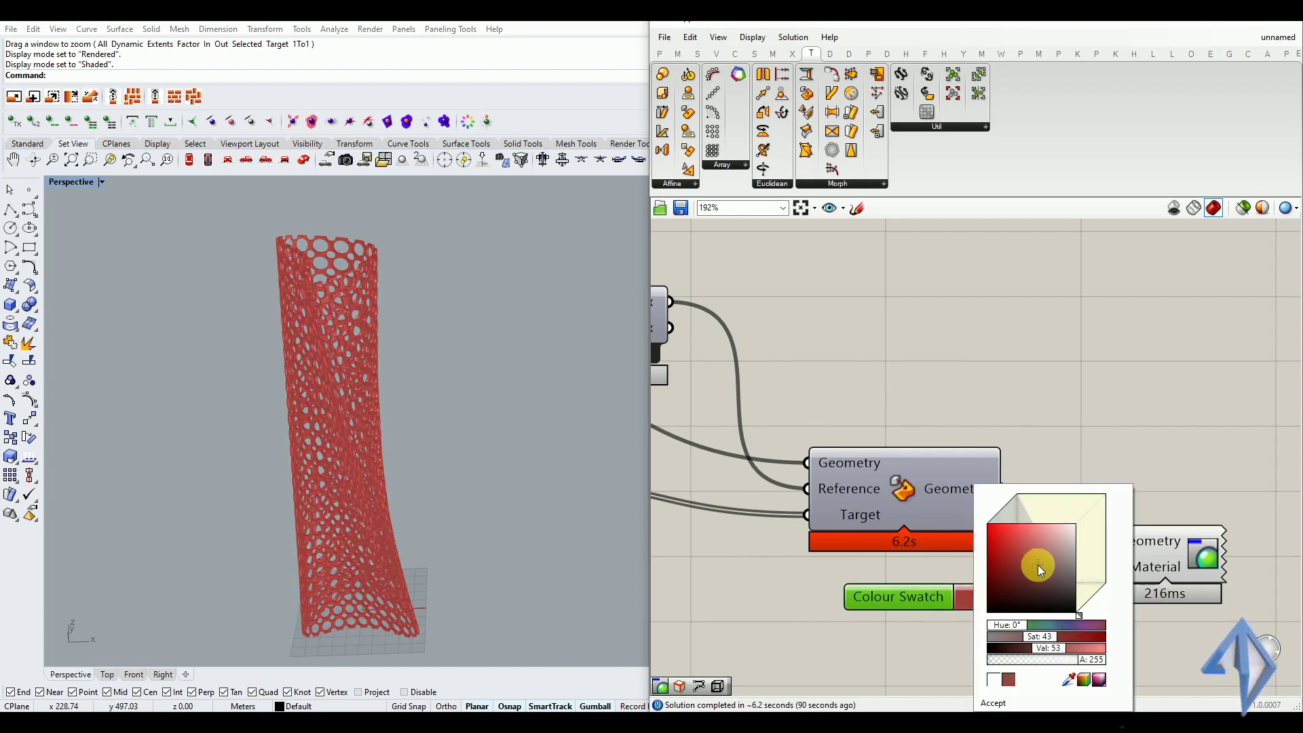
click(1011, 629)
drag(1012, 628, 1068, 621)
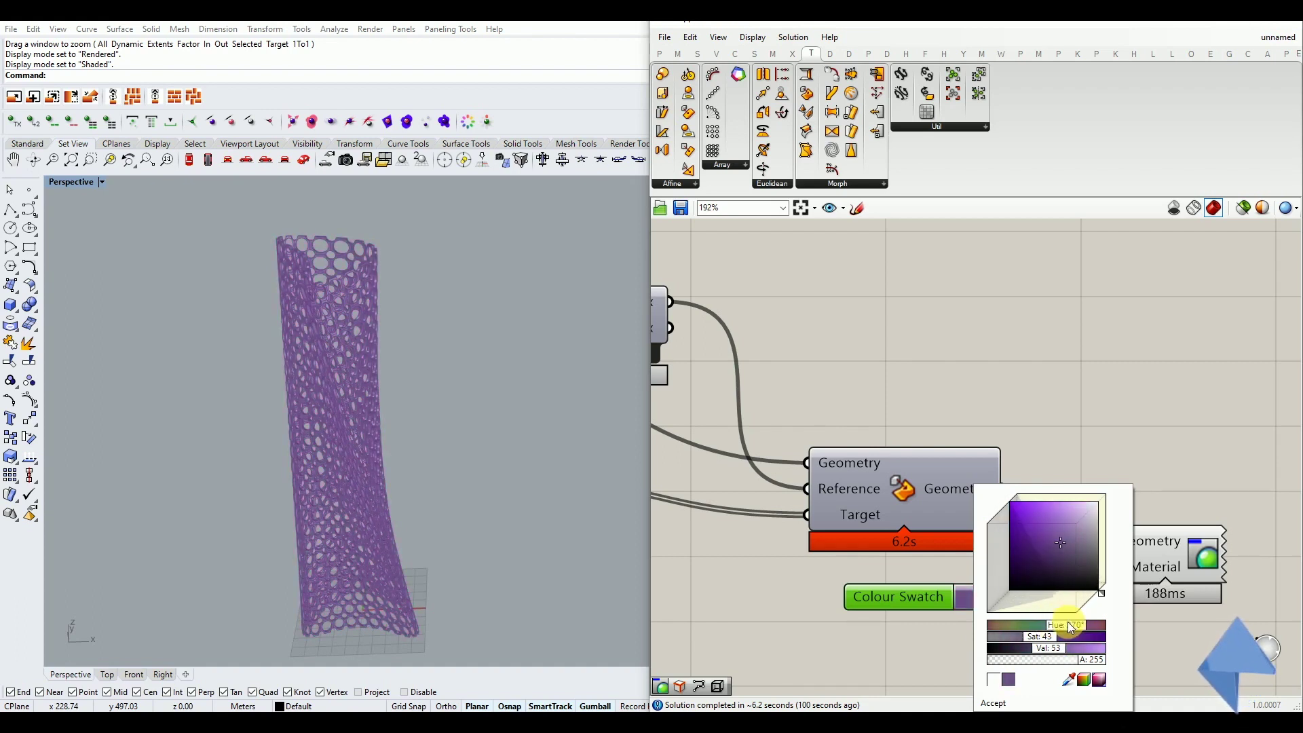
click(1045, 509)
mouse_move(1048, 514)
mouse_down()
mouse_move(1048, 551)
mouse_move(1050, 536)
mouse_up()
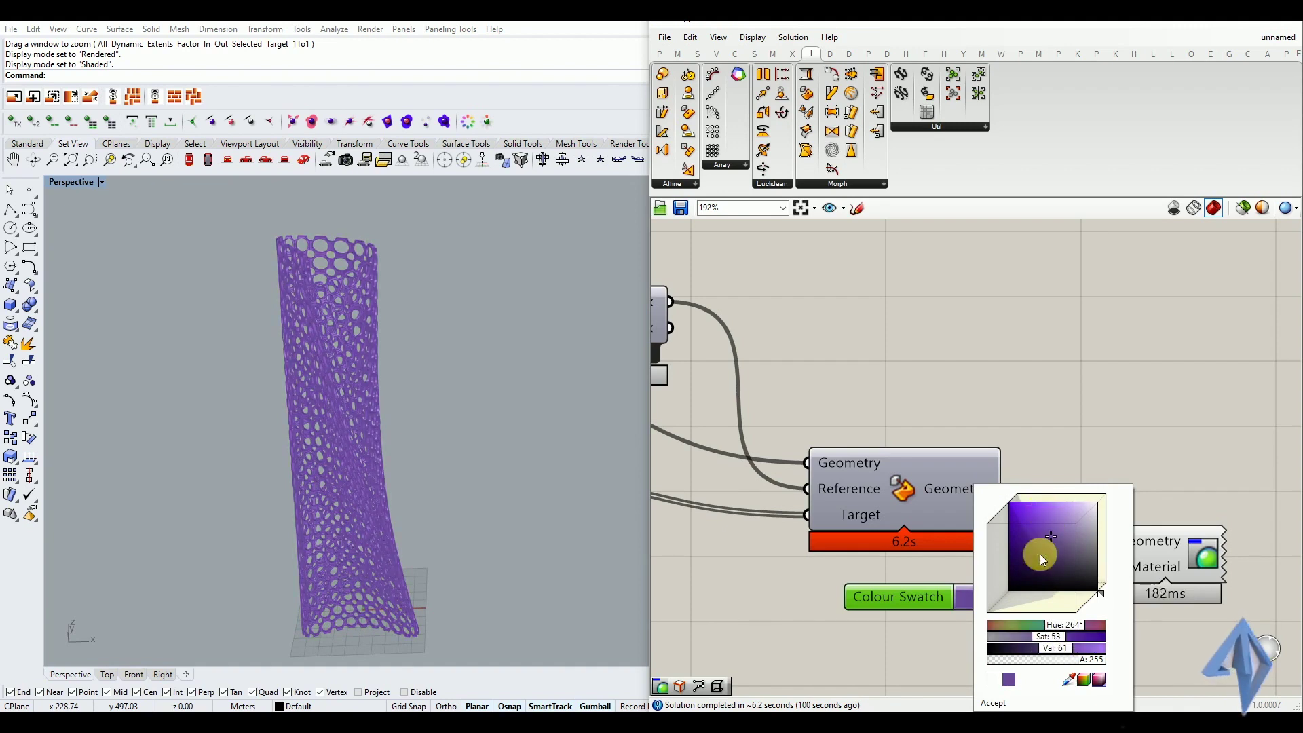
click(995, 703)
click(974, 672)
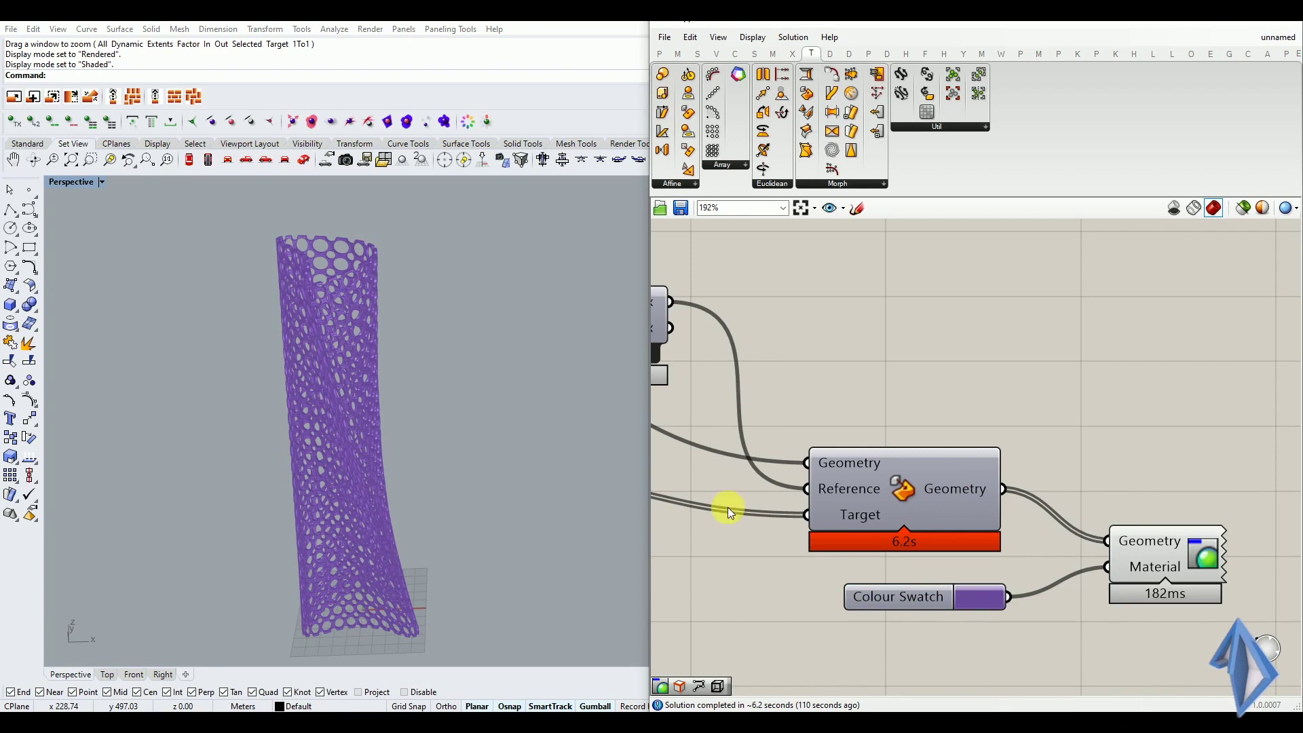
Step: Set the Perspective viewport to the Rendered display mode and inspect the purple tower
click(102, 182)
click(87, 247)
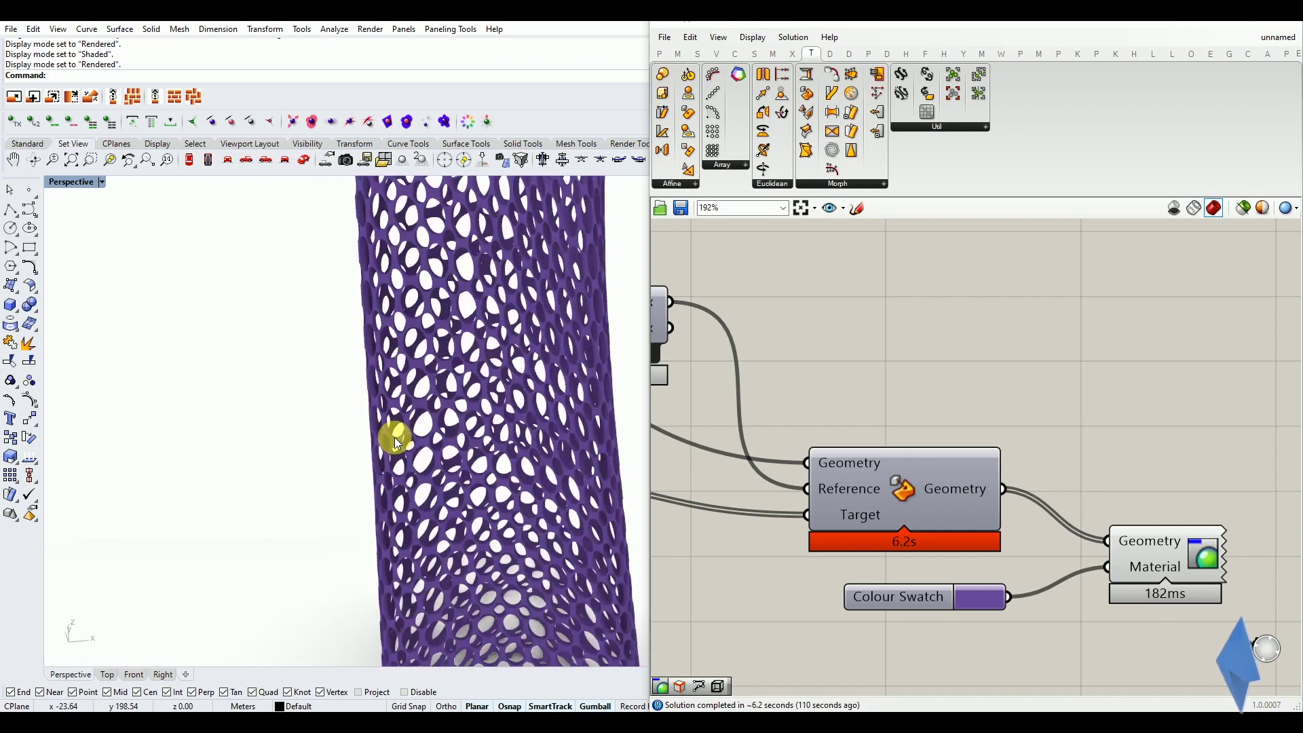
mouse_move(448, 431)
right_down()
mouse_move(435, 438)
mouse_move(409, 389)
mouse_move(403, 415)
mouse_move(407, 343)
mouse_move(356, 351)
mouse_move(334, 399)
right_up()
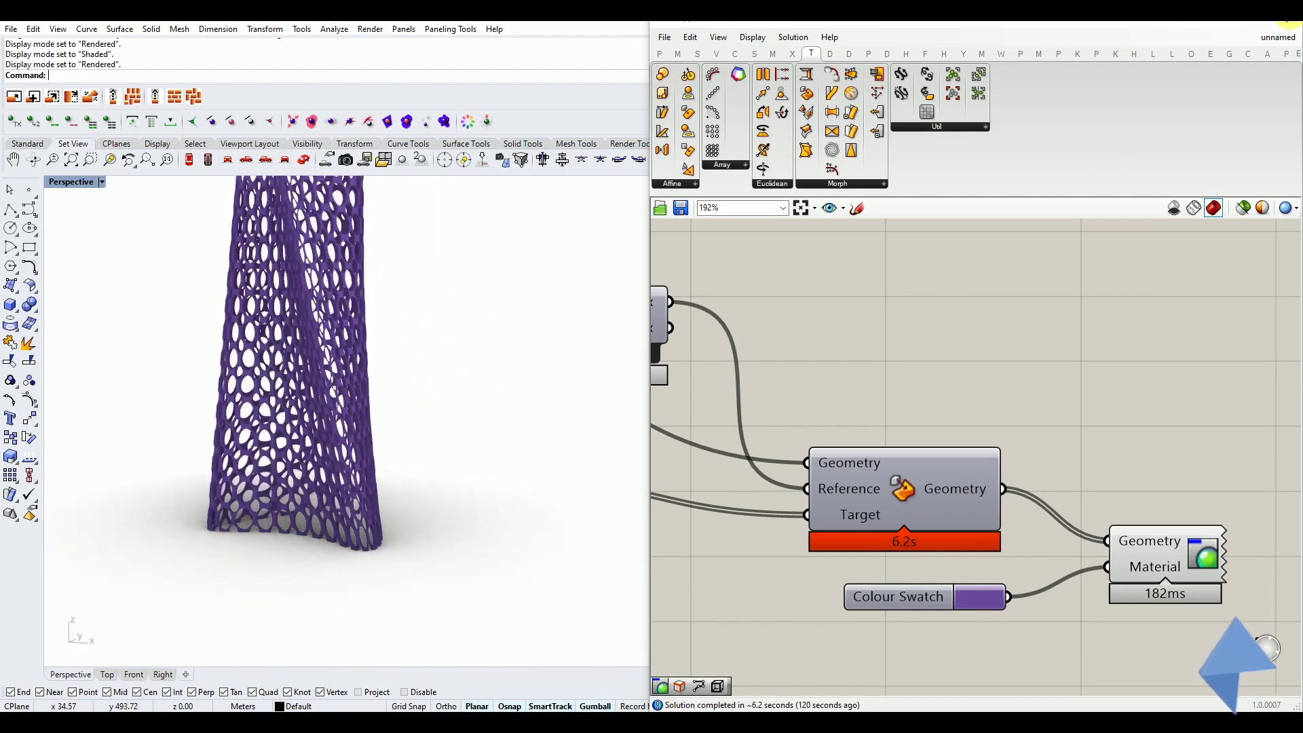
Step: Minimize Grasshopper, open Rhino's rendering settings and turn off the ground plane
click(1231, 24)
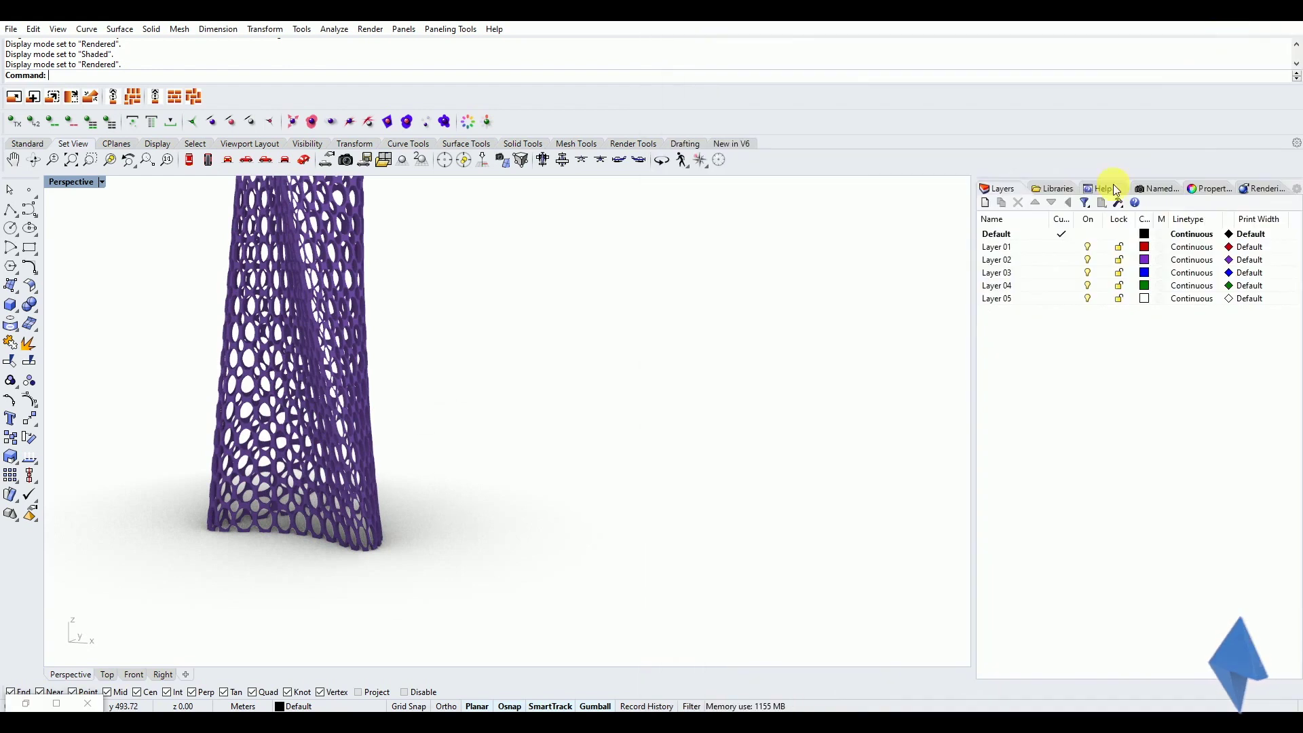
click(1262, 192)
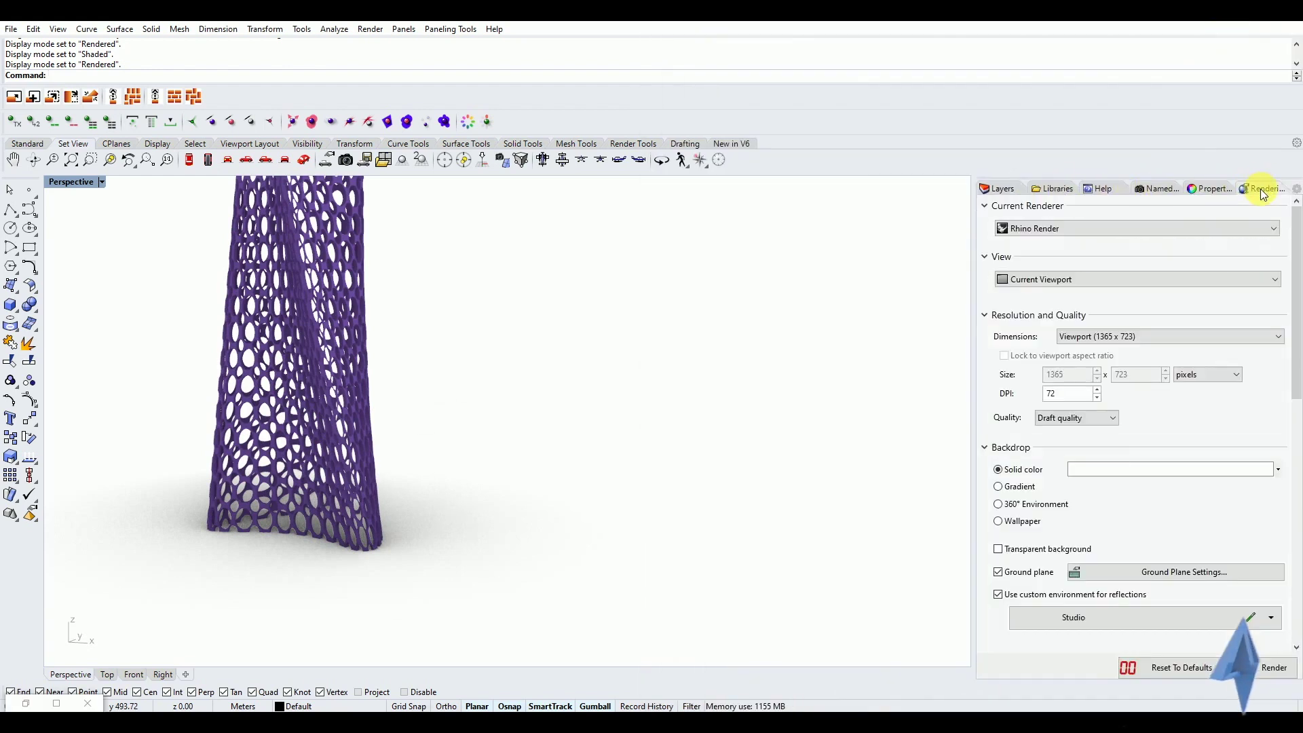
scroll(1121, 443, down, 3)
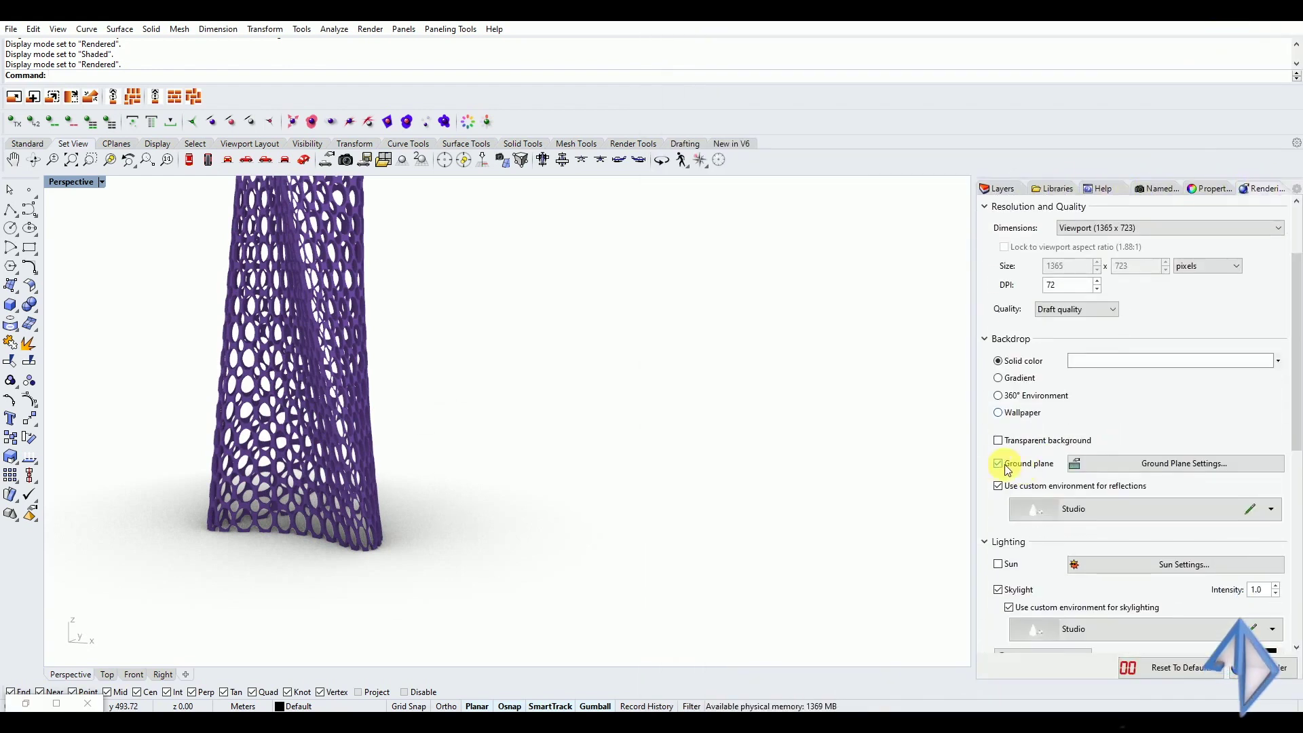
click(998, 467)
right_drag(511, 529, 404, 475)
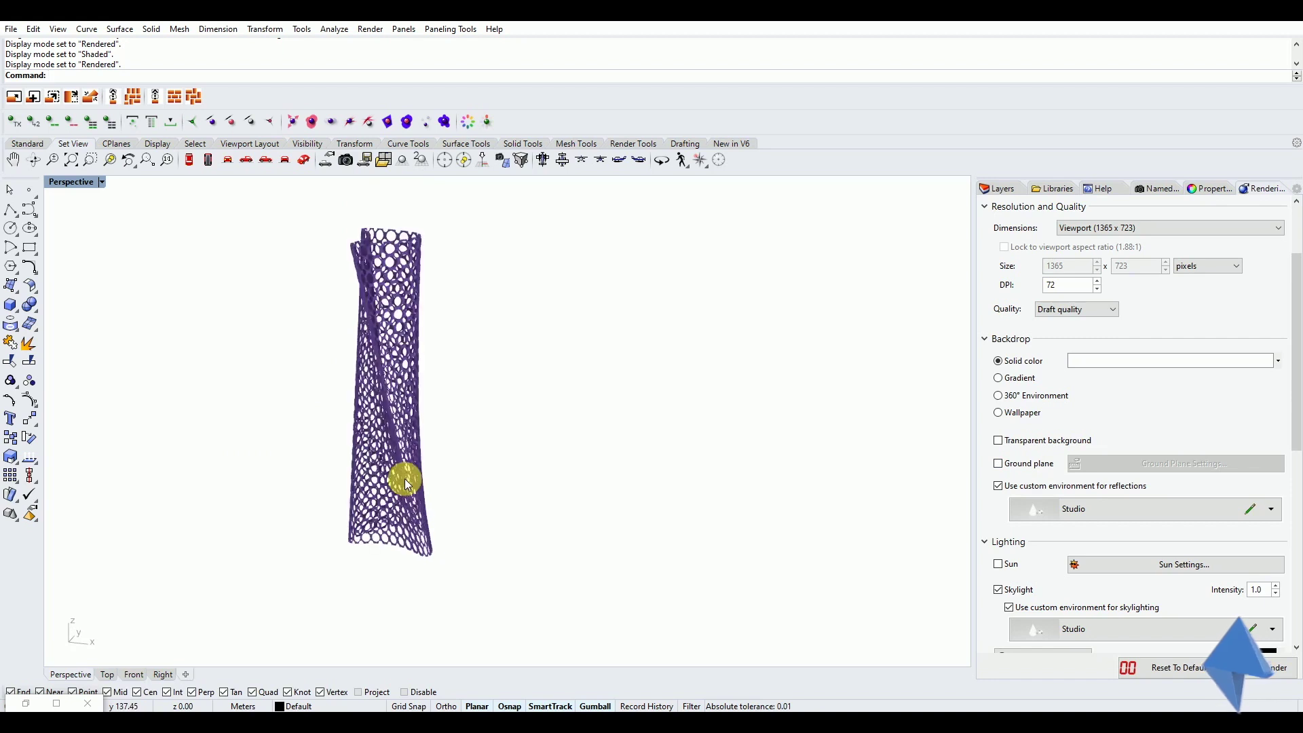
Step: Turn on the ground plane, try its manual and automatic height options, and turn the ground plane off again
click(1000, 465)
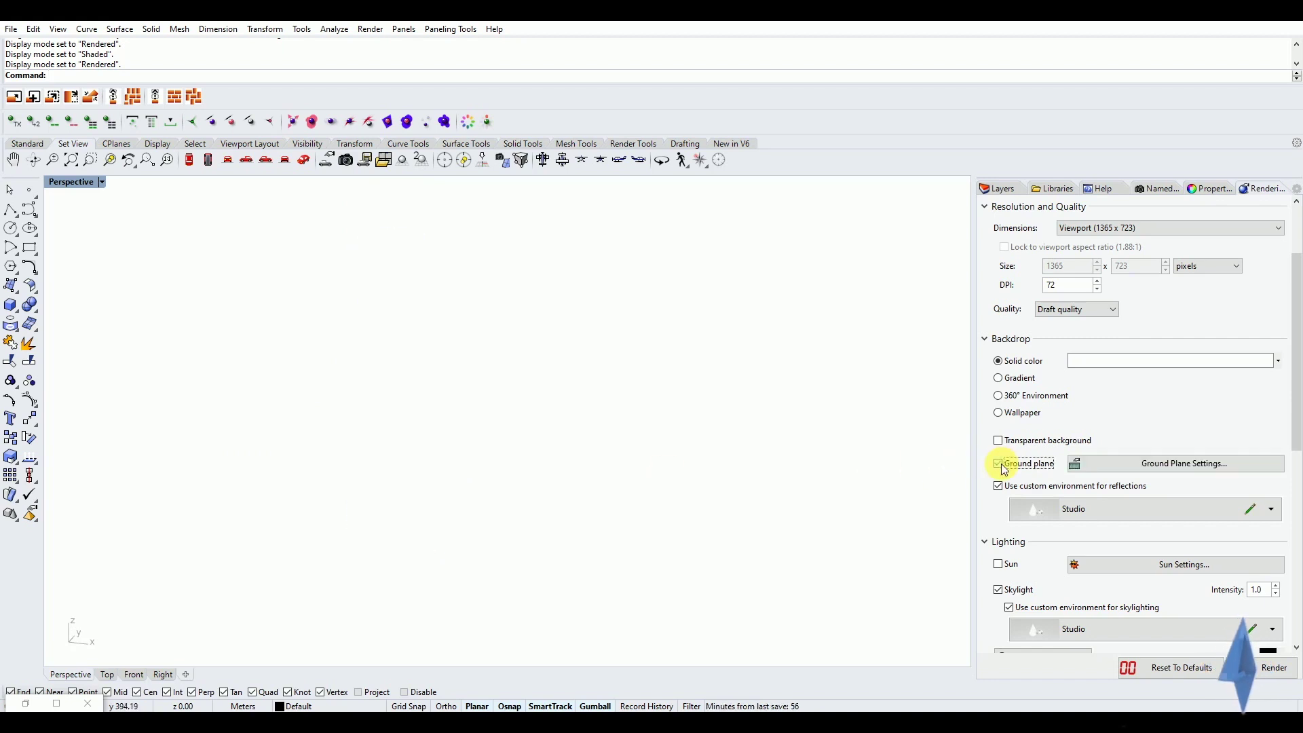
click(1085, 463)
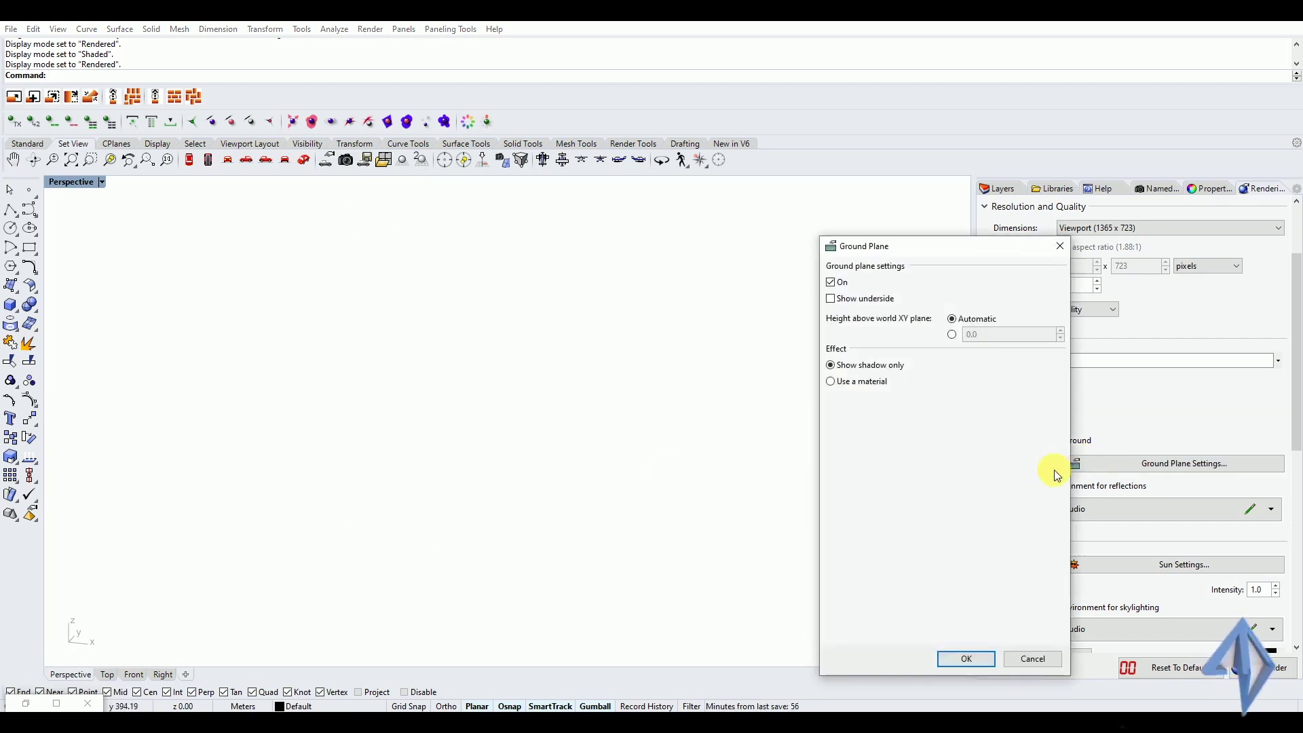
click(952, 336)
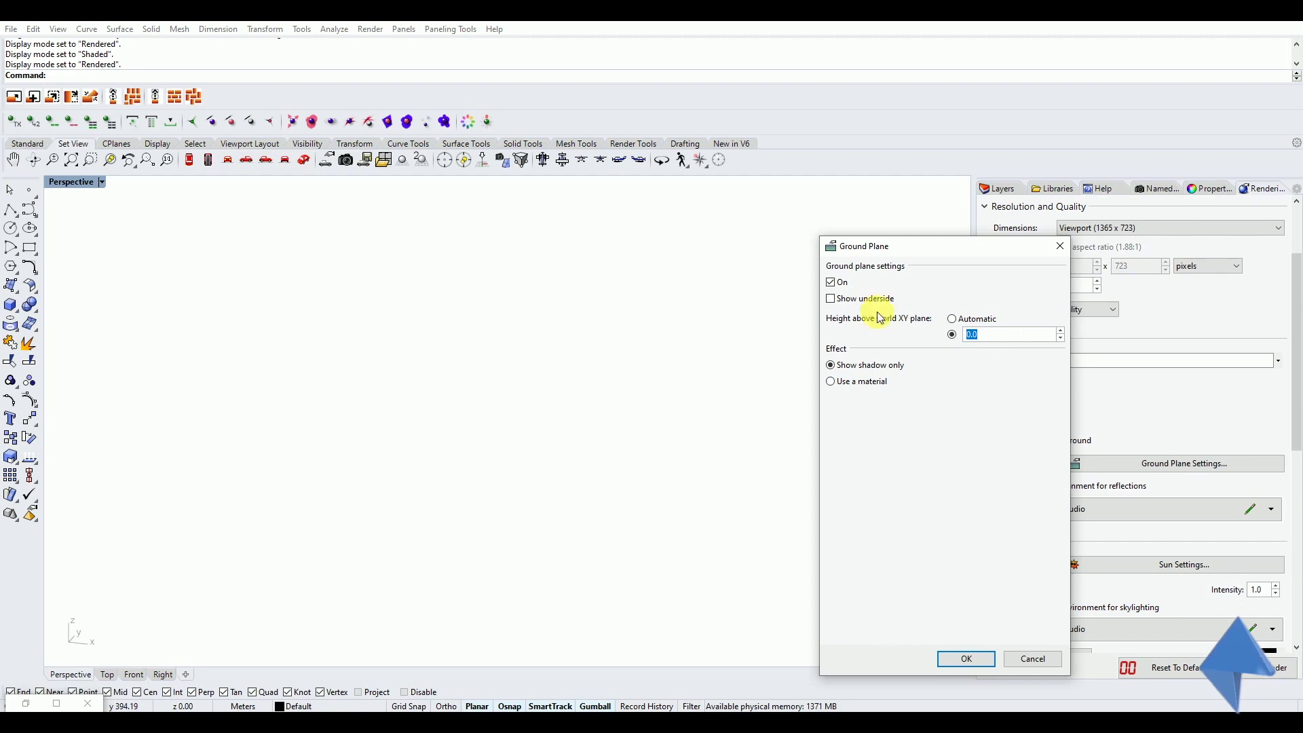
click(952, 319)
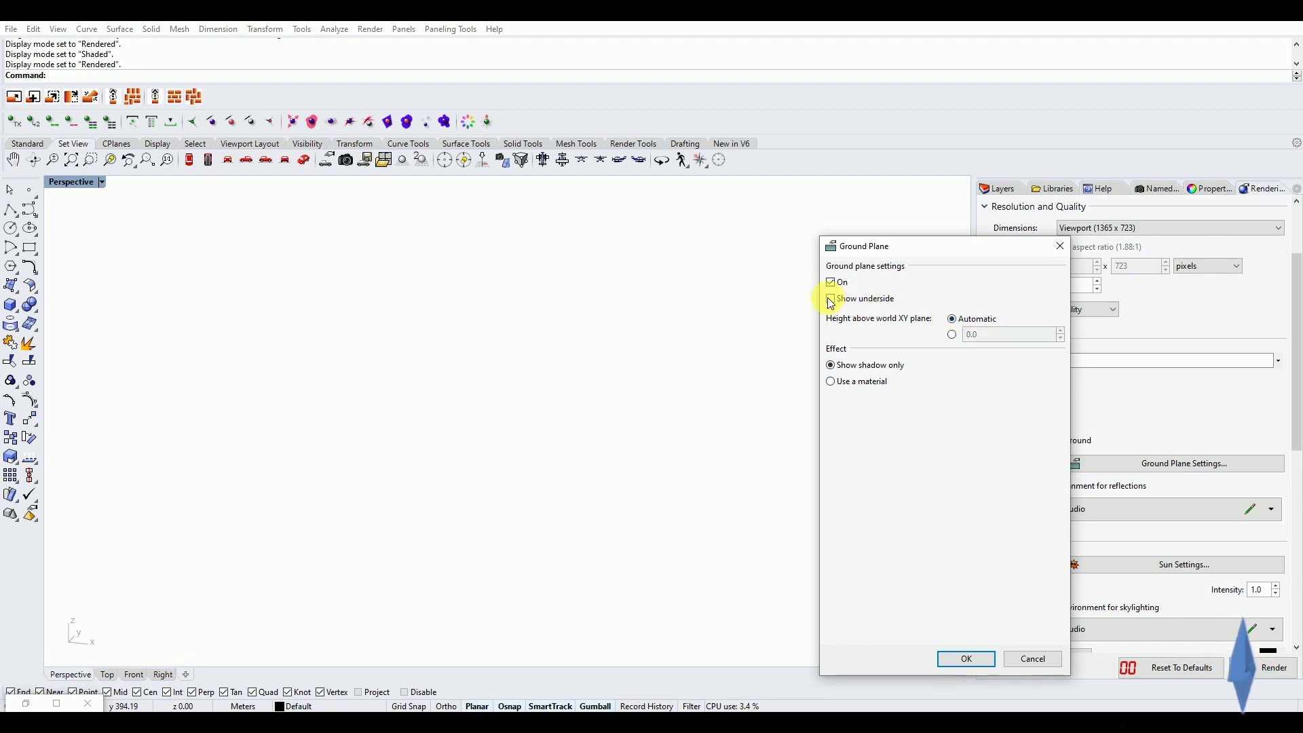
click(963, 661)
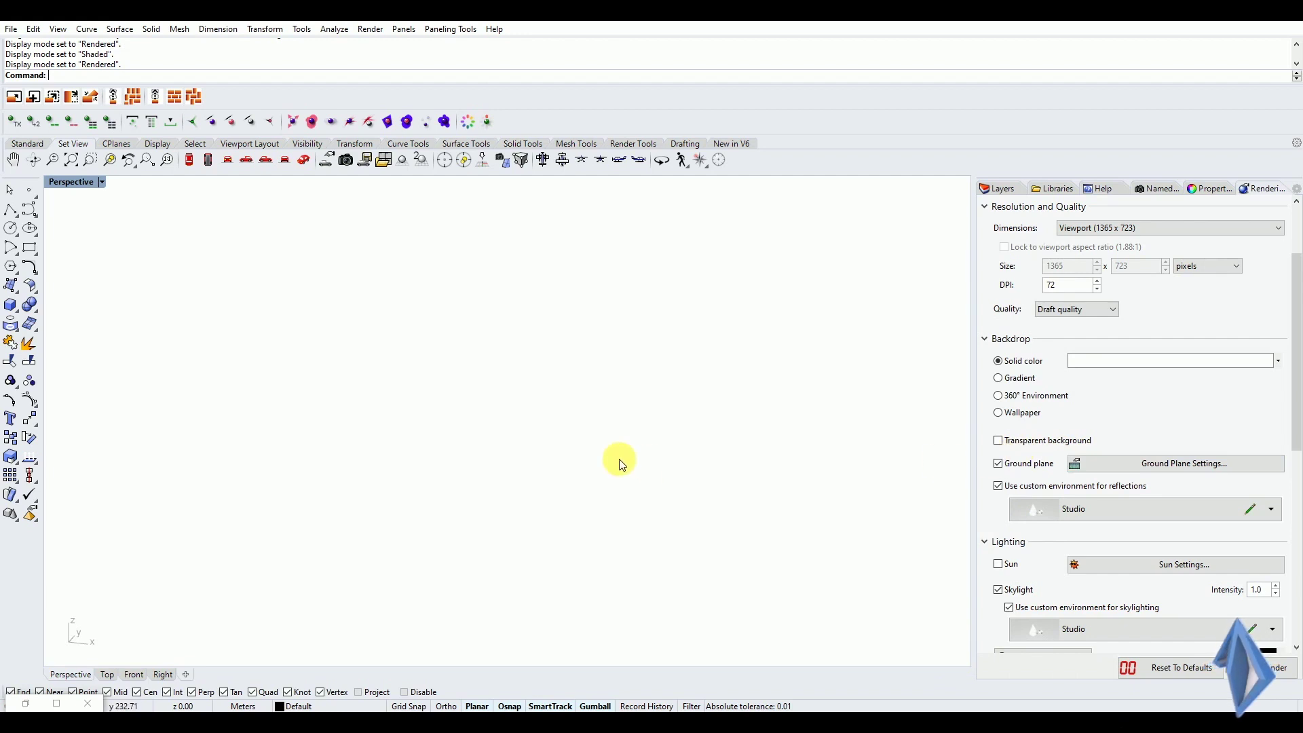
click(997, 465)
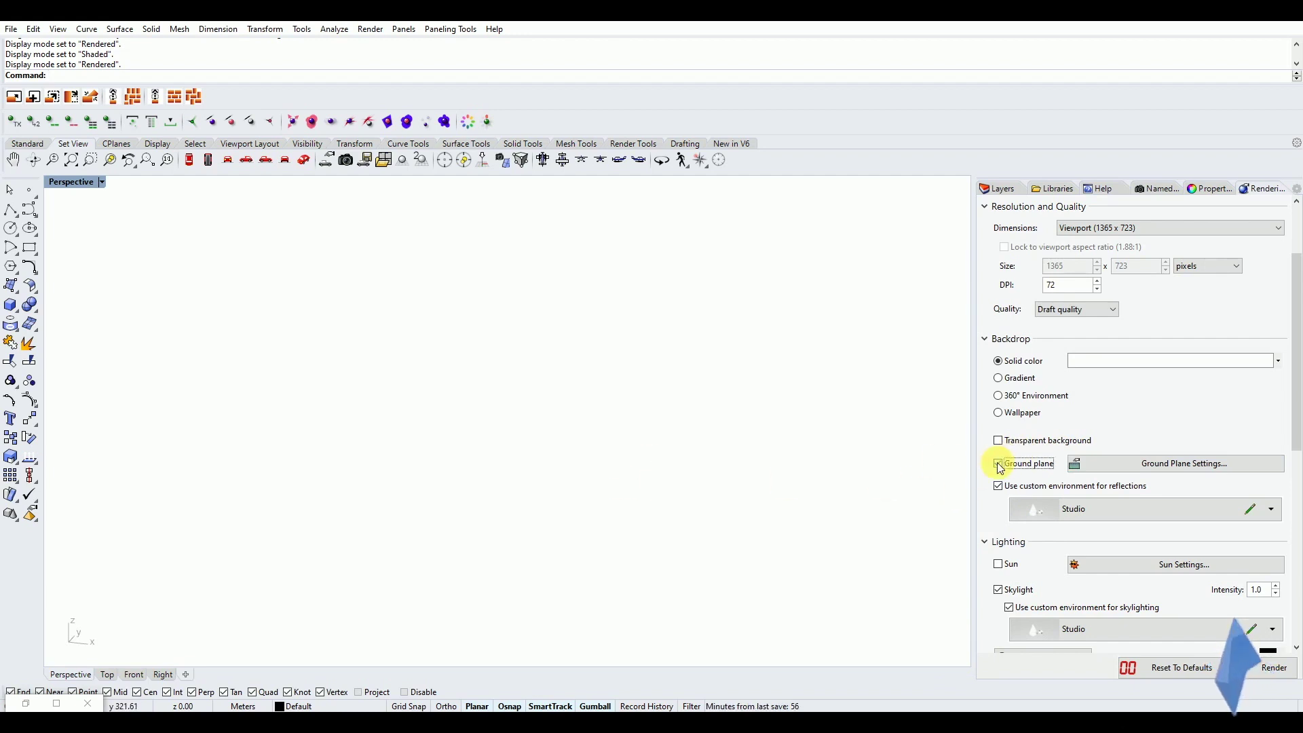
Step: Inspect the rendered tower from another angle and restore the Grasshopper window beside the viewport
right_drag(380, 382, 435, 409)
scroll(444, 391, up, 3)
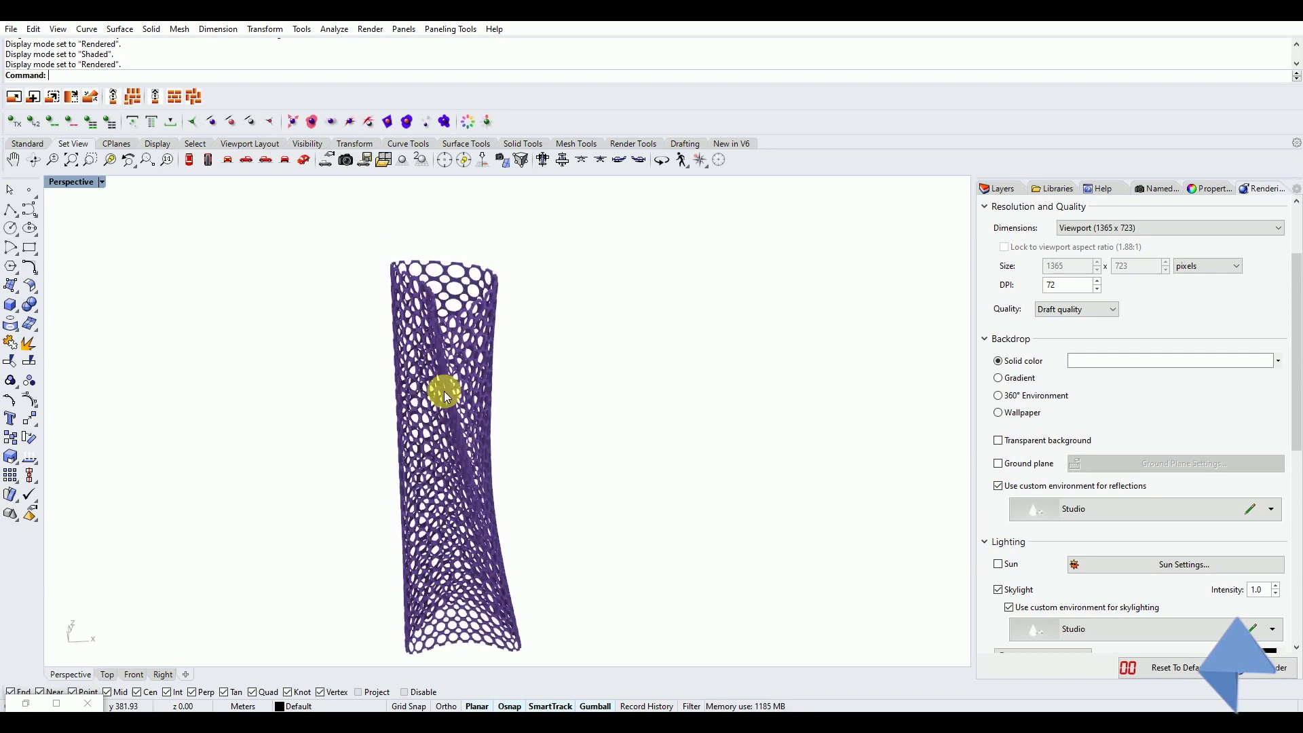
click(26, 703)
right_drag(456, 442, 386, 433)
scroll(940, 376, down, 2)
Step: Hide the Custom Preview component's preview and set the Perspective viewport to the Shaded display mode
right_drag(939, 376, 897, 536)
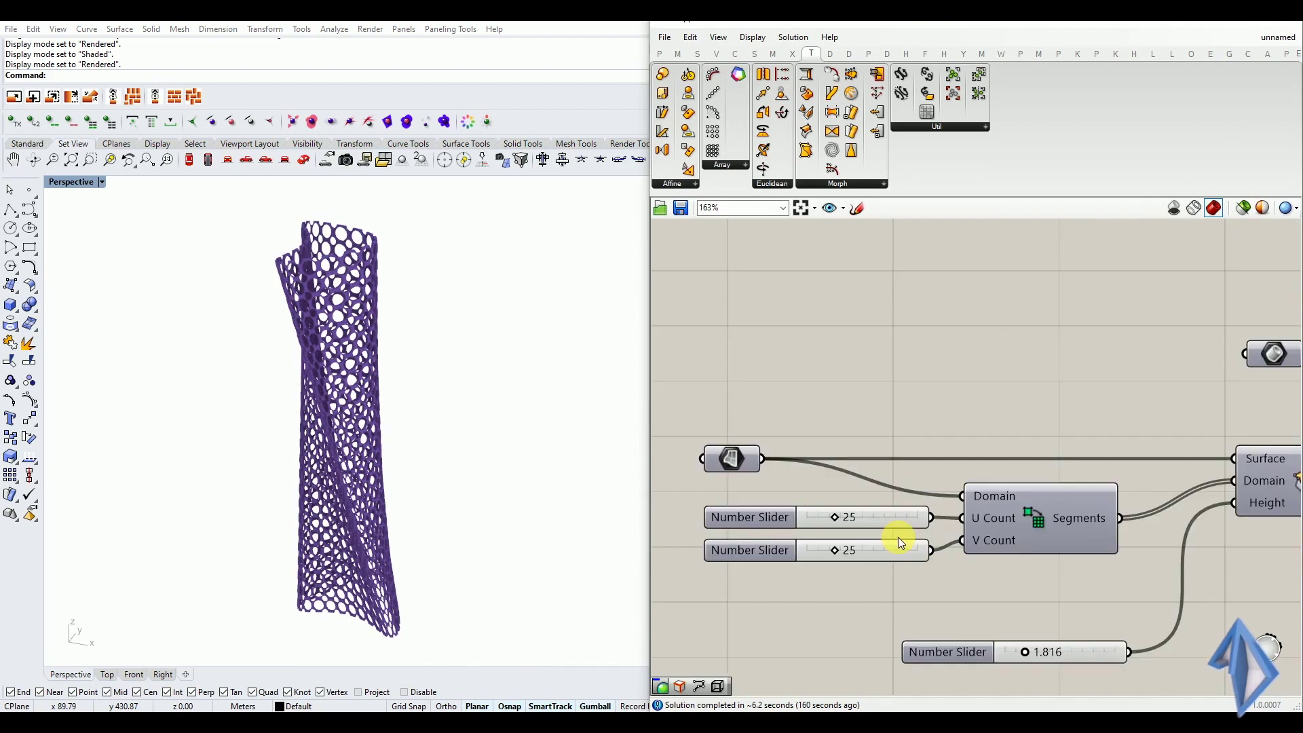
scroll(841, 552, down, 2)
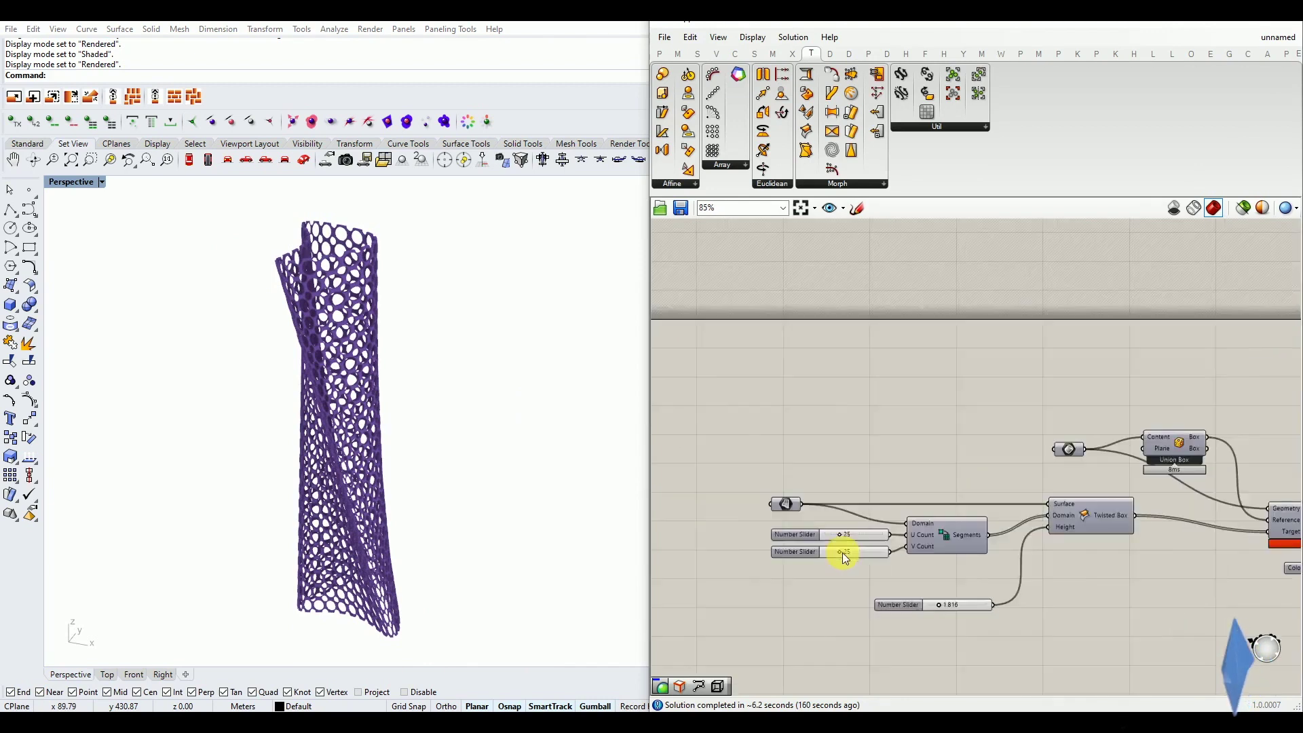
scroll(1113, 536, up, 2)
middle_click(1058, 528)
click(1106, 467)
click(102, 182)
click(79, 236)
Step: Disable the Box Morph, Colour Swatch and Custom Preview components together
scroll(434, 516, up, 3)
scroll(987, 509, up, 2)
scroll(919, 531, down, 1)
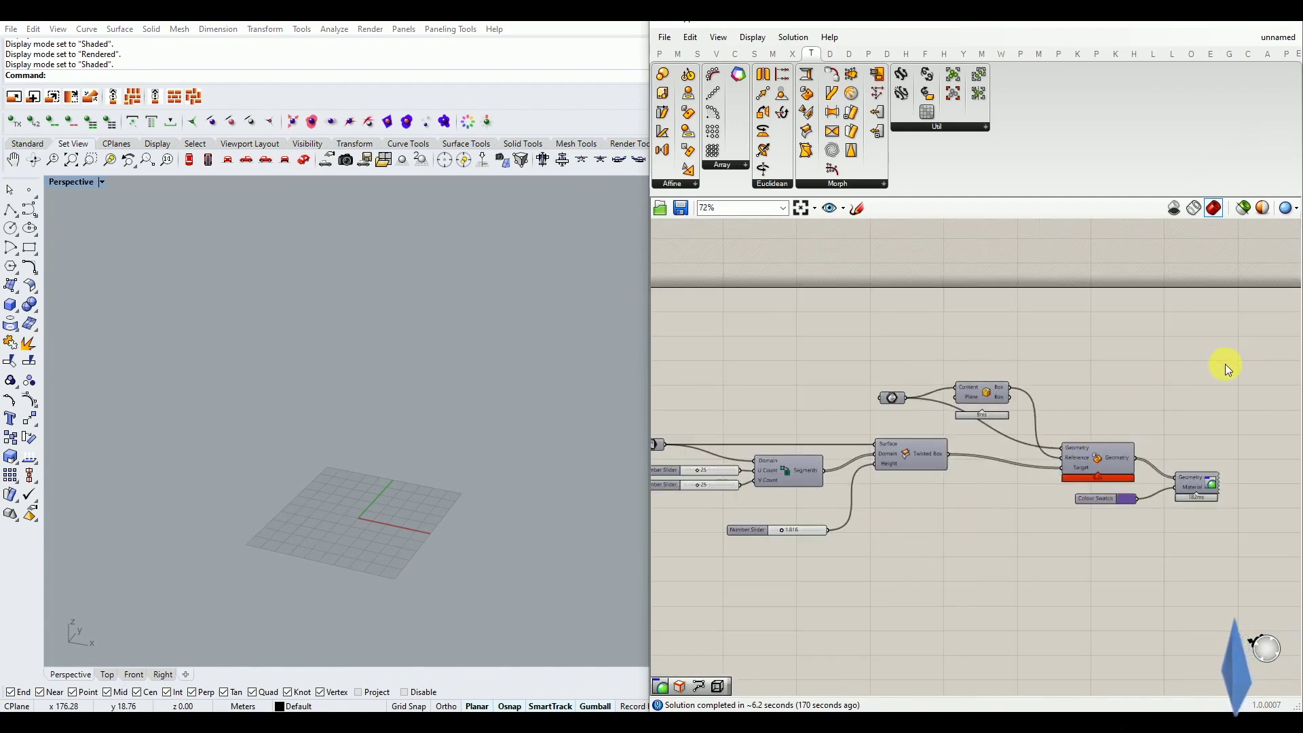
drag(1223, 414, 1046, 552)
middle_click(1086, 459)
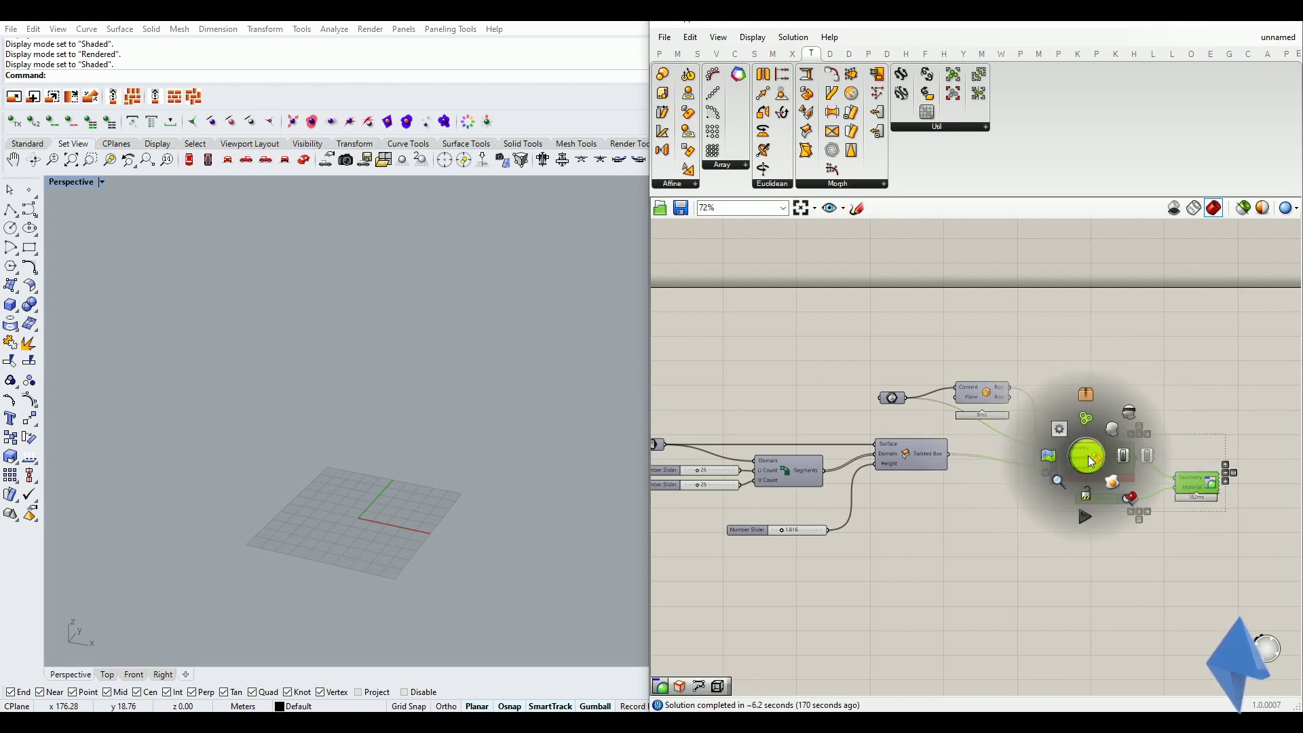
click(1130, 458)
click(1179, 408)
scroll(1140, 468, down, 4)
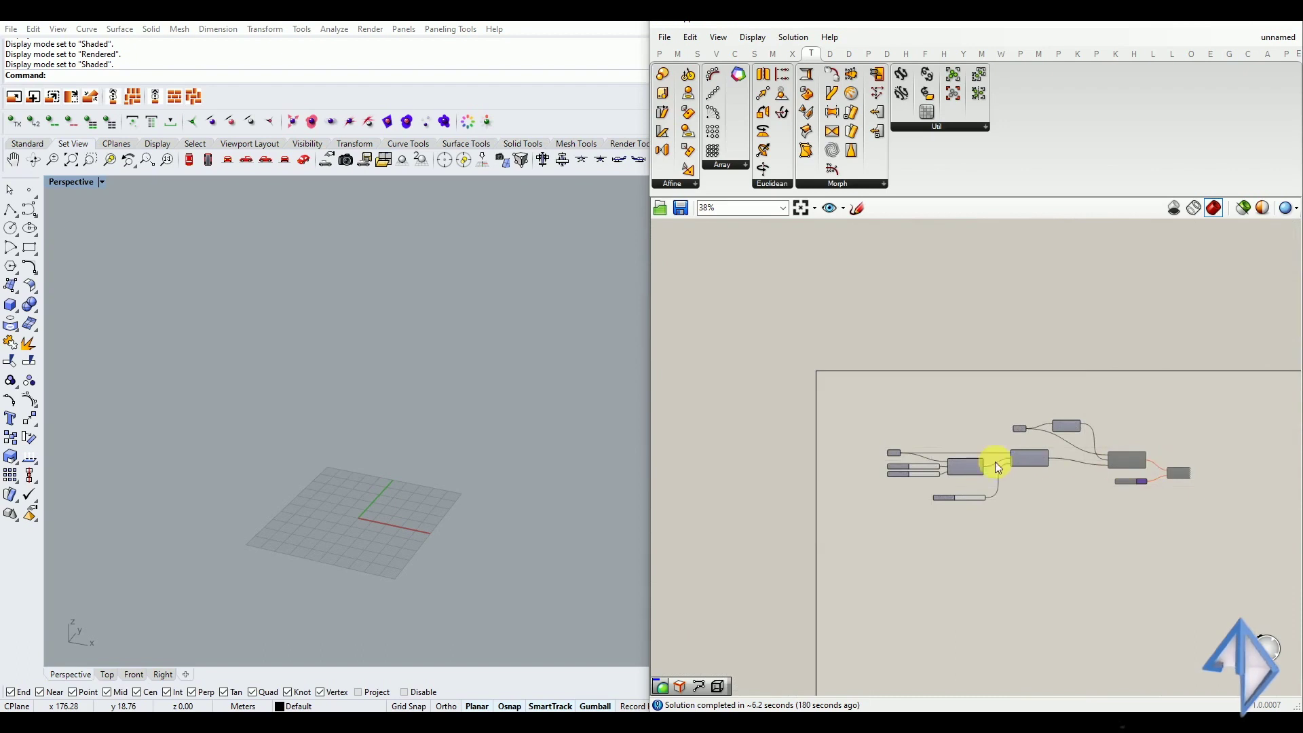
Step: Turn on the preview of the Twisted Box component and look over the box grid in the Perspective viewport
scroll(923, 471, up, 5)
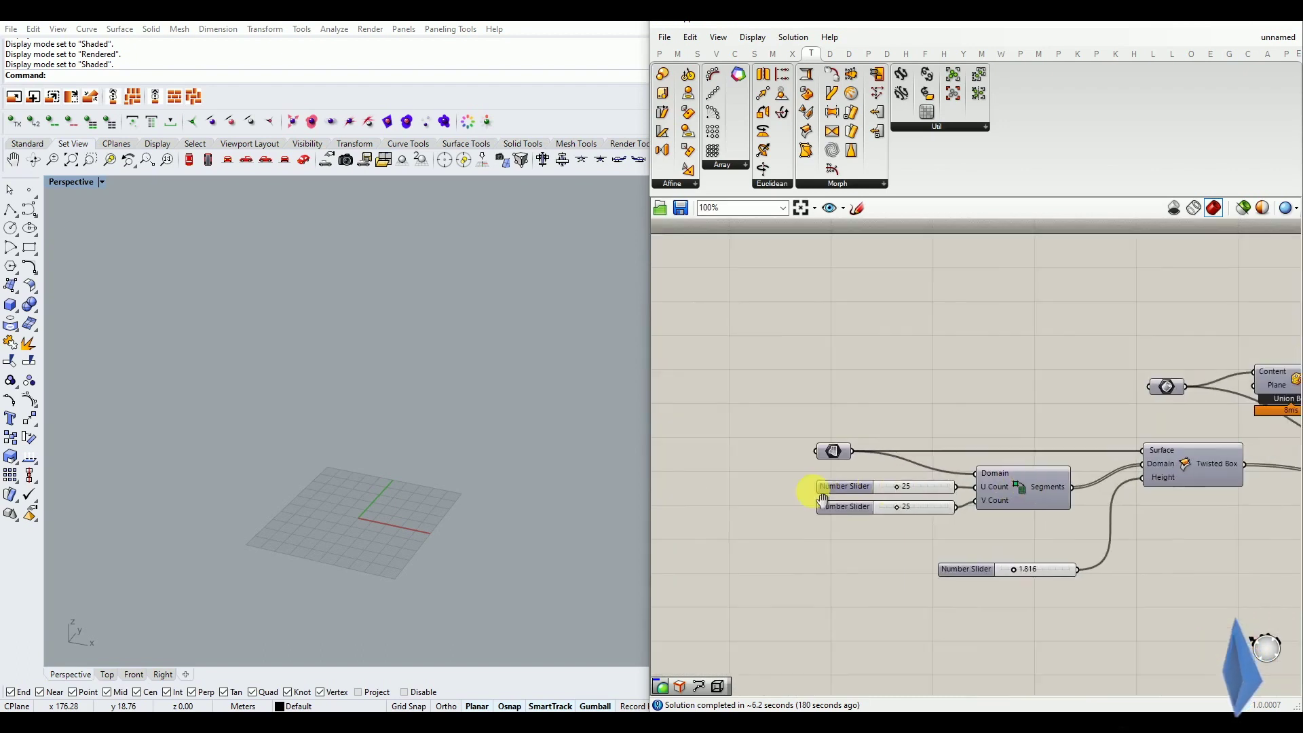
click(1120, 454)
middle_click(1126, 454)
click(1153, 442)
mouse_move(366, 405)
right_down()
mouse_move(387, 451)
mouse_move(387, 414)
right_up()
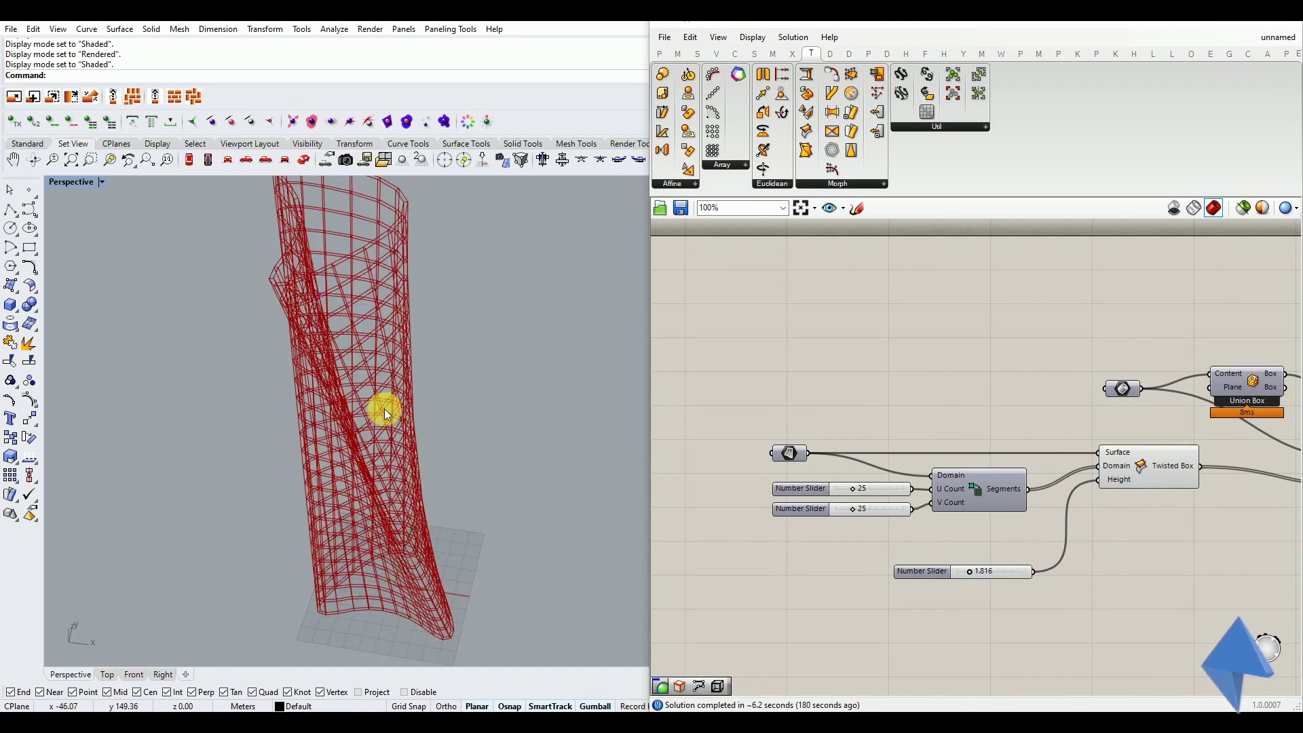
Step: Set the slider feeding U Count to 30
scroll(875, 491, up, 4)
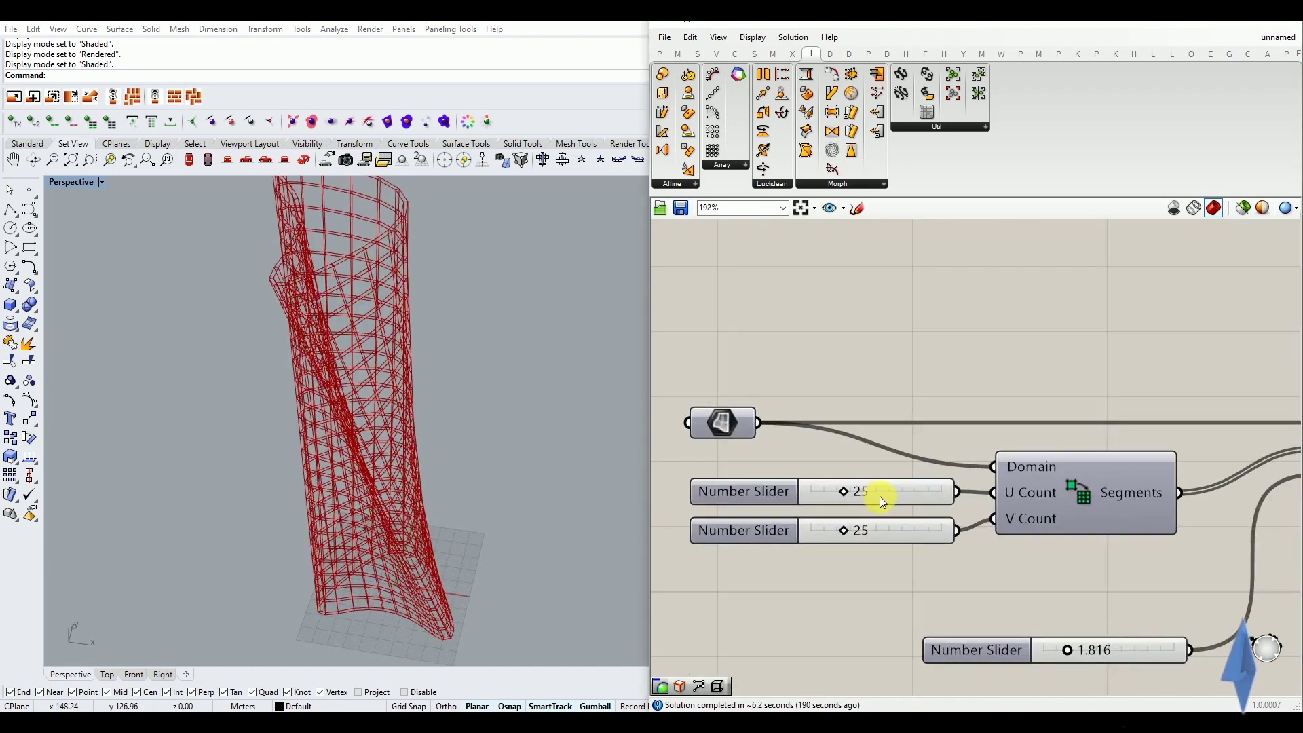
double_click(879, 495)
text(30)
click(933, 491)
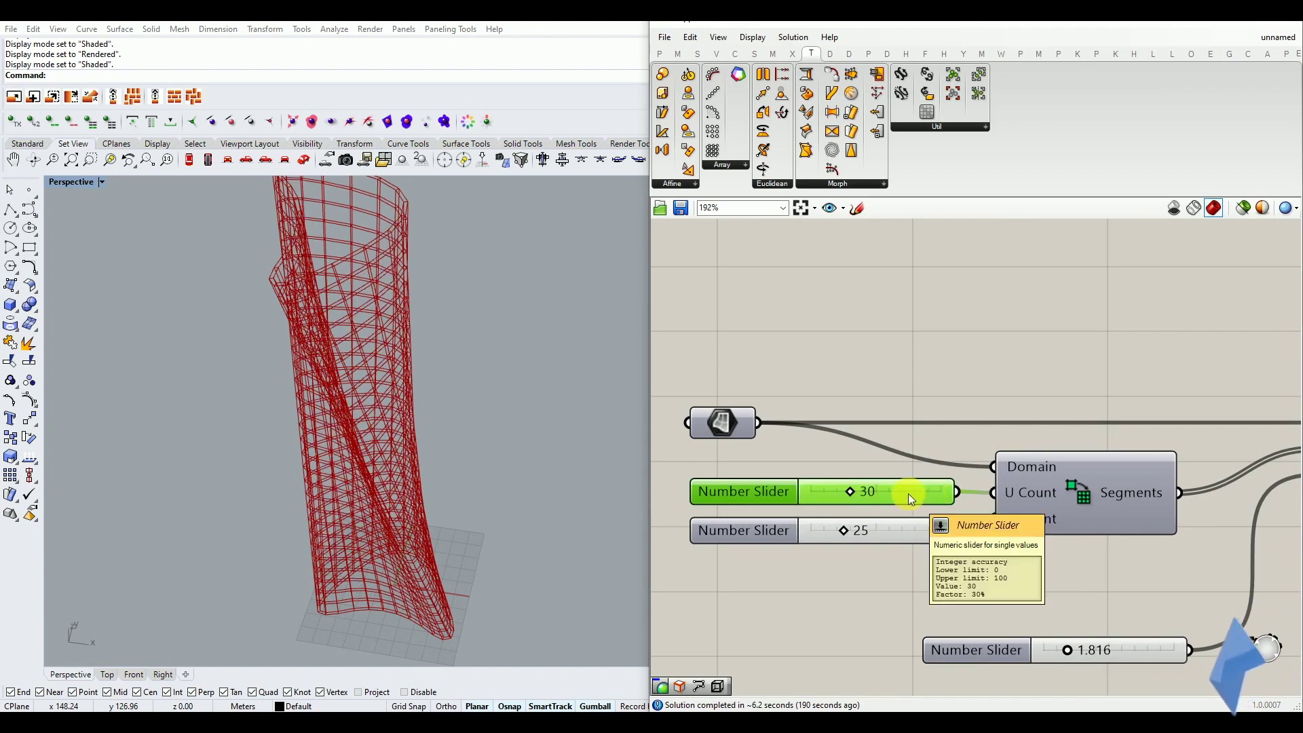
double_click(908, 494)
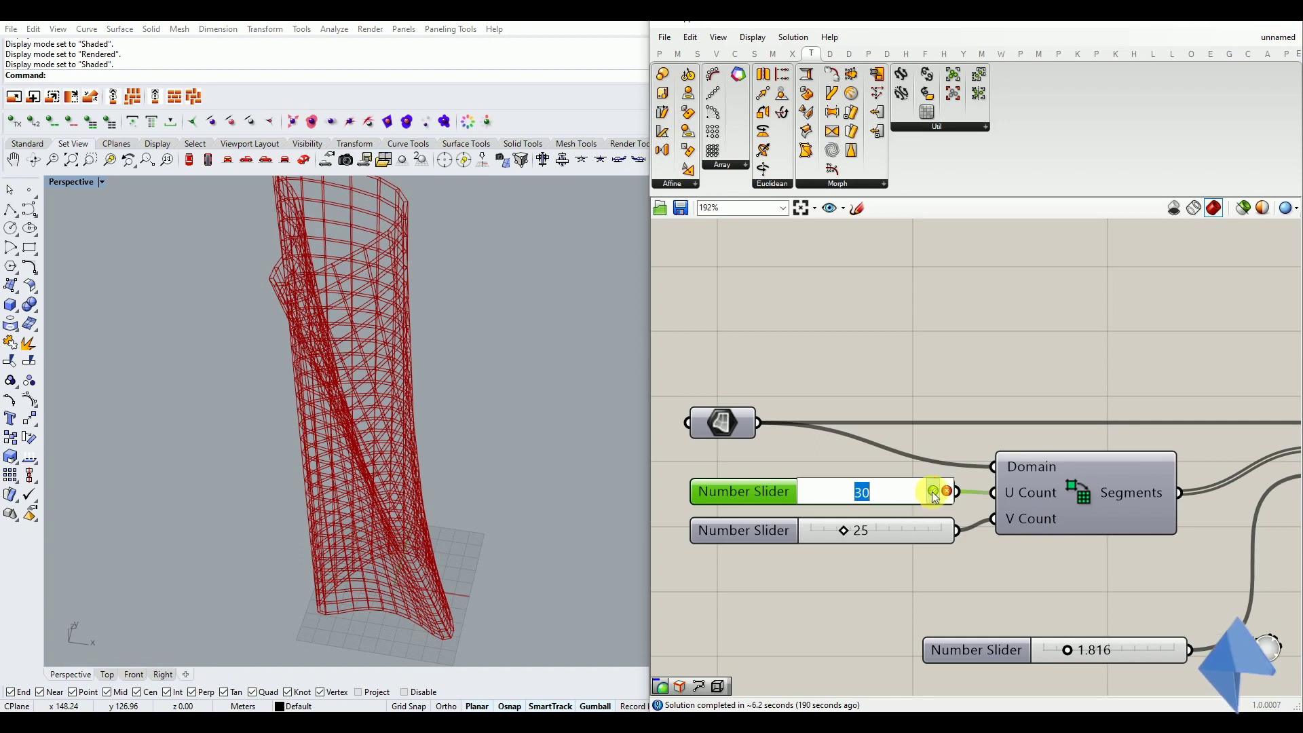
click(933, 491)
Step: Try a denser box grid with the U Count slider at 40 and the V Count slider at 32
right_drag(589, 543, 352, 355)
drag(853, 498, 856, 542)
right_drag(407, 461, 478, 391)
right_drag(486, 436, 414, 522)
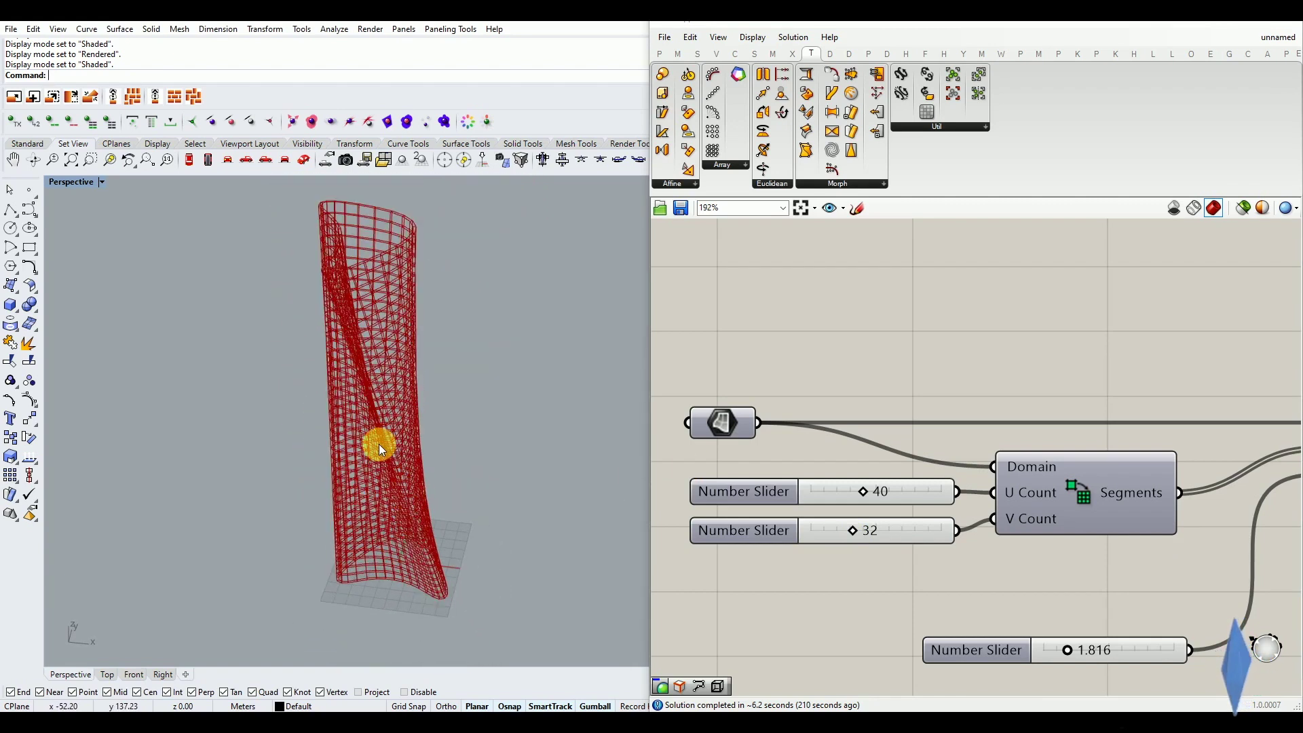
scroll(378, 443, up, 2)
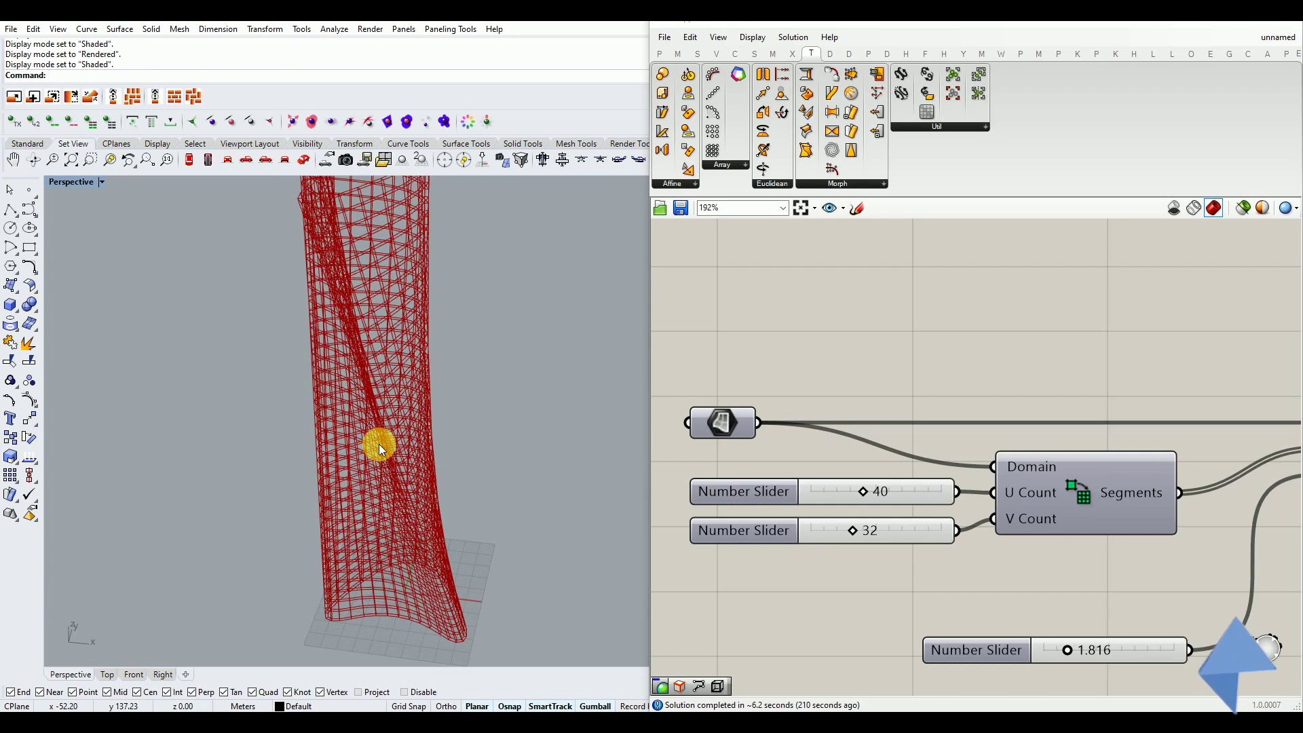
Step: Set the U Count slider to 30 and the V Count slider to 25, and check the box grid
double_click(885, 497)
text(3)
key(Return)
double_click(896, 531)
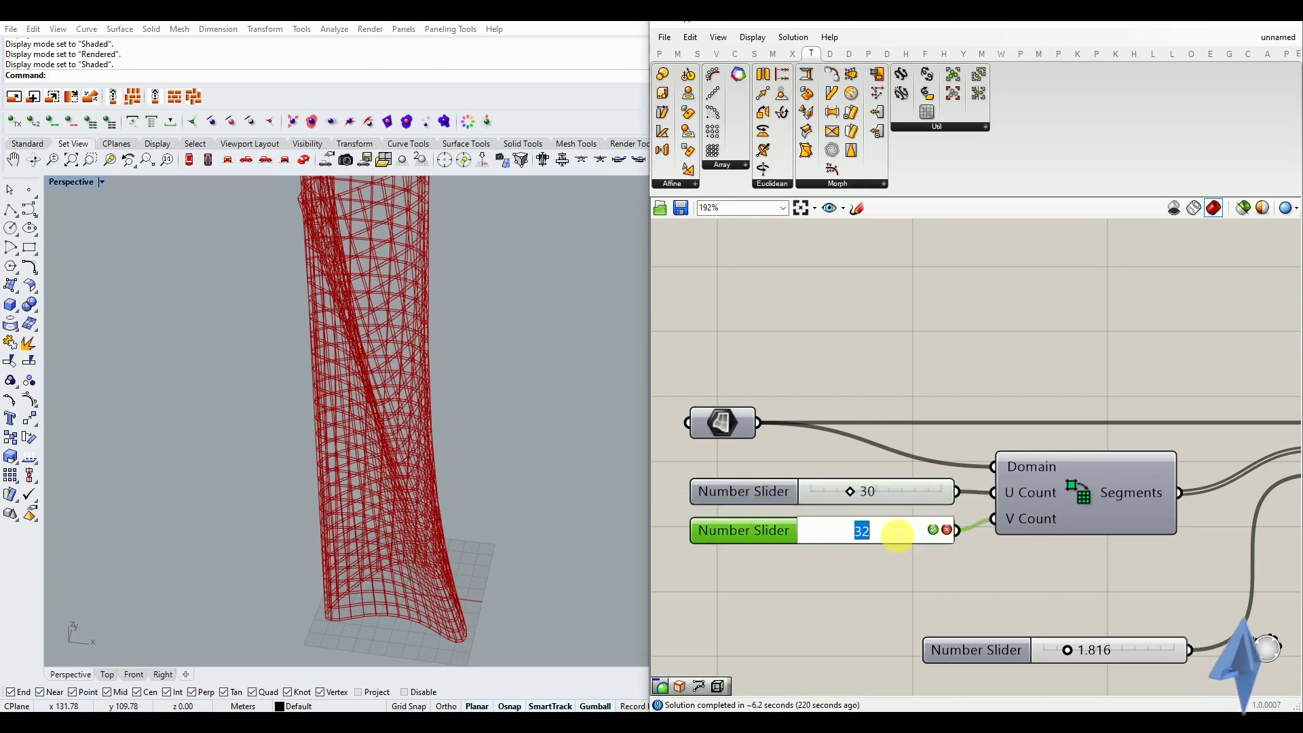
text(2)
key(Return)
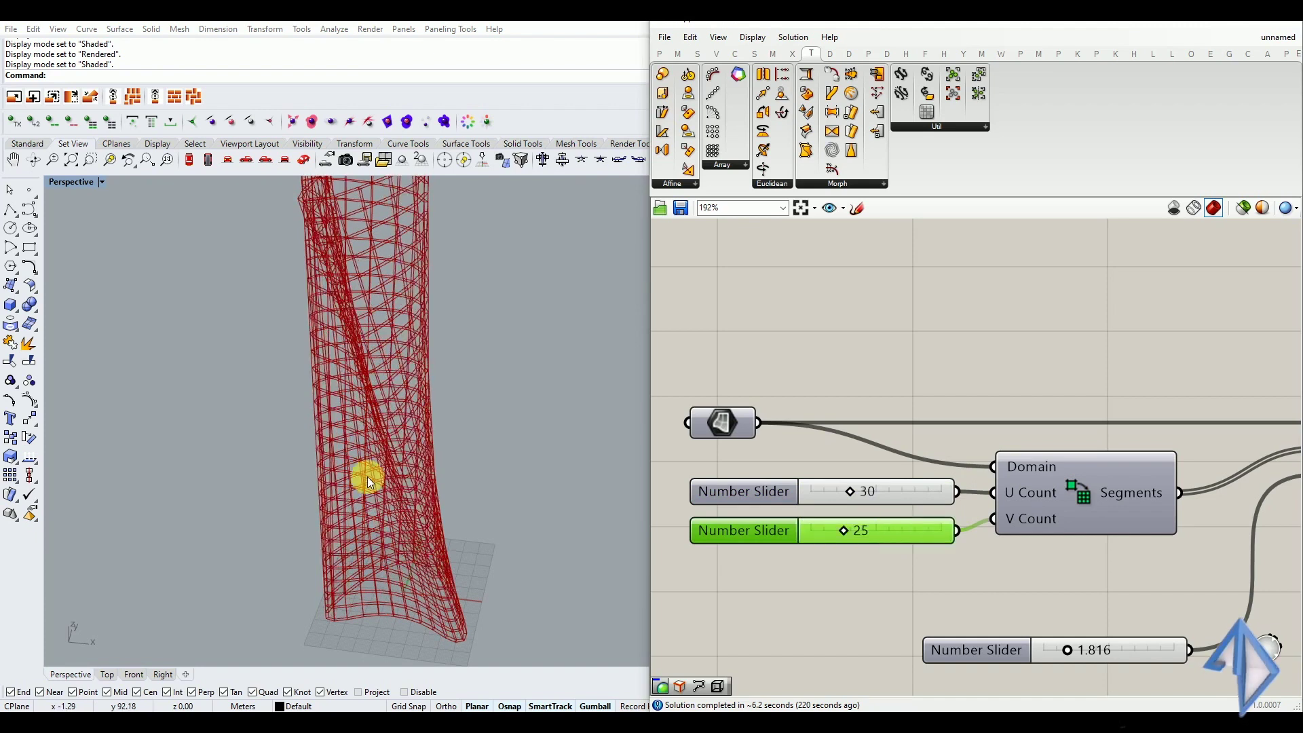
right_drag(367, 477, 355, 471)
click(796, 348)
Step: Re-enable the Box Morph, Colour Swatch and Custom Preview components so the morph recomputes
scroll(759, 518, down, 3)
scroll(780, 517, down, 3)
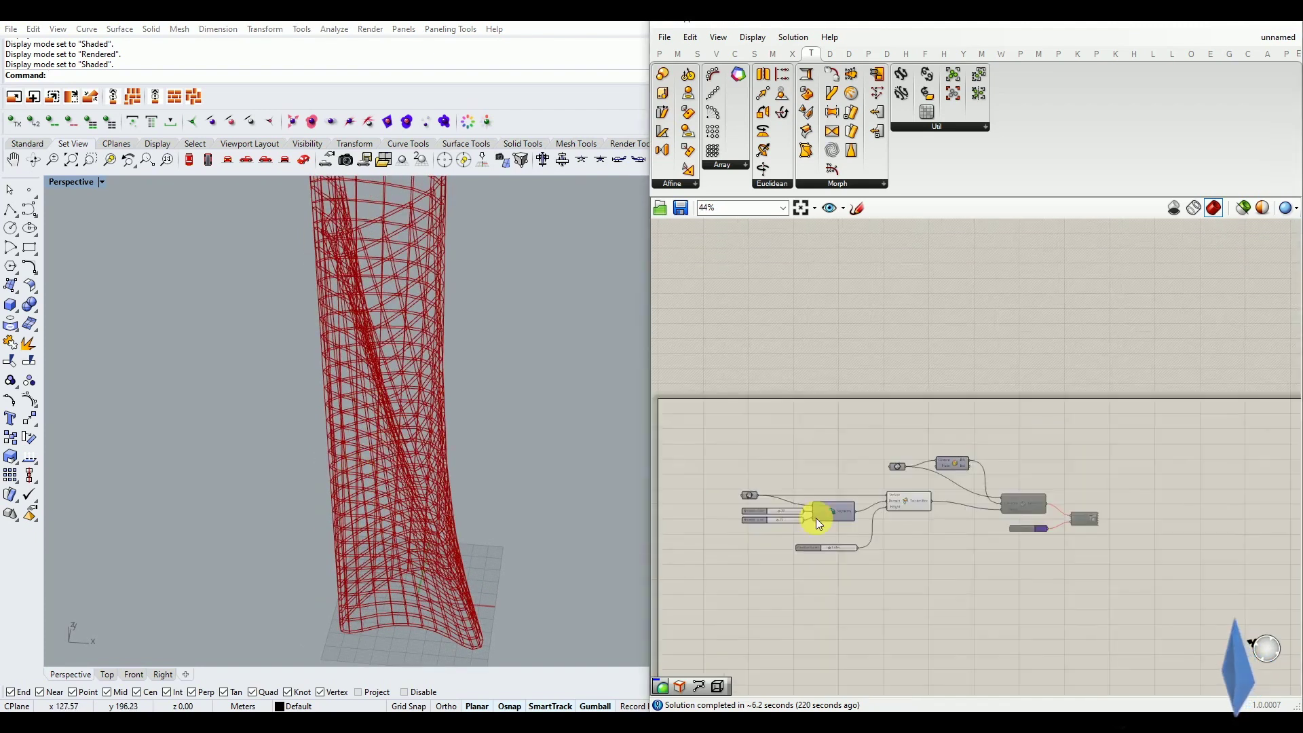
scroll(930, 501, up, 5)
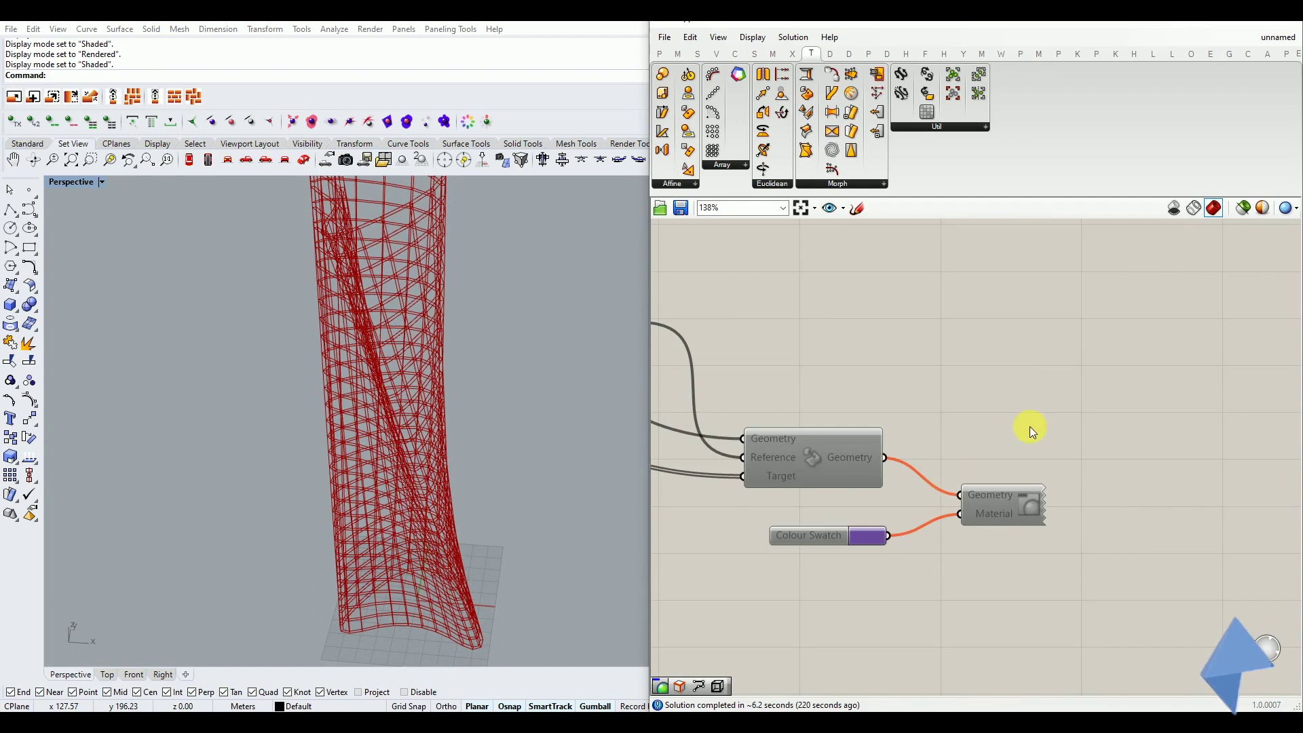
drag(1030, 426, 813, 550)
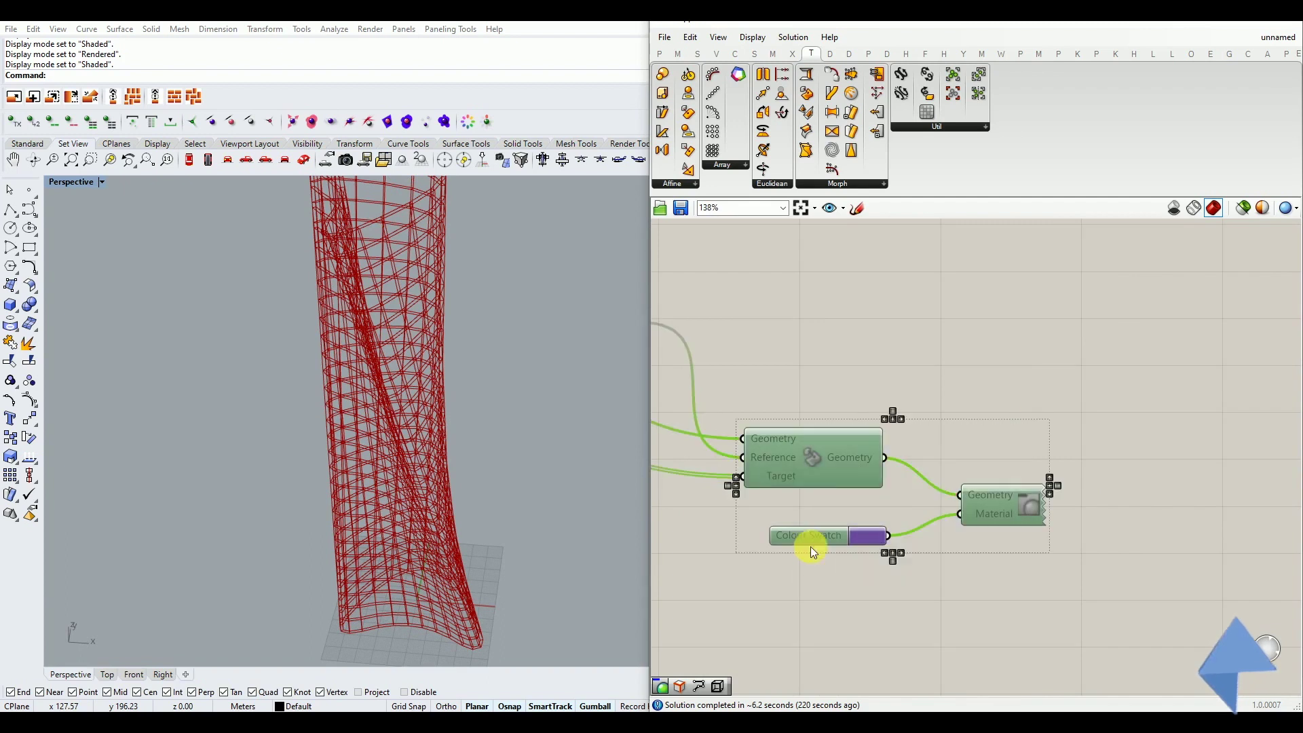
middle_click(819, 470)
click(854, 475)
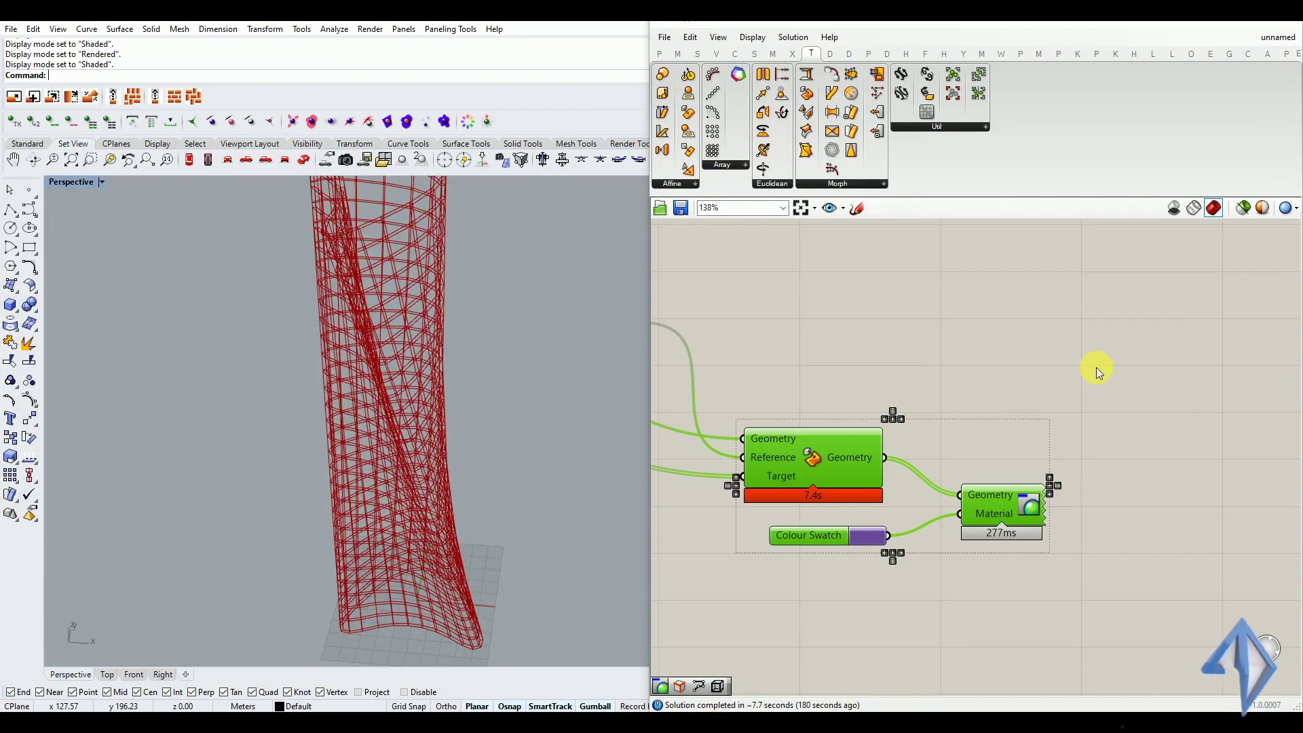
click(1097, 368)
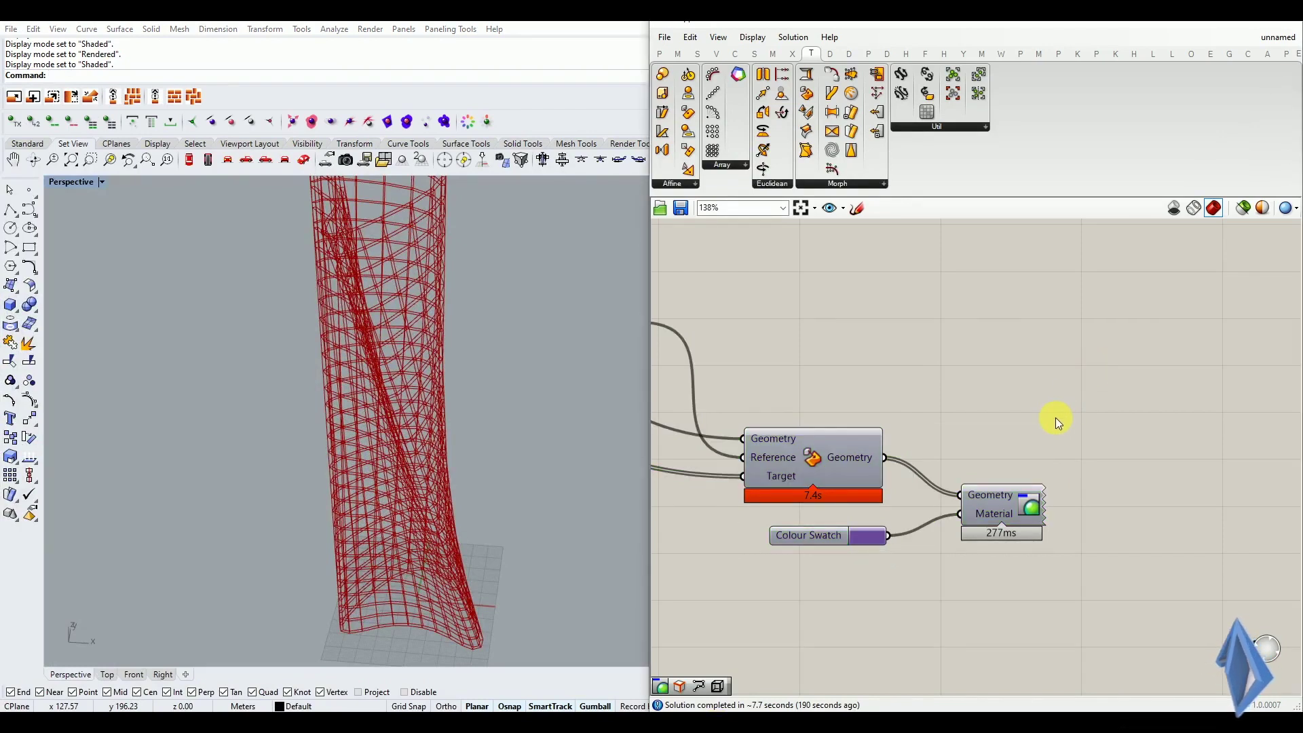
Step: Hide the preview of the Twisted Box component
scroll(214, 356, down, 5)
scroll(1032, 424, down, 2)
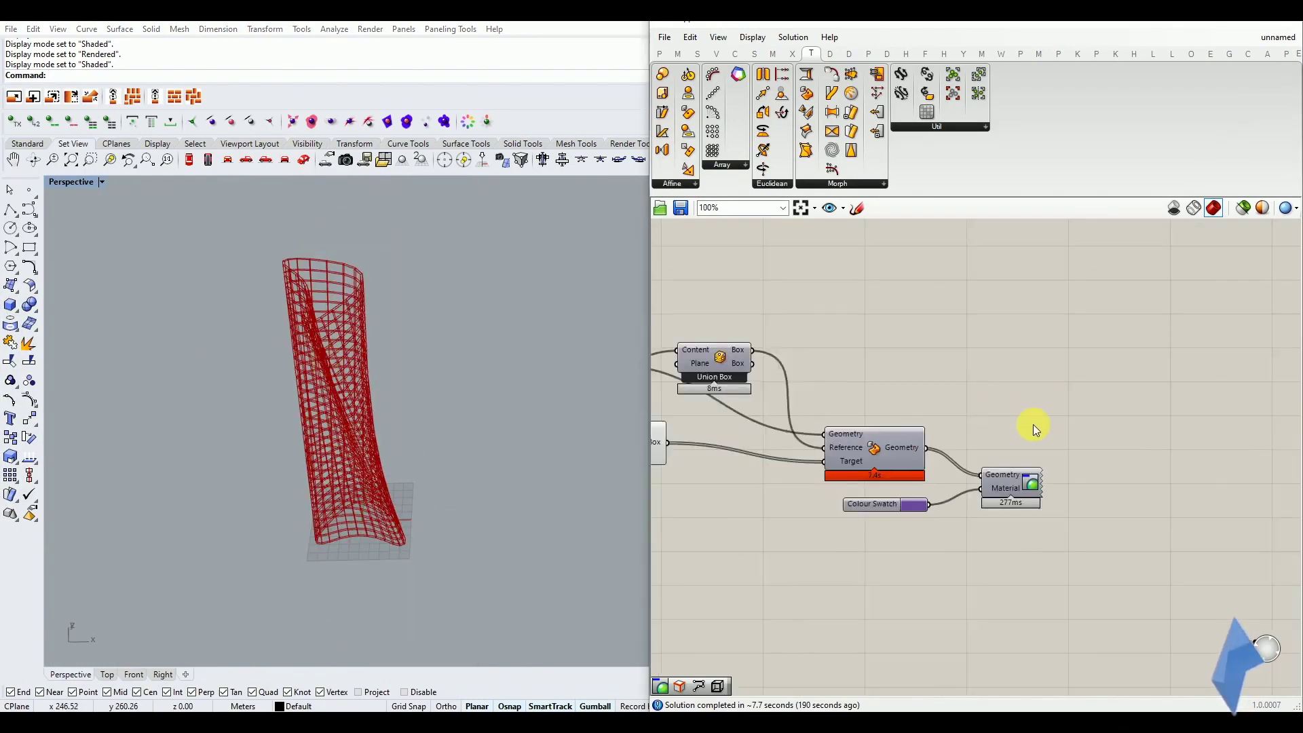
scroll(1009, 467, up, 2)
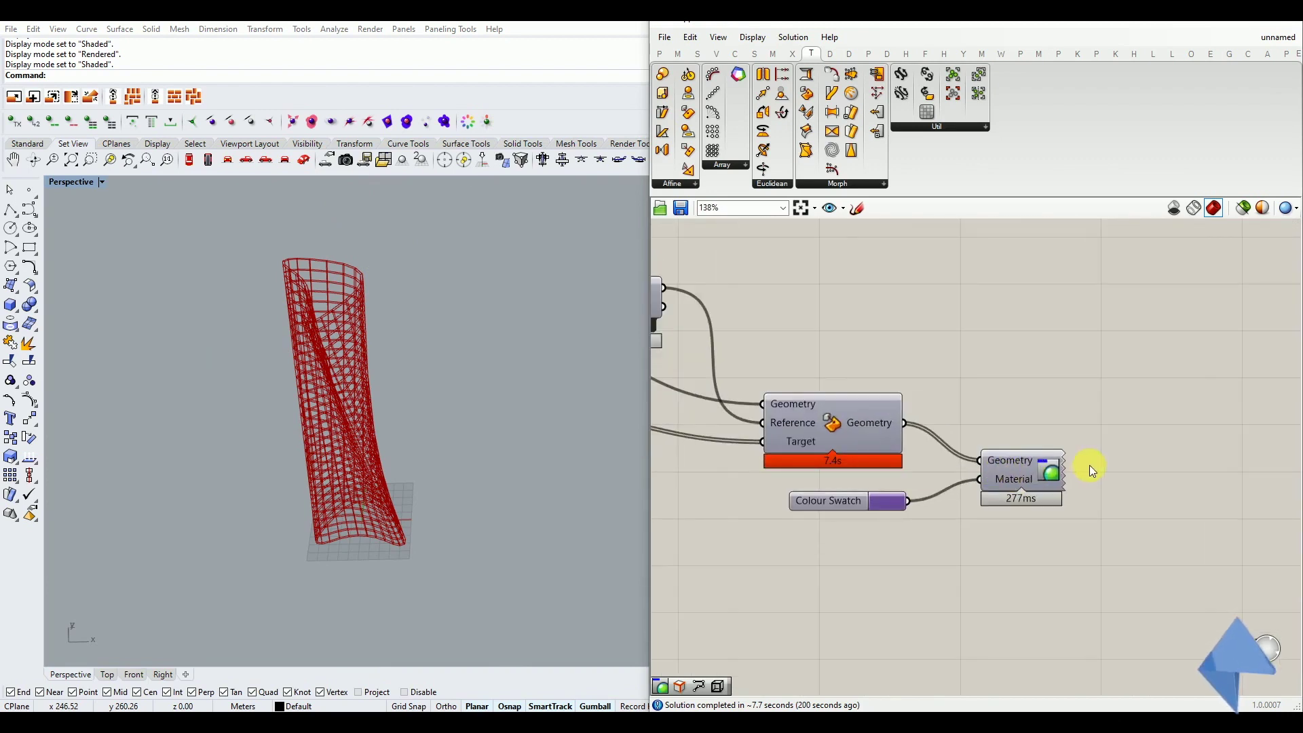
scroll(1089, 466, down, 3)
scroll(869, 453, up, 2)
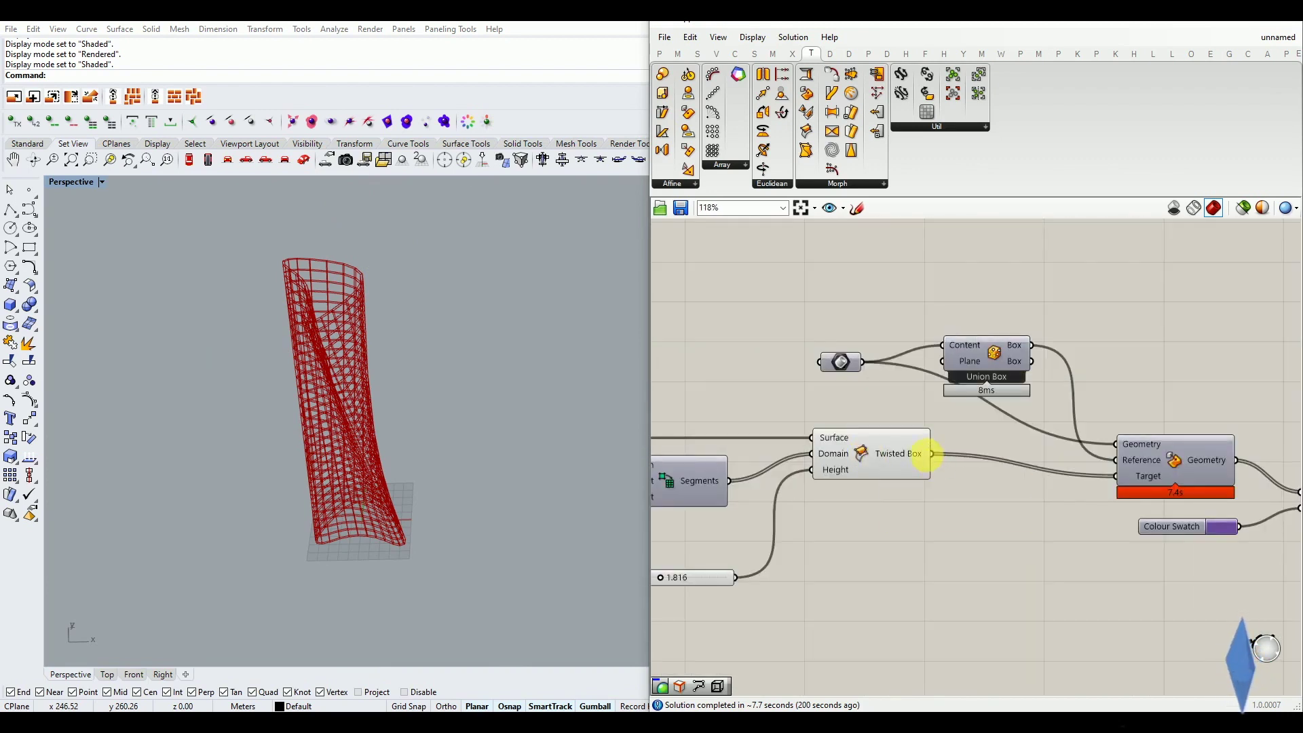
scroll(882, 441, down, 4)
scroll(848, 480, up, 3)
scroll(808, 484, down, 3)
click(919, 447)
key(space)
click(965, 407)
Step: Turn the Custom Preview component's preview back on to display the coloured tower
scroll(1083, 467, down, 1)
scroll(1035, 486, up, 5)
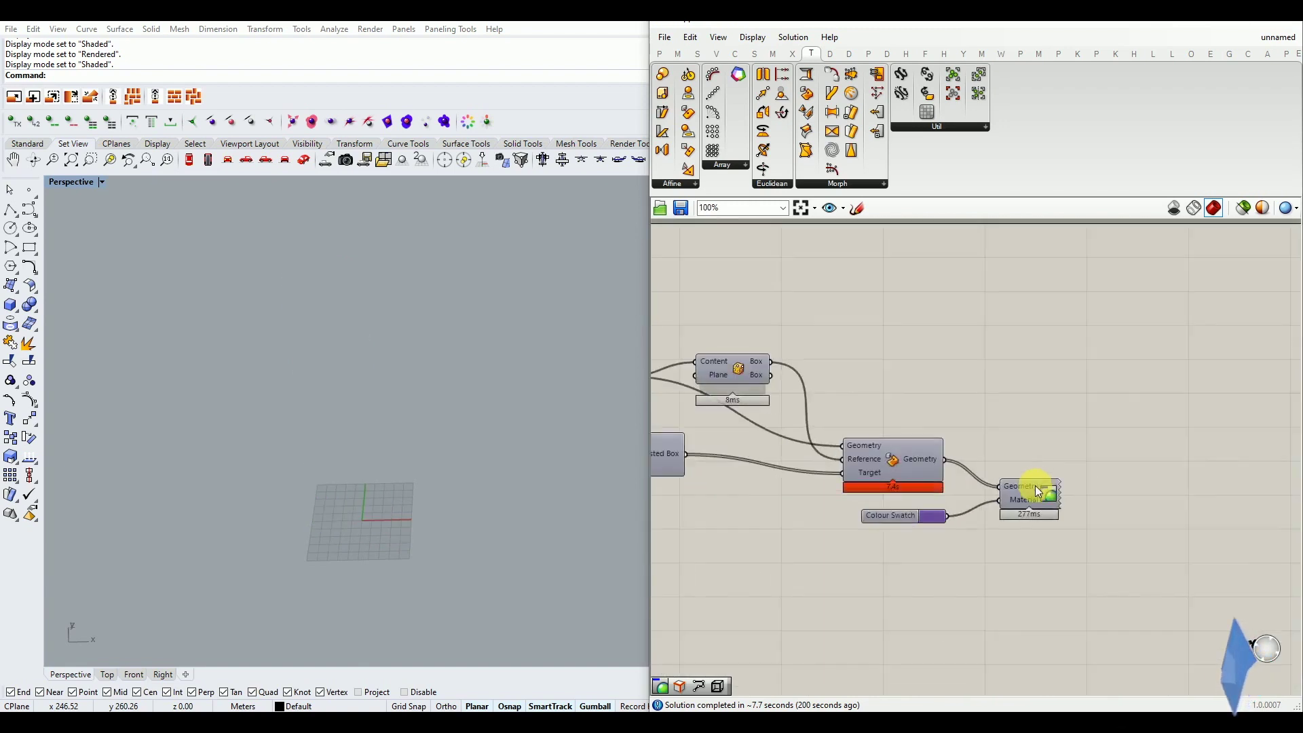
key(space)
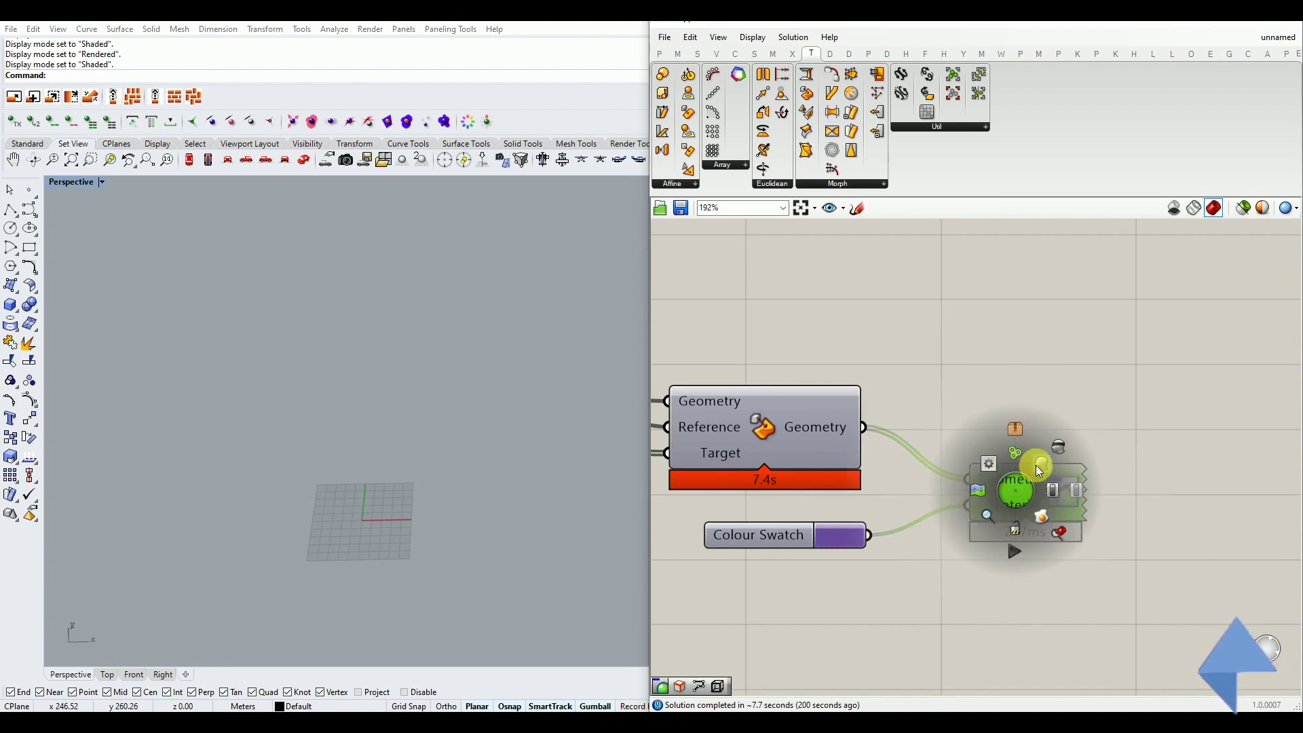
click(871, 327)
click(871, 327)
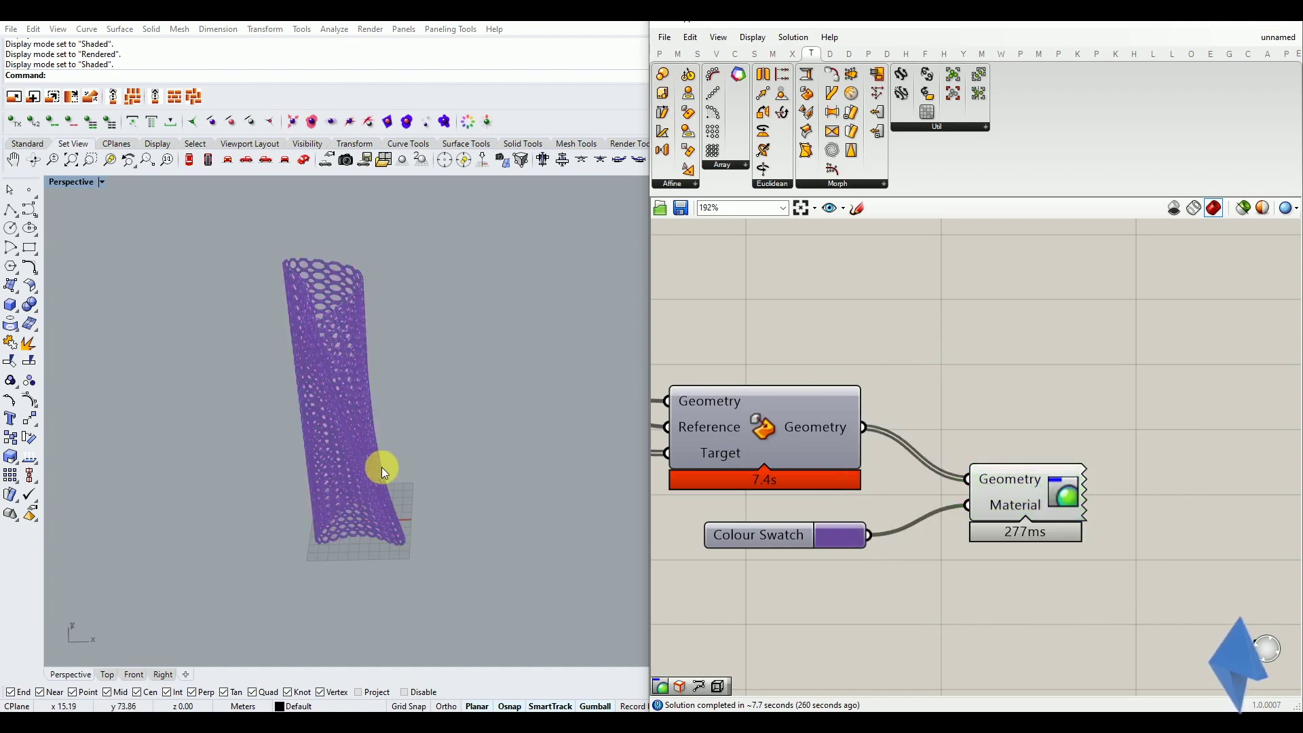
Step: Examine the purple tower's ring pattern near its base and the U and V Count sliders that control it
scroll(387, 410, up, 10)
right_drag(407, 399, 372, 436)
right_drag(365, 247, 430, 459)
scroll(471, 503, up, 6)
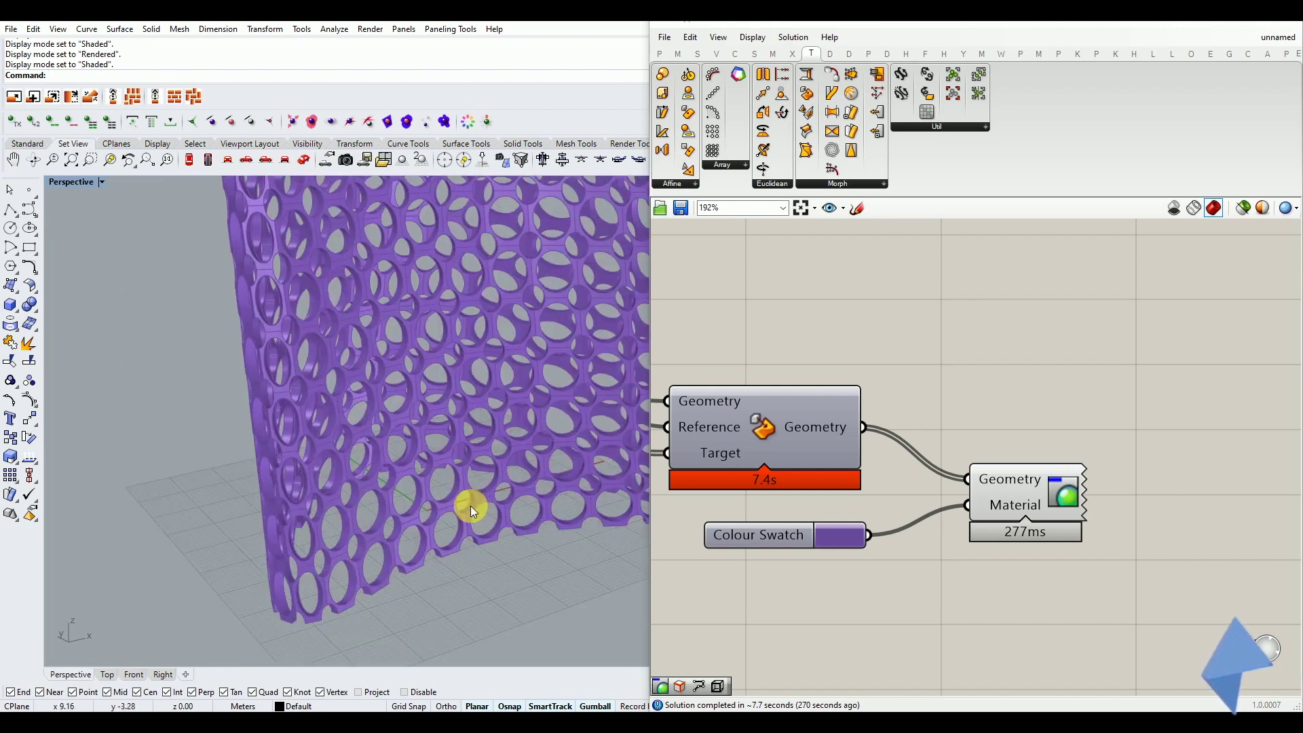
scroll(1042, 407, down, 5)
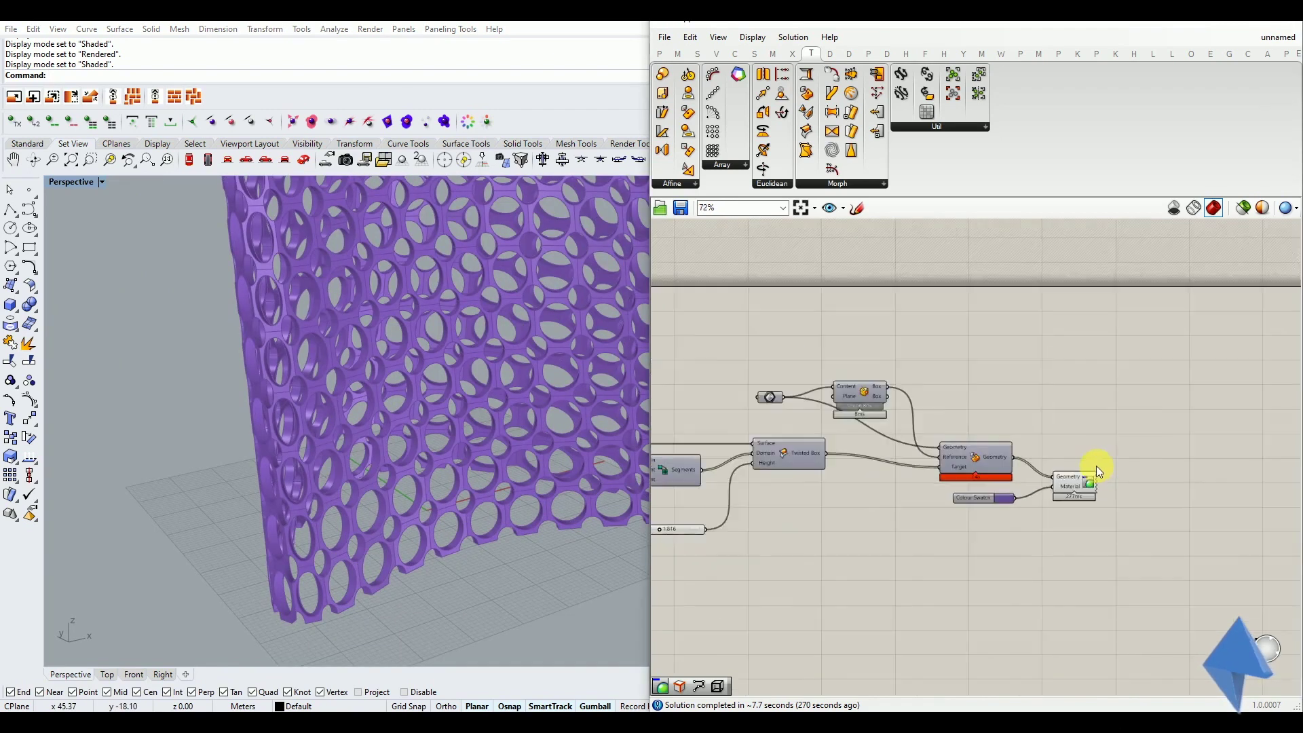
scroll(881, 478, up, 2)
scroll(881, 479, up, 4)
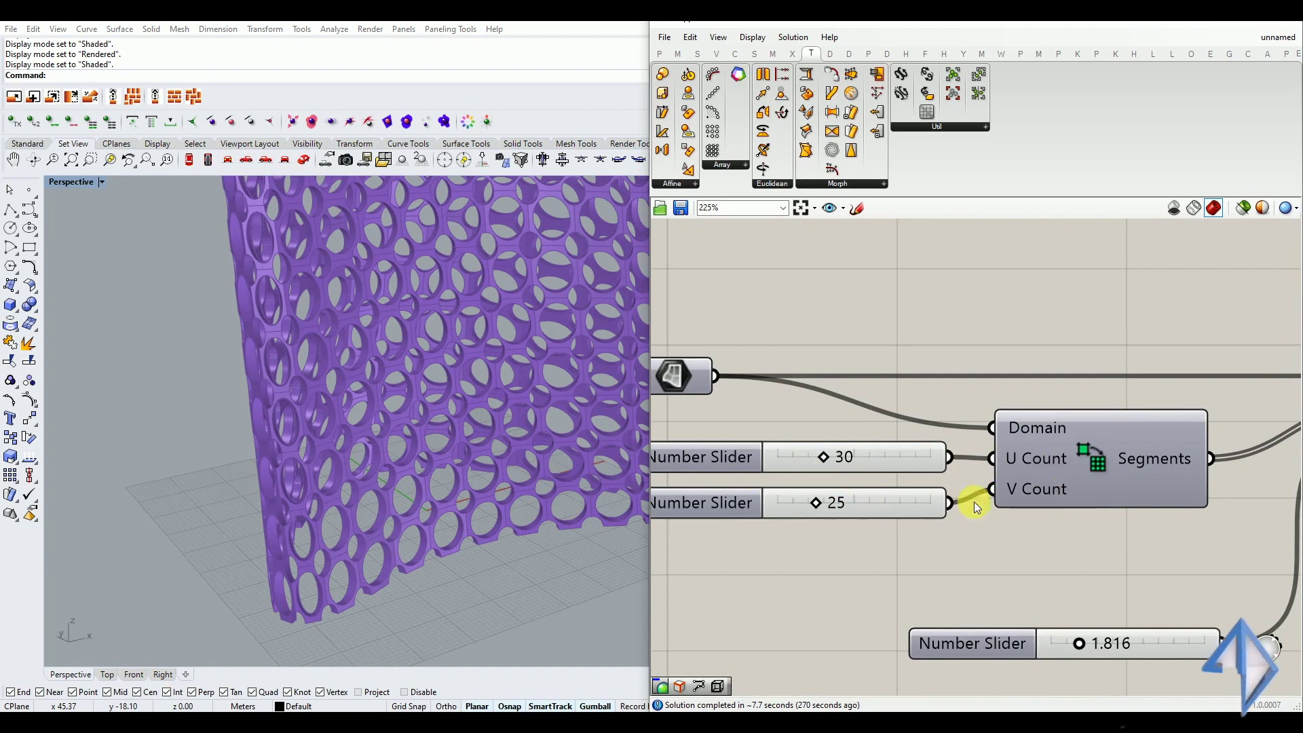
Step: Examine the whole tower in the viewport and the Twisted Box and Box Morph sections of the definition
scroll(408, 551, down, 6)
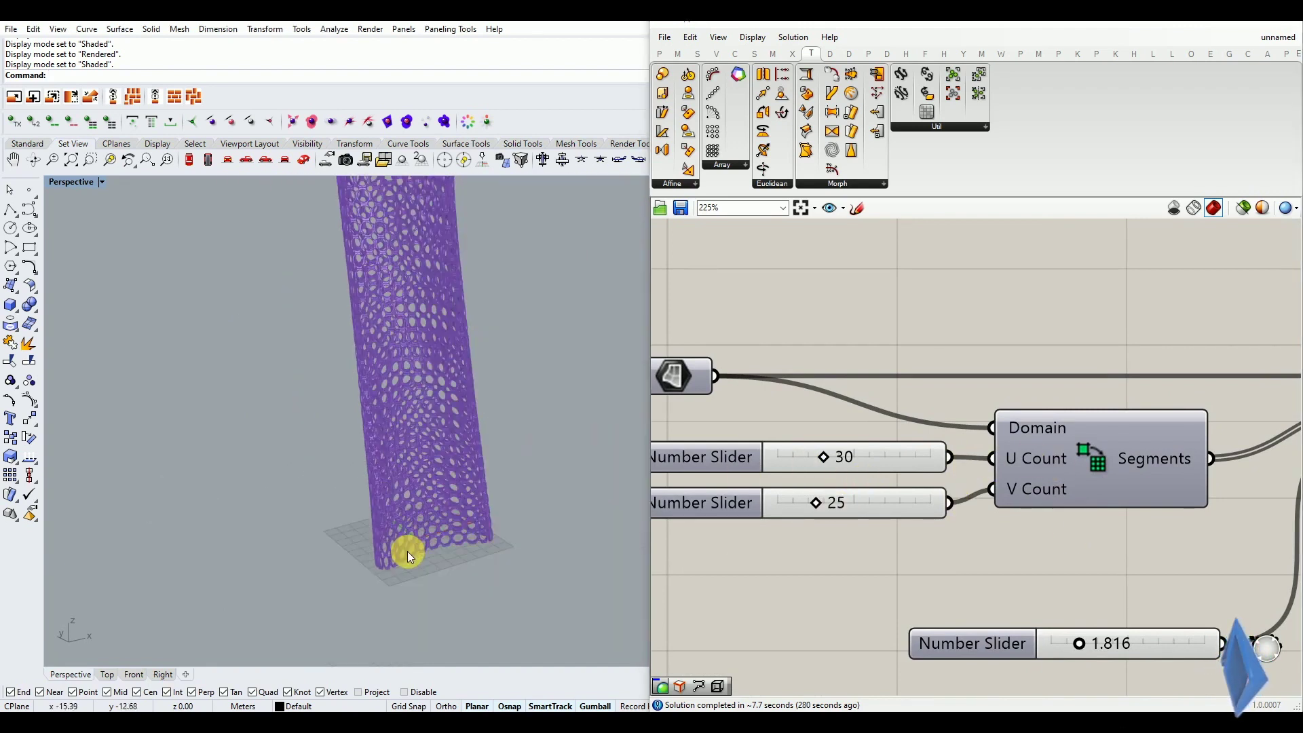
scroll(890, 556, down, 5)
scroll(1085, 487, up, 4)
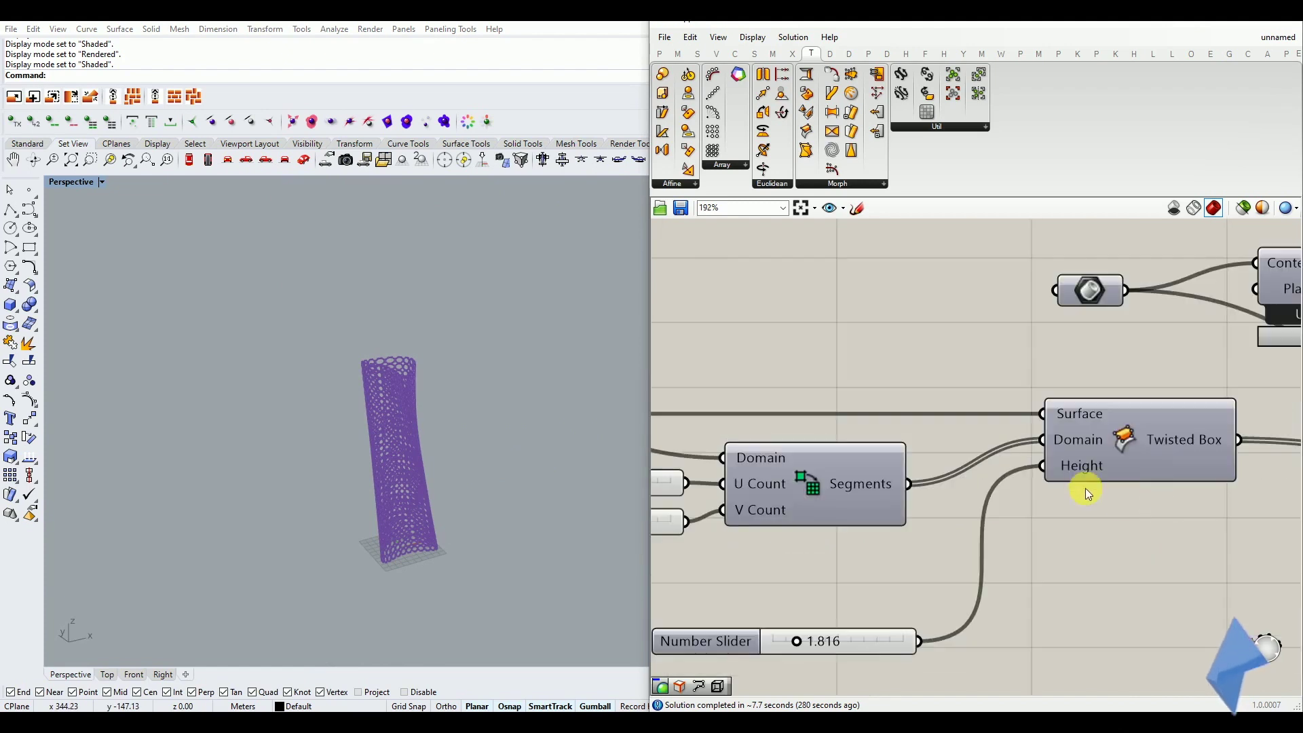
scroll(827, 611, up, 3)
drag(878, 597, 908, 499)
click(875, 577)
scroll(809, 585, down, 5)
scroll(908, 579, down, 3)
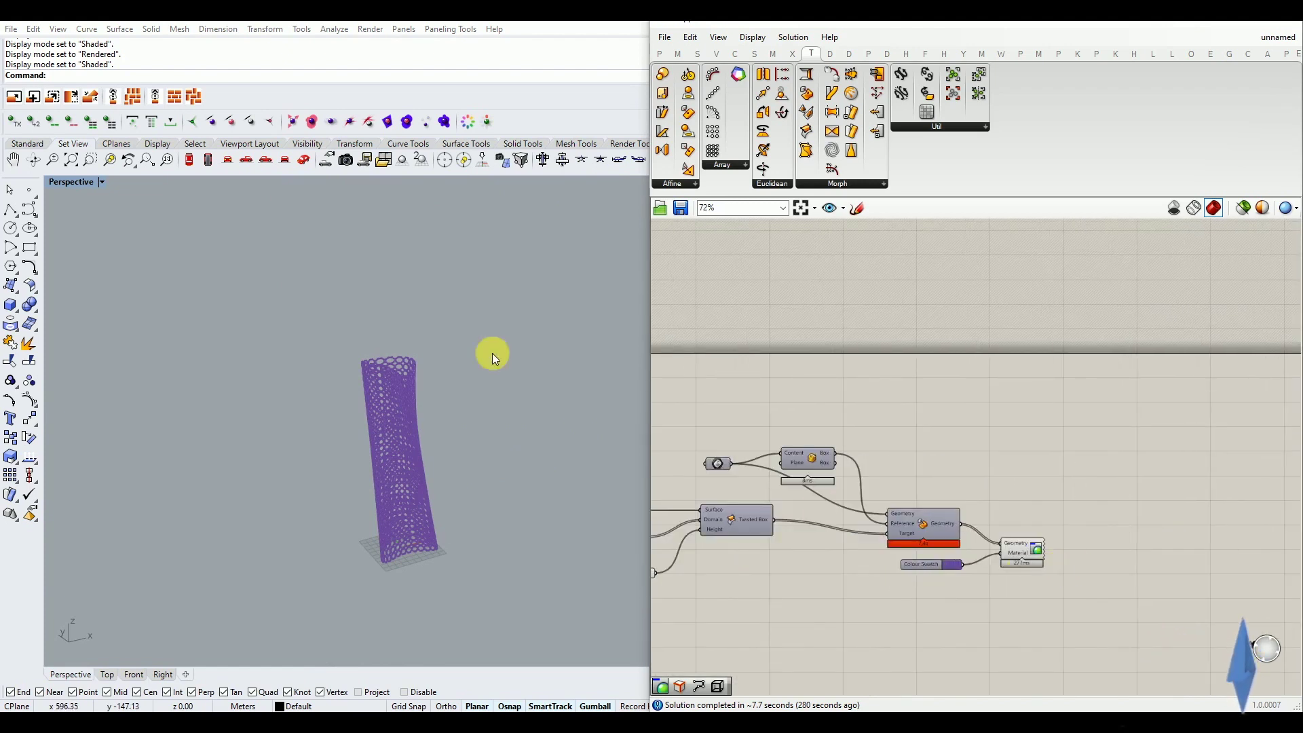
Step: Set the Perspective viewport's display mode to Rendered
click(104, 182)
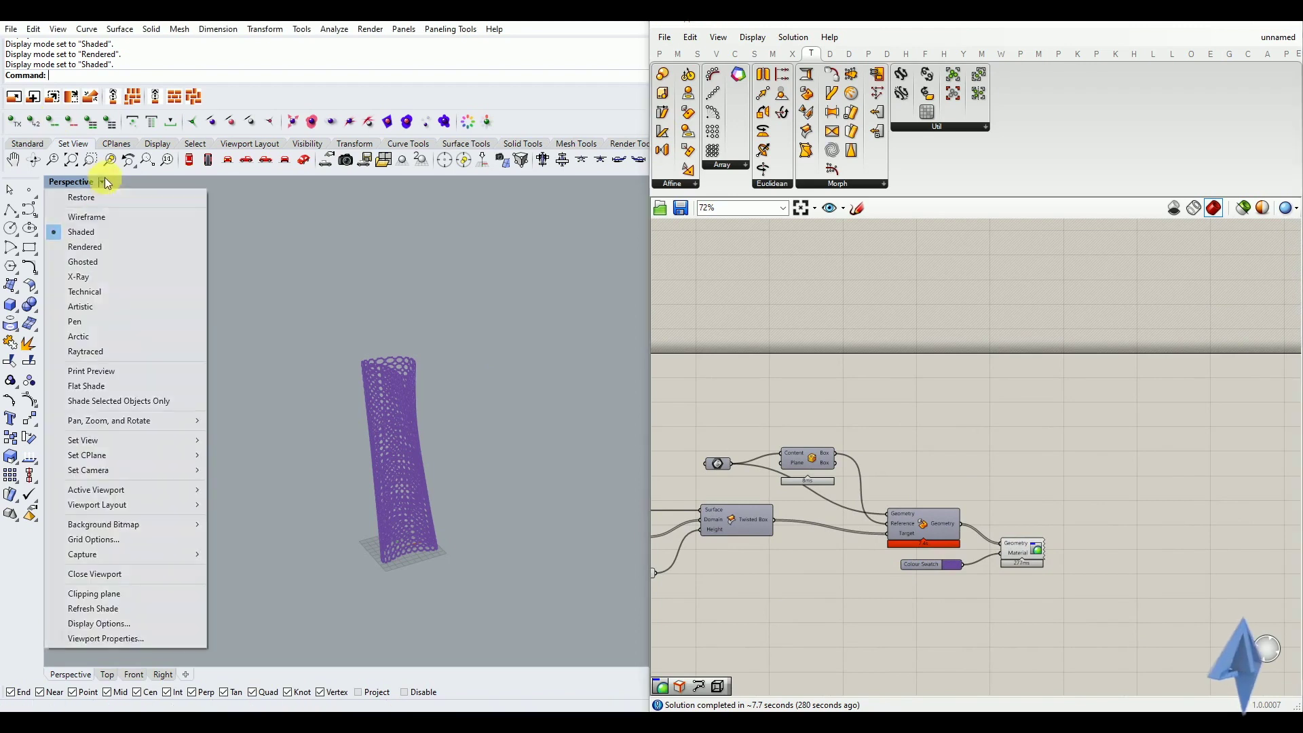
click(104, 246)
scroll(426, 467, up, 4)
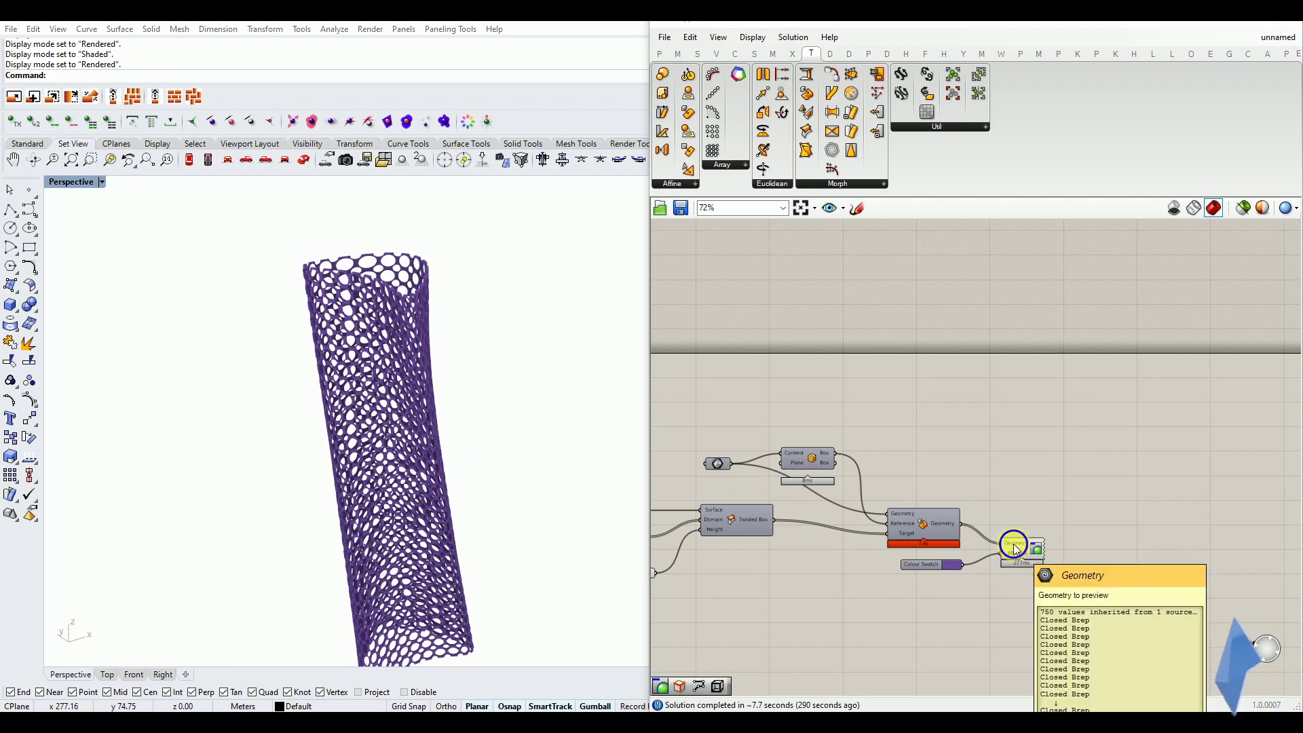
Step: Bake the Custom Preview component's geometry into the Rhino model
right_click(1014, 544)
click(1032, 478)
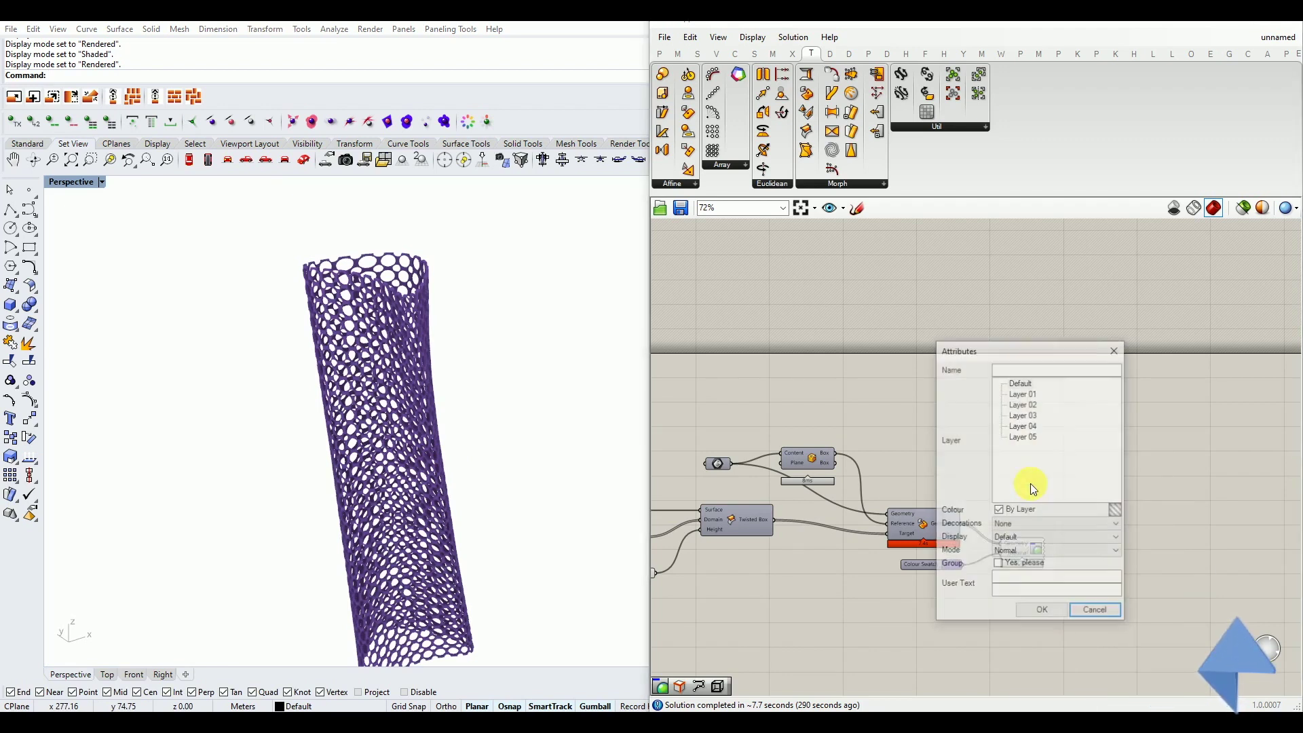
click(1032, 611)
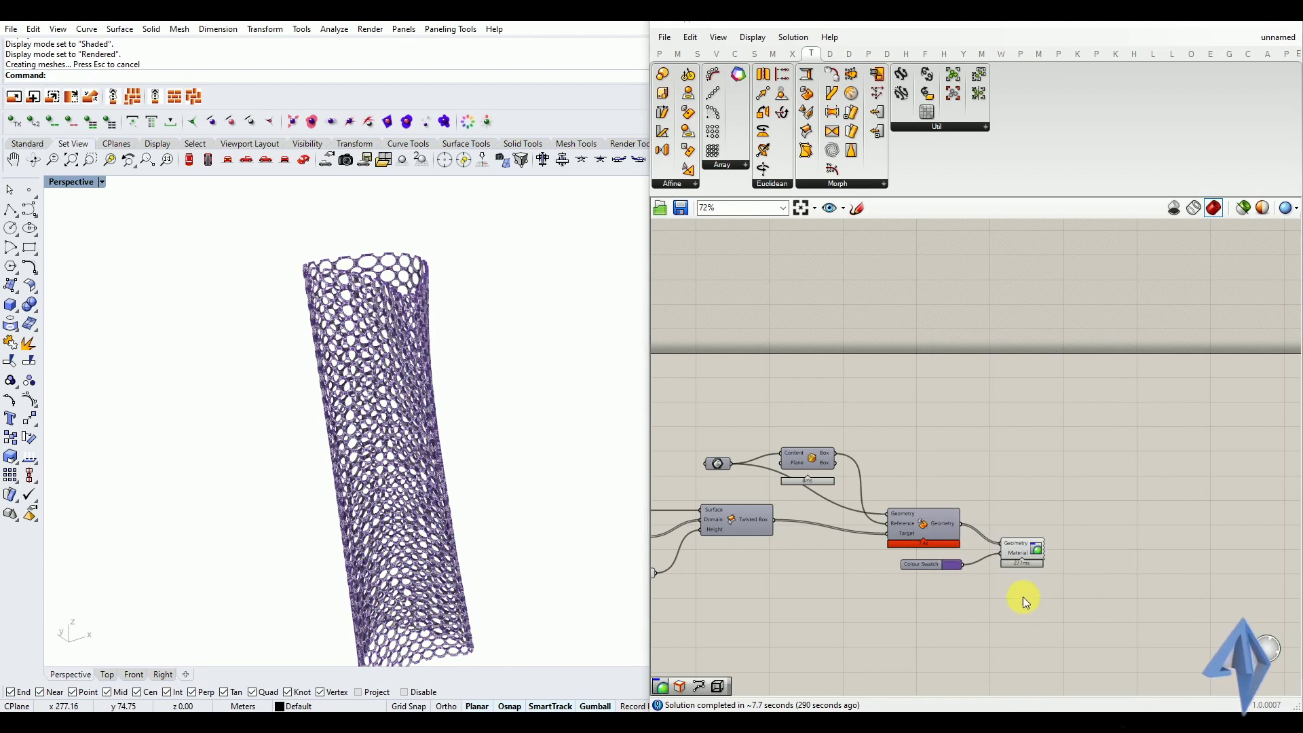
Step: Move the baked tower along the X axis so it stands beside the purple preview, and compare the two
right_drag(390, 477, 371, 492)
click(324, 288)
scroll(339, 427, down, 2)
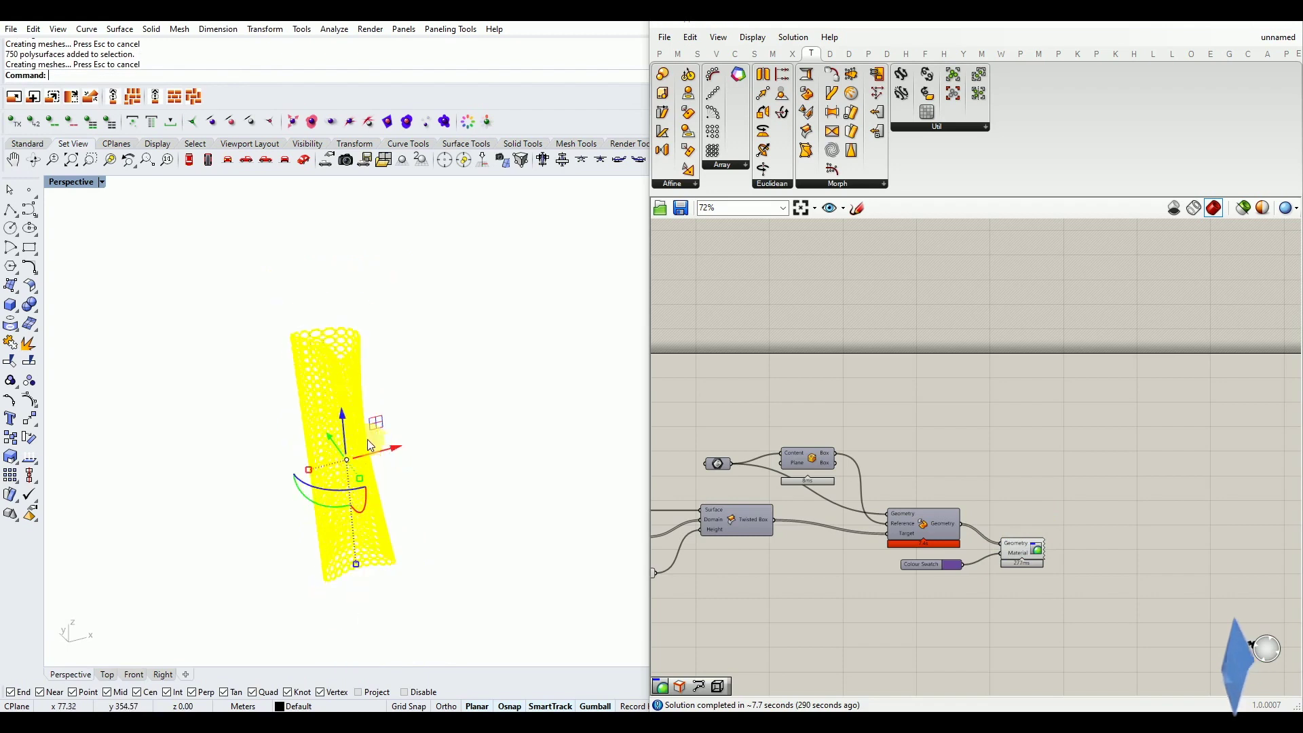
drag(386, 449, 510, 433)
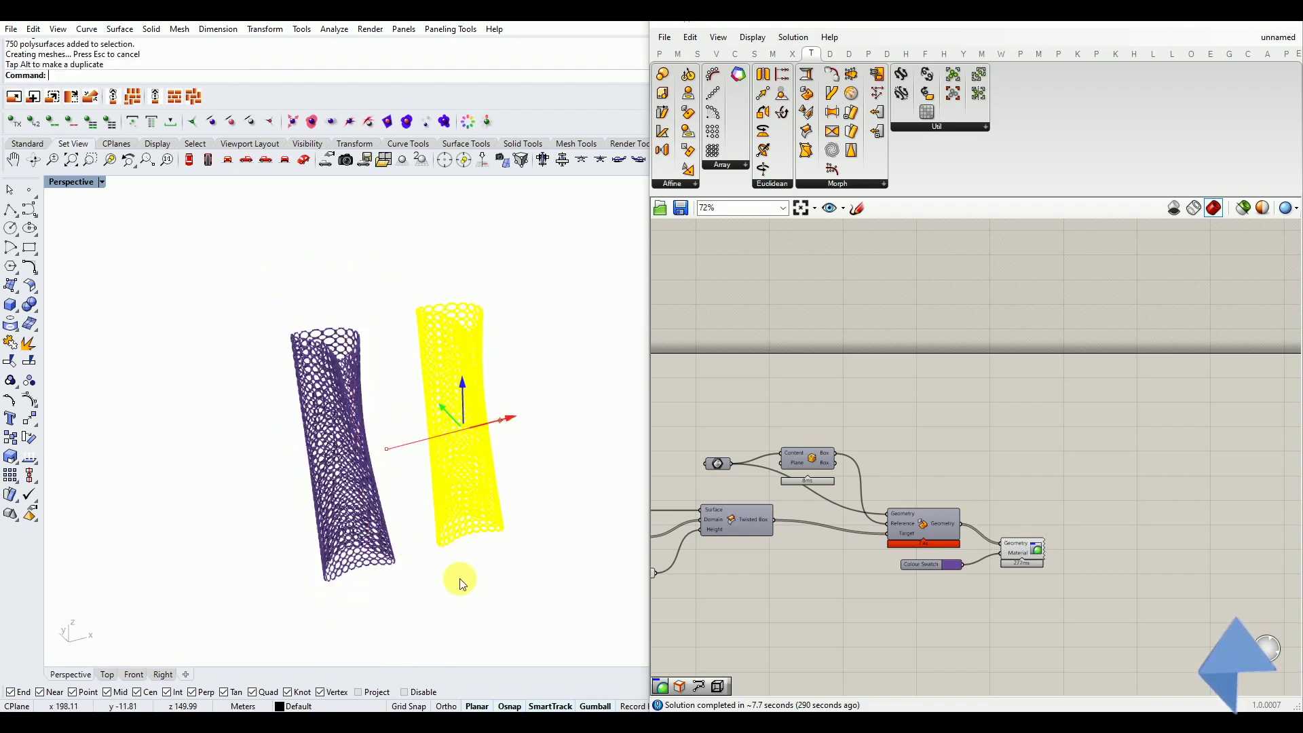
click(459, 578)
scroll(462, 504, up, 5)
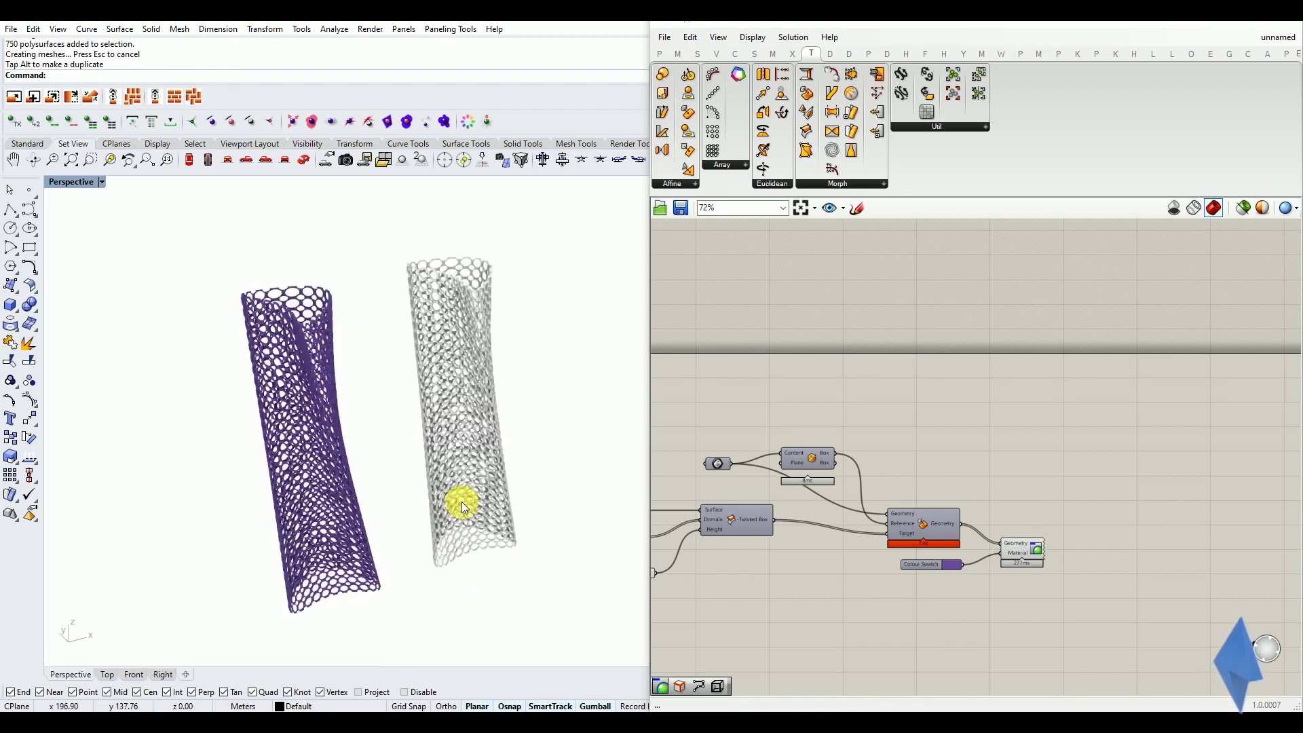
scroll(463, 510, down, 3)
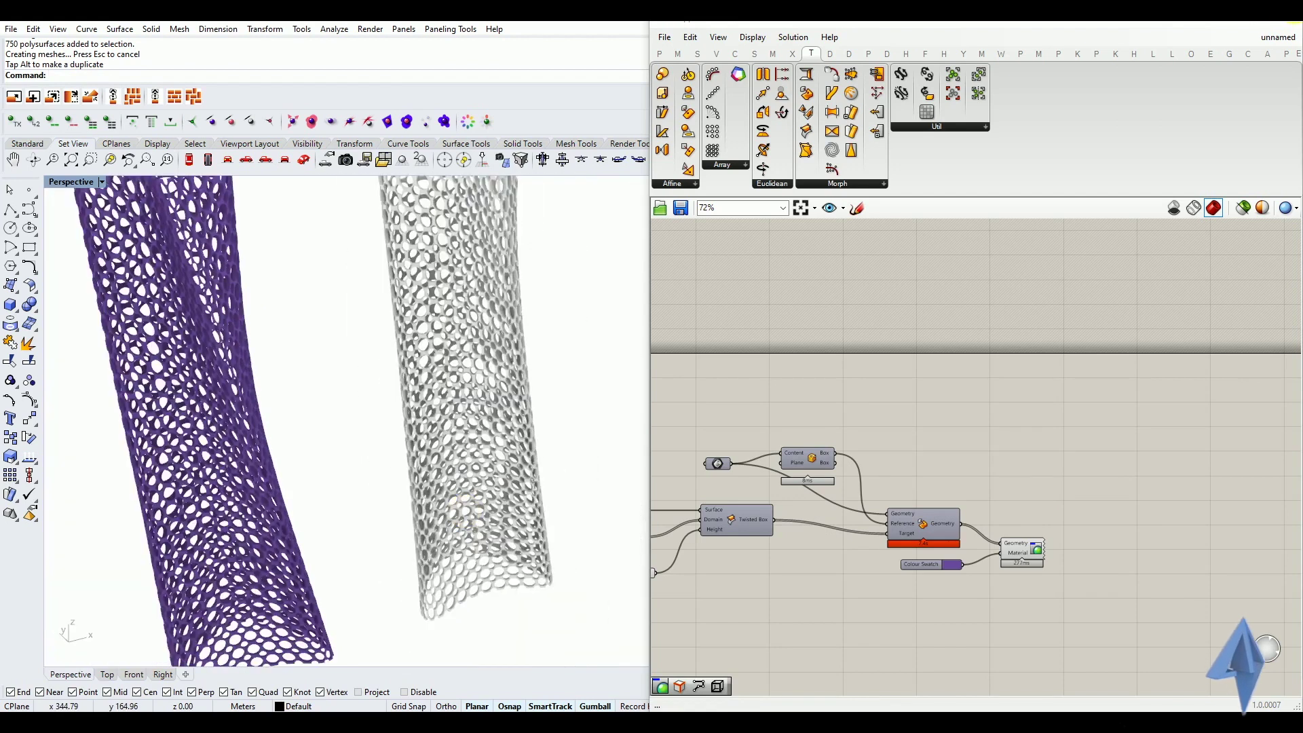
scroll(431, 486, down, 3)
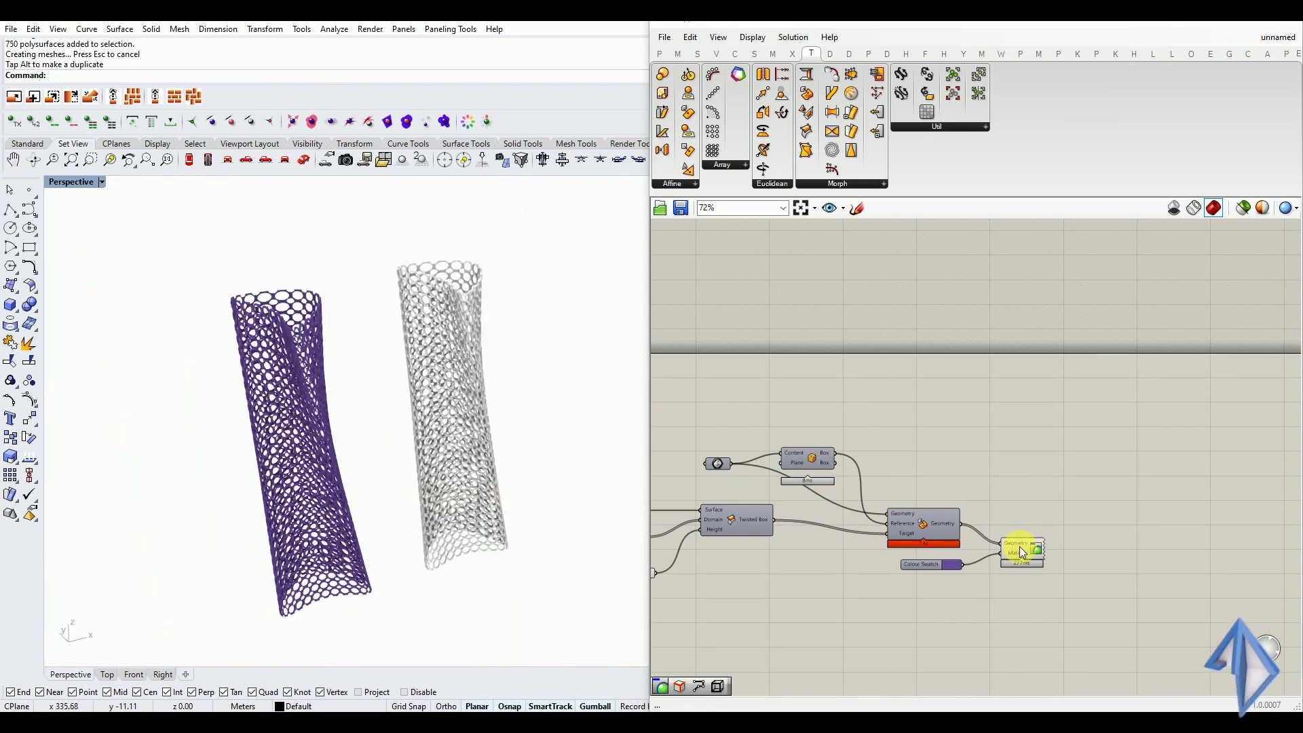
Step: Hide the preview of the Custom Preview component so only the baked tower is displayed
scroll(1019, 547, up, 5)
right_click(1077, 560)
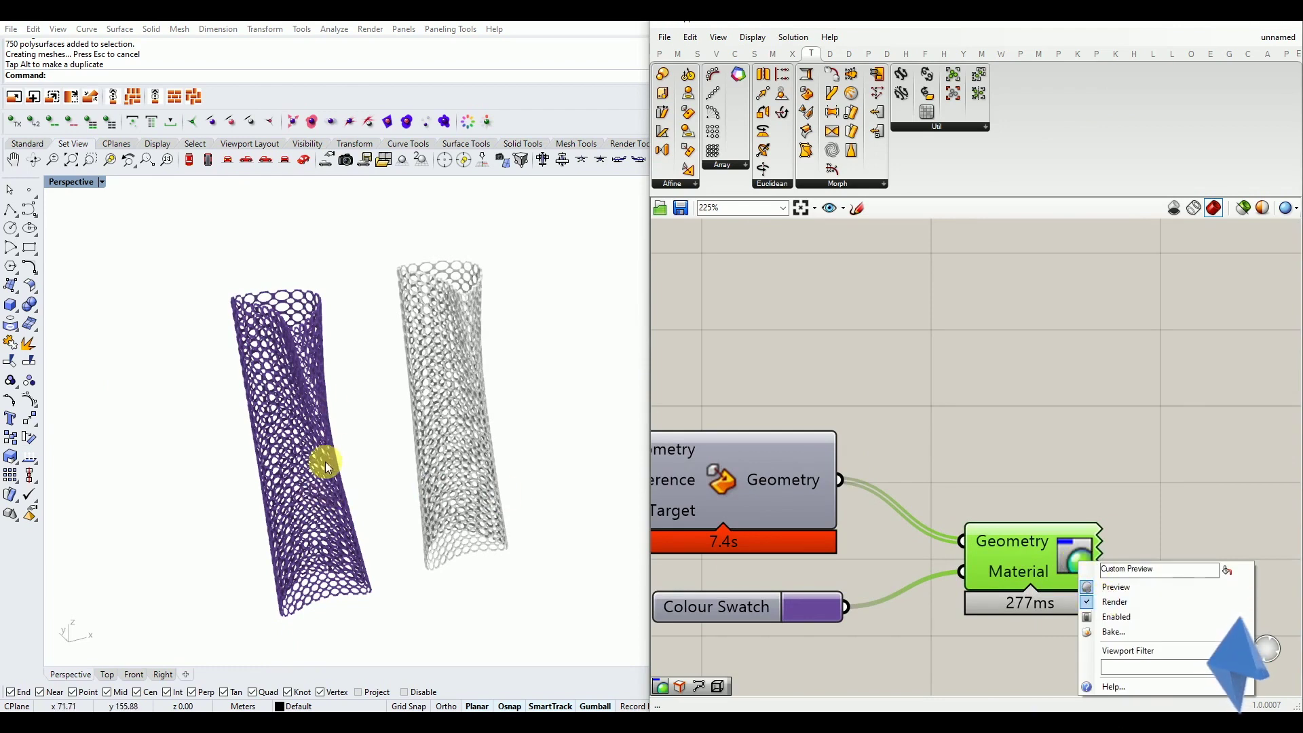
click(1086, 471)
click(1018, 553)
middle_click(1018, 554)
click(1074, 442)
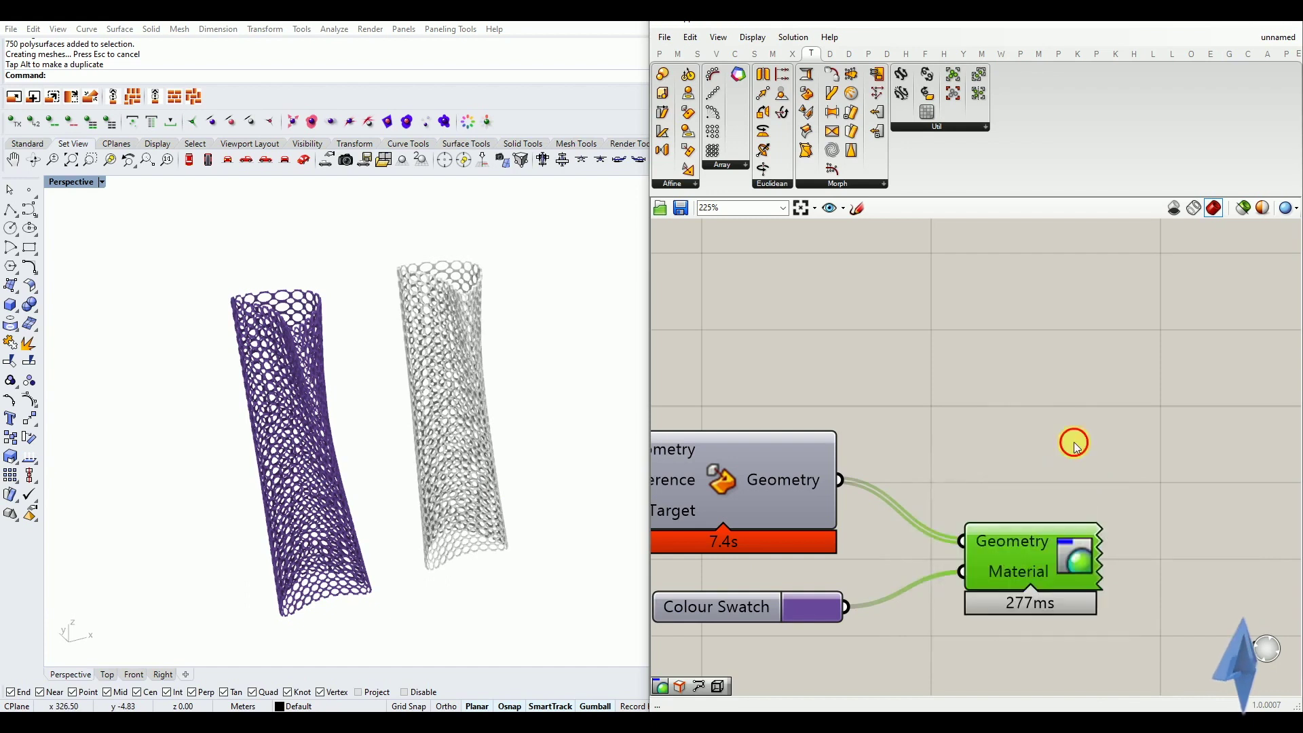
right_click(1068, 548)
click(1096, 589)
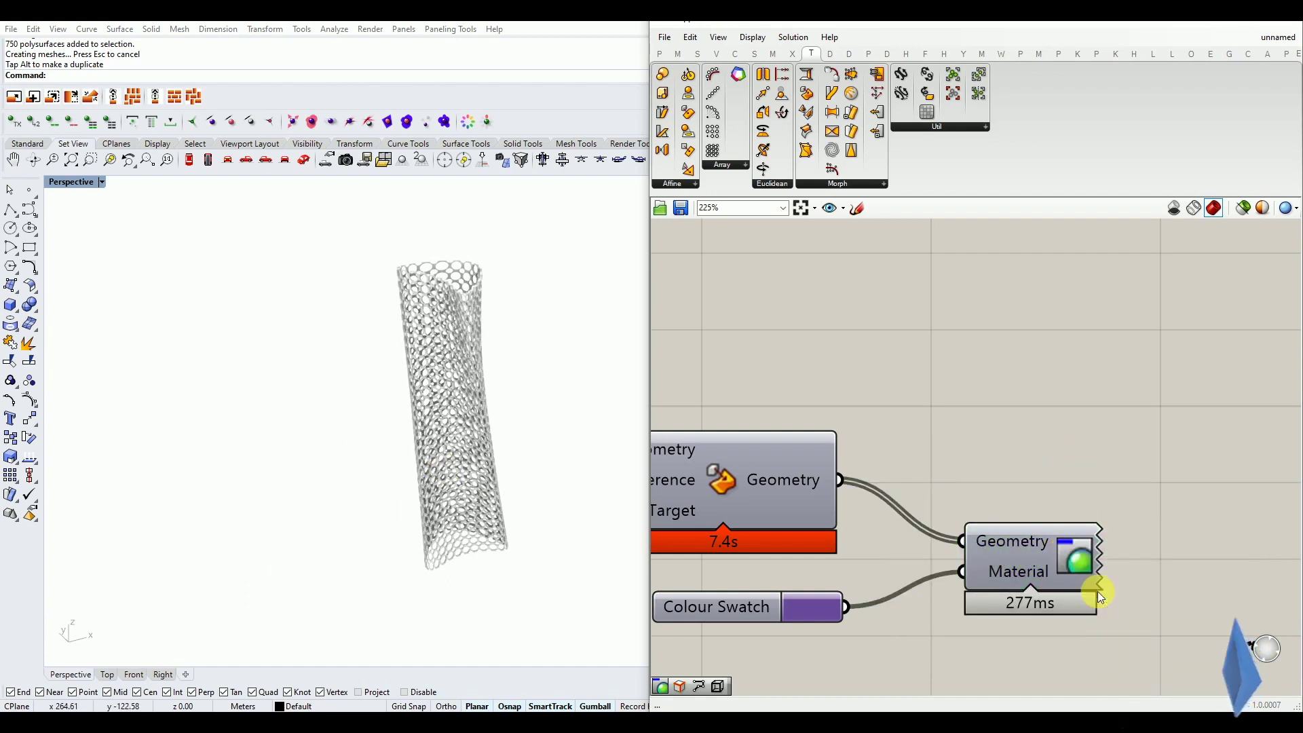
Step: Minimise the Grasshopper window and enable the ground plane in Rhino's rendering backdrop settings
click(1229, 27)
right_drag(558, 387, 581, 396)
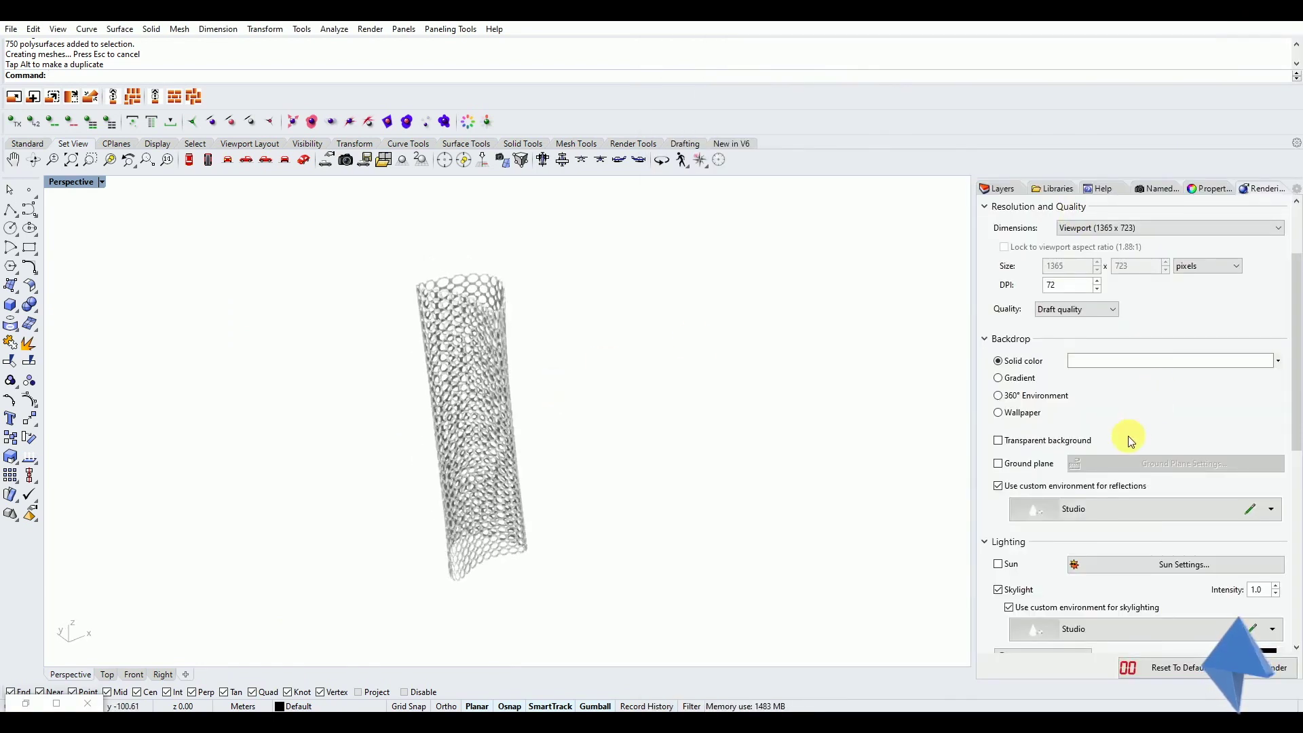
click(998, 463)
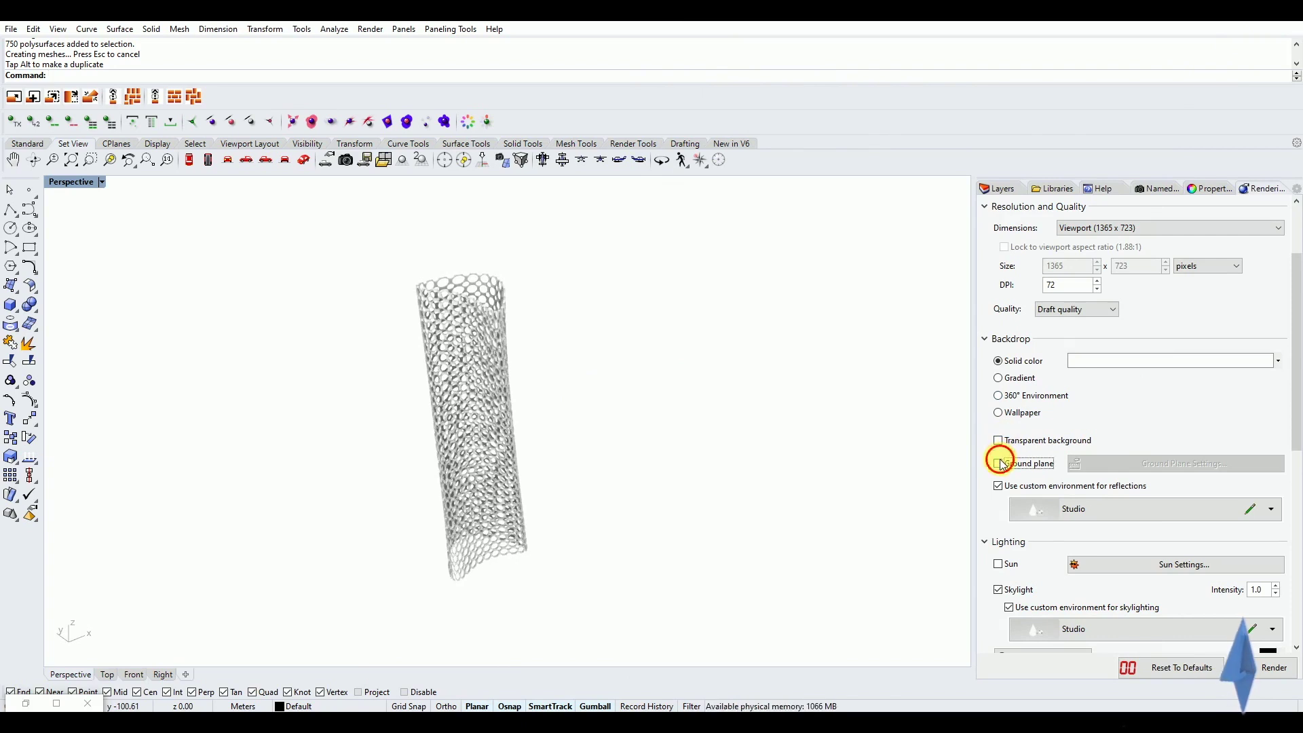
Step: Inspect the baked tower on the ground plane, framing it with Zoom Selected, and switch back to Grasshopper
mouse_move(557, 489)
right_down()
mouse_move(519, 450)
mouse_move(569, 470)
right_up()
scroll(561, 437, up, 10)
right_drag(563, 421, 515, 336)
scroll(491, 330, up, 5)
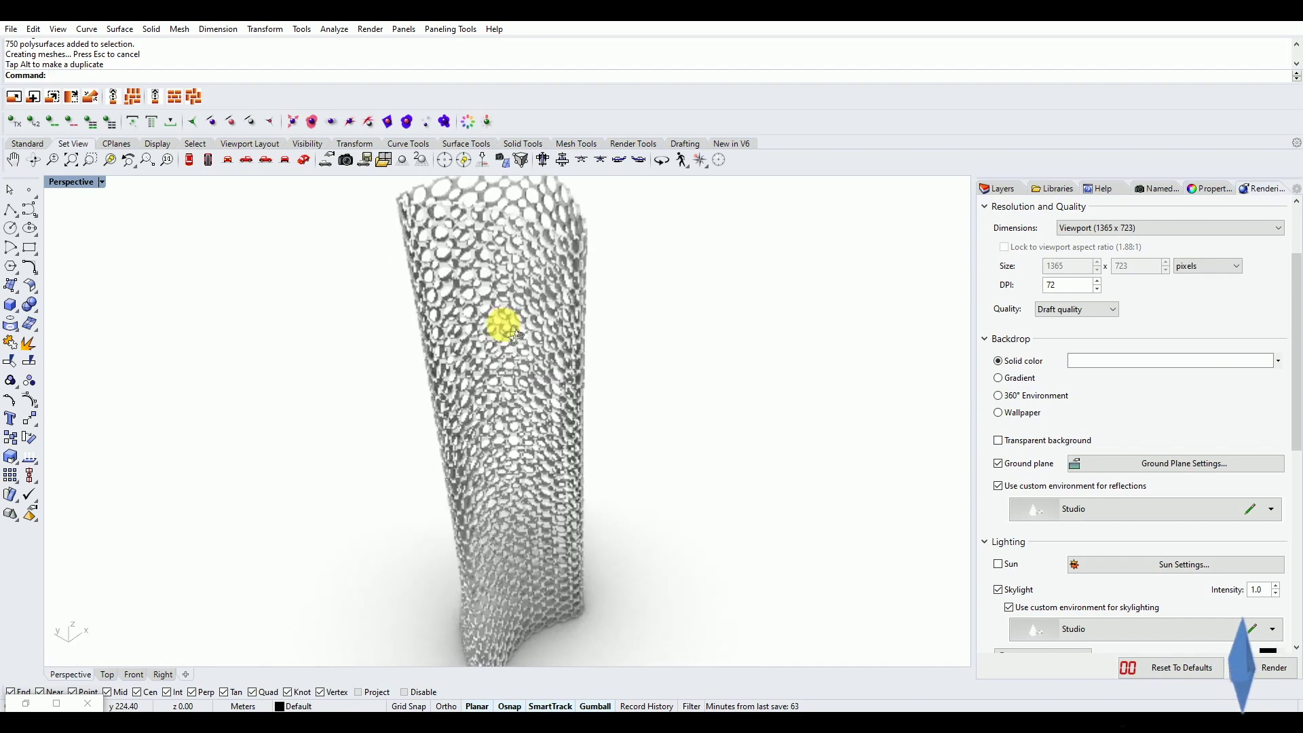
click(503, 324)
text(zs)
key(Return)
right_drag(513, 393, 520, 328)
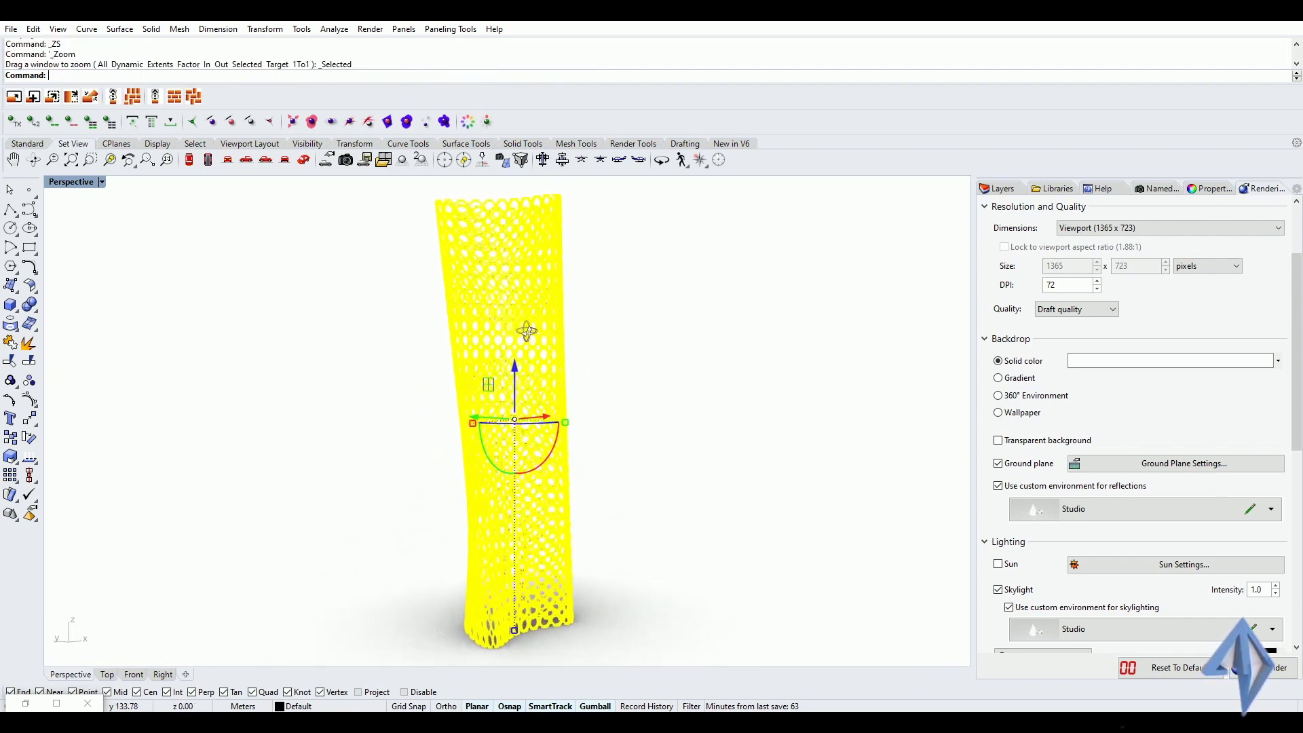
click(576, 357)
key(alt+Tab)
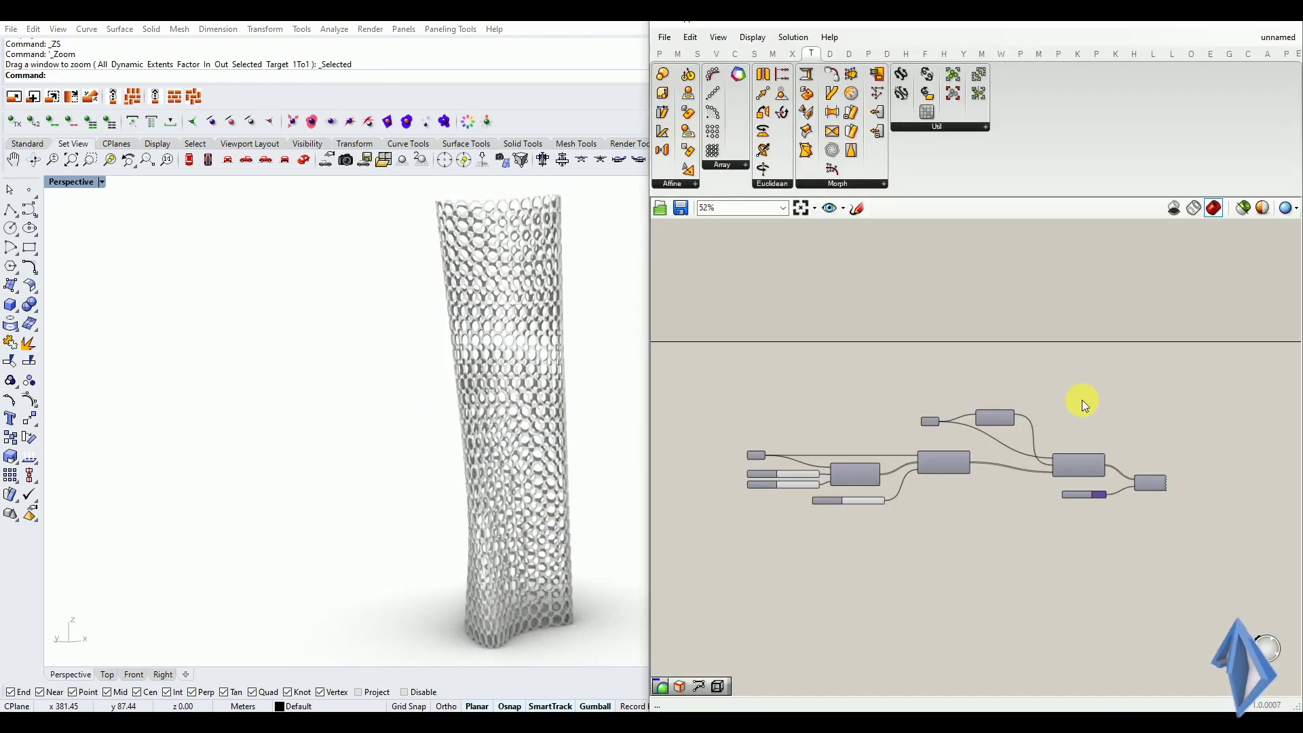